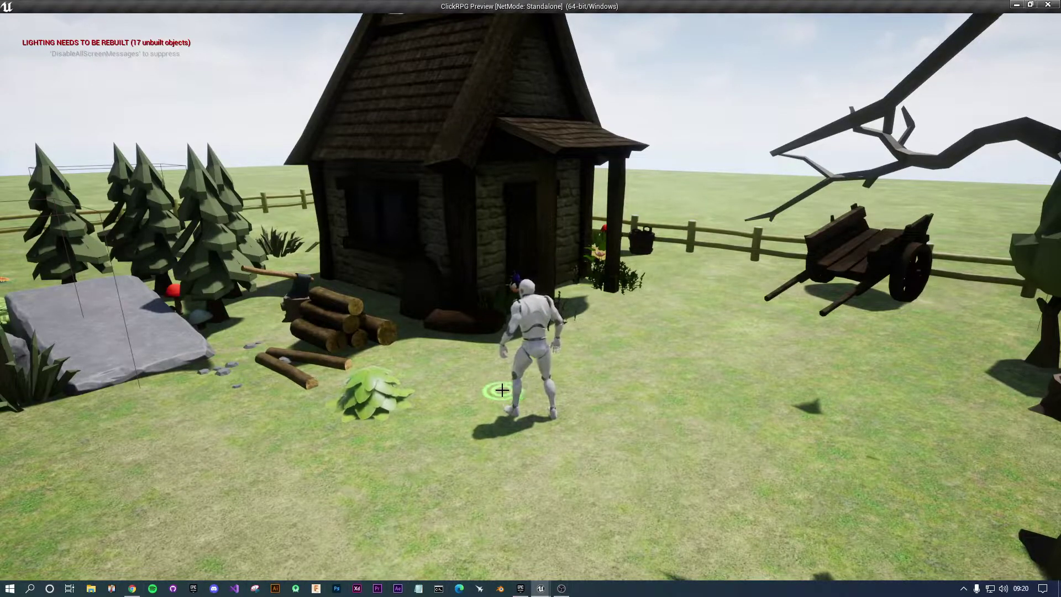
Test the fire and ice particle spells in the game preview while the character stands near the cottage.
{"action": "key", "text": "1"}
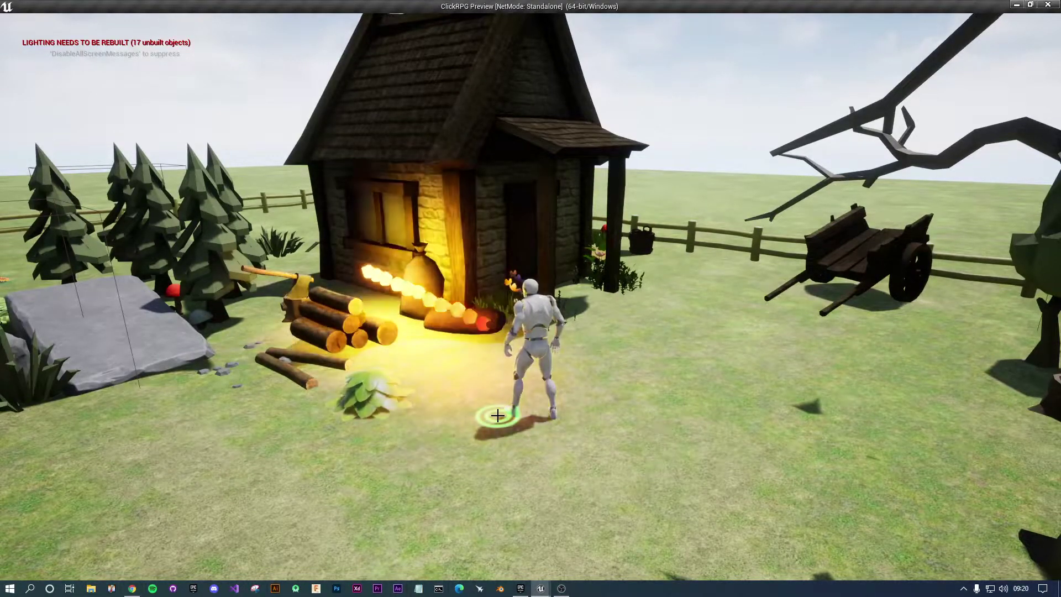
{"action": "key", "text": "2"}
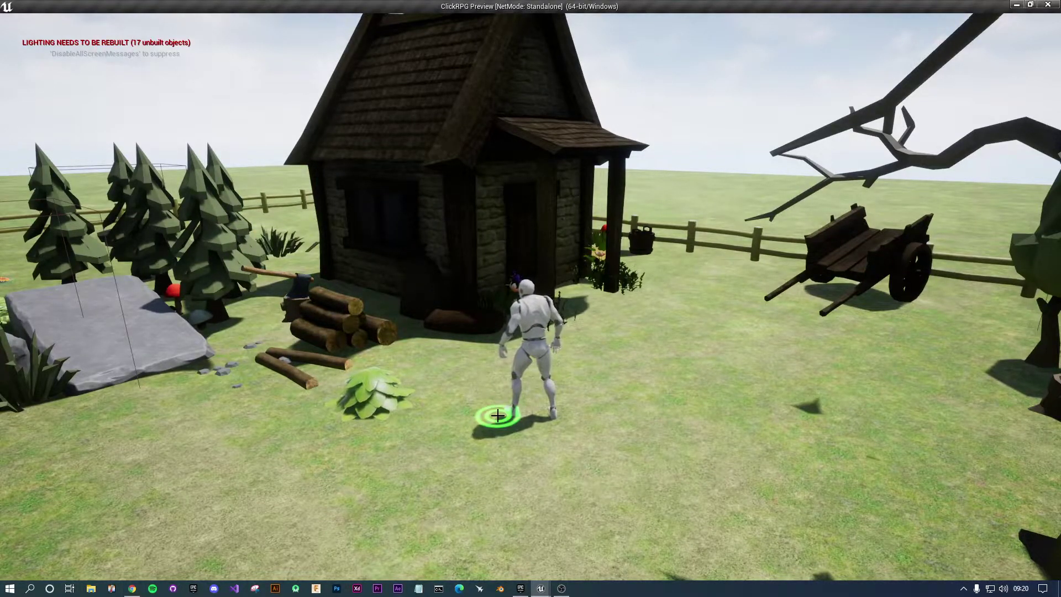
{"action": "key", "text": "3"}
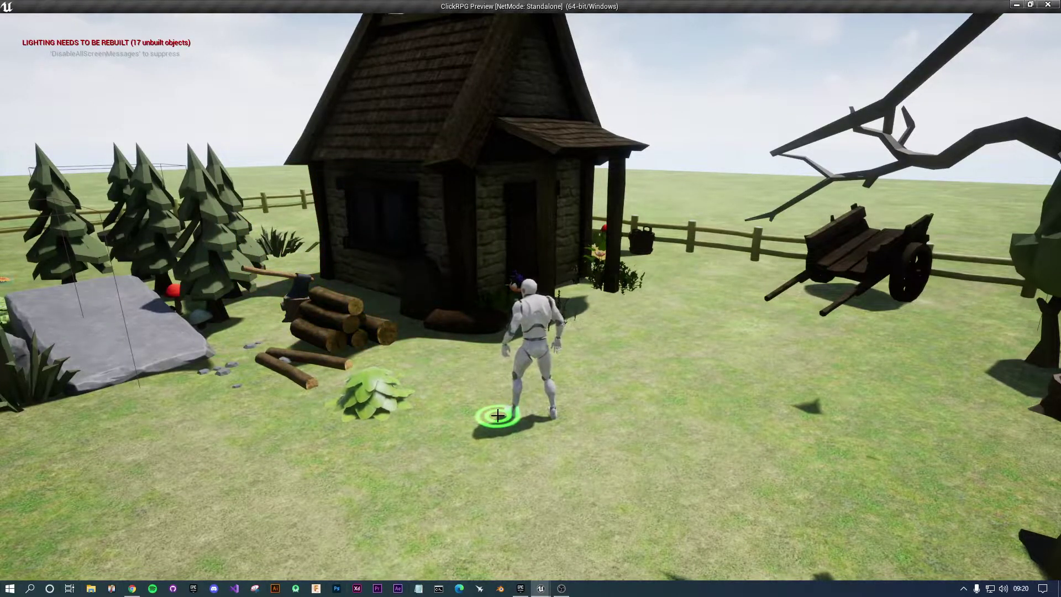
{"action": "key", "text": "2"}
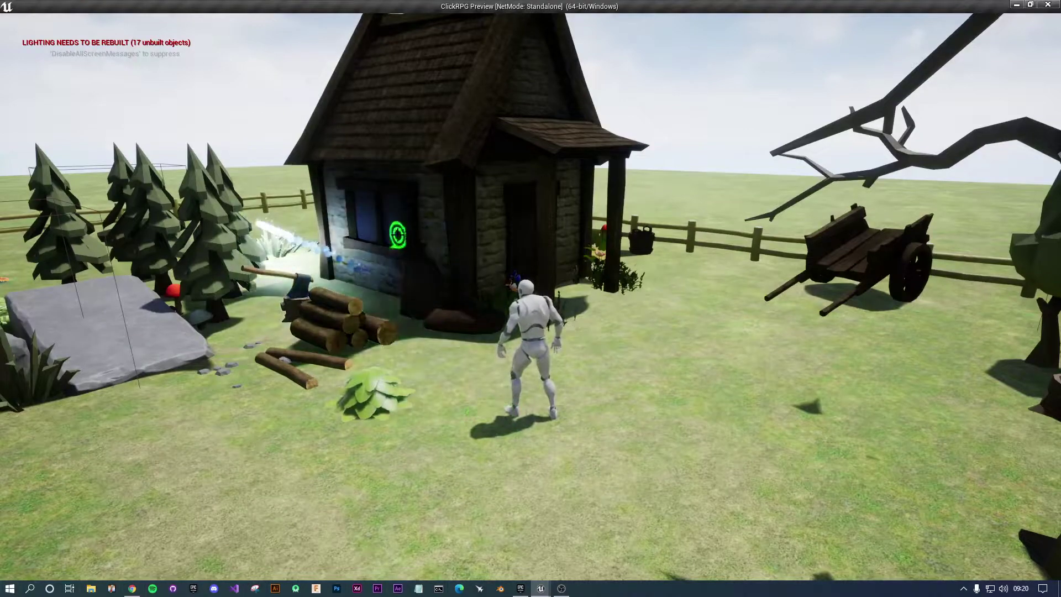
{"action": "key", "text": "1"}
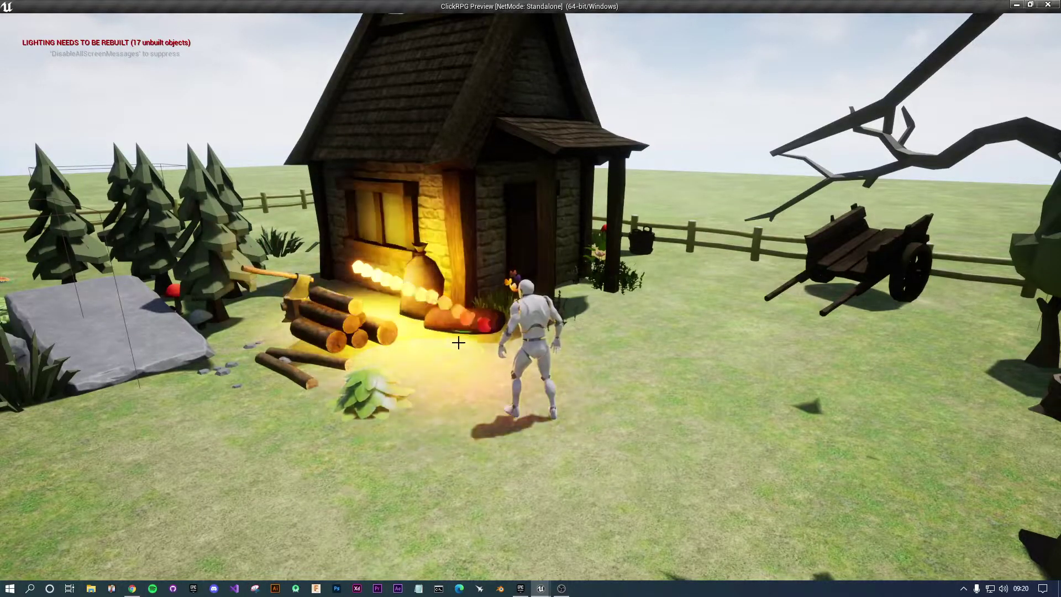
{"action": "left_click", "coordinate": [497, 381]}
{"action": "key", "text": "1"}
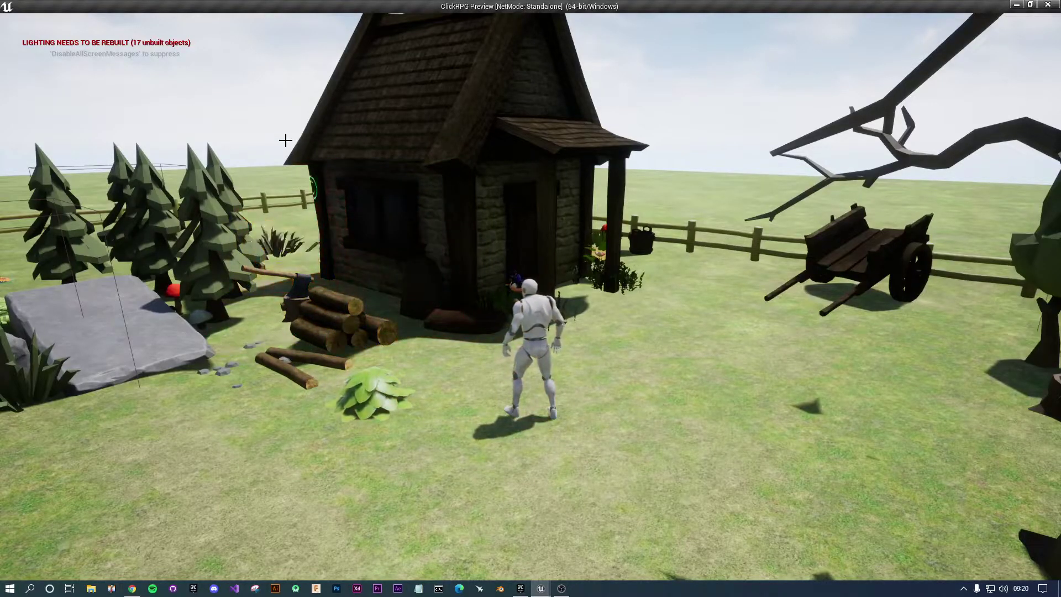
Walk the character around the yard in the game preview while alternately casting the ice and fire particle spells.
{"action": "left_click", "coordinate": [355, 428]}
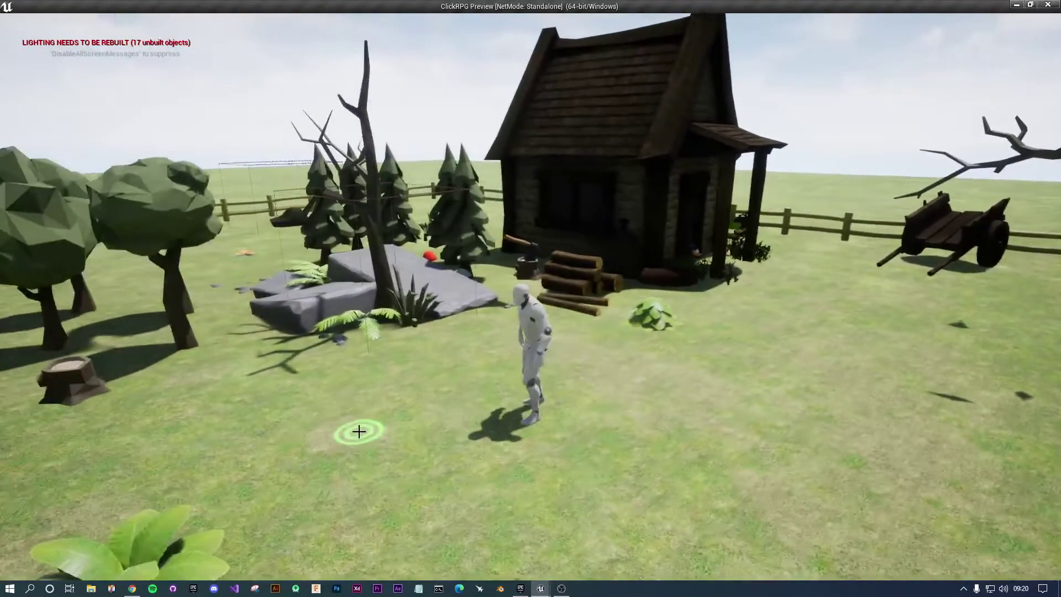
{"action": "key", "text": "2"}
{"action": "left_click", "coordinate": [722, 410]}
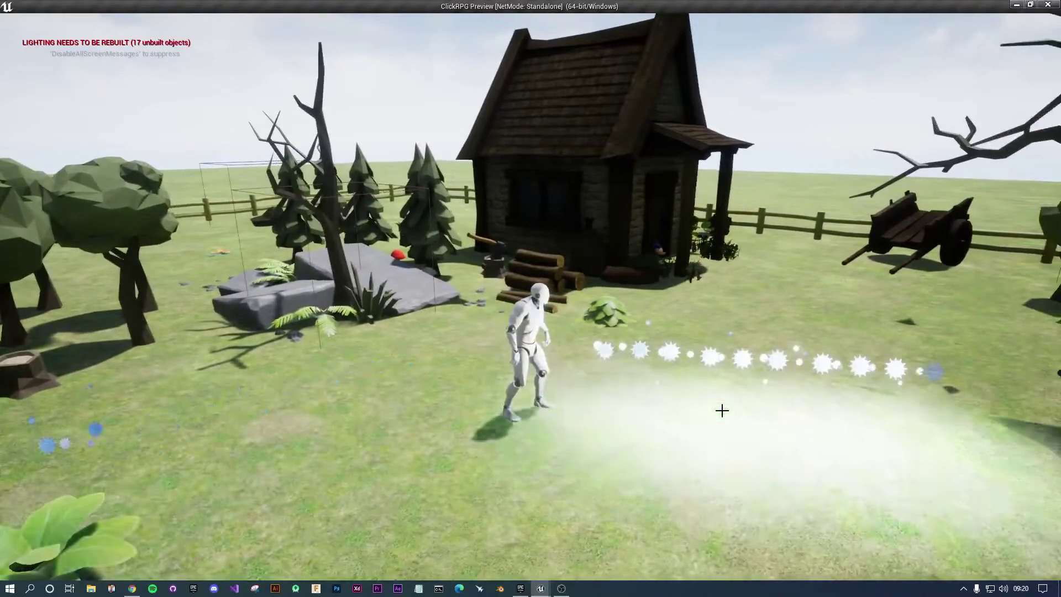
{"action": "key", "text": "1"}
{"action": "left_click", "coordinate": [627, 389]}
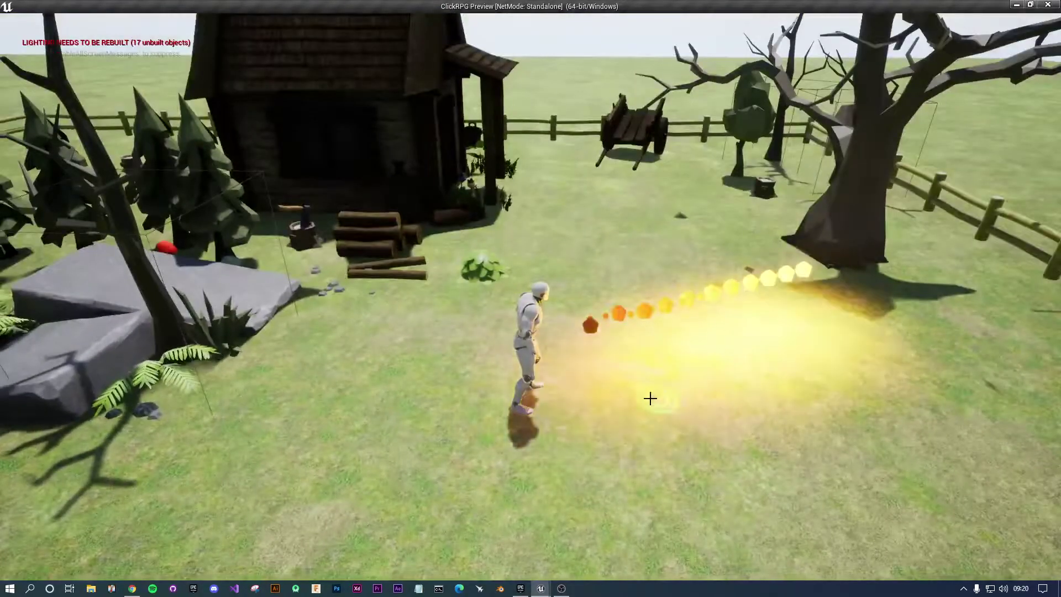
{"action": "left_click", "coordinate": [695, 399]}
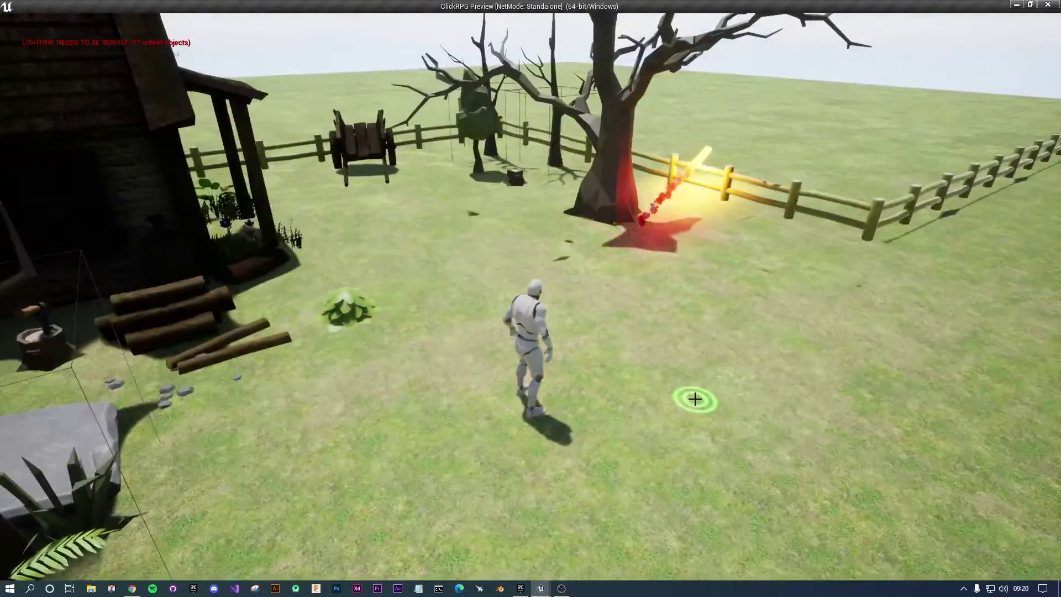
{"action": "key", "text": "2"}
{"action": "left_click", "coordinate": [582, 310]}
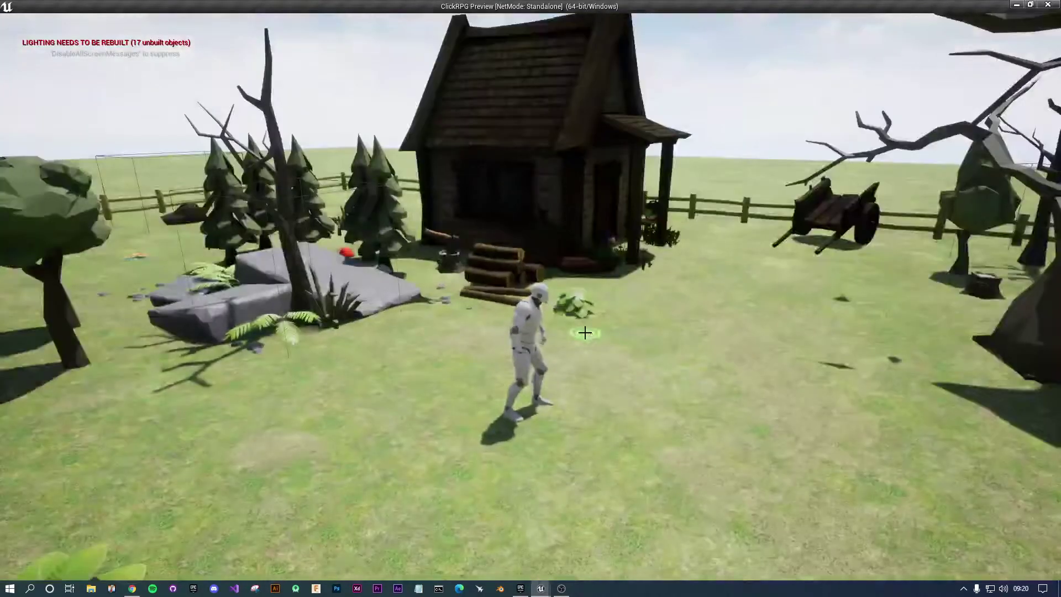
{"action": "left_click", "coordinate": [669, 331]}
{"action": "key", "text": "1"}
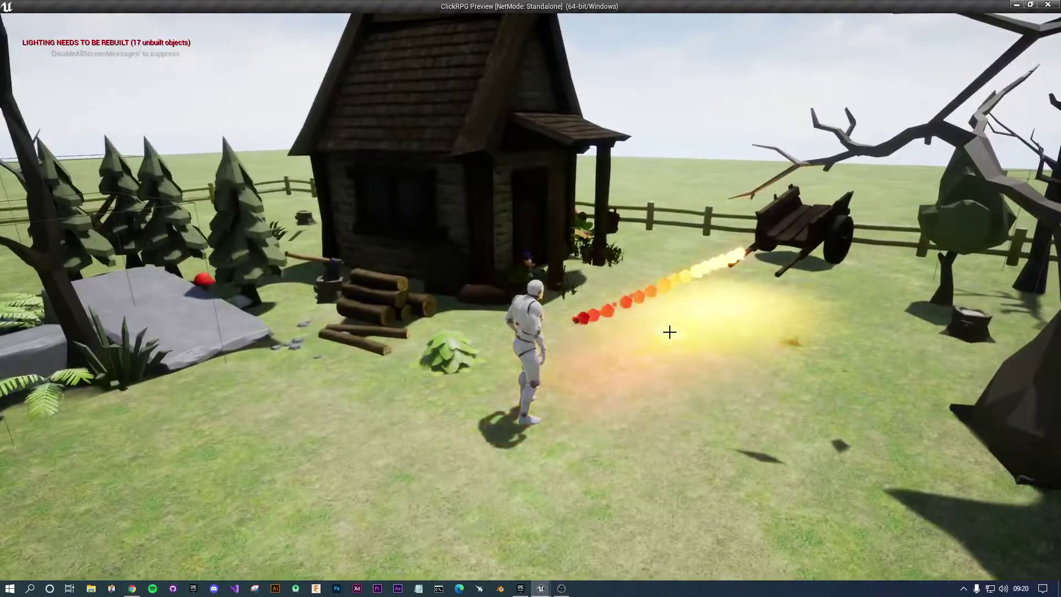
{"action": "key", "text": "2"}
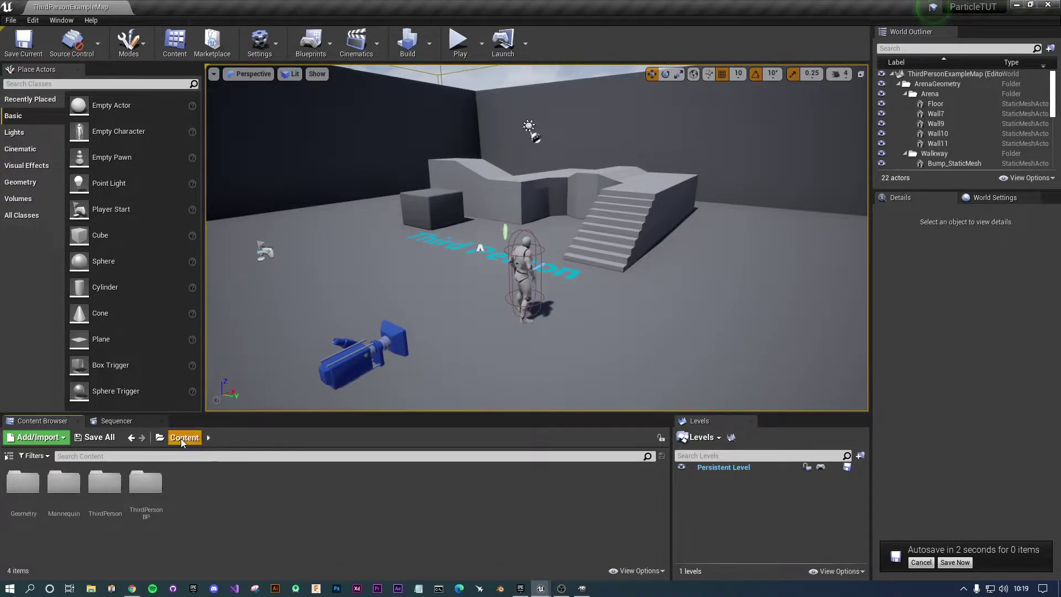
Create a folder named Particles in the Content folder and open it.
{"action": "right_click", "coordinate": [255, 502]}
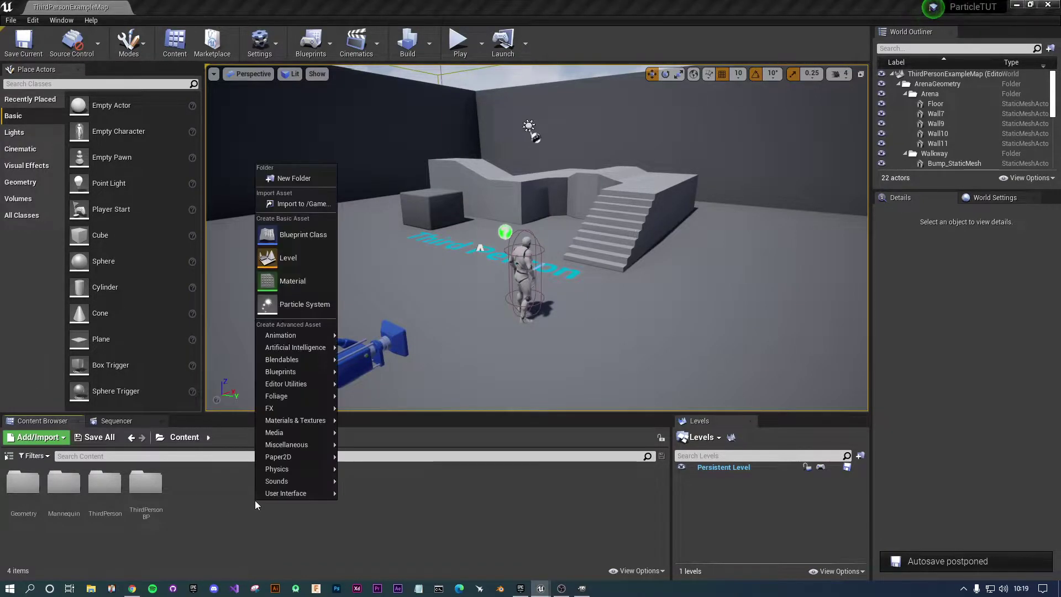
{"action": "left_click", "coordinate": [319, 183]}
{"action": "type", "text": "Par"}
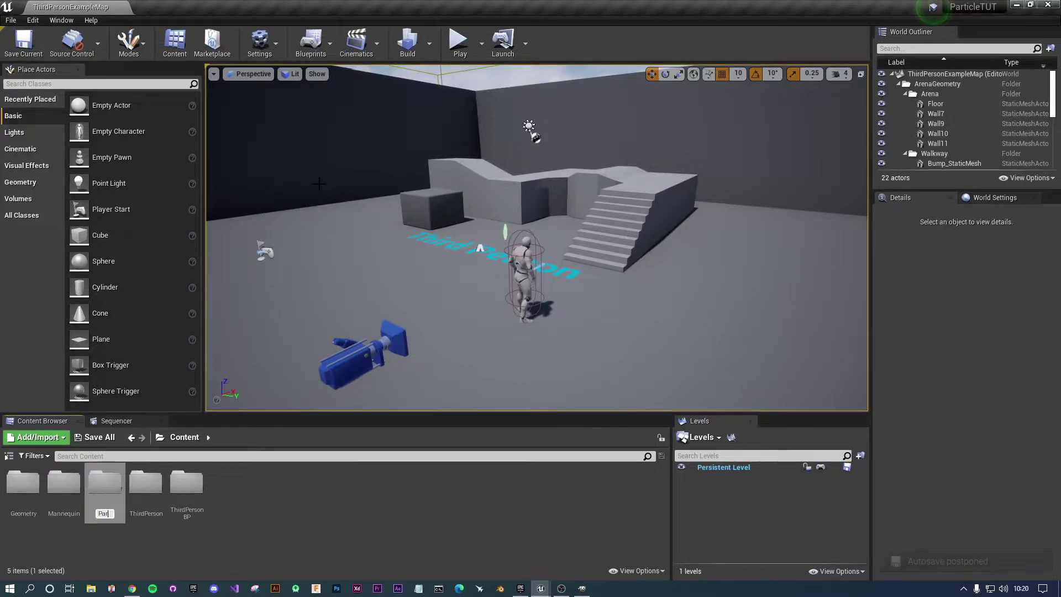
{"action": "type", "text": "ticles"}
{"action": "key", "text": "Return"}
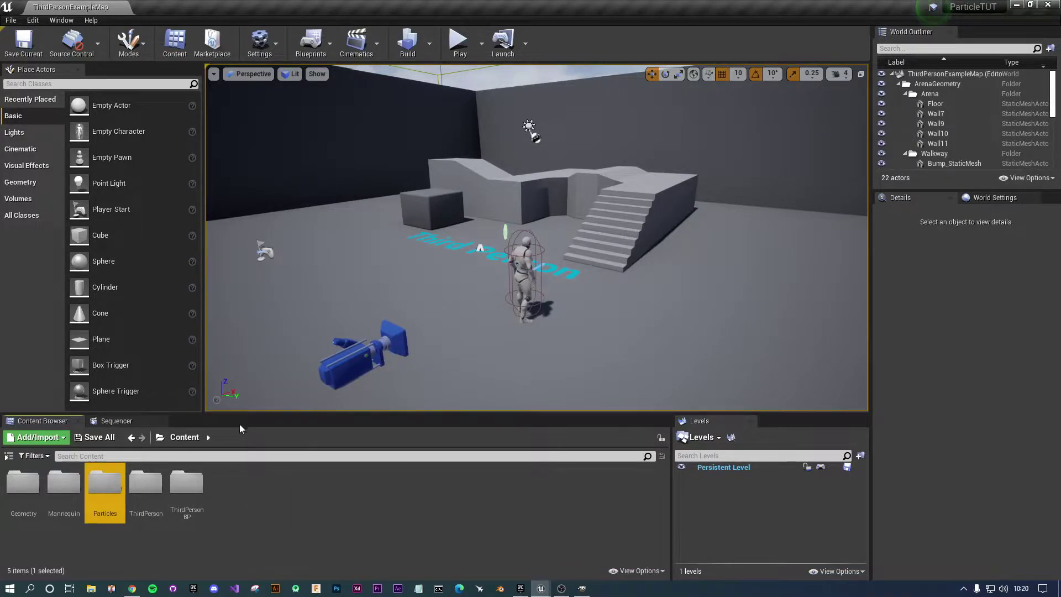
{"action": "double_click", "coordinate": [108, 497]}
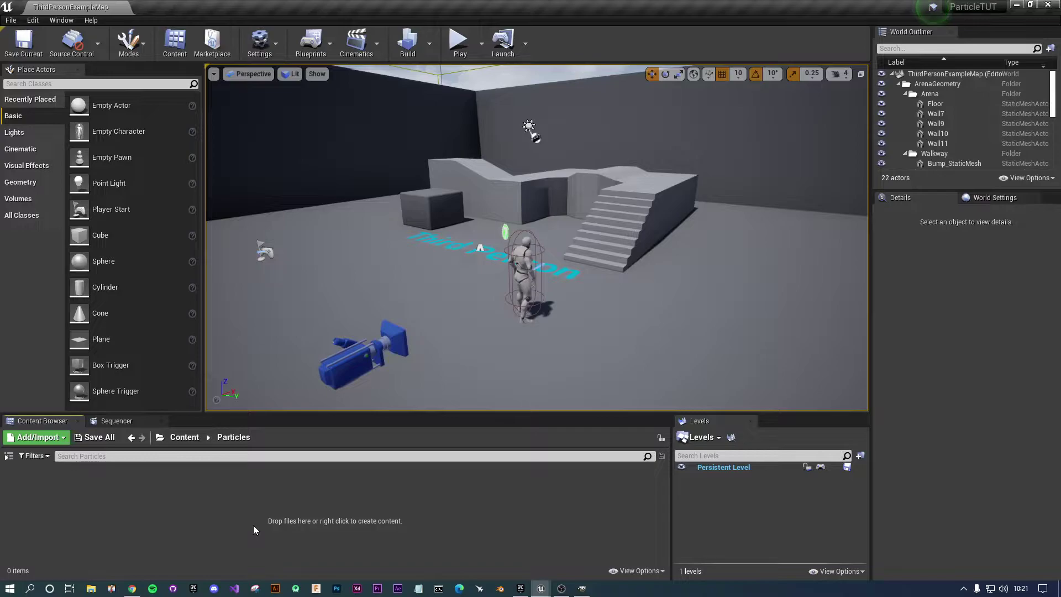
Create a material named M_FIreballShape in the Particles folder and open it for editing.
{"action": "right_click", "coordinate": [304, 508]}
{"action": "left_click", "coordinate": [357, 291]}
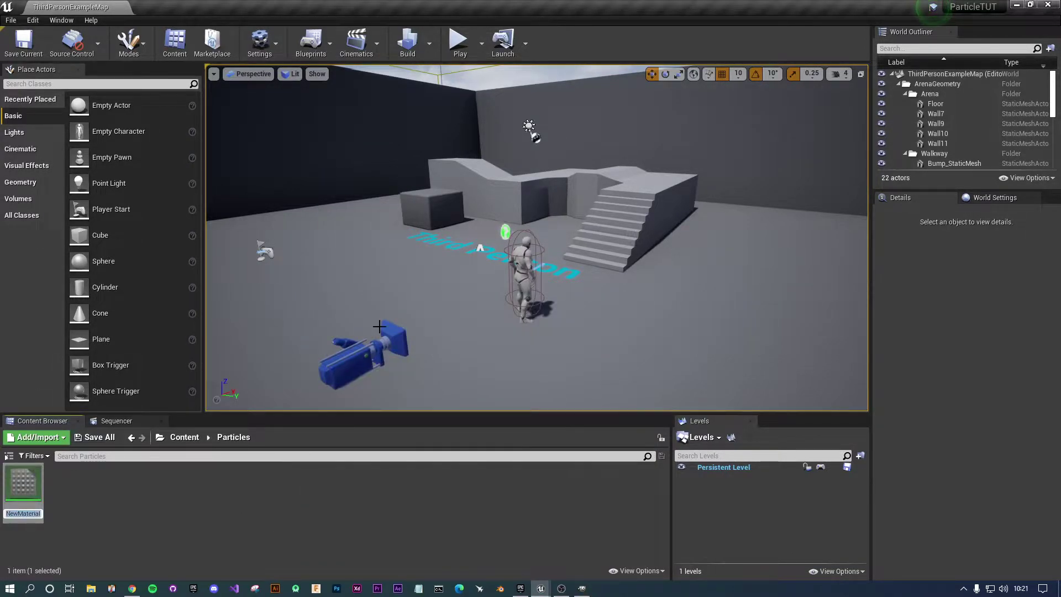
{"action": "type", "text": "M_"}
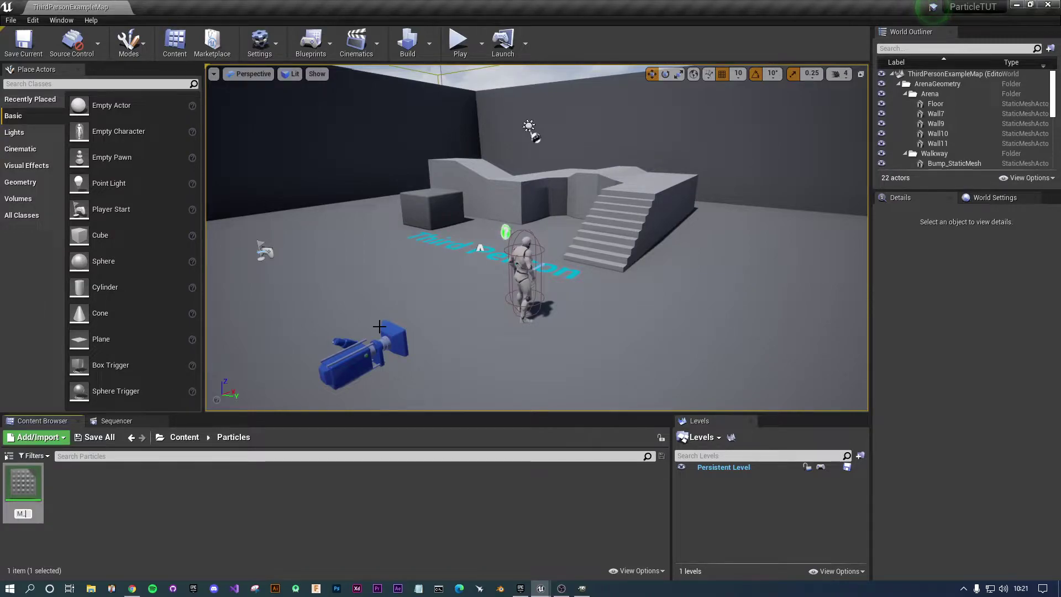
{"action": "type", "text": "Fireball"}
{"action": "type", "text": "Shape"}
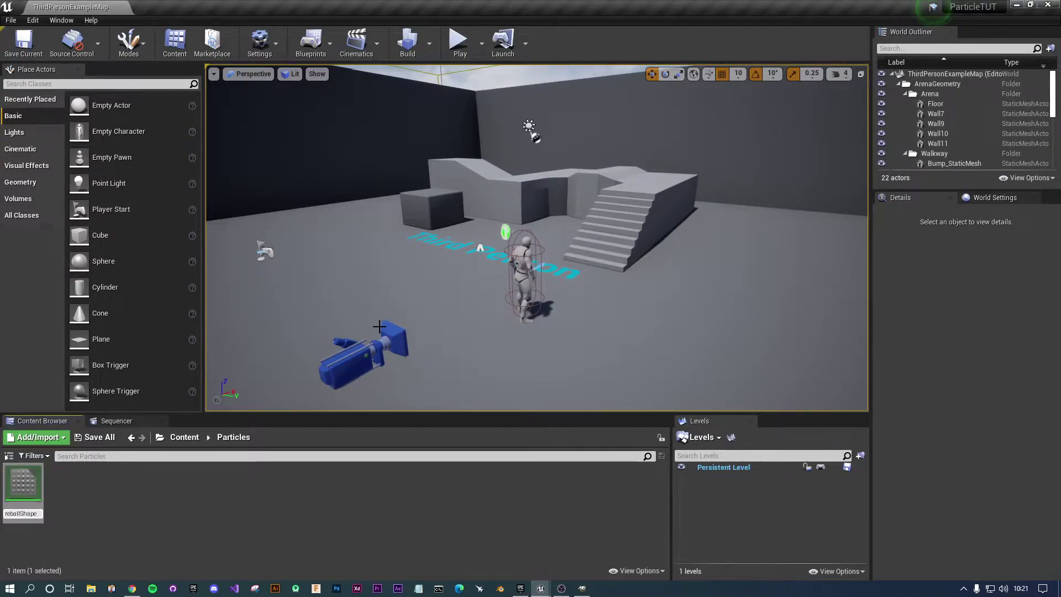
{"action": "key", "text": "Return"}
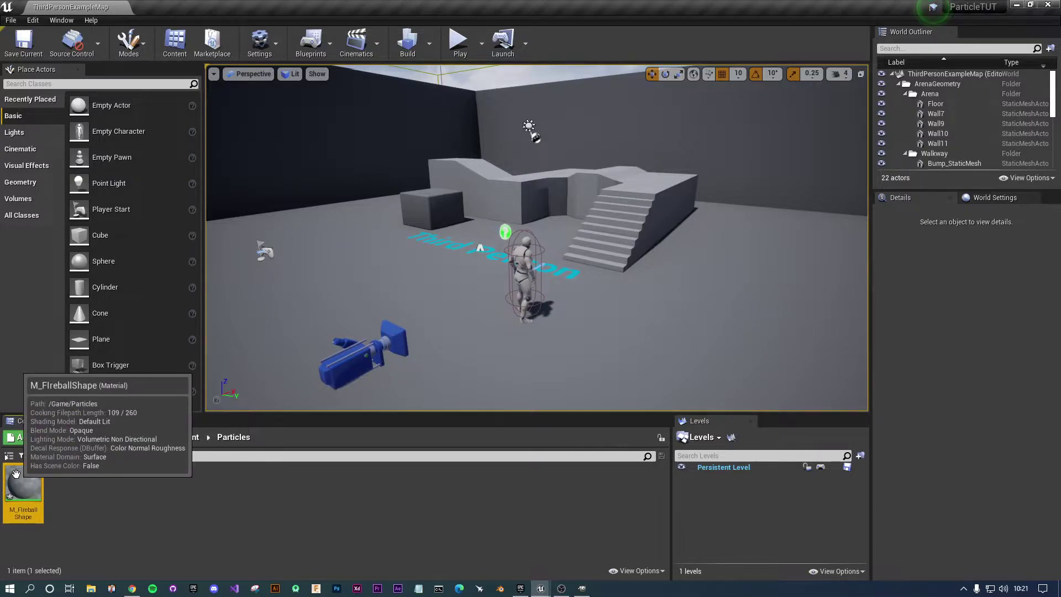
{"action": "double_click", "coordinate": [33, 481]}
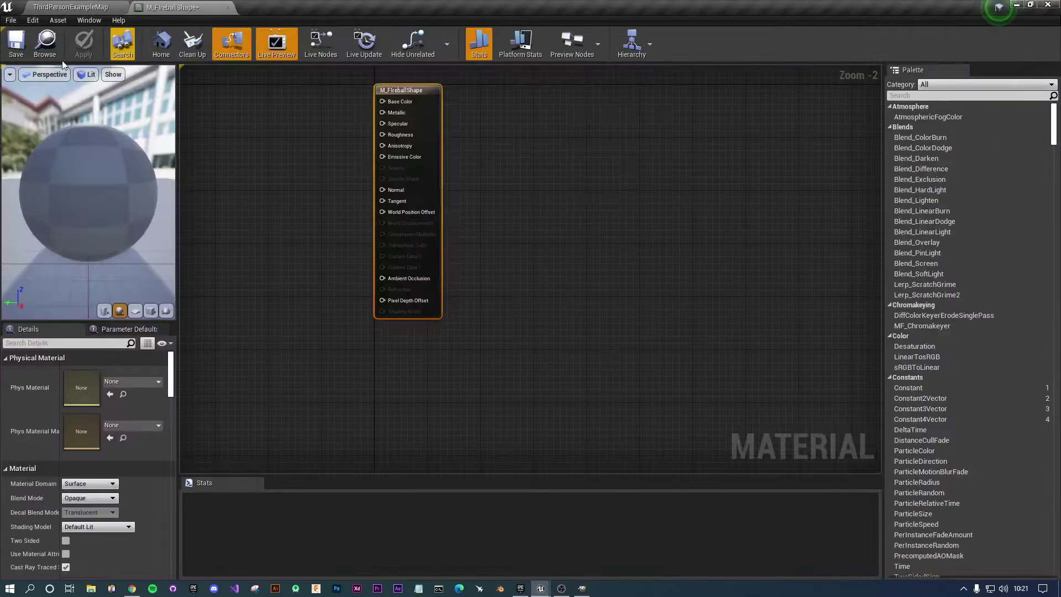
Set the M_FIreballShape material's blend mode to Masked.
{"action": "right_click_drag", "start_coordinate": [369, 110], "coordinate": [578, 178]}
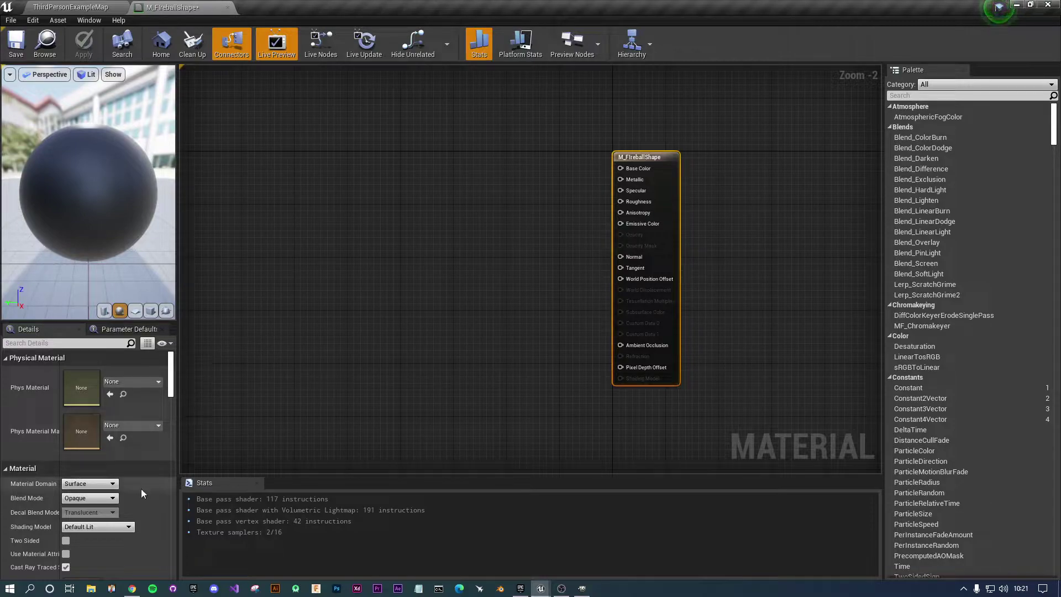
{"action": "left_click", "coordinate": [99, 502]}
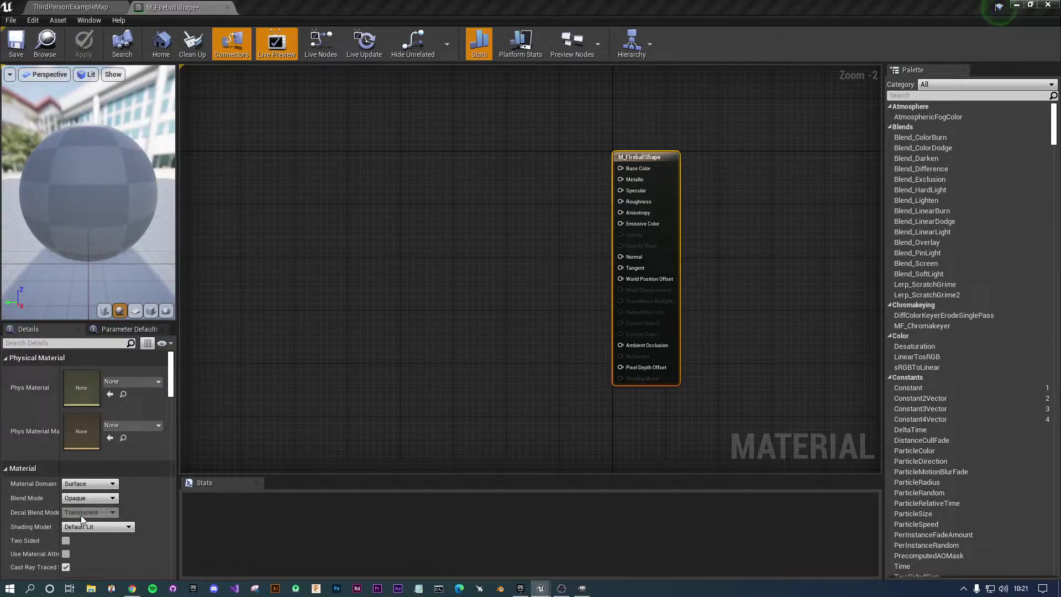
{"action": "left_click", "coordinate": [81, 515]}
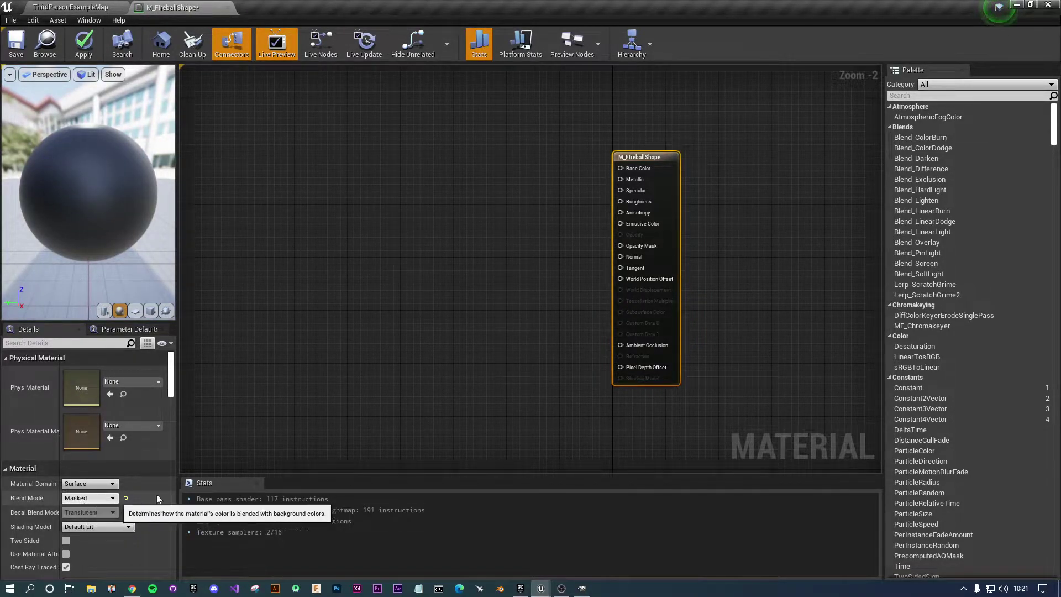
{"action": "left_click_drag", "start_coordinate": [620, 245], "coordinate": [512, 267]}
{"action": "scroll", "coordinate": [654, 250], "scroll_direction": "up", "scroll_amount": 2}
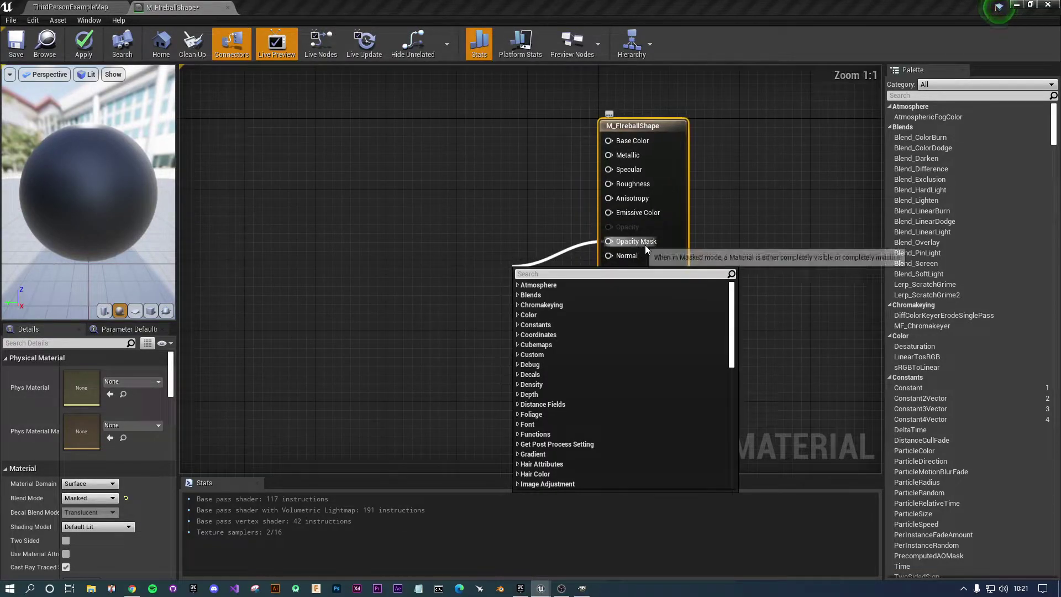
{"action": "left_click", "coordinate": [669, 242]}
Add a TextureSample node to the material graph and place it beside the main material node, near its Opacity Mask input.
{"action": "right_click_drag", "start_coordinate": [400, 302], "coordinate": [444, 347]}
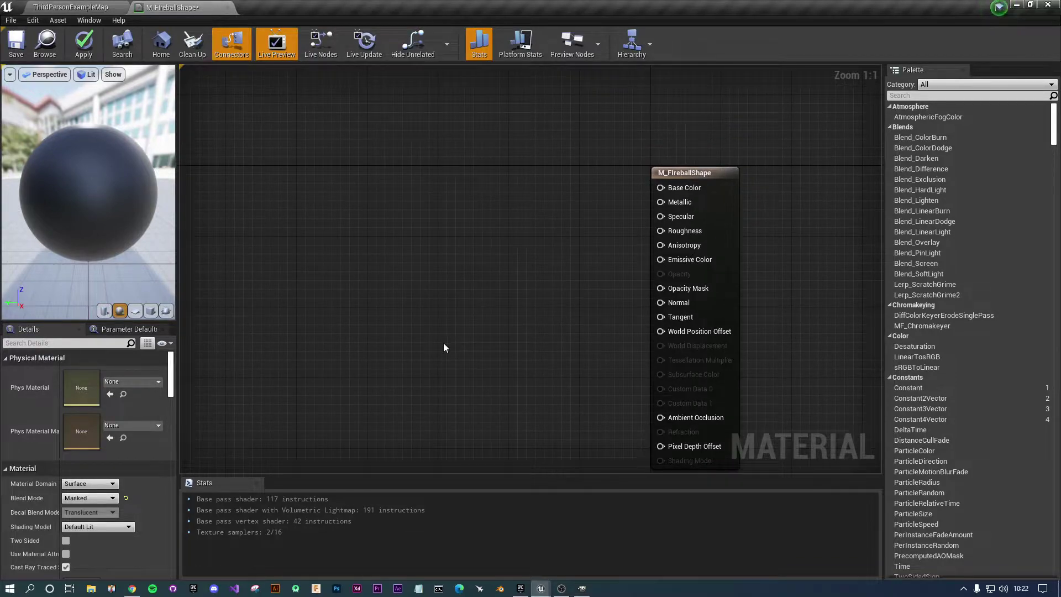
{"action": "right_click", "coordinate": [376, 345]}
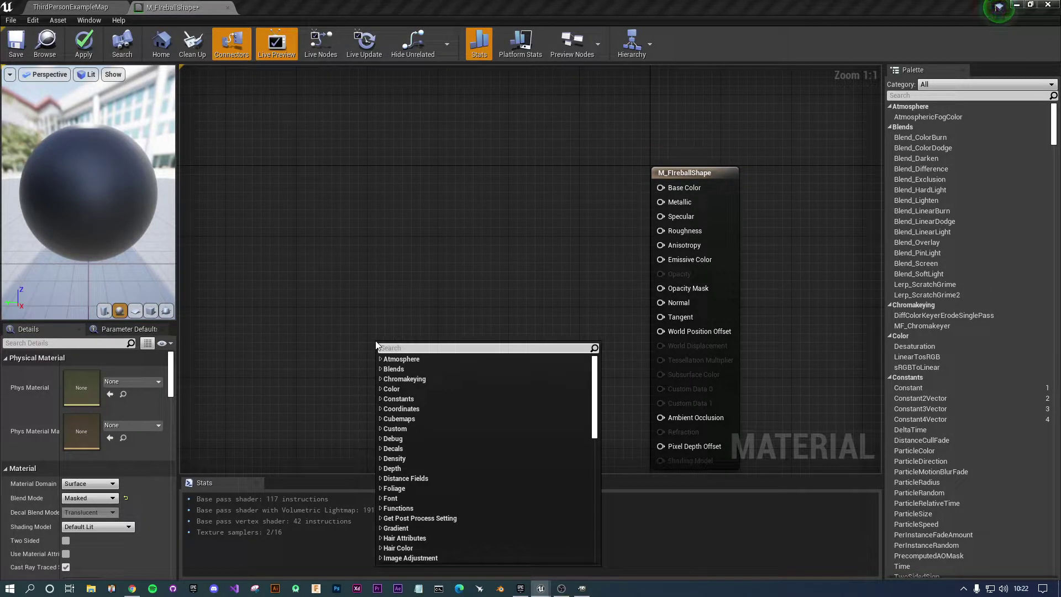
{"action": "type", "text": "texturesam"}
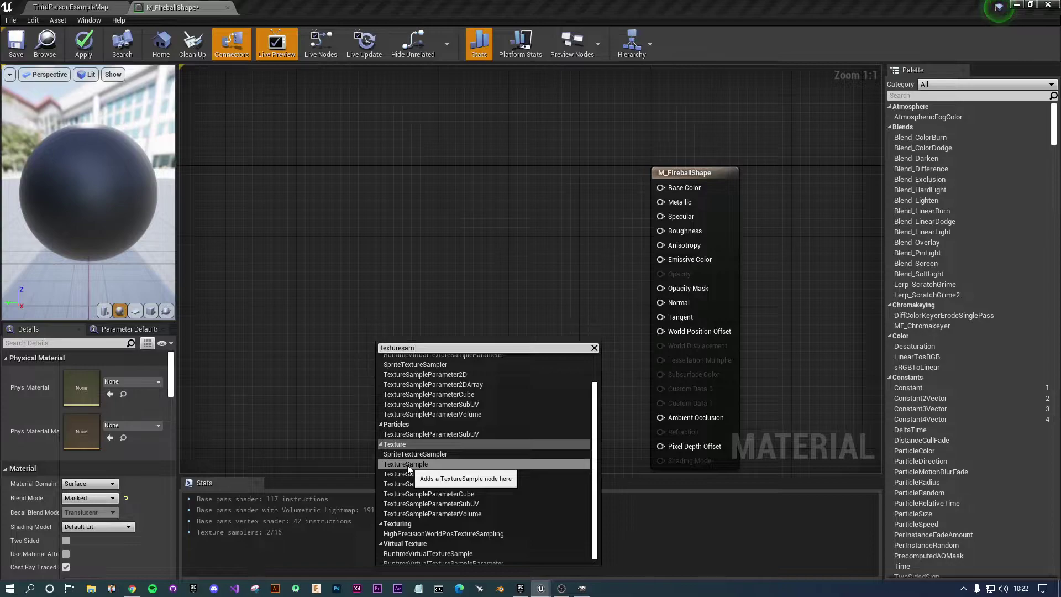
{"action": "left_click", "coordinate": [407, 465]}
{"action": "left_click_drag", "start_coordinate": [431, 356], "coordinate": [393, 301]}
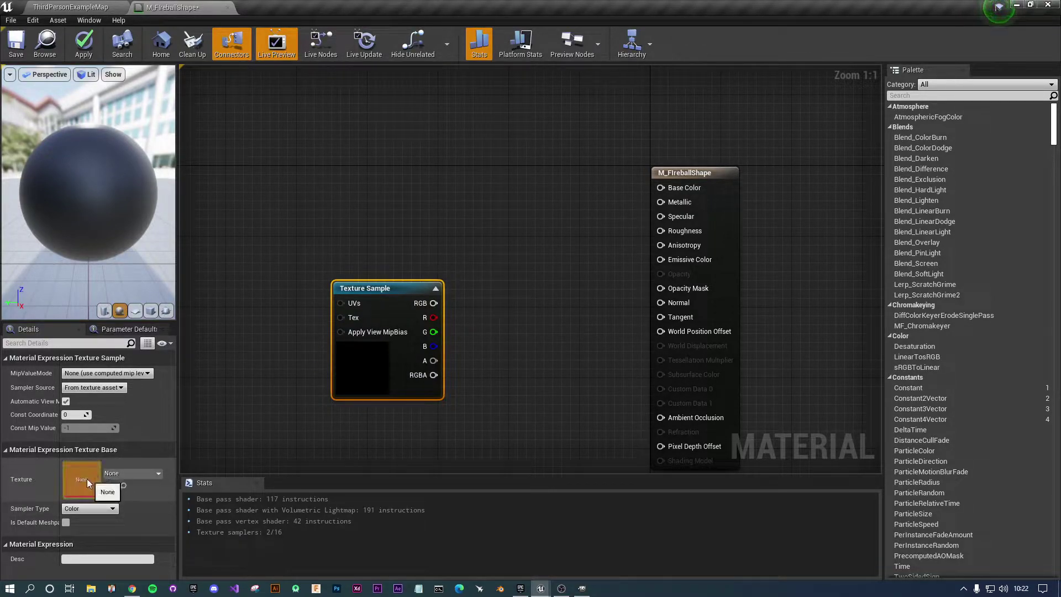
Try T_UE4Logo_Mask as the Texture Sample node's texture, and reset the texture to none.
{"action": "left_click", "coordinate": [136, 473]}
{"action": "scroll", "coordinate": [193, 371], "scroll_direction": "down", "scroll_amount": 2}
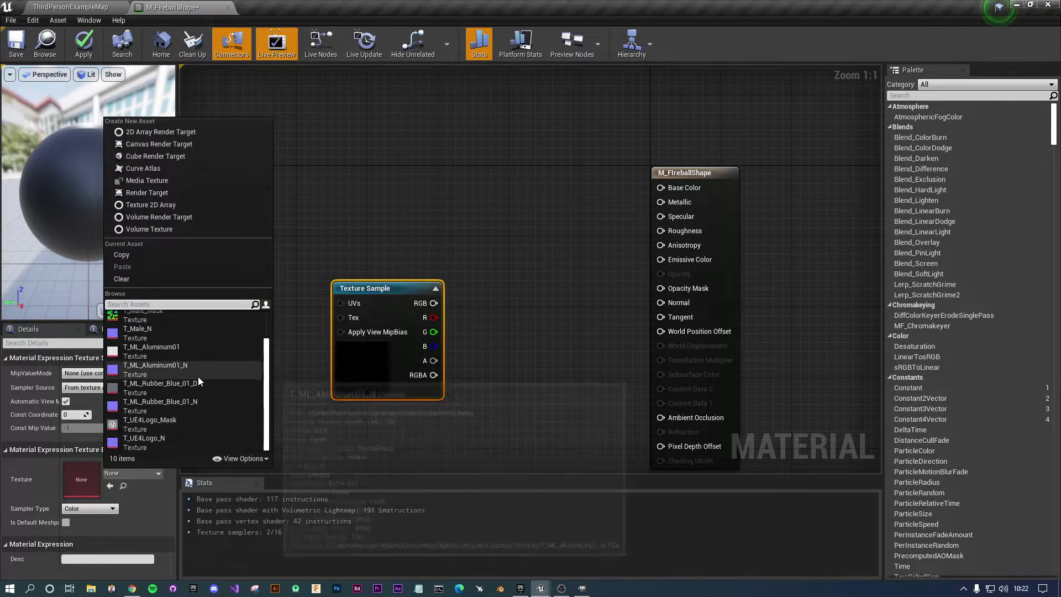
{"action": "left_click", "coordinate": [166, 421]}
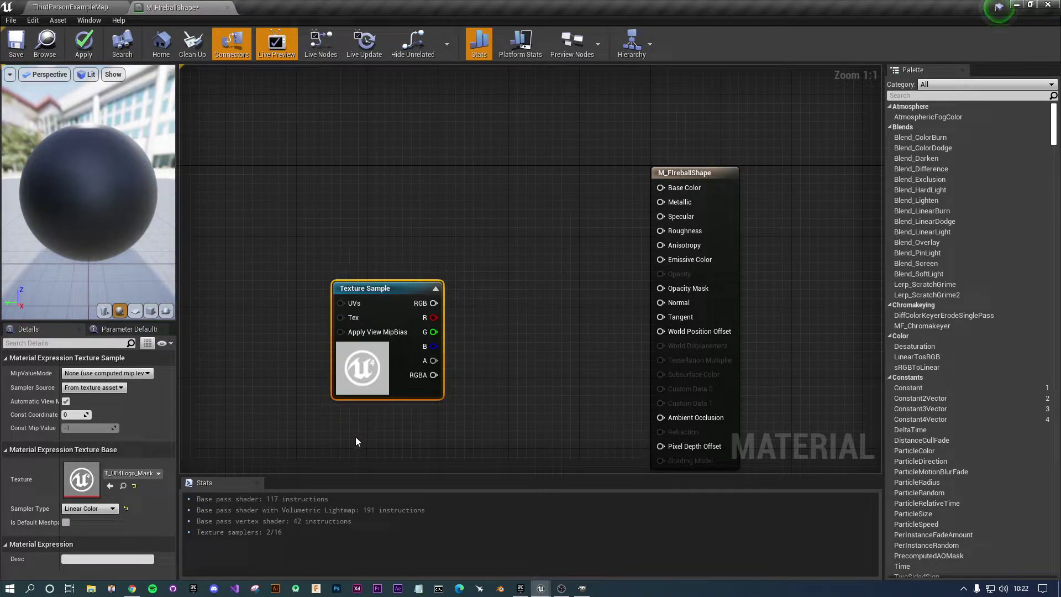
{"action": "left_click", "coordinate": [134, 486]}
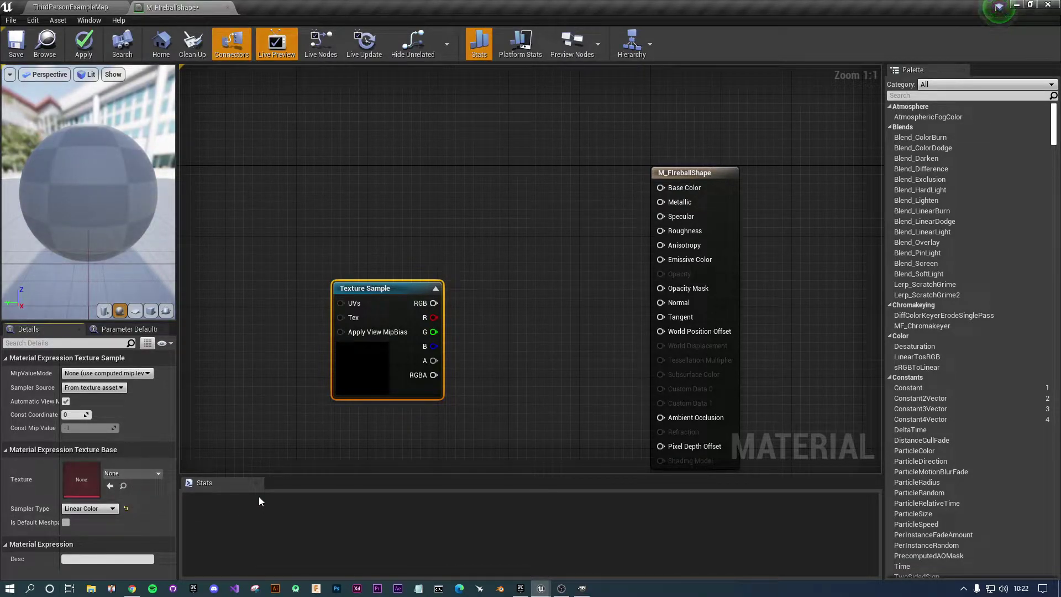
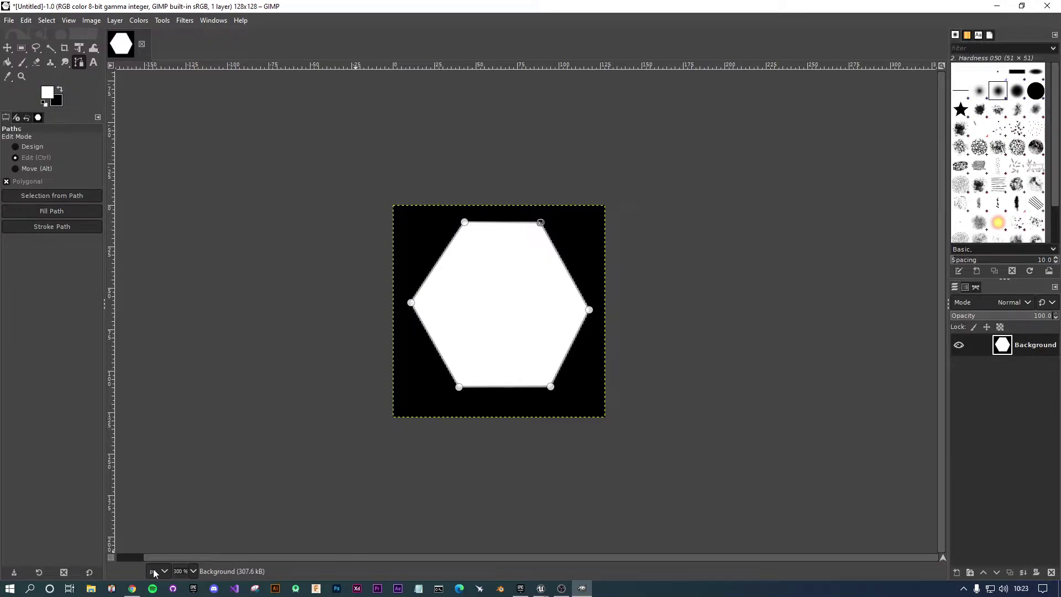
Switch to Chrome to view the Pixlr X online photo editor.
{"action": "left_click", "coordinate": [136, 590]}
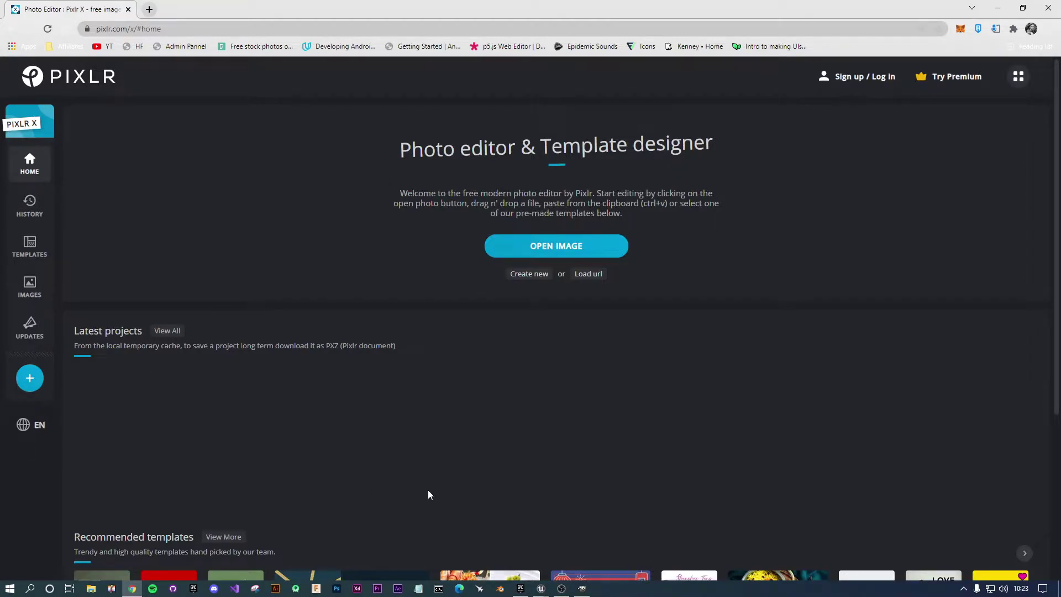
Start a new blank image in Pixlr X with a width and height of 128 pixels.
{"action": "left_click", "coordinate": [525, 282]}
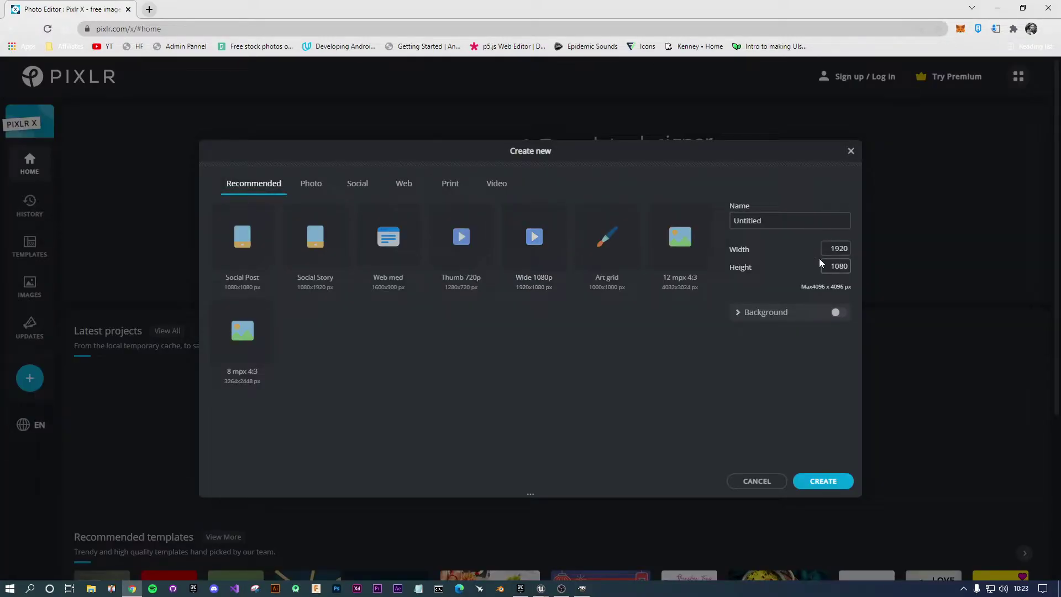
{"action": "left_click", "coordinate": [804, 230]}
{"action": "key", "text": "ctrl+a"}
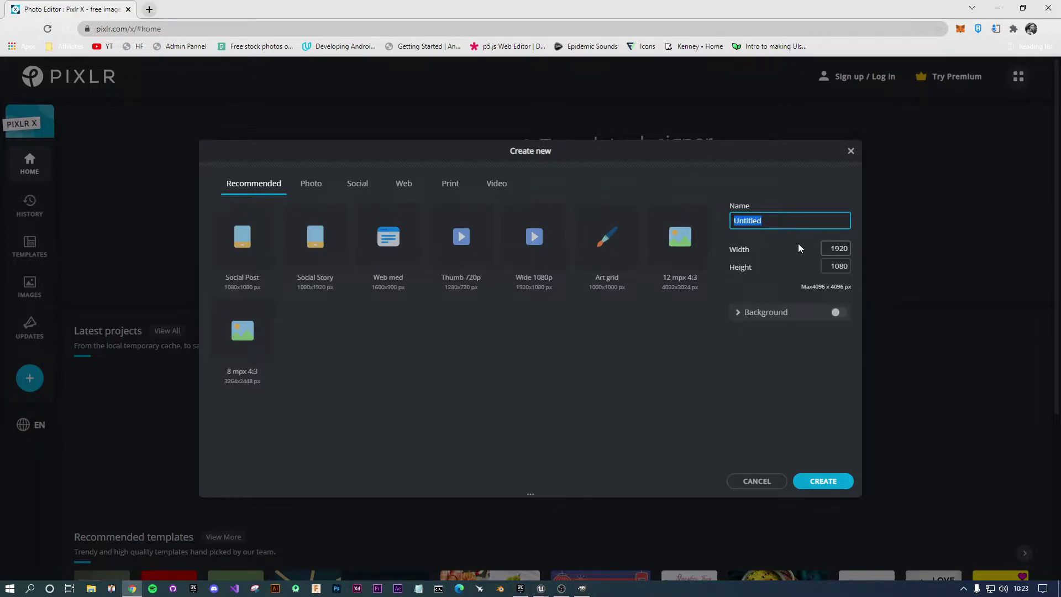
{"action": "key", "text": "Tab"}
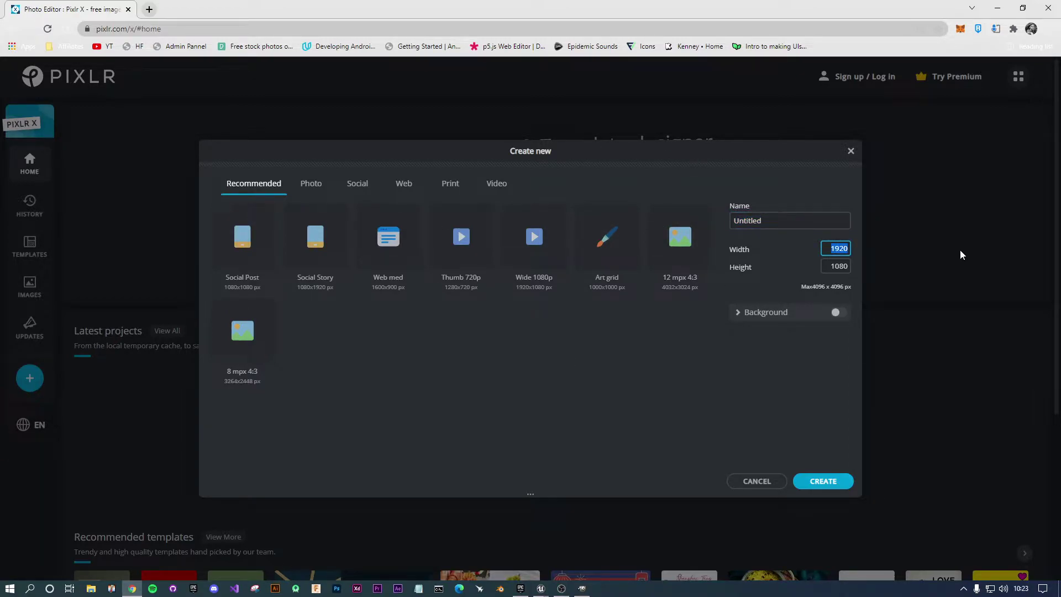
{"action": "type", "text": "128"}
{"action": "key", "text": "Tab"}
{"action": "type", "text": "1"}
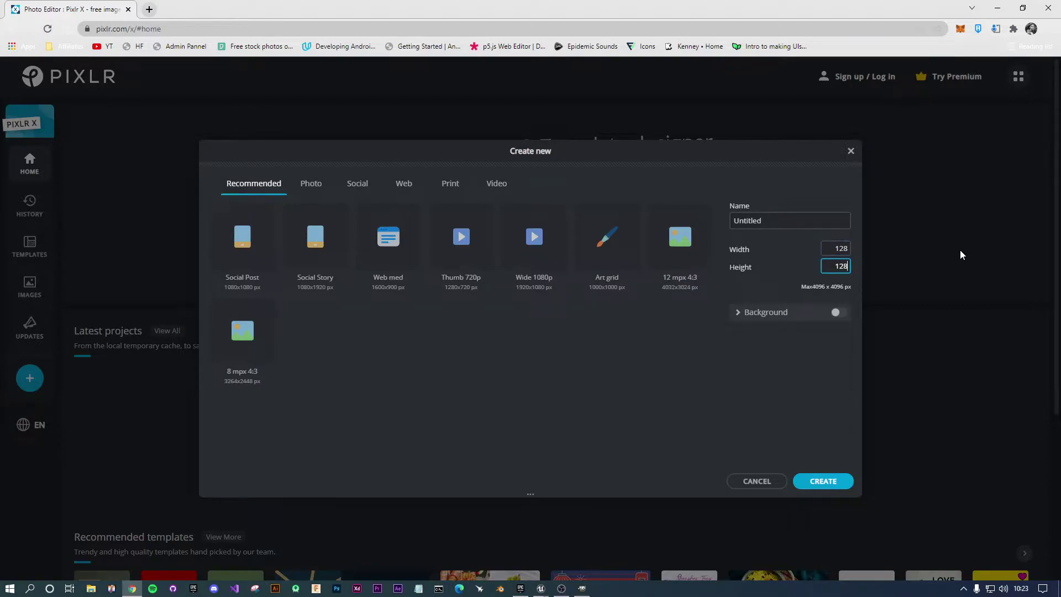
{"action": "left_click", "coordinate": [813, 293]}
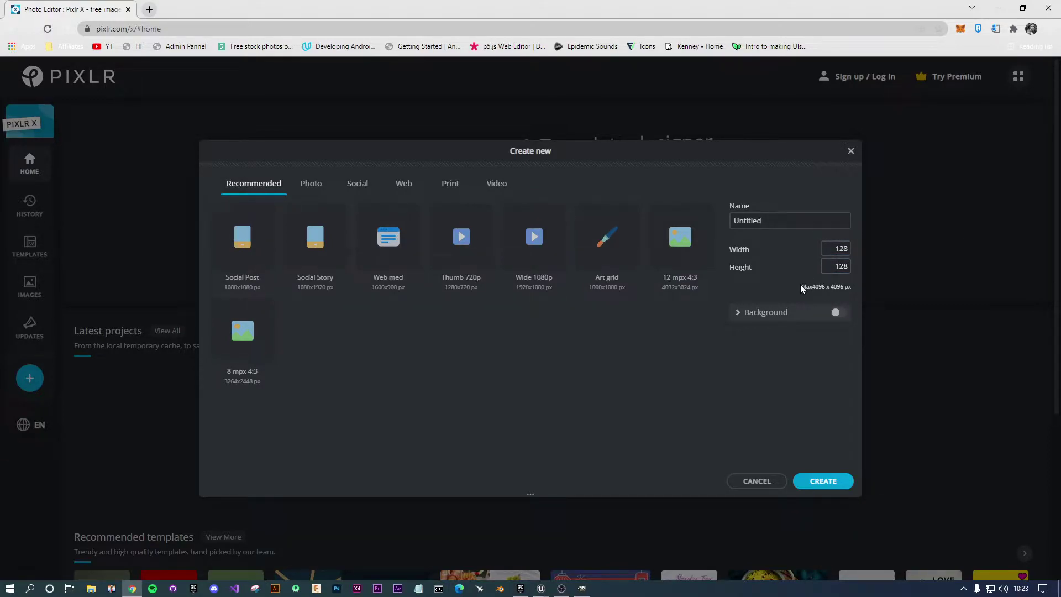
Give the new image a black #000000 background and create it.
{"action": "left_click", "coordinate": [766, 314]}
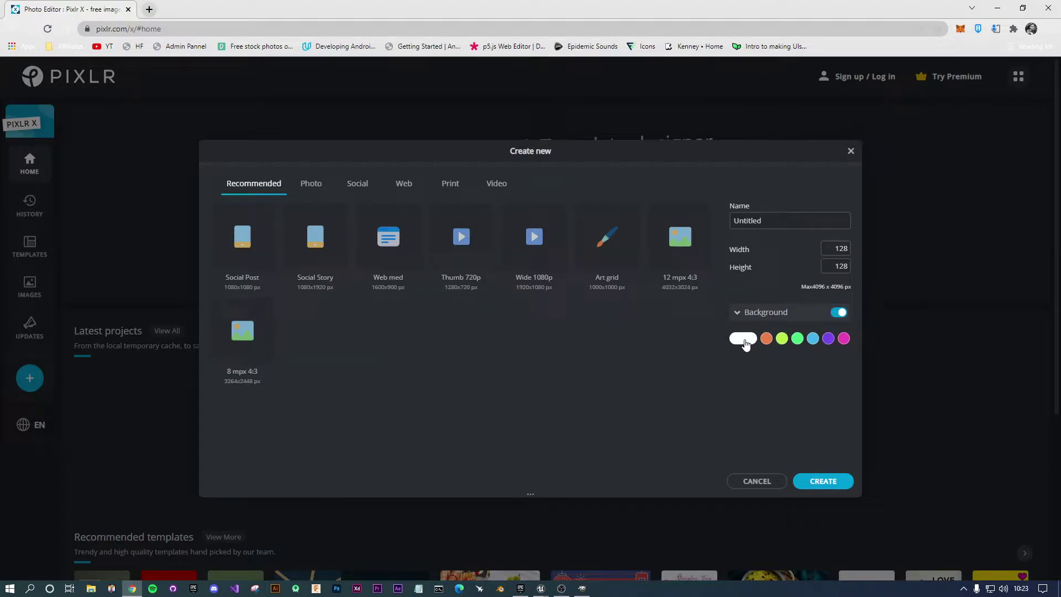
{"action": "left_click", "coordinate": [746, 344]}
{"action": "left_click_drag", "start_coordinate": [768, 393], "coordinate": [718, 419]}
{"action": "left_click", "coordinate": [765, 443]}
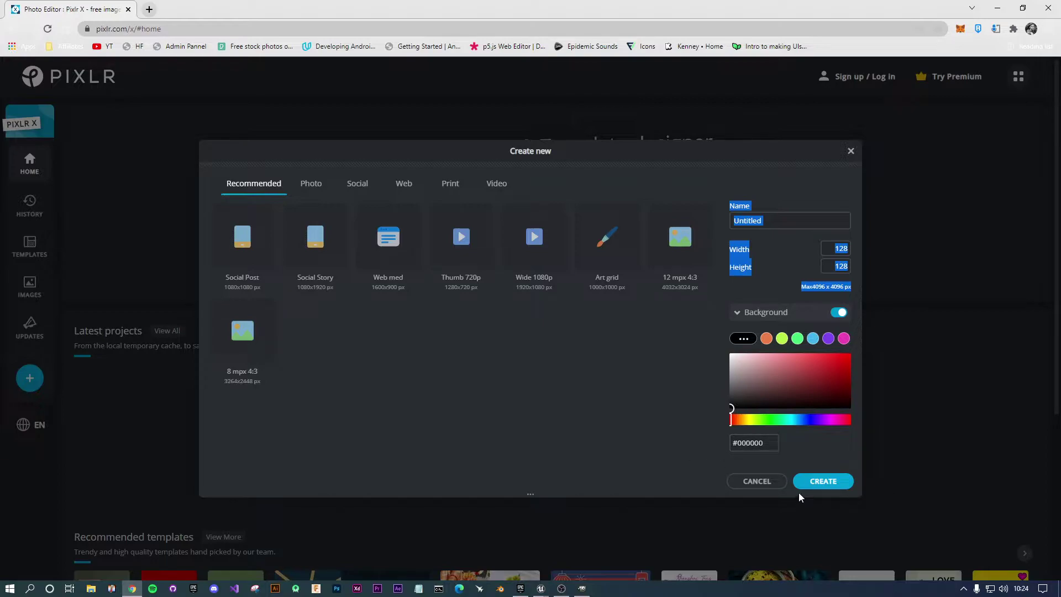
{"action": "left_click", "coordinate": [820, 481]}
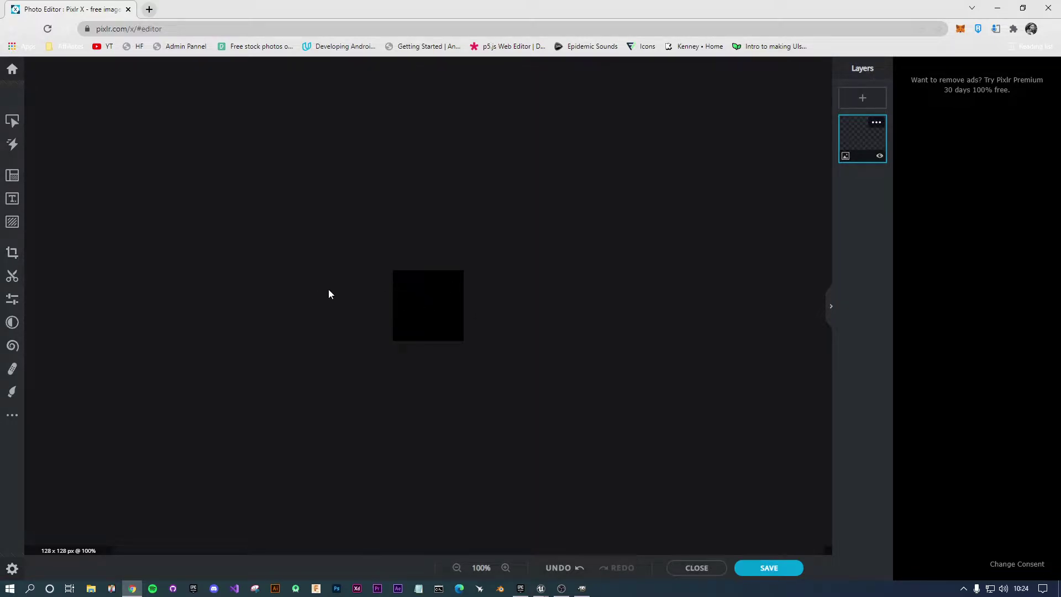
Add a shape layer to the black canvas and set its fill color to white #FFFFFF.
{"action": "left_click", "coordinate": [7, 124]}
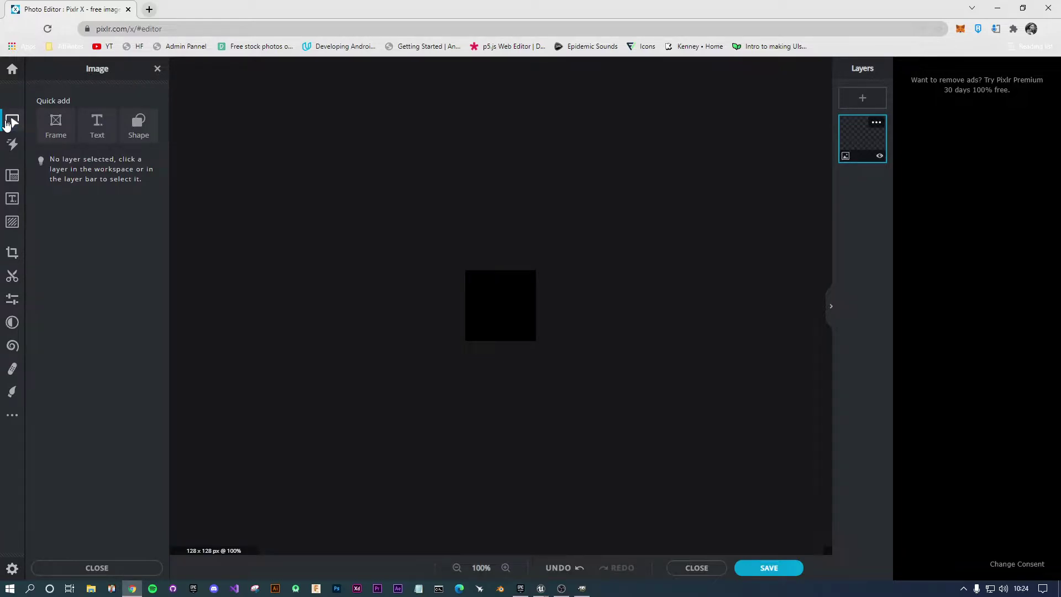
{"action": "left_click", "coordinate": [145, 129]}
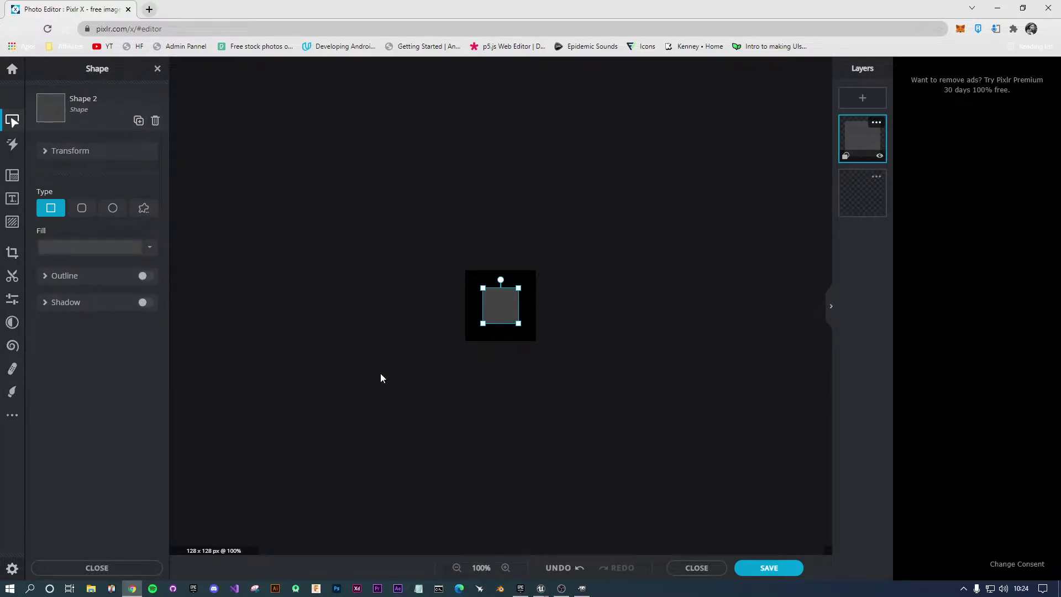
{"action": "left_click", "coordinate": [151, 252]}
{"action": "left_click", "coordinate": [17, 349]}
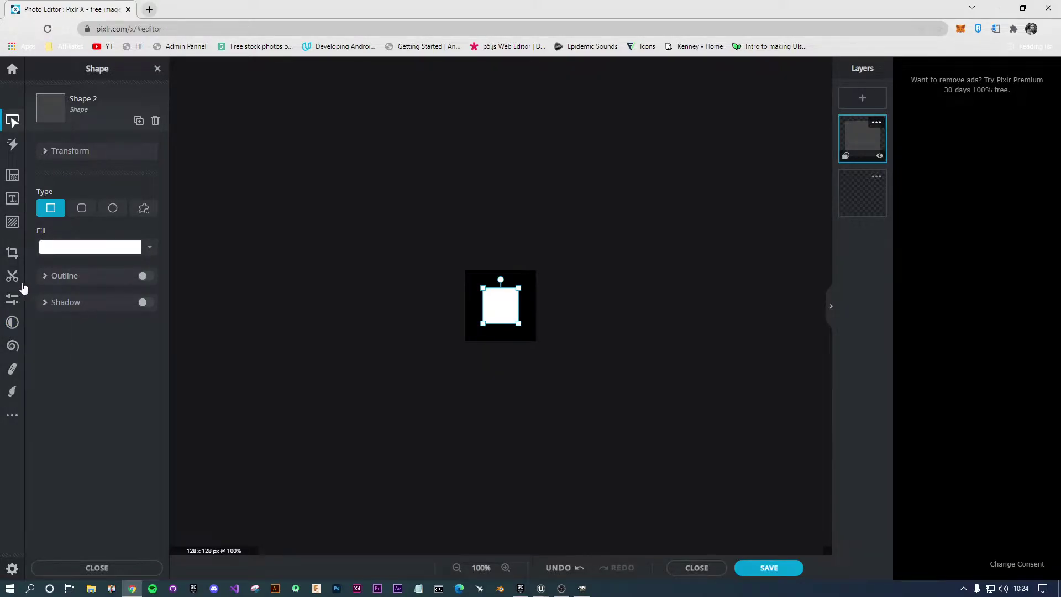
{"action": "left_click", "coordinate": [150, 247]}
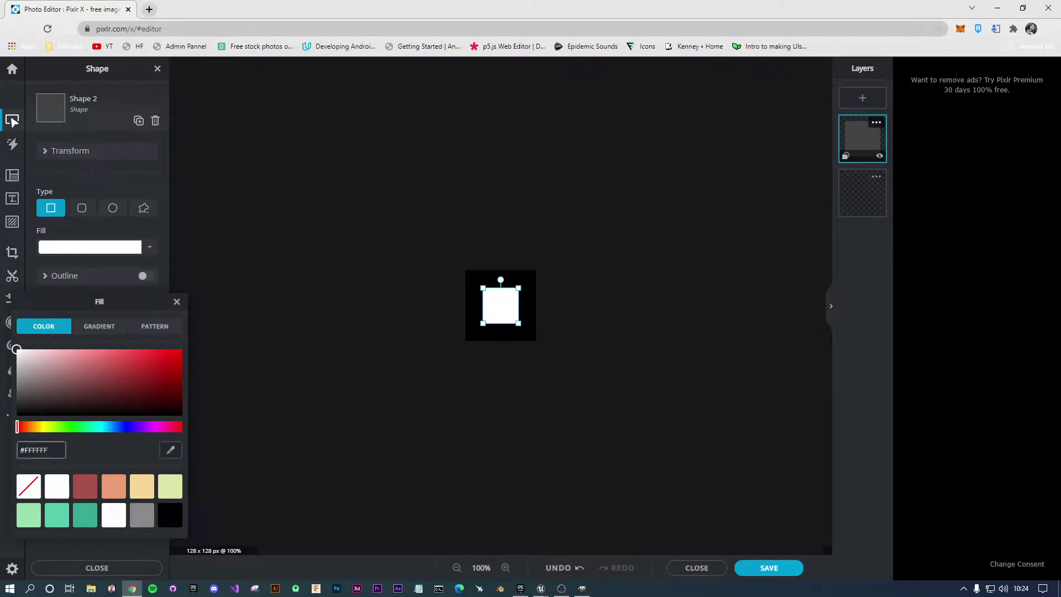
{"action": "left_click", "coordinate": [46, 449]}
{"action": "left_click", "coordinate": [177, 303]}
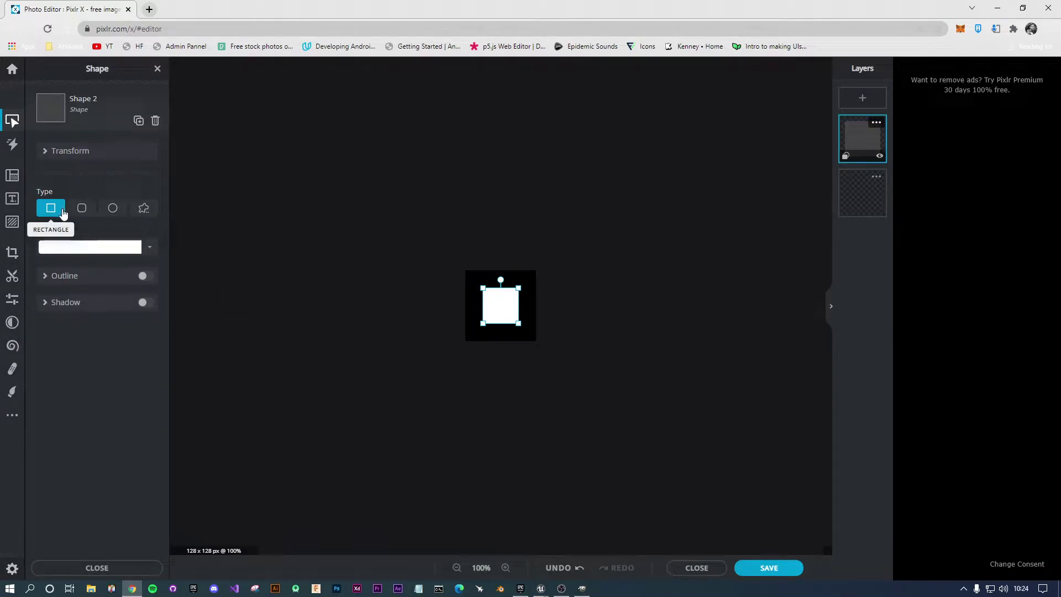
Change the white rectangle to a custom shape, choosing the spiky round starburst outline from the shape library.
{"action": "left_click", "coordinate": [146, 210]}
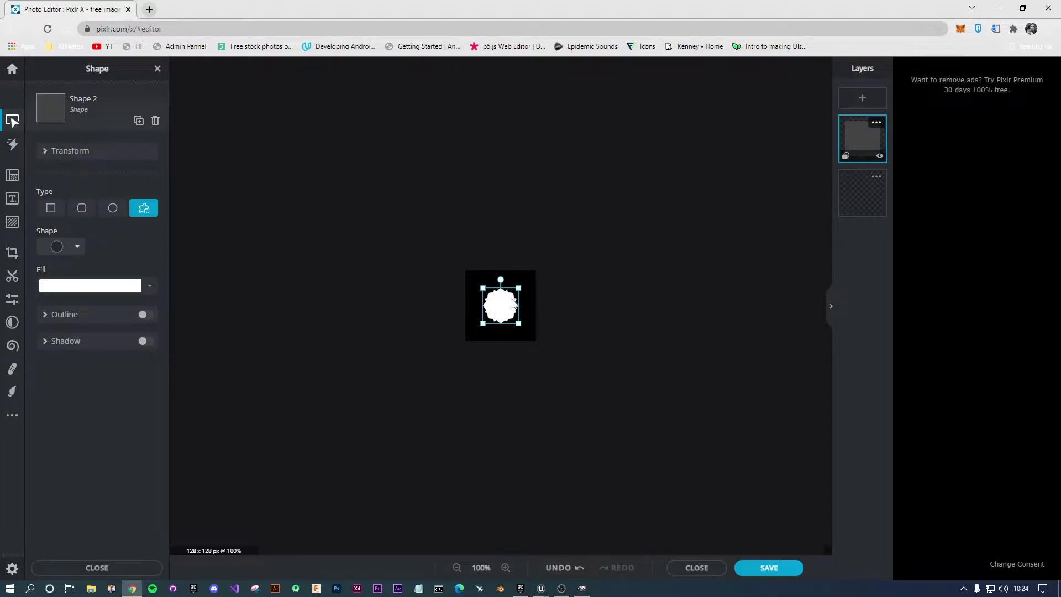
{"action": "left_click", "coordinate": [77, 246]}
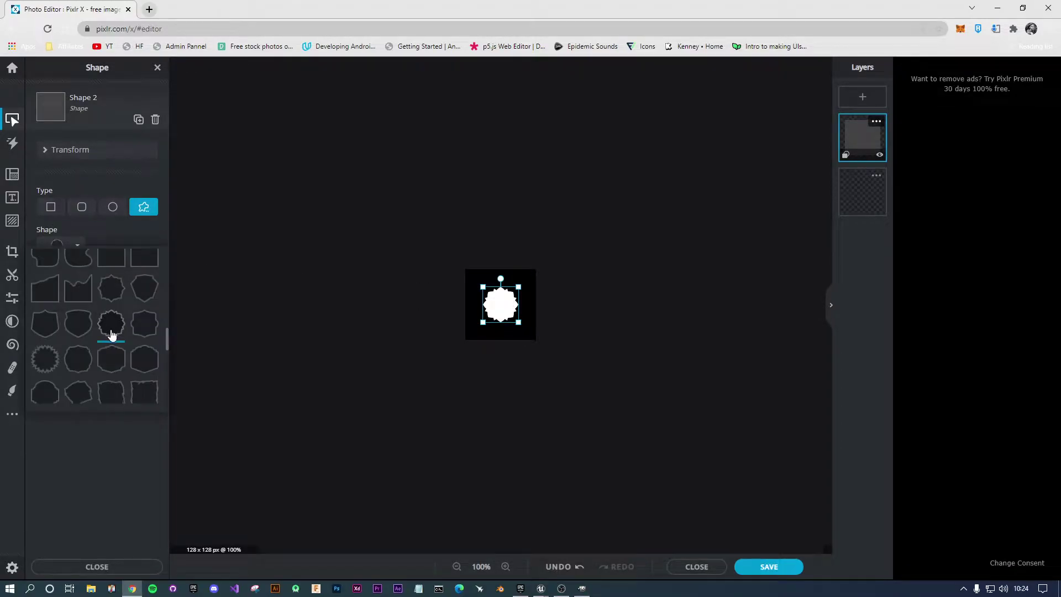
{"action": "scroll", "coordinate": [110, 331], "scroll_direction": "up", "scroll_amount": 8}
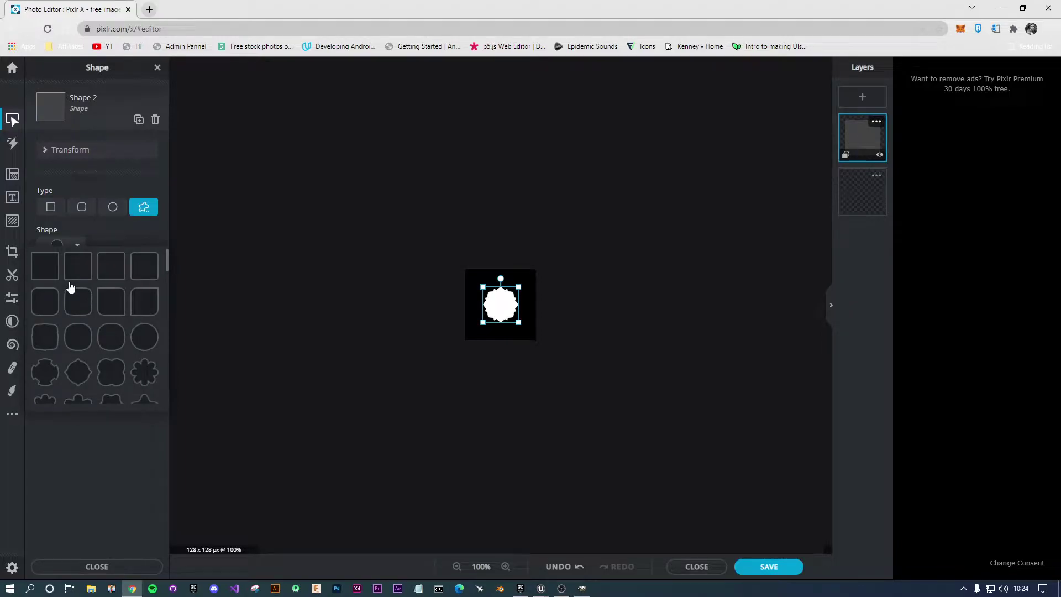
{"action": "scroll", "coordinate": [78, 268], "scroll_direction": "down", "scroll_amount": 10}
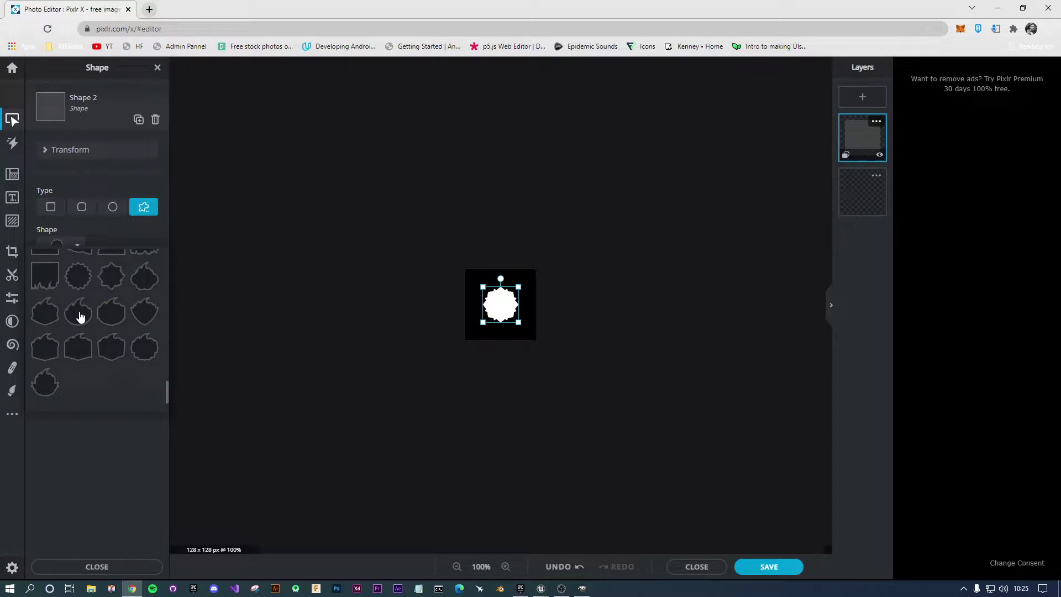
{"action": "scroll", "coordinate": [89, 314], "scroll_direction": "up", "scroll_amount": 2}
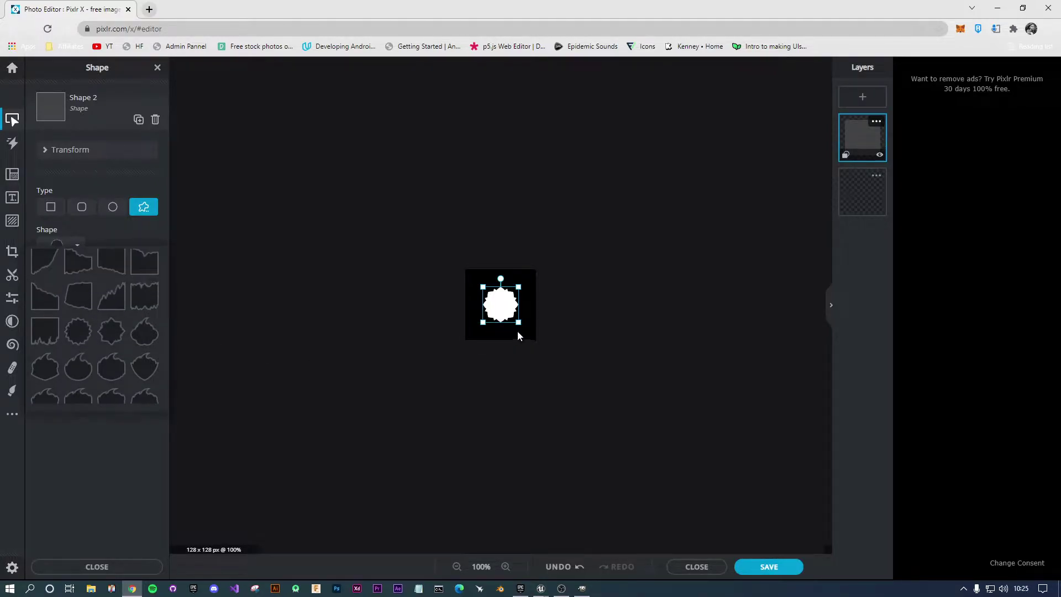
{"action": "left_click", "coordinate": [75, 334]}
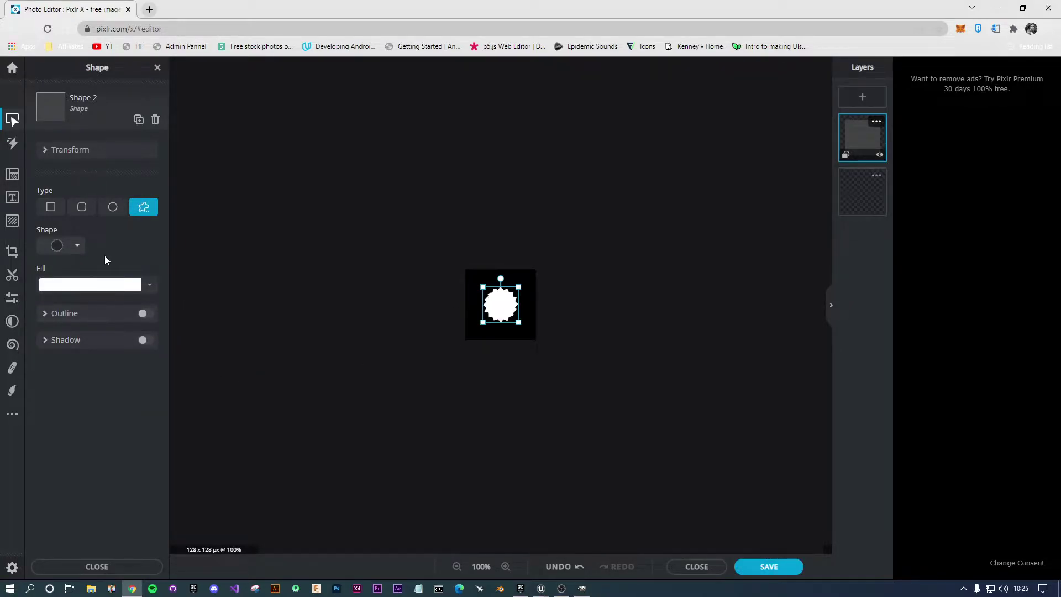
{"action": "left_click", "coordinate": [77, 246]}
{"action": "scroll", "coordinate": [135, 328], "scroll_direction": "up", "scroll_amount": 5}
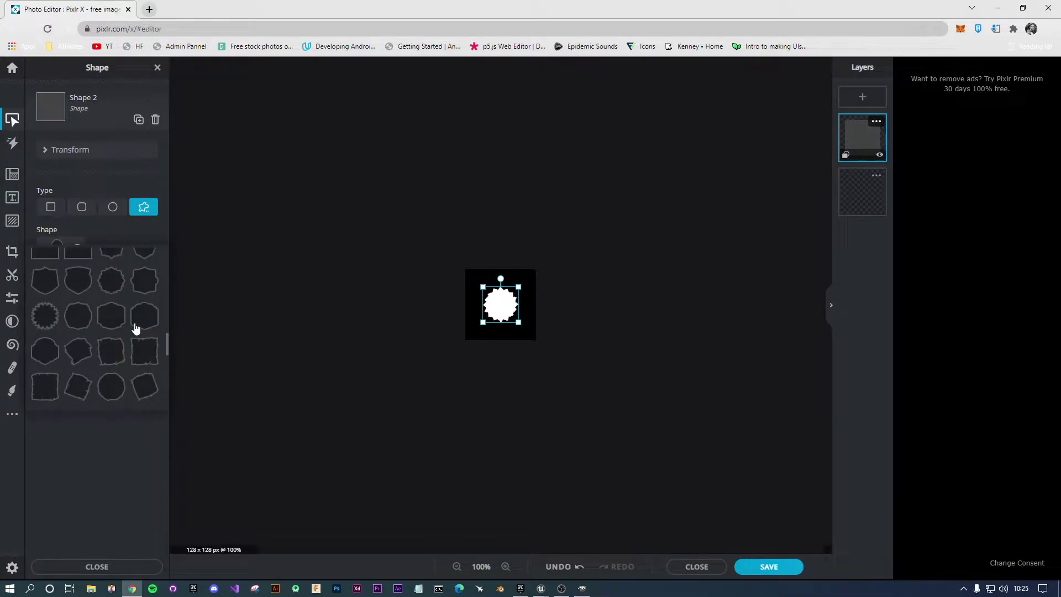
{"action": "scroll", "coordinate": [135, 328], "scroll_direction": "up", "scroll_amount": 1}
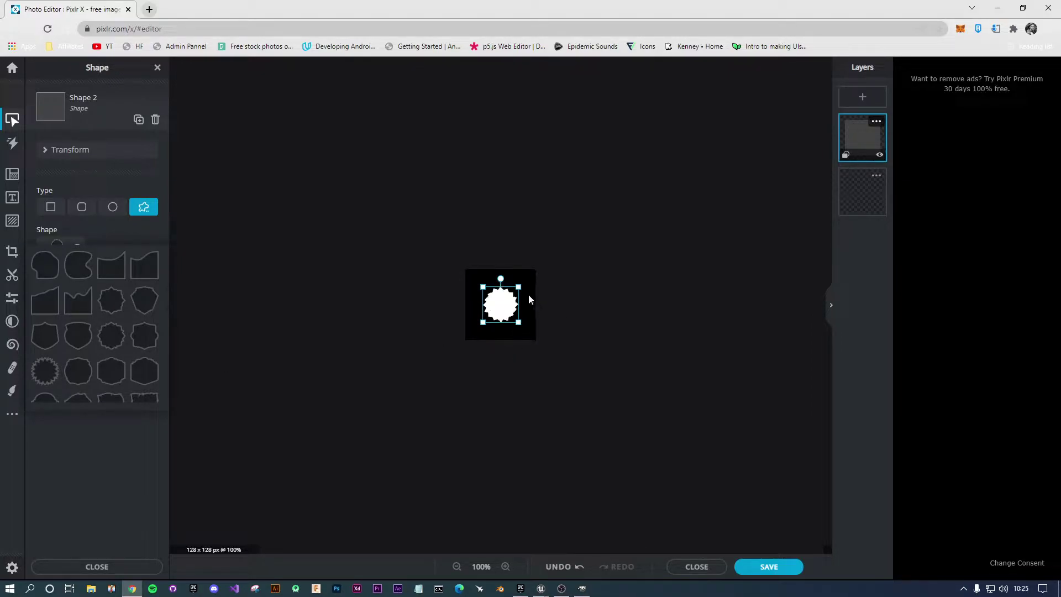
{"action": "left_click", "coordinate": [313, 246]}
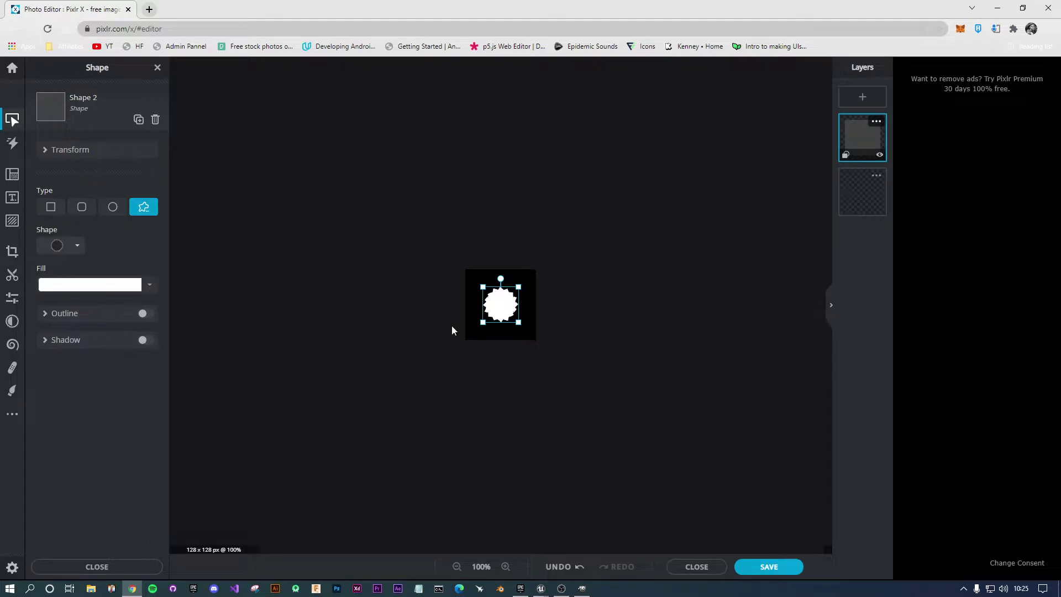
Enlarge the white starburst to fill most of the canvas, center it on the black background, and deselect it.
{"action": "left_click_drag", "start_coordinate": [483, 287], "coordinate": [464, 269]}
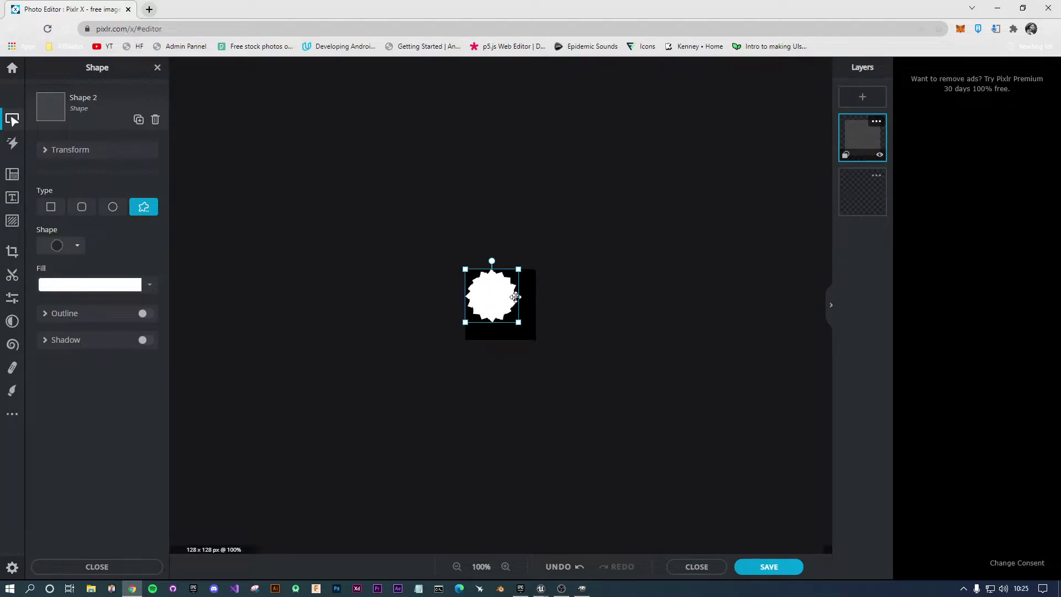
{"action": "left_click_drag", "start_coordinate": [508, 302], "coordinate": [513, 309]}
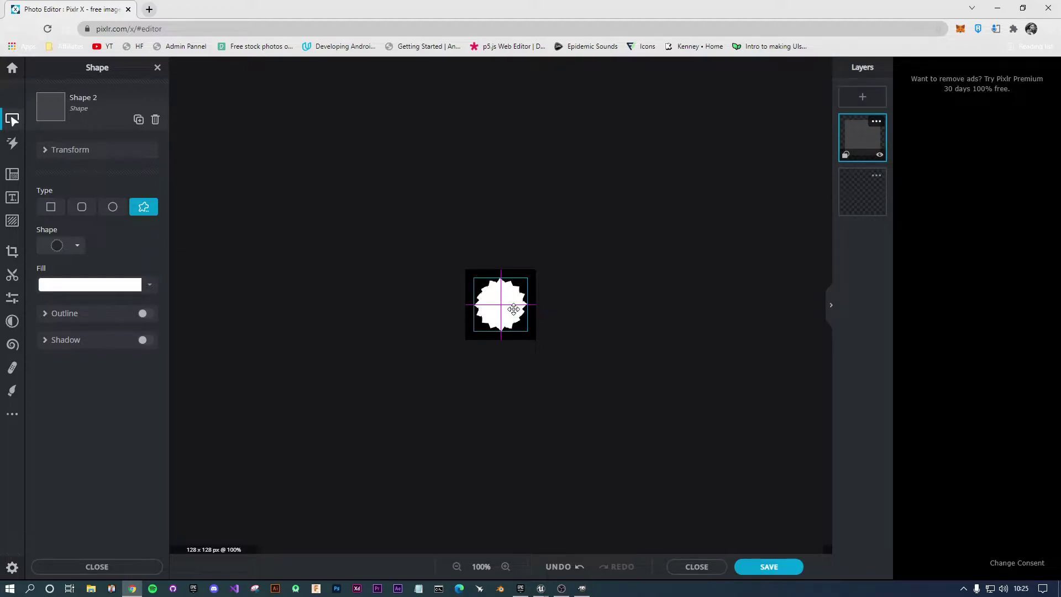
{"action": "left_click_drag", "start_coordinate": [513, 309], "coordinate": [513, 309]}
{"action": "left_click", "coordinate": [643, 321]}
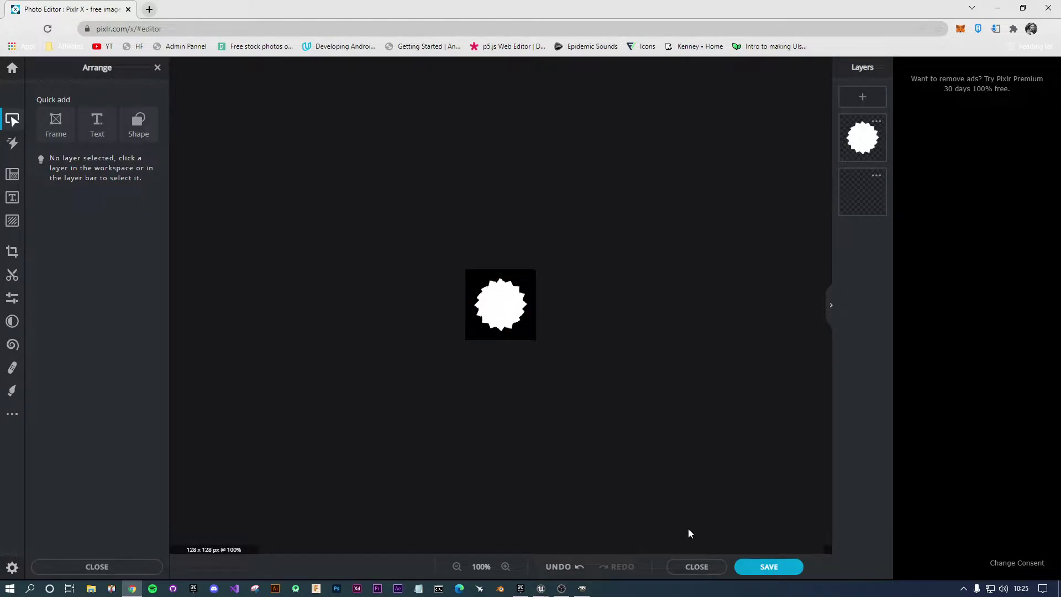
Save the image in PNG format to the Desktop as Fireball.png, replace the existing file, and dismiss the advertisement.
{"action": "left_click", "coordinate": [784, 567]}
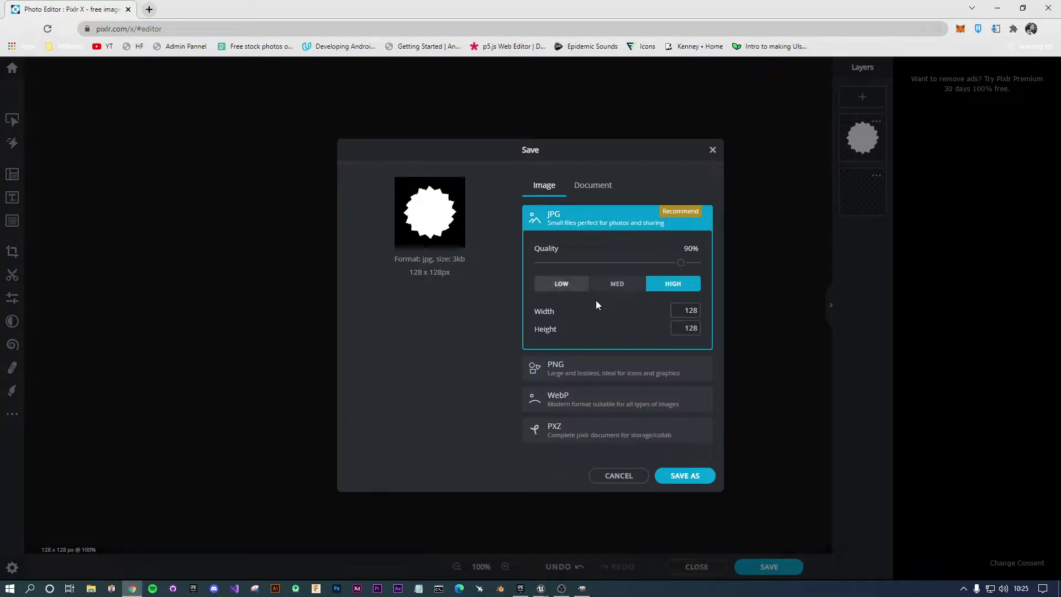
{"action": "left_click", "coordinate": [600, 373]}
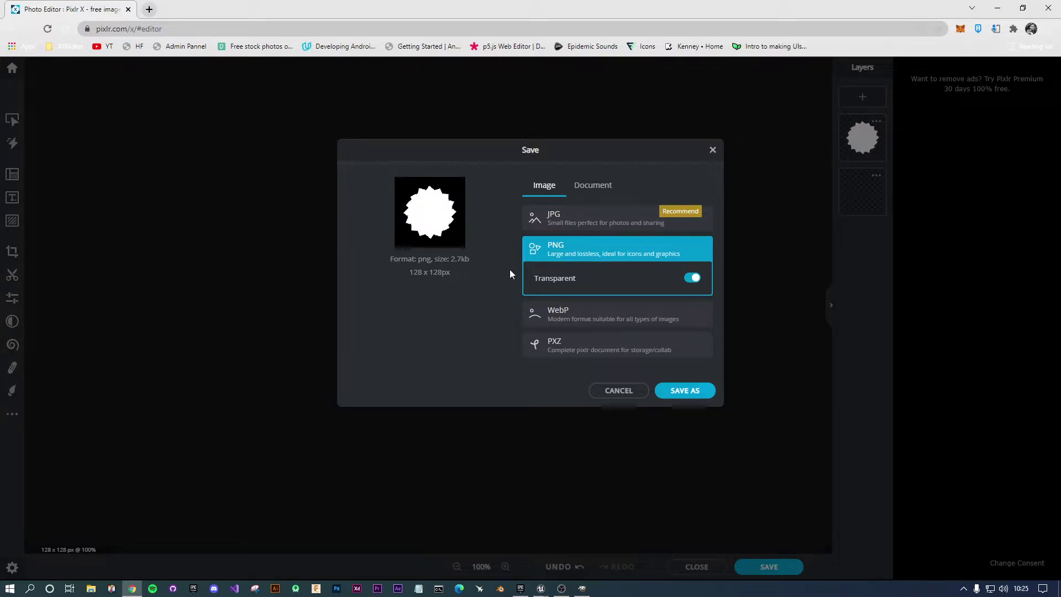
{"action": "left_click", "coordinate": [684, 390]}
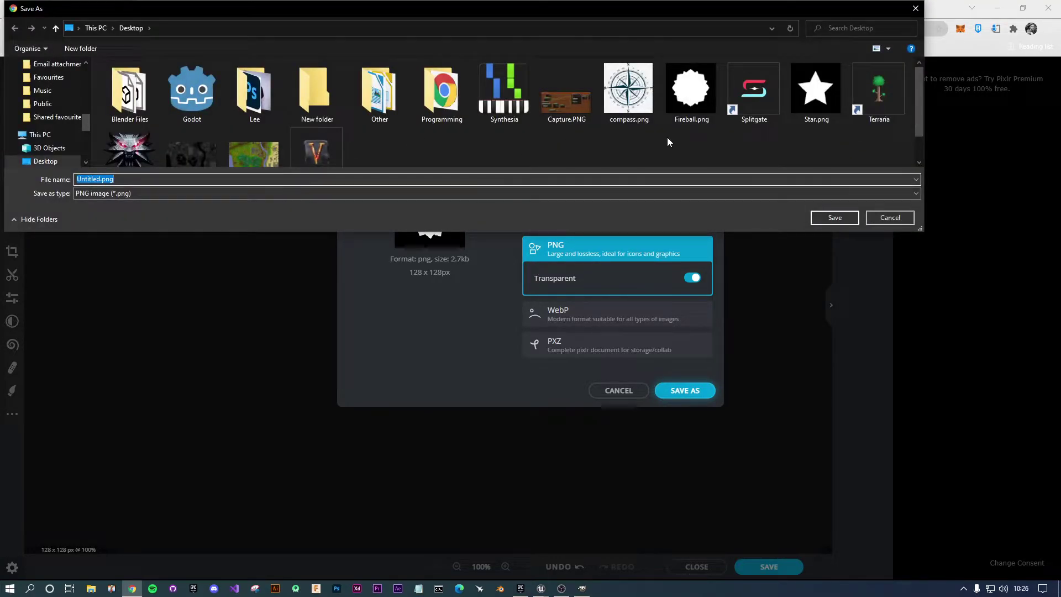
{"action": "left_click", "coordinate": [690, 95]}
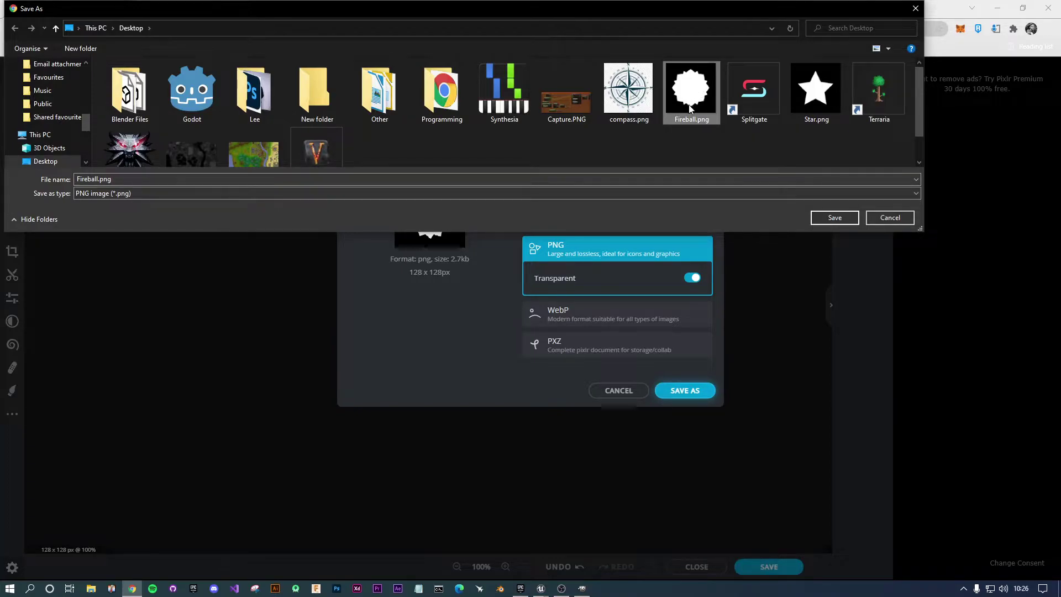
{"action": "left_click", "coordinate": [831, 216]}
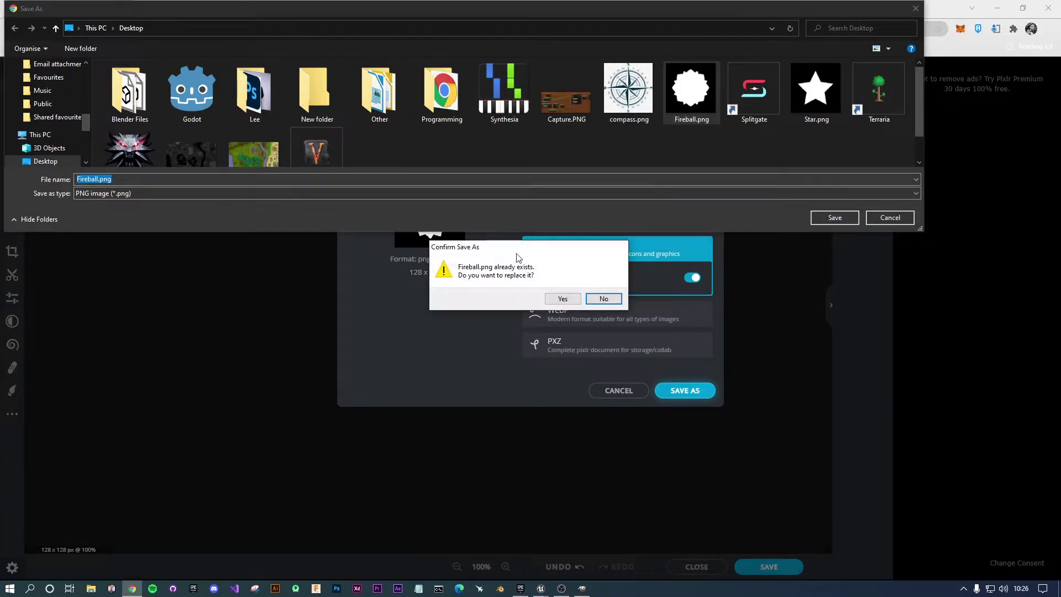
{"action": "left_click", "coordinate": [560, 298]}
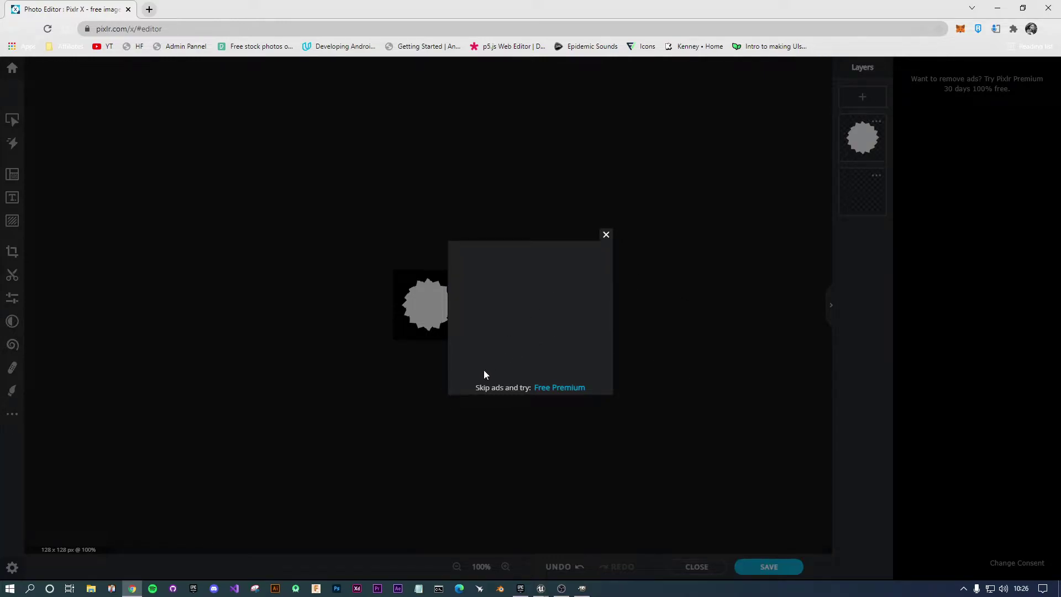
{"action": "left_click", "coordinate": [605, 234]}
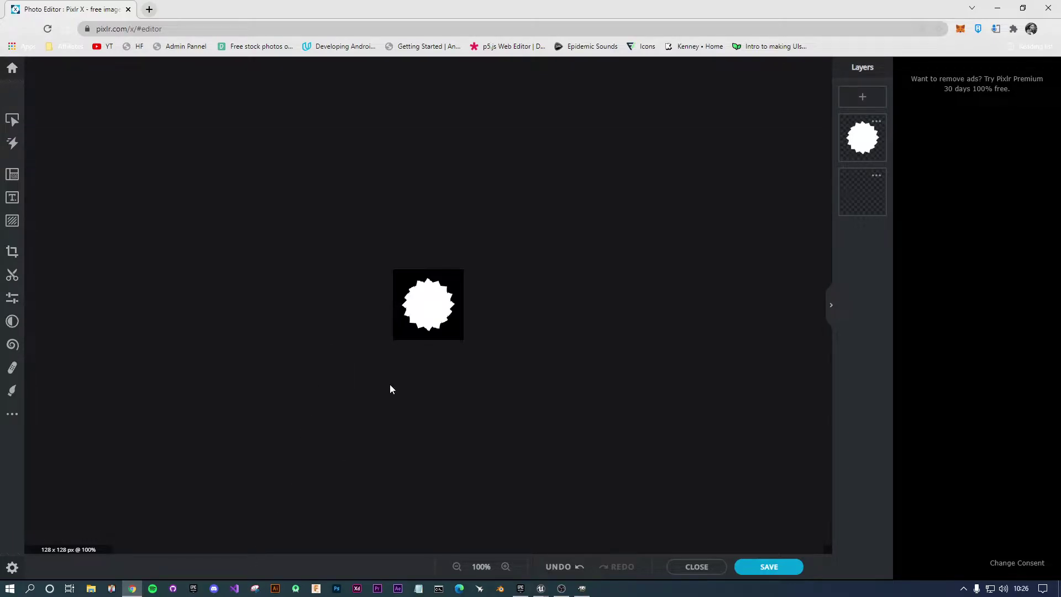
Return to the M_FIreballShape material in Unreal Engine and move the Texture Sample node slightly down.
{"action": "left_click", "coordinate": [998, 9]}
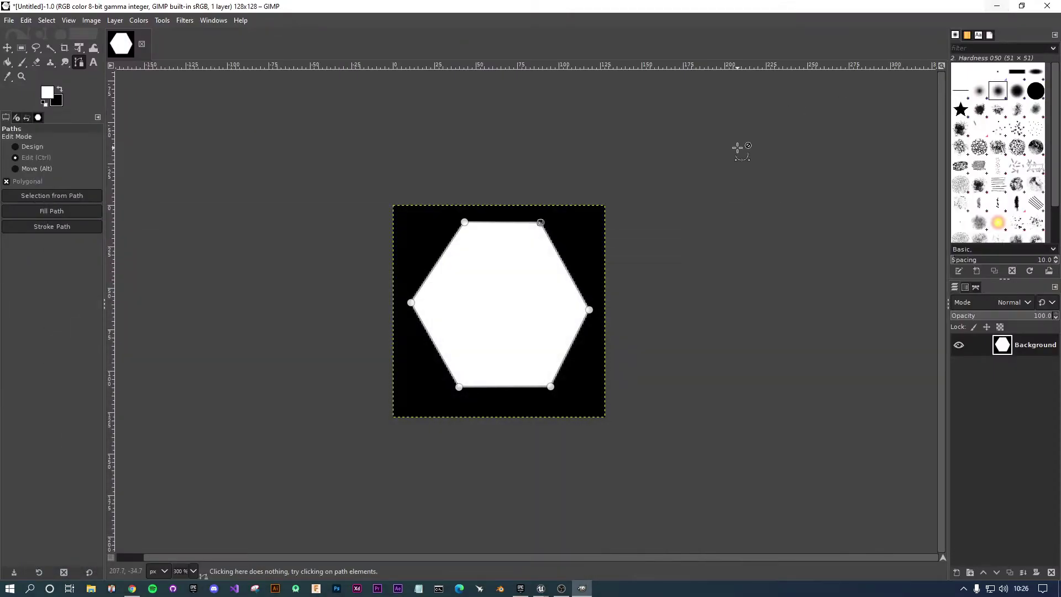
{"action": "left_click", "coordinate": [996, 6]}
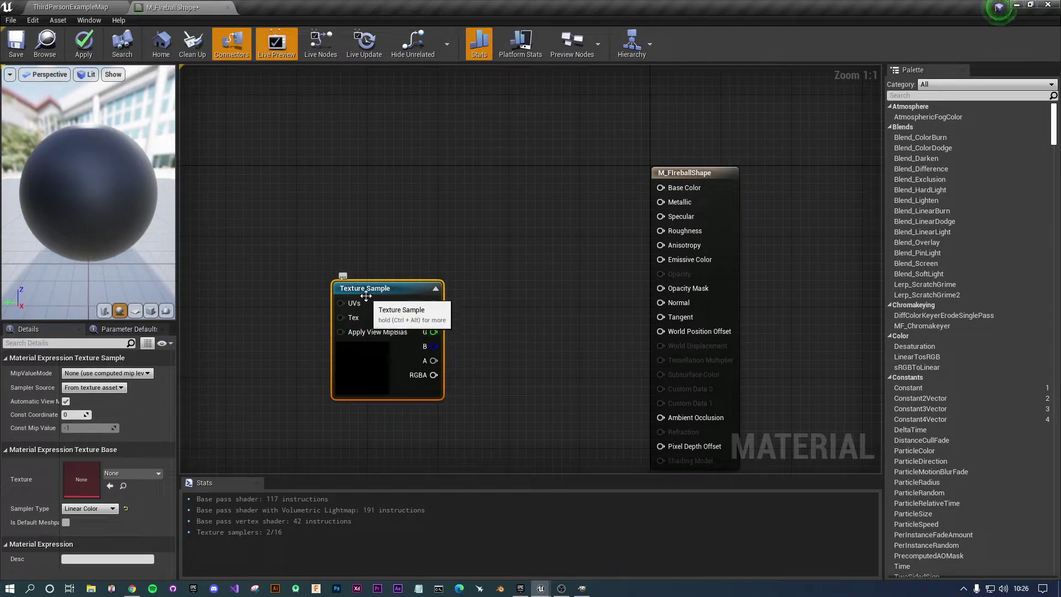
{"action": "left_click_drag", "start_coordinate": [367, 288], "coordinate": [367, 297]}
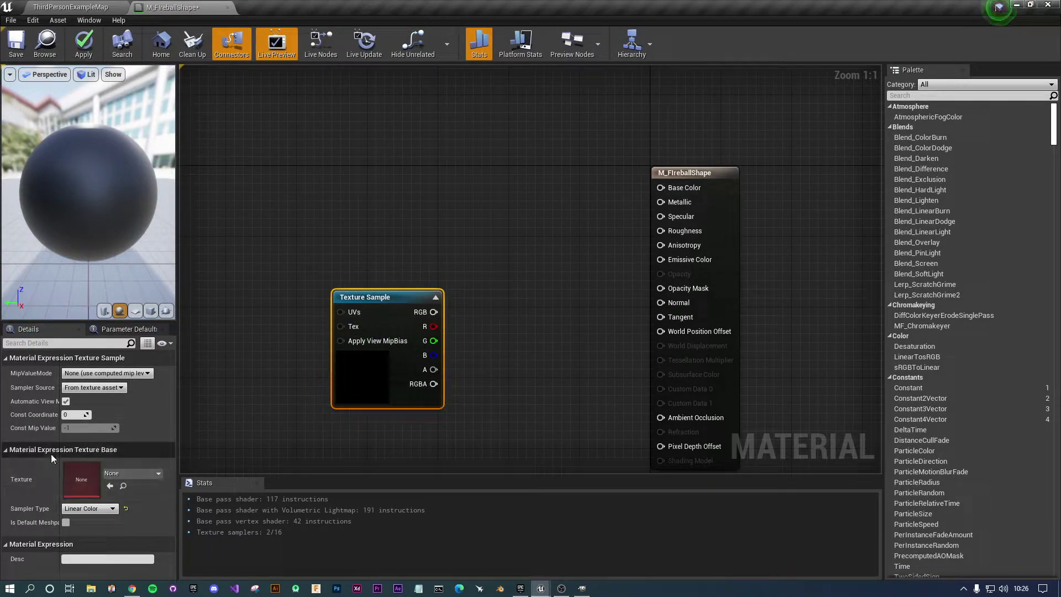
Import Fireball.png from the Desktop into the project's Particles folder.
{"action": "left_click", "coordinate": [136, 474]}
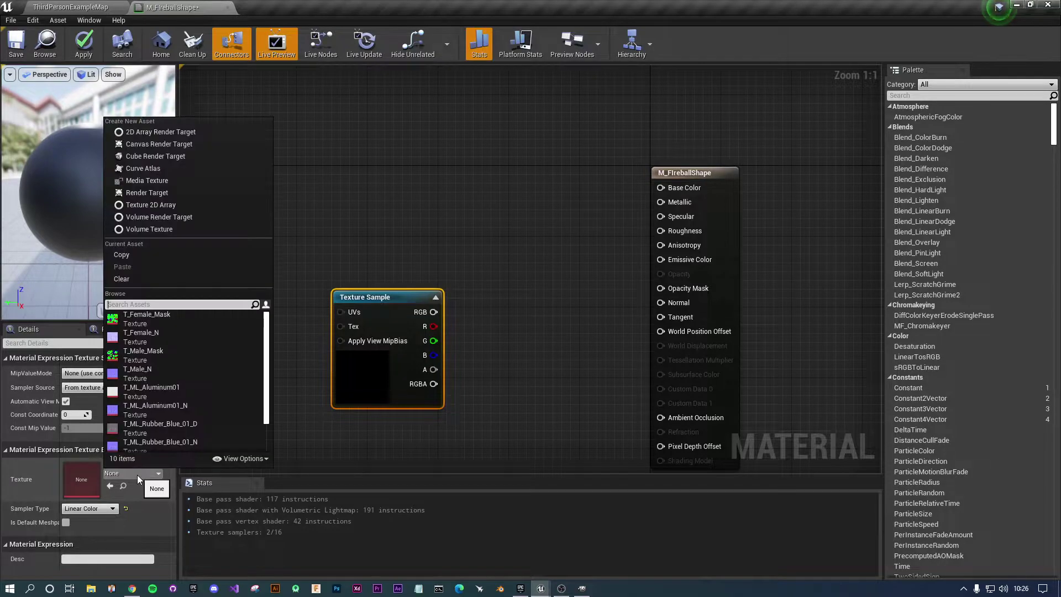
{"action": "left_click", "coordinate": [148, 499]}
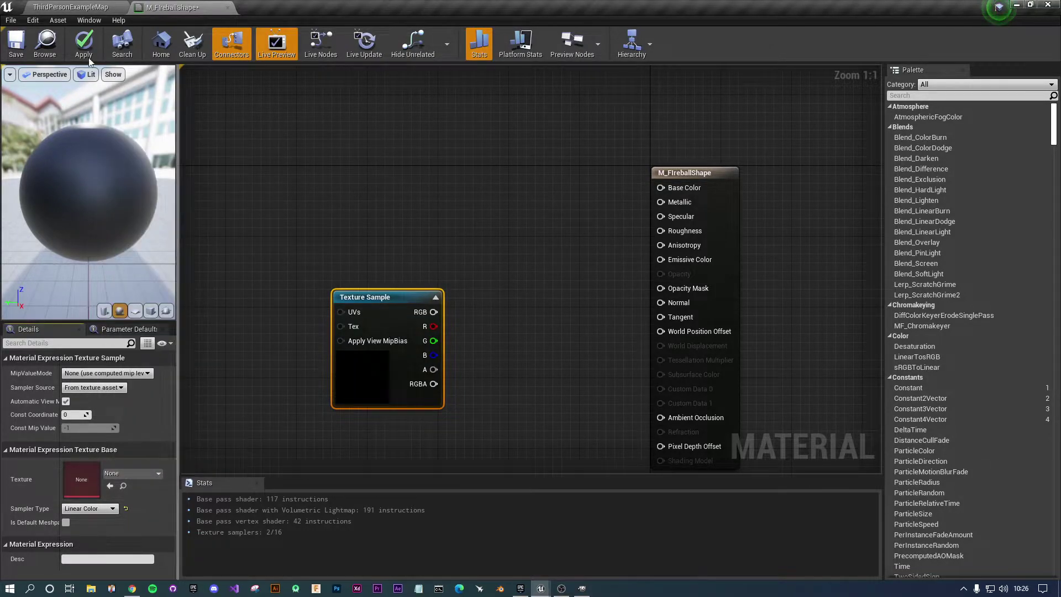
{"action": "left_click", "coordinate": [72, 7]}
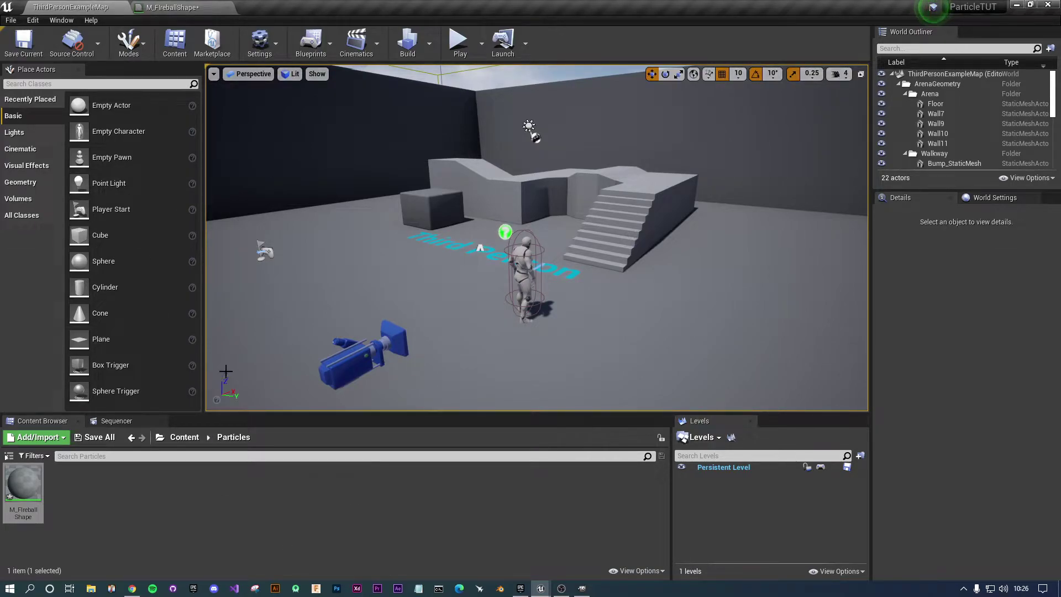
{"action": "left_click", "coordinate": [193, 507]}
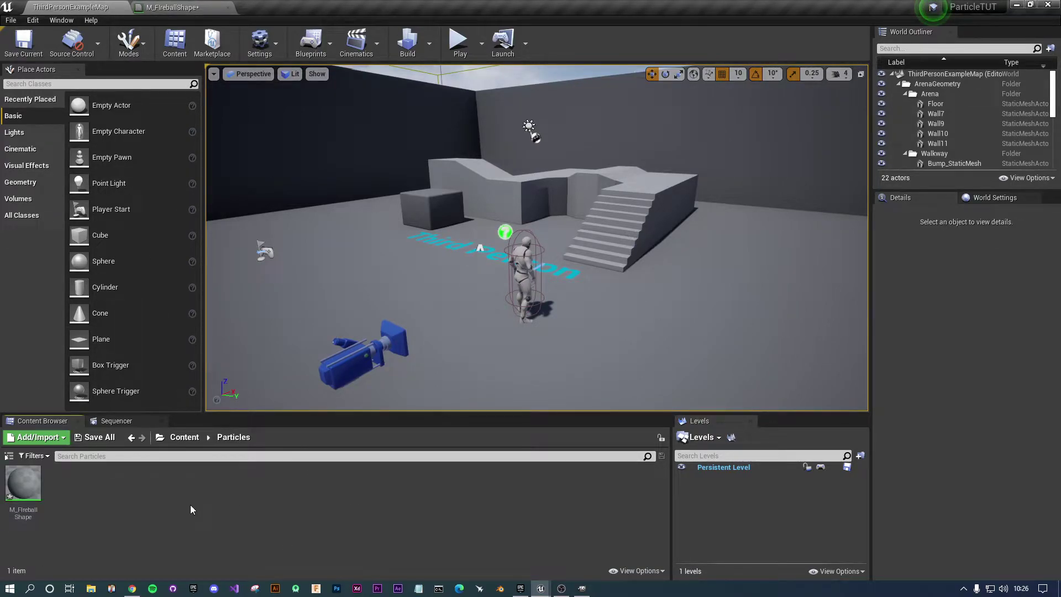
{"action": "right_click", "coordinate": [190, 504]}
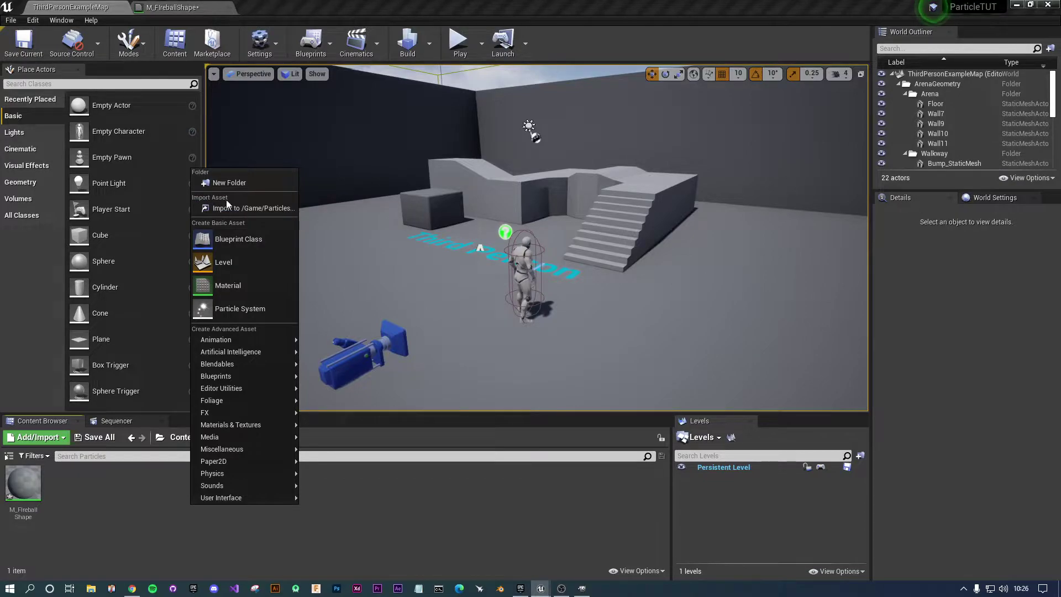
{"action": "left_click", "coordinate": [281, 206]}
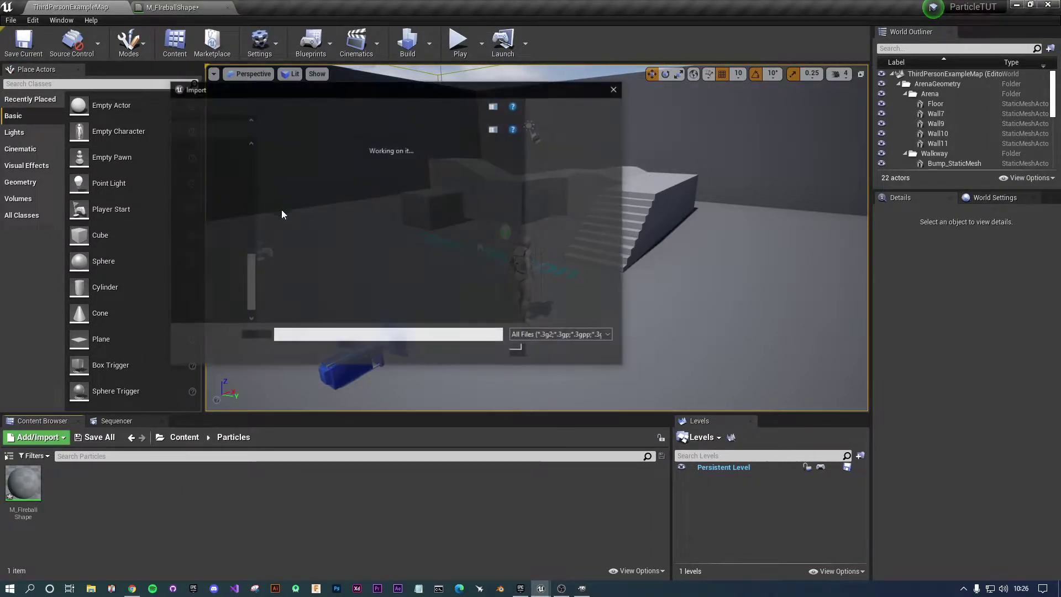
{"action": "scroll", "coordinate": [294, 280], "scroll_direction": "down", "scroll_amount": 2}
{"action": "double_click", "coordinate": [303, 214]}
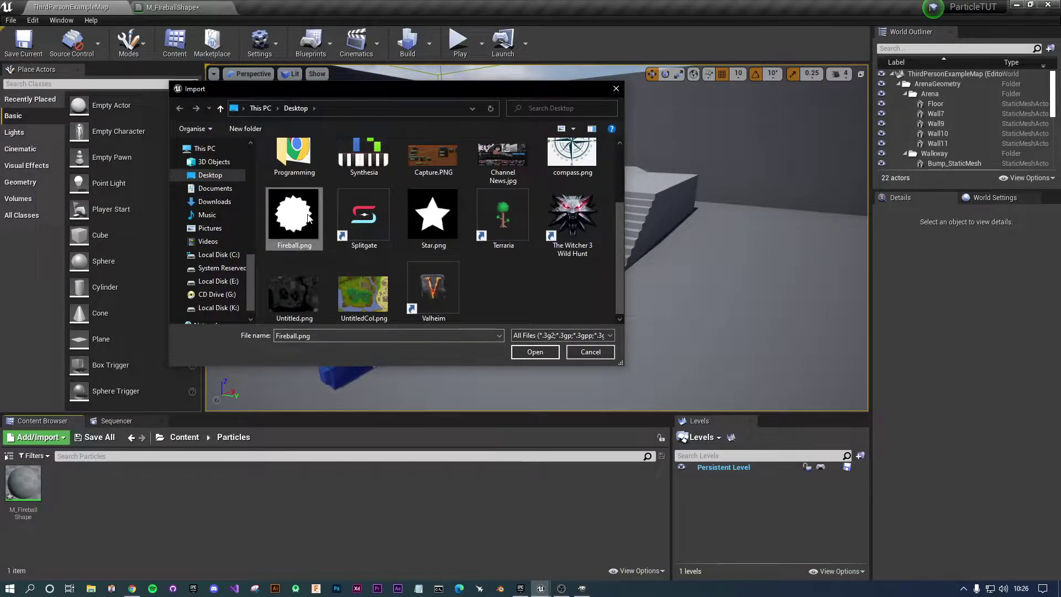
{"action": "left_click", "coordinate": [250, 501]}
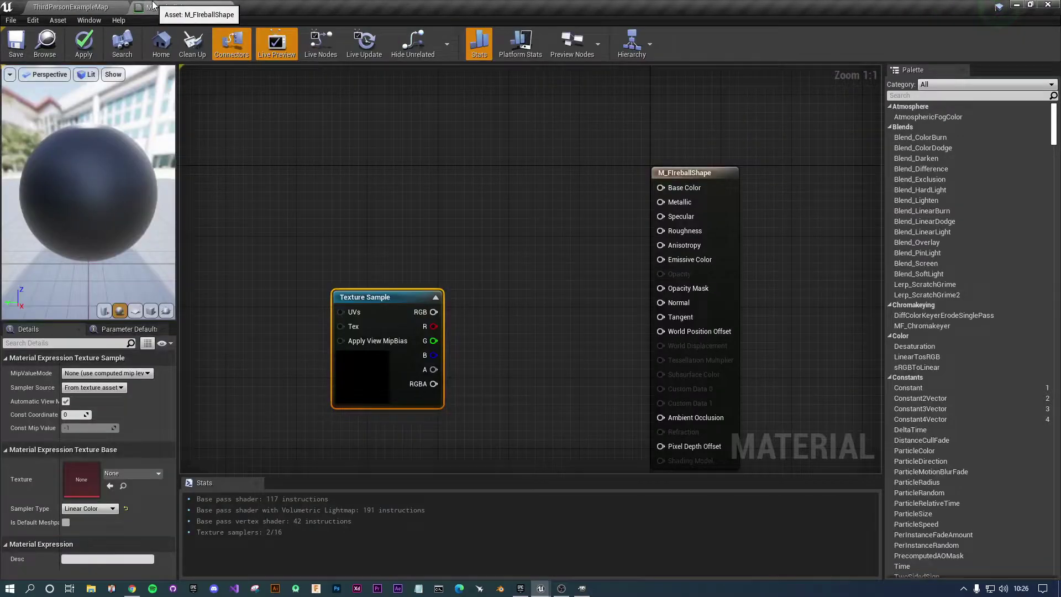
Return to the M_FIreballShape material and assign the Fireball texture to the Texture Sample node.
{"action": "left_click", "coordinate": [154, 6]}
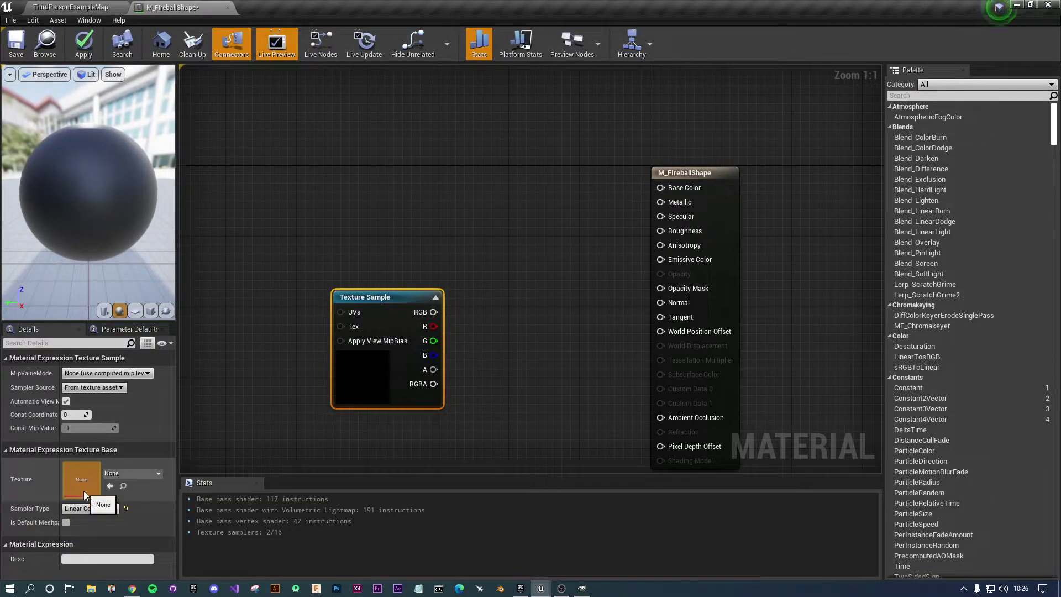
{"action": "left_click", "coordinate": [132, 475]}
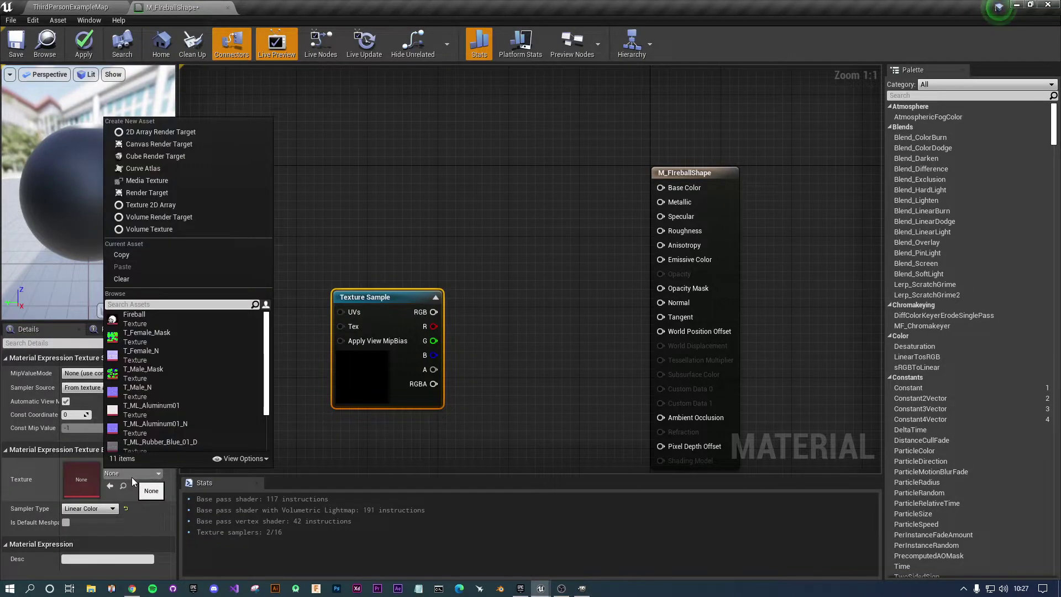
{"action": "left_click", "coordinate": [135, 318]}
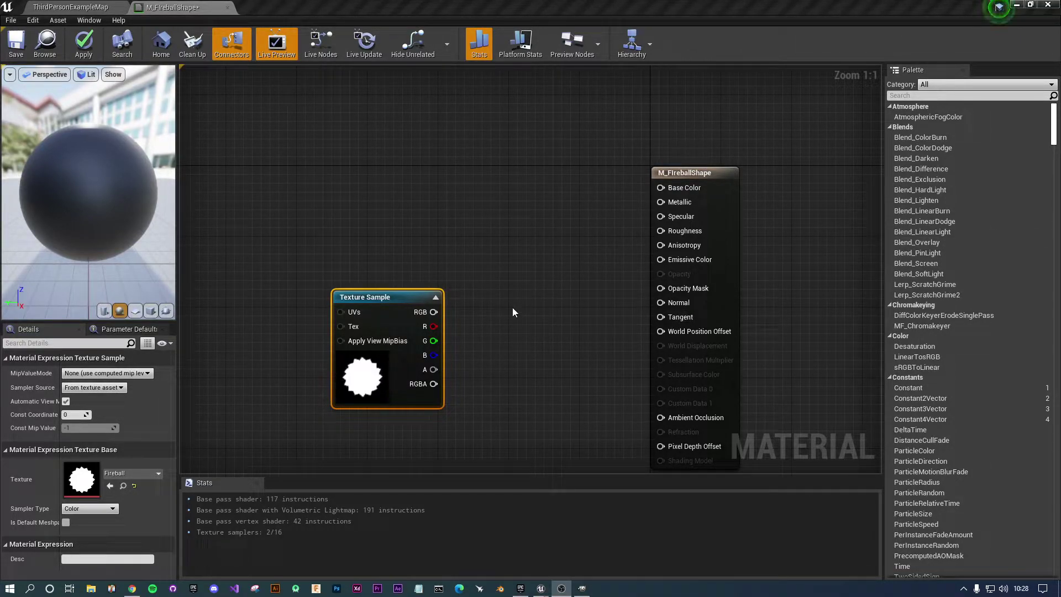
Reposition the Texture Sample node in the graph, leaving free space above it and before the material node.
{"action": "left_click_drag", "start_coordinate": [359, 303], "coordinate": [386, 277]}
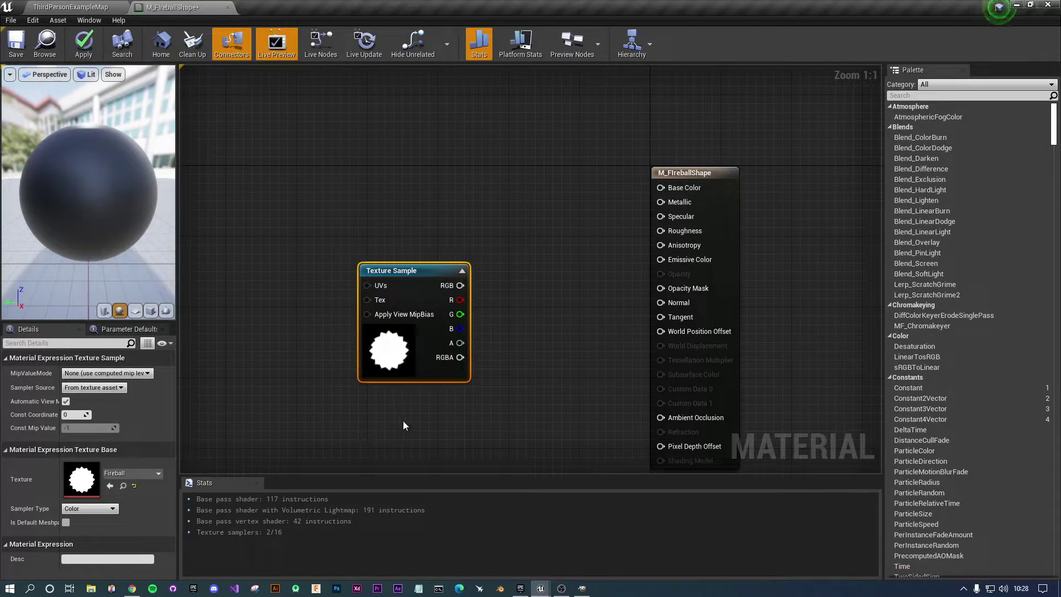
{"action": "left_click_drag", "start_coordinate": [425, 277], "coordinate": [408, 259]}
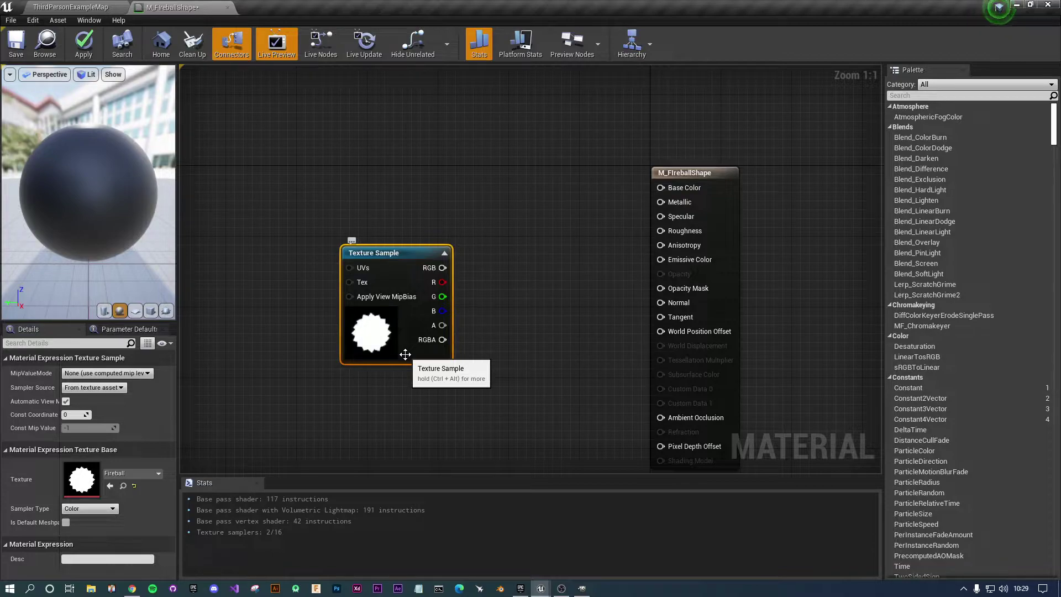
{"action": "left_click_drag", "start_coordinate": [442, 340], "coordinate": [585, 349]}
{"action": "left_click", "coordinate": [598, 323]}
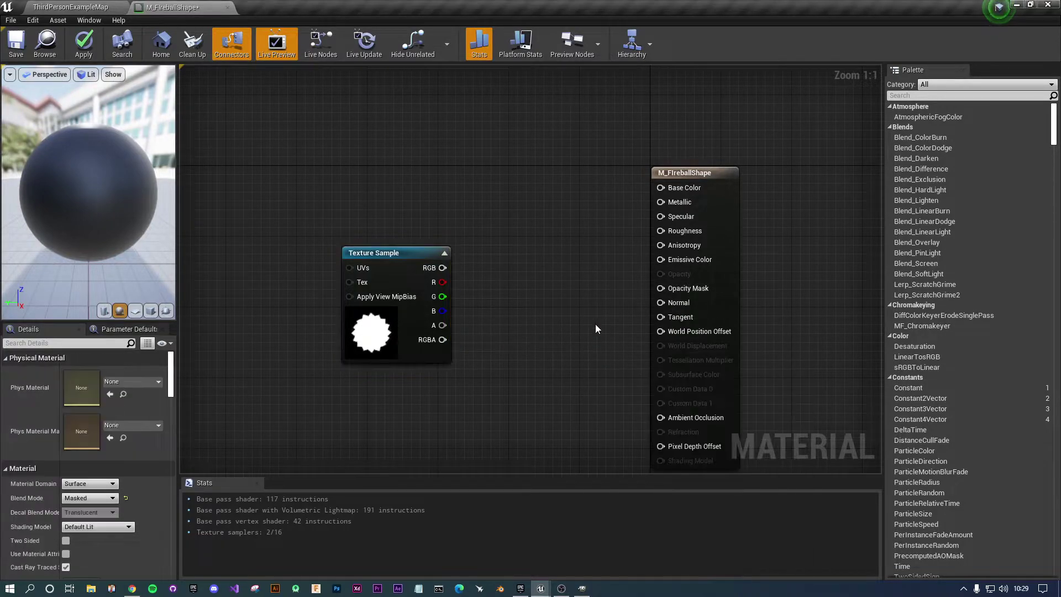
{"action": "left_click_drag", "start_coordinate": [391, 253], "coordinate": [373, 279]}
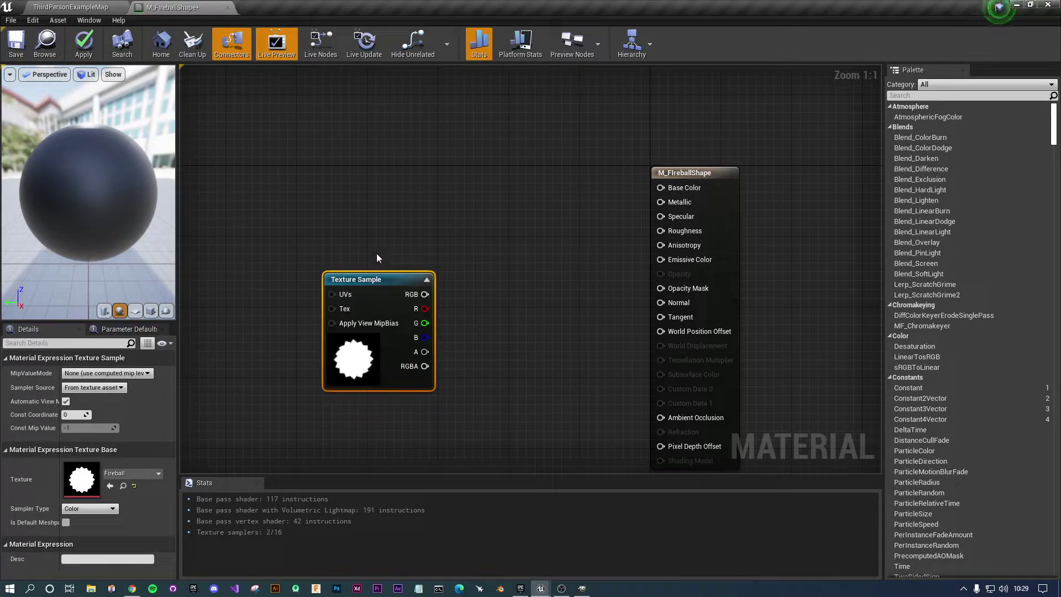
{"action": "left_click_drag", "start_coordinate": [381, 281], "coordinate": [381, 290]}
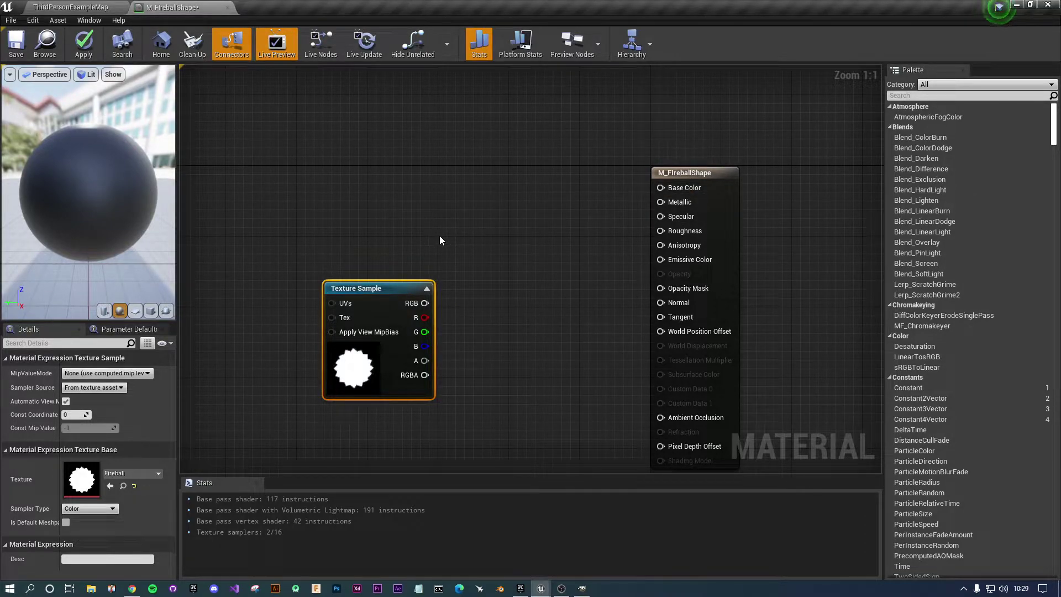
Add a ParticleColor node and place it directly above the Texture Sample node.
{"action": "right_click", "coordinate": [371, 183]}
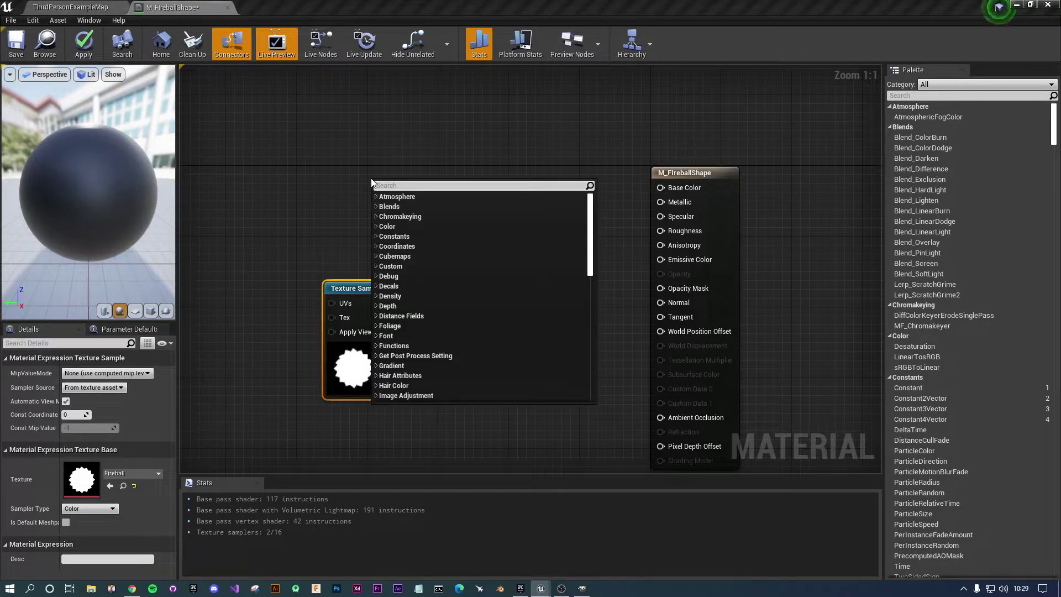
{"action": "type", "text": "particel"}
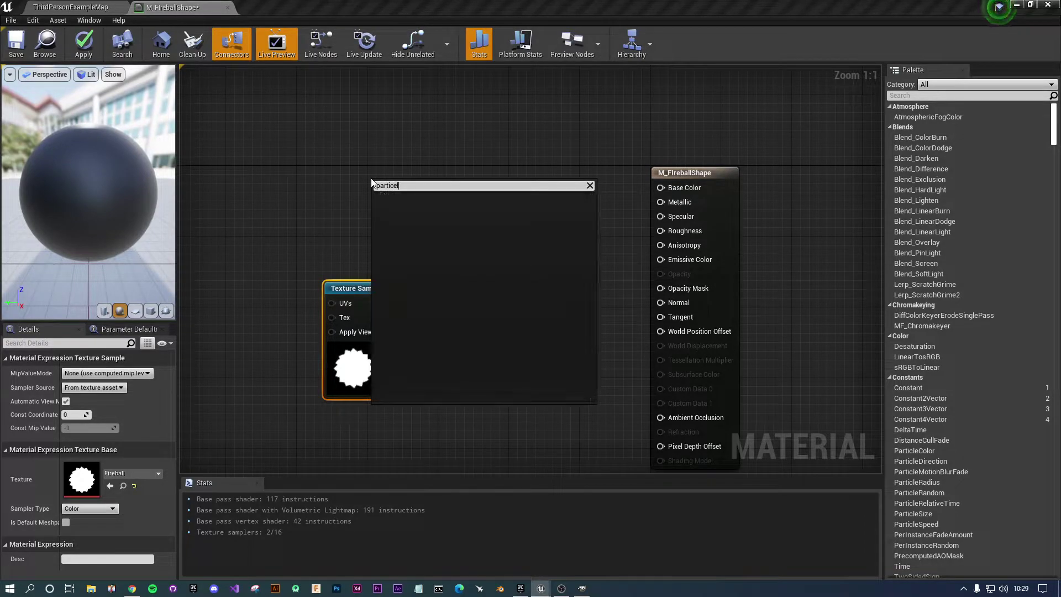
{"action": "key", "text": "BackSpace"}
{"action": "key", "text": "BackSpace"}
{"action": "type", "text": "e"}
{"action": "key", "text": "BackSpace"}
{"action": "type", "text": "le"}
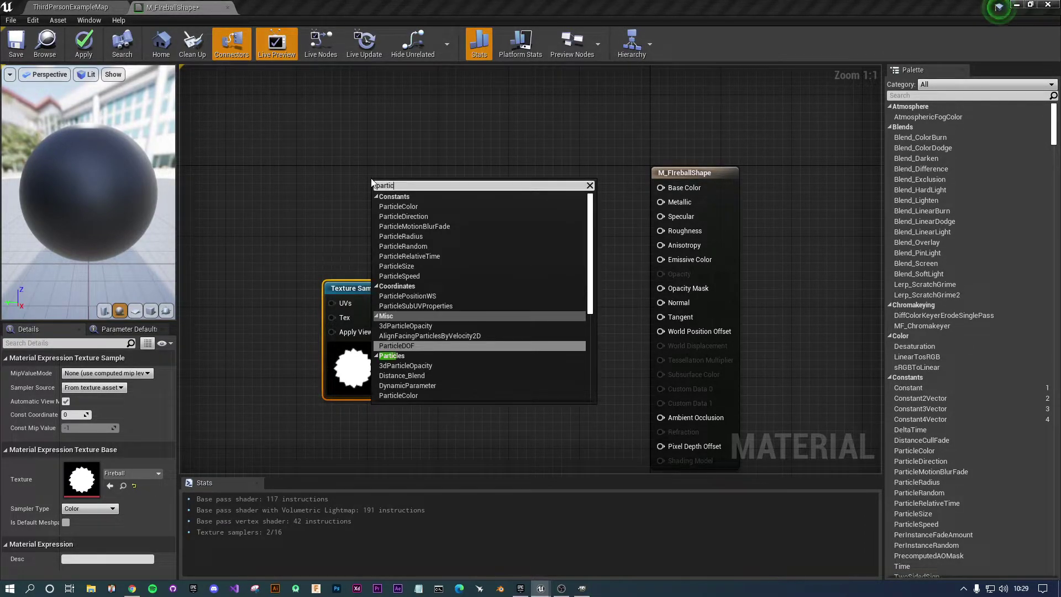
{"action": "type", "text": "colo"}
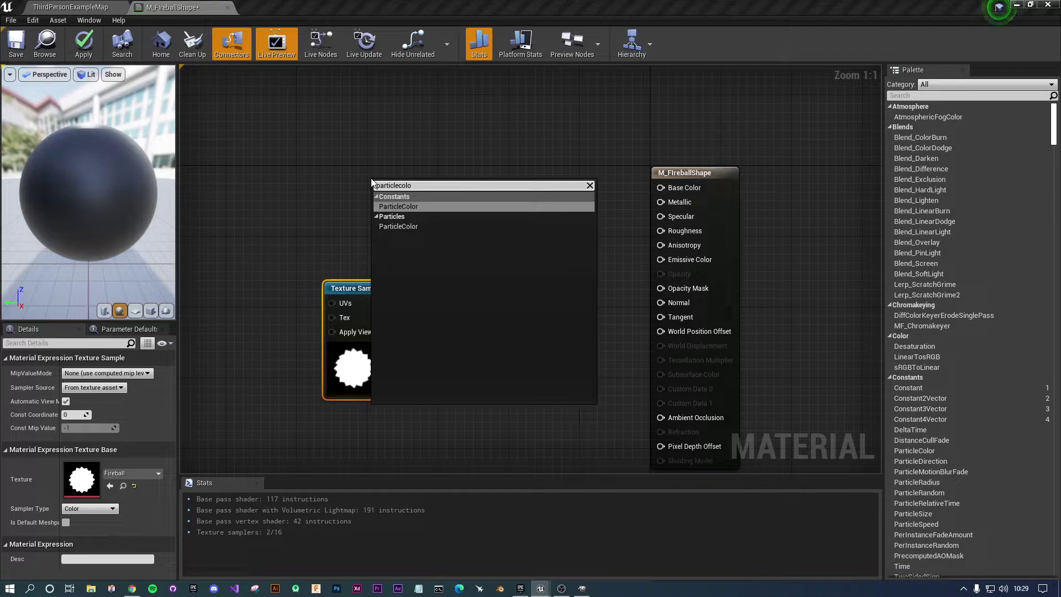
{"action": "left_click", "coordinate": [394, 228]}
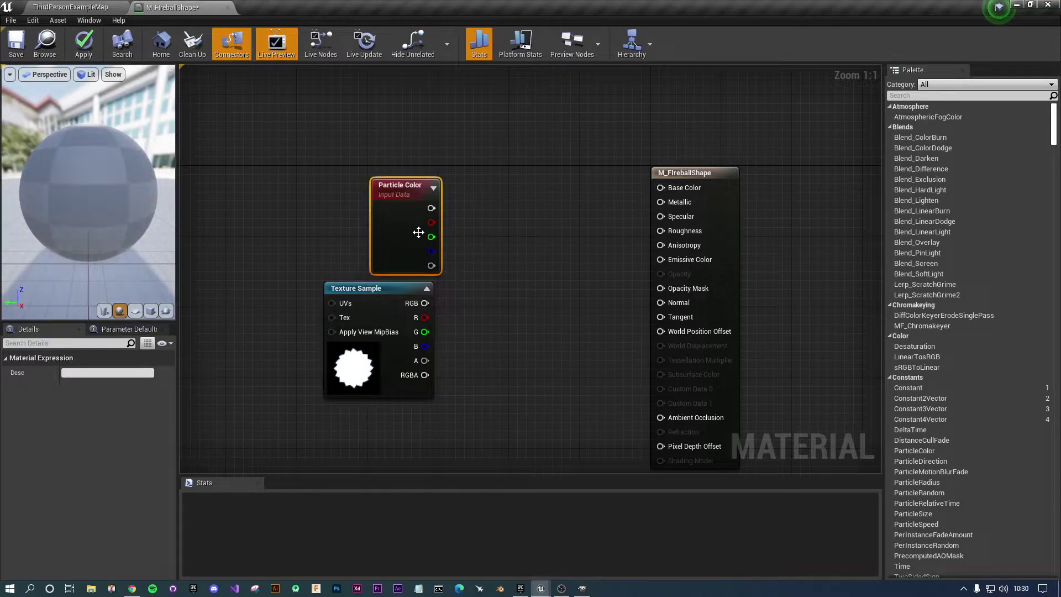
{"action": "left_click_drag", "start_coordinate": [353, 182], "coordinate": [347, 174]}
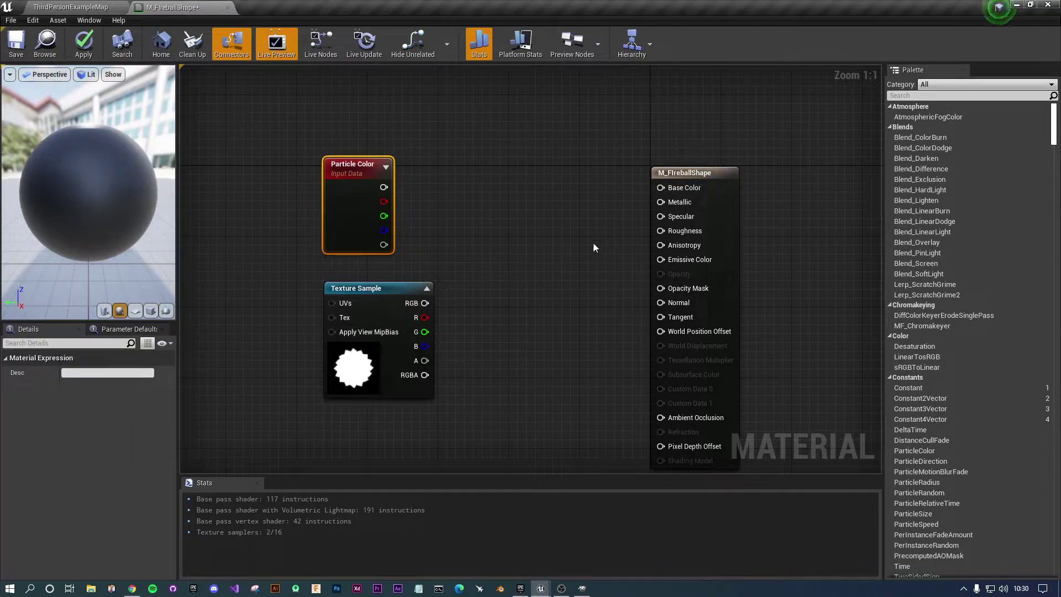
Add a Multiply node between the two input nodes and the M_FIreballShape material node.
{"action": "left_click", "coordinate": [544, 237]}
{"action": "left_click_drag", "start_coordinate": [564, 247], "coordinate": [518, 231]}
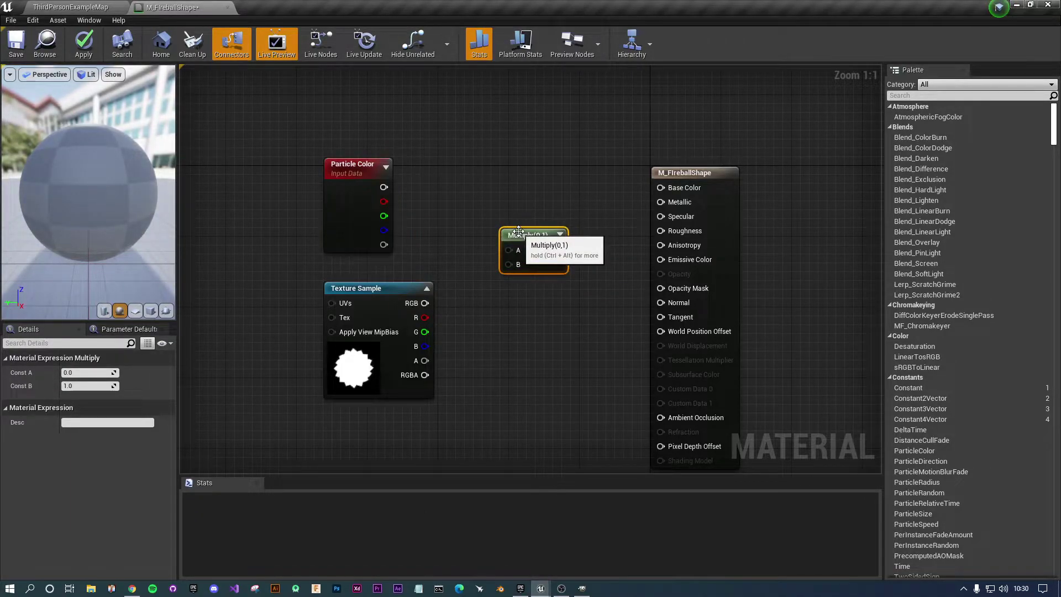
{"action": "right_click", "coordinate": [525, 191]}
{"action": "type", "text": "mul"}
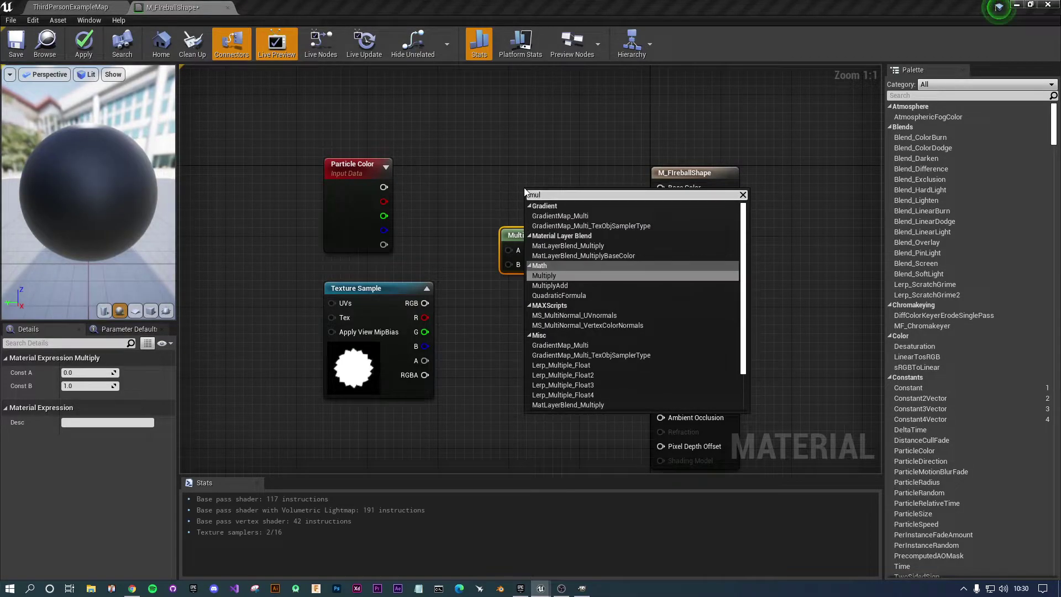
{"action": "key", "text": "Escape"}
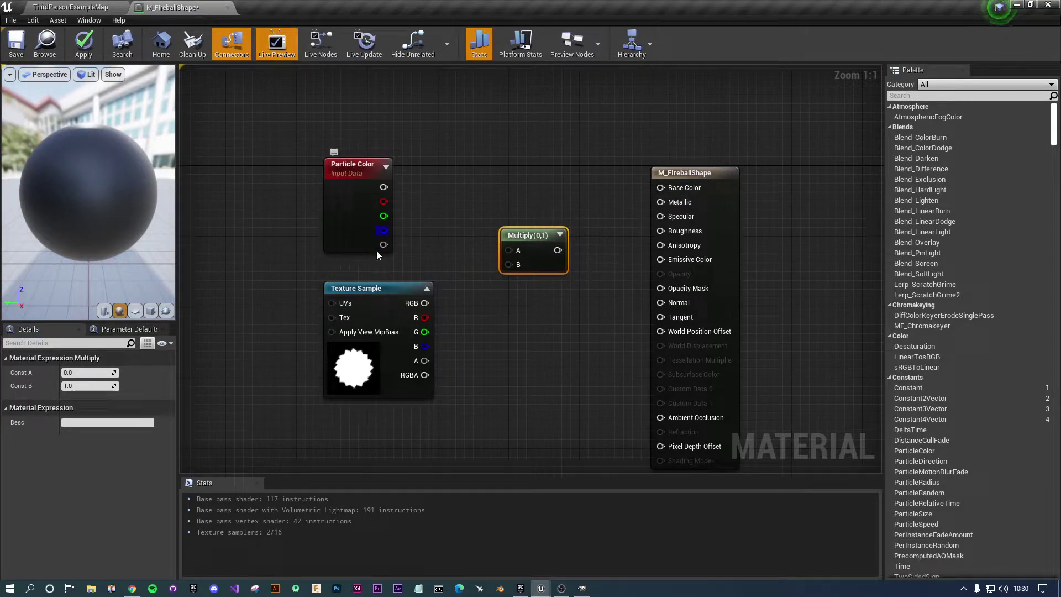
Connect Particle Color to Multiply A, Texture Sample RGB to B, and the Multiply output to Base Color, aligning the Multiply node with them.
{"action": "left_click_drag", "start_coordinate": [380, 188], "coordinate": [508, 250]}
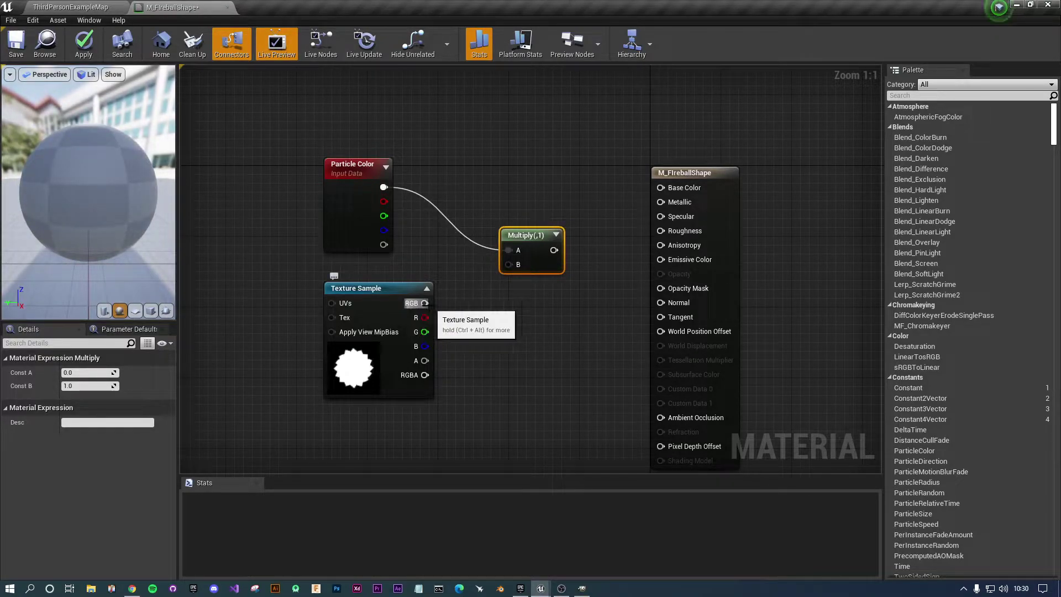
{"action": "left_click_drag", "start_coordinate": [424, 302], "coordinate": [660, 188]}
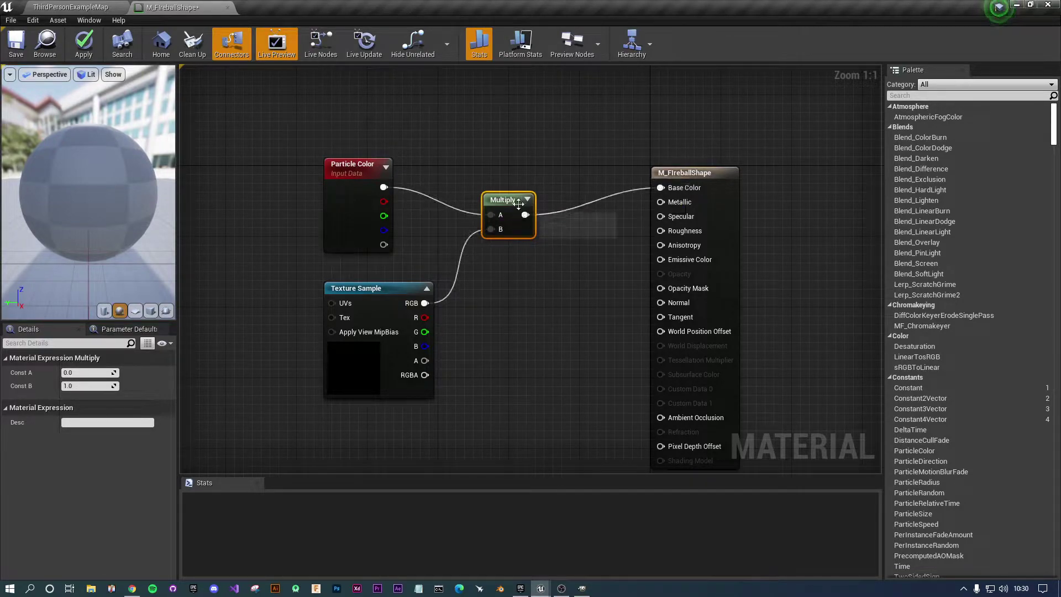
{"action": "left_click_drag", "start_coordinate": [523, 212], "coordinate": [531, 180]}
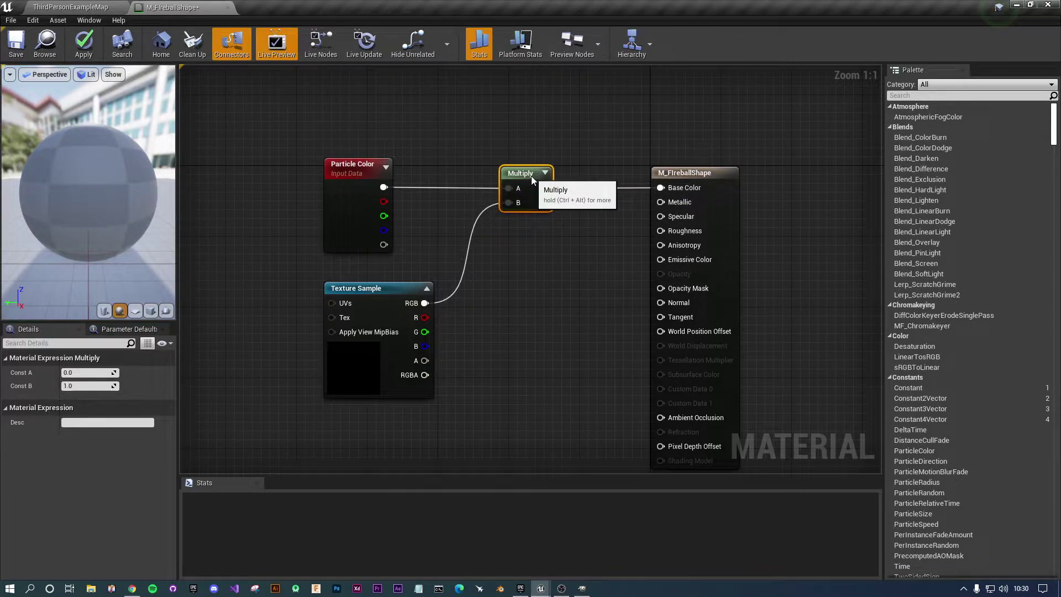
{"action": "left_click", "coordinate": [579, 280]}
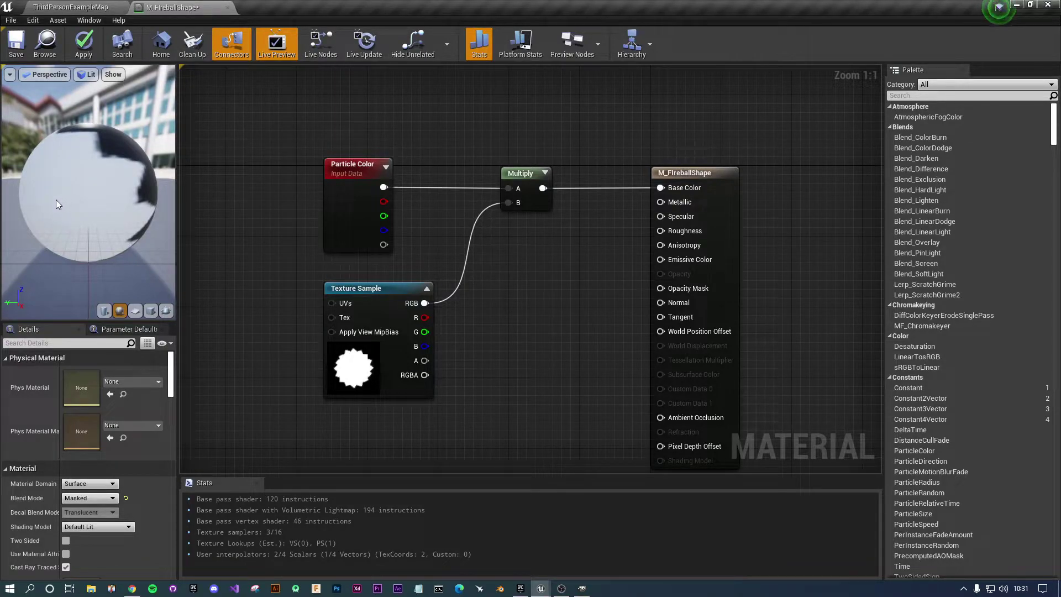
Connect the Texture Sample's RGBA output to the material's Opacity Mask, check the masked shape in the preview, and save the material.
{"action": "left_click_drag", "start_coordinate": [64, 191], "coordinate": [115, 210]}
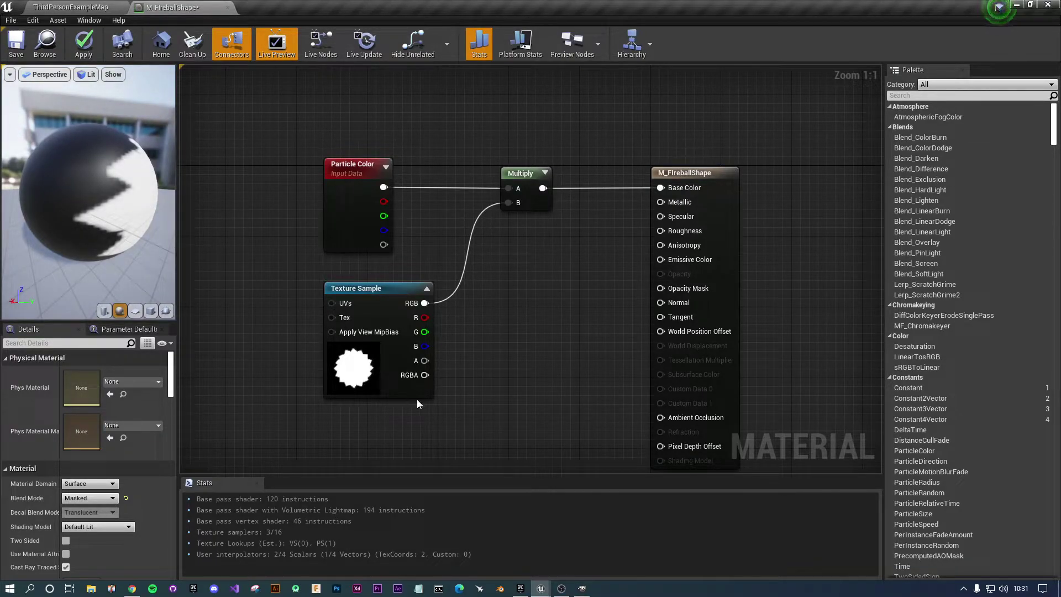
{"action": "left_click", "coordinate": [731, 188]}
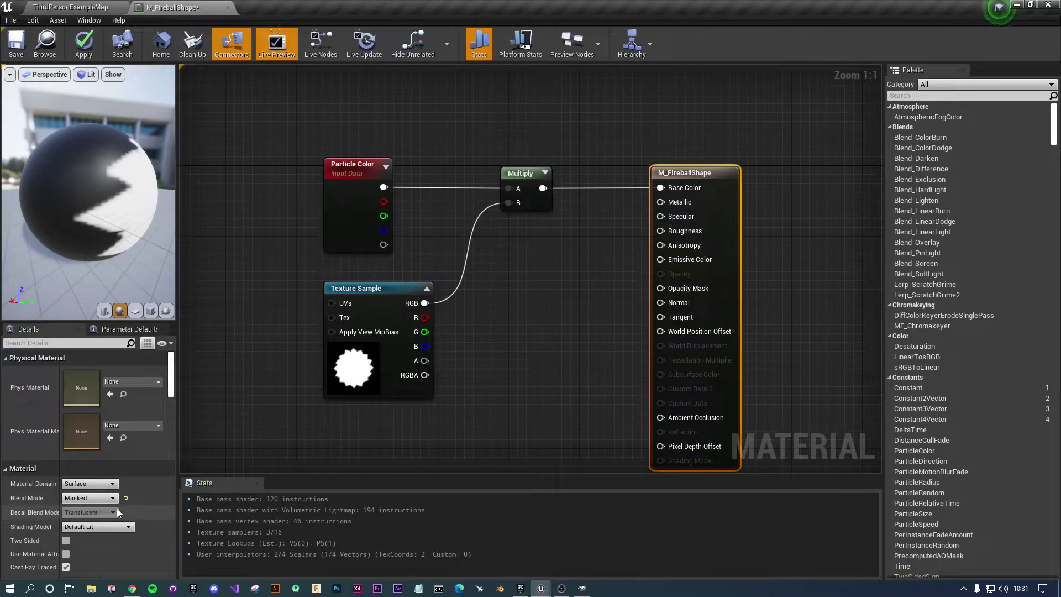
{"action": "mouse_move", "coordinate": [677, 292]}
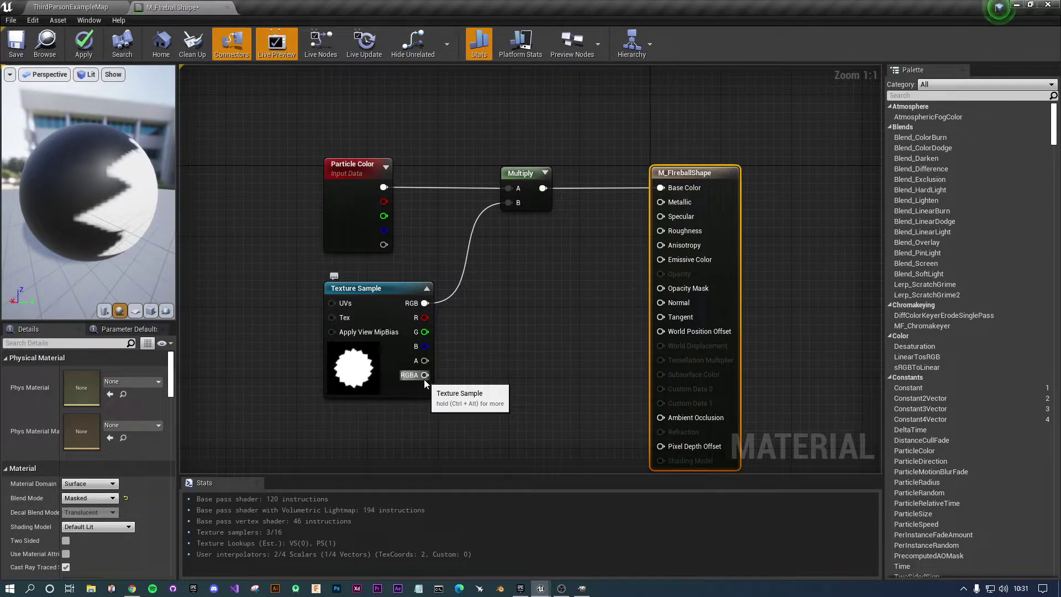
{"action": "left_click_drag", "start_coordinate": [424, 376], "coordinate": [661, 287]}
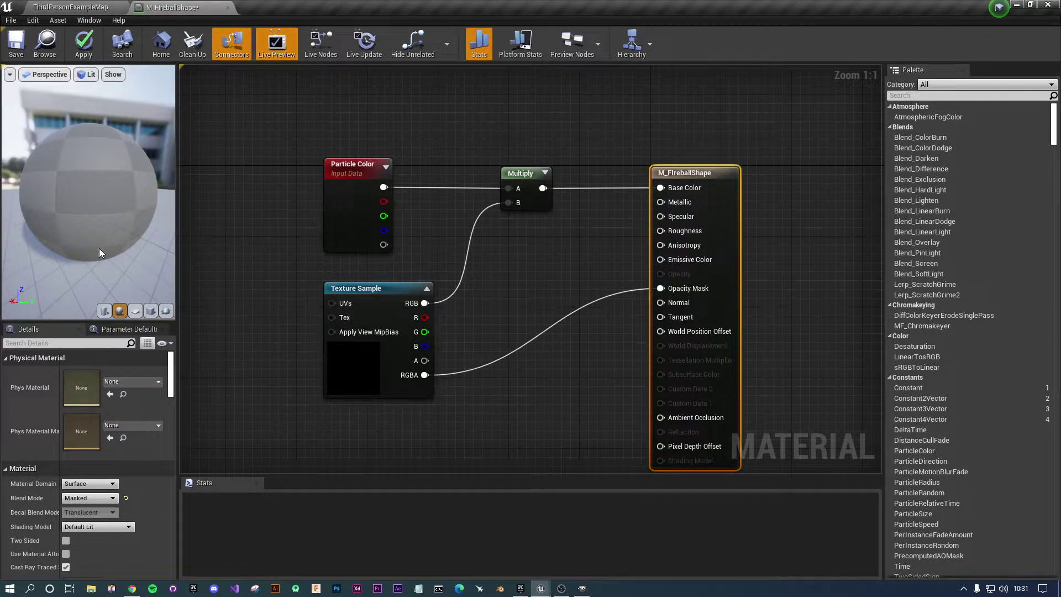
{"action": "left_click_drag", "start_coordinate": [110, 233], "coordinate": [91, 181]}
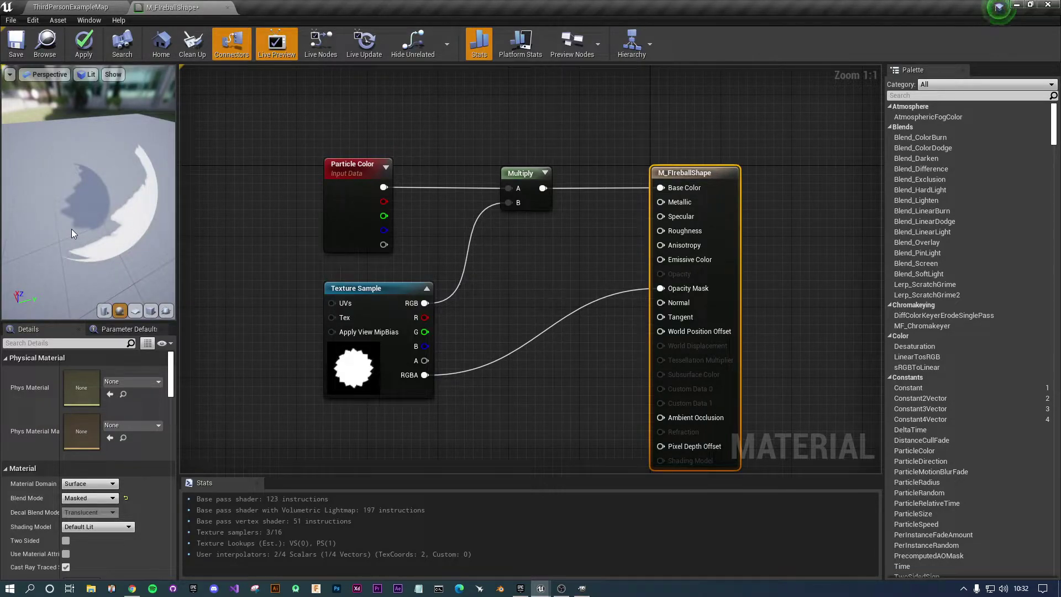
{"action": "right_click_drag", "start_coordinate": [548, 235], "coordinate": [507, 166]}
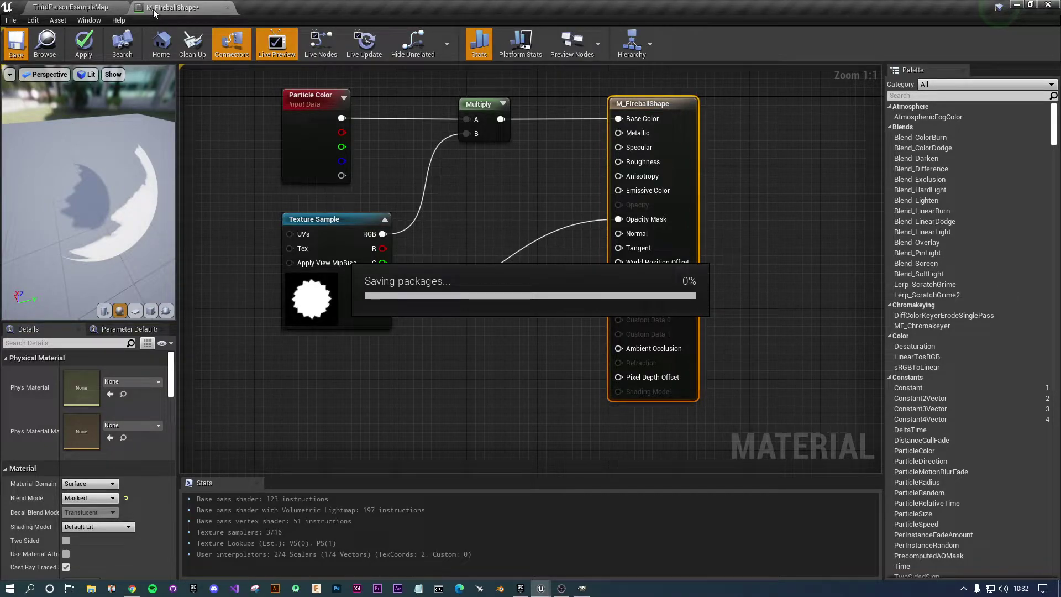
Close the material editor and create a particle system named PS_Fireball in the Particles folder.
{"action": "left_click", "coordinate": [227, 8]}
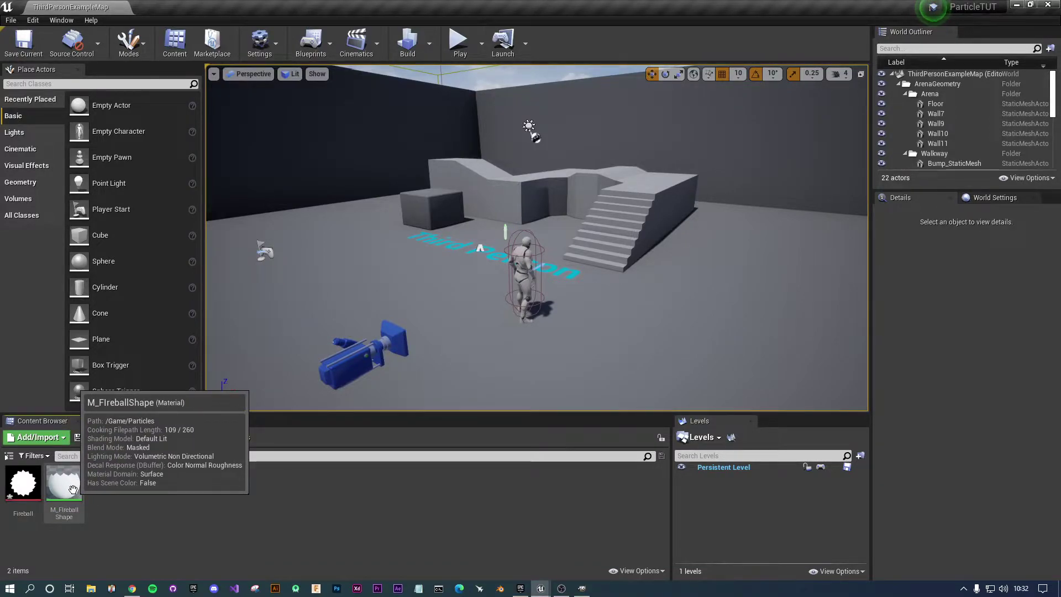
{"action": "right_click", "coordinate": [270, 500]}
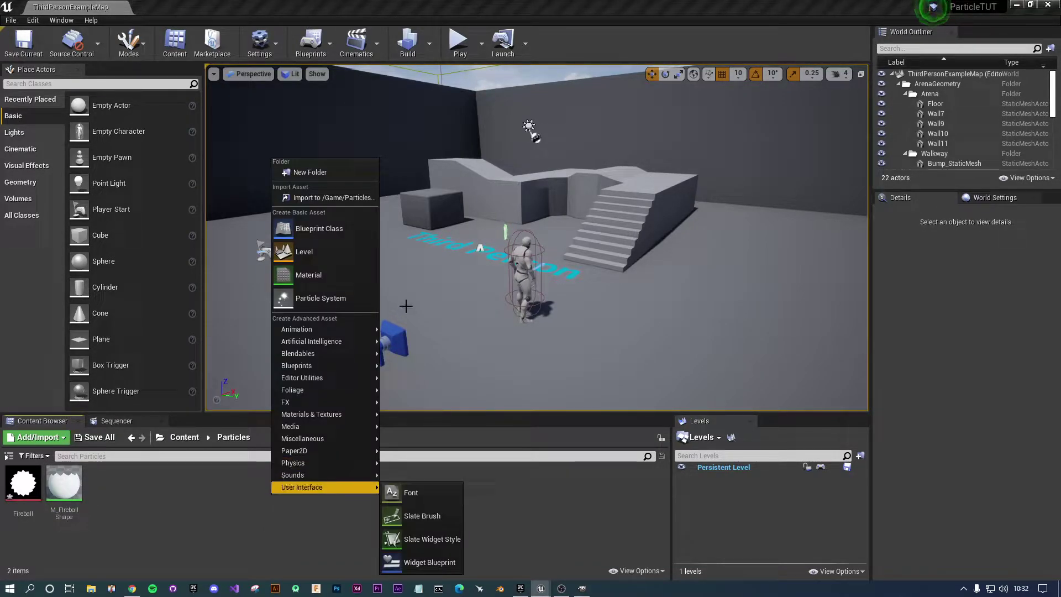
{"action": "left_click", "coordinate": [342, 300]}
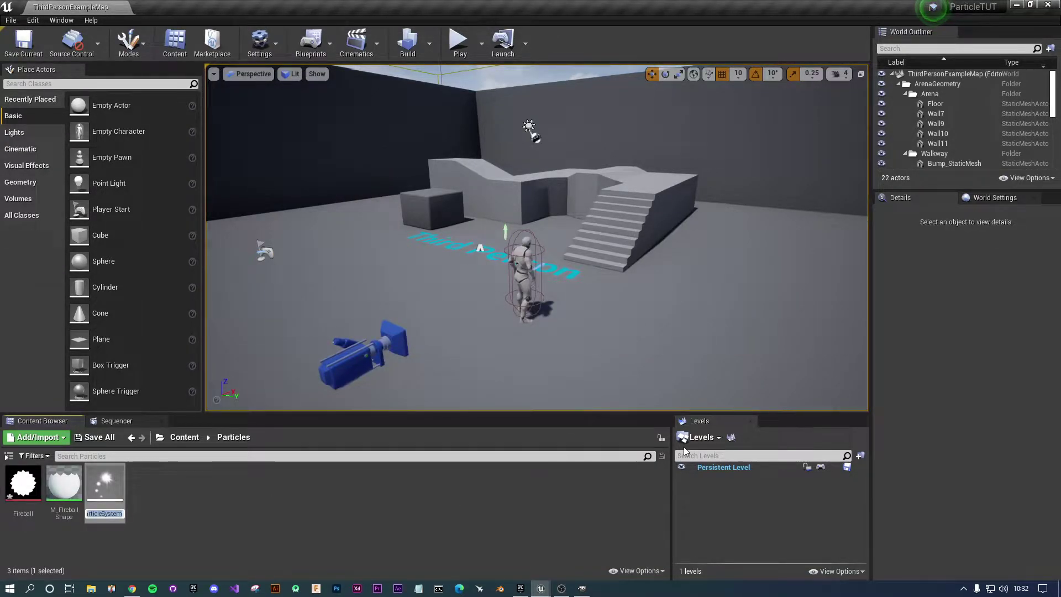
{"action": "type", "text": "PS"}
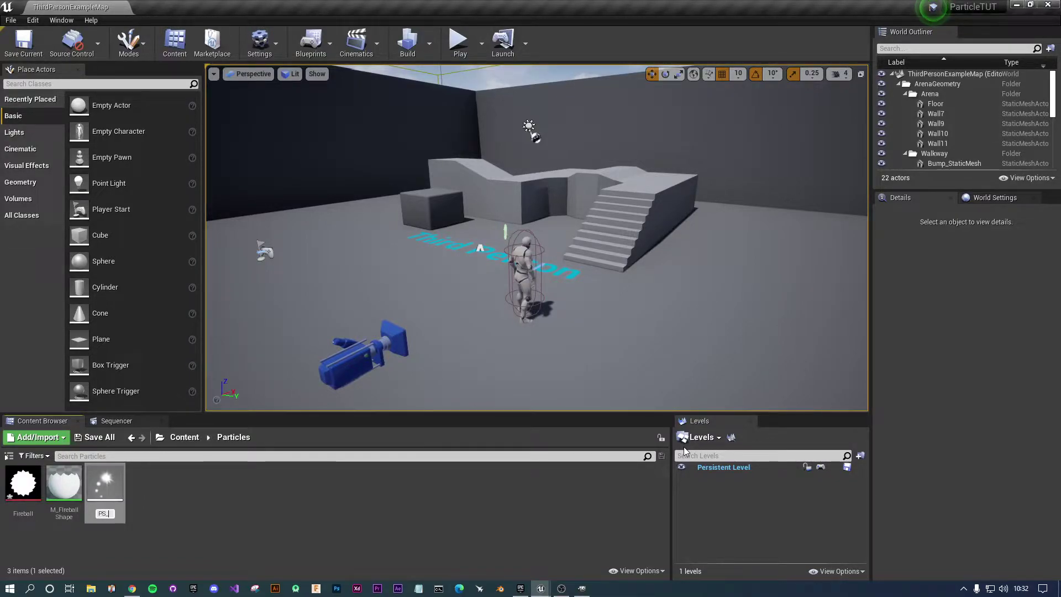
{"action": "type", "text": "_Fireball"}
{"action": "key", "text": "Return"}
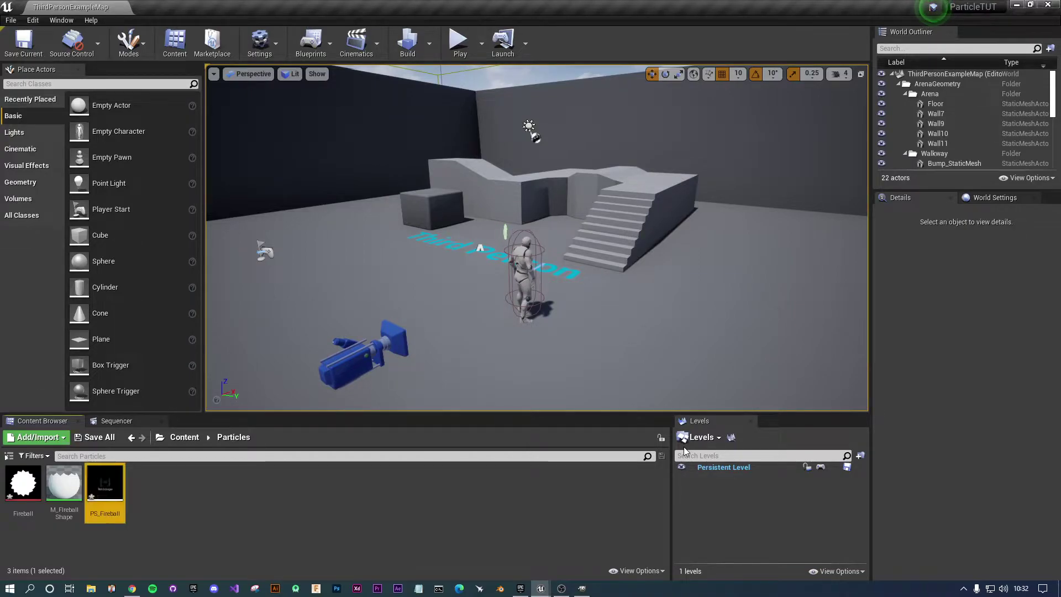
Open PS_Fireball, dock its editor beside the level tab, and select its particle emitter.
{"action": "double_click", "coordinate": [106, 482]}
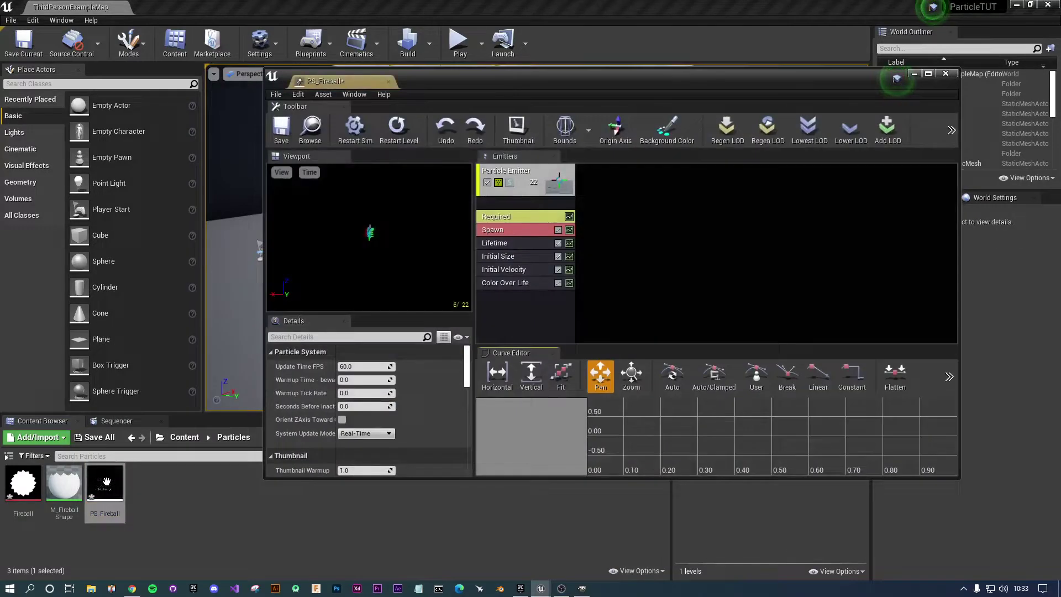
{"action": "left_click_drag", "start_coordinate": [350, 84], "coordinate": [317, 5]}
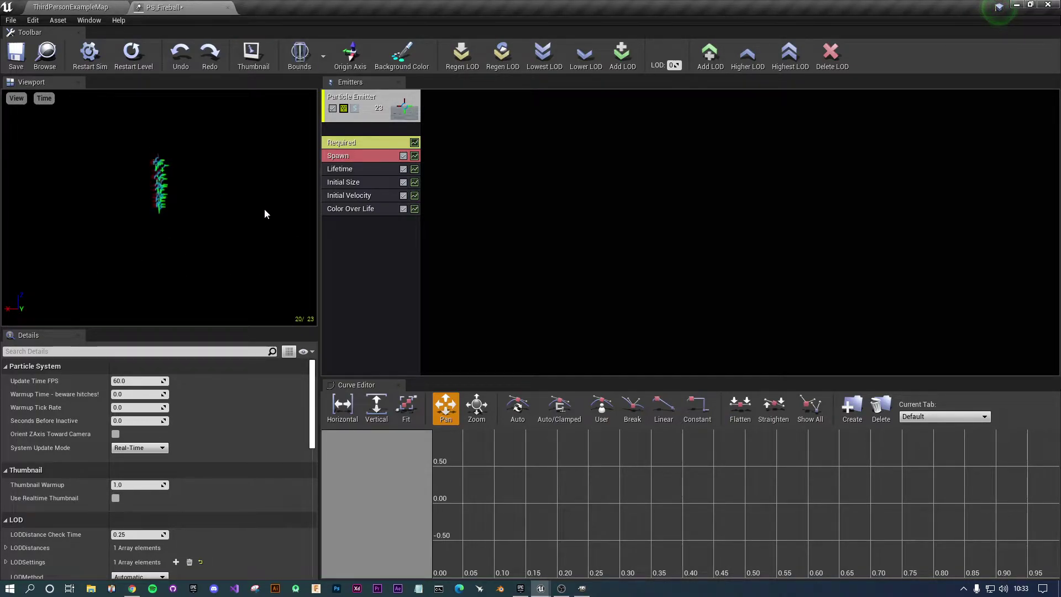
{"action": "left_click", "coordinate": [372, 113]}
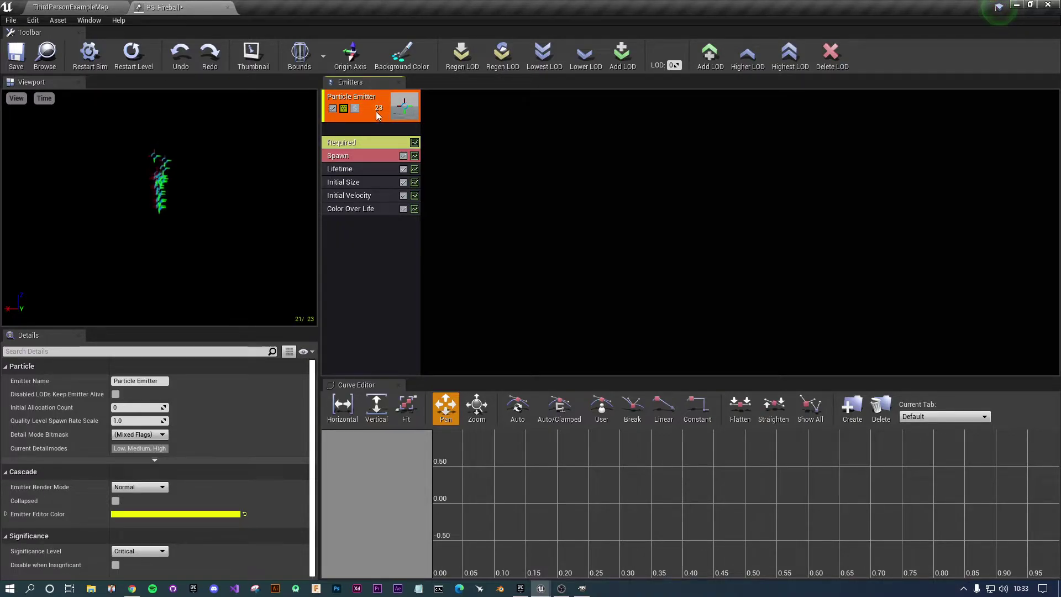
Add two new particle sprite emitters beside the existing one and select the middle emitter.
{"action": "right_click", "coordinate": [487, 163]}
{"action": "left_click", "coordinate": [539, 166]}
{"action": "right_click", "coordinate": [641, 177]}
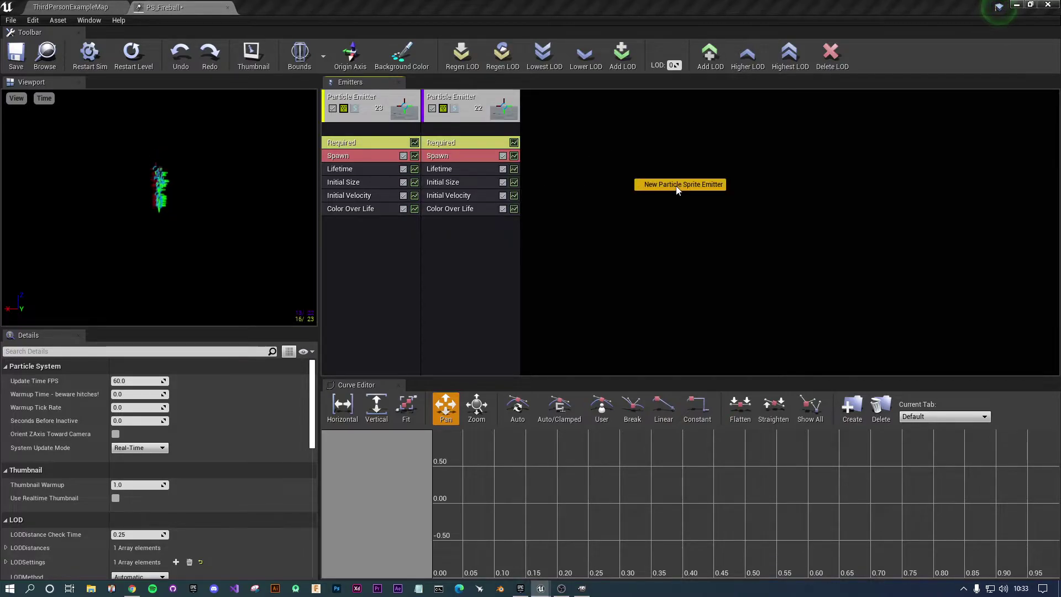
{"action": "left_click", "coordinate": [671, 184]}
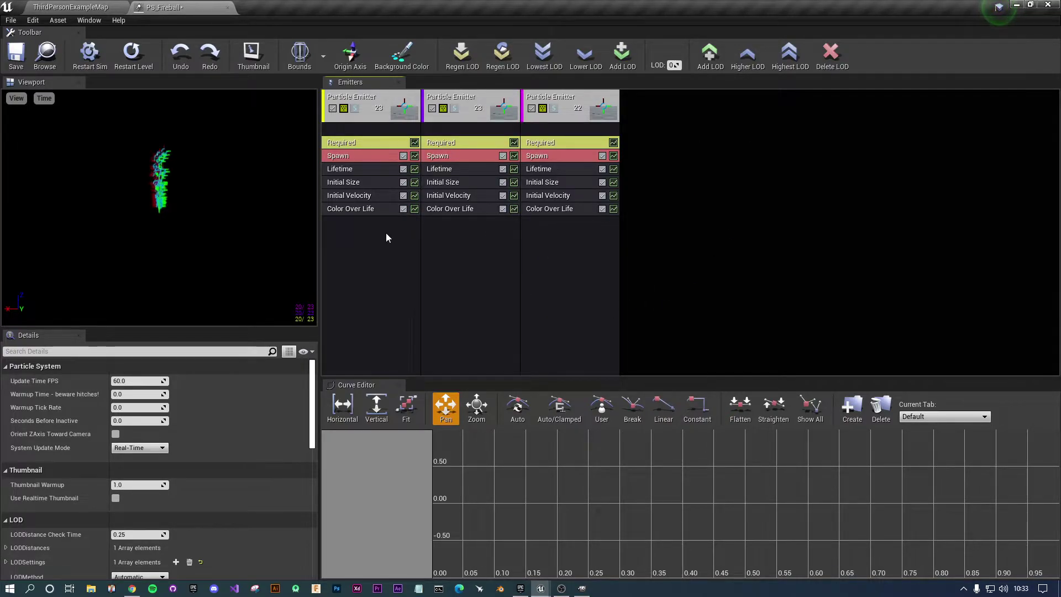
{"action": "left_click", "coordinate": [460, 115]}
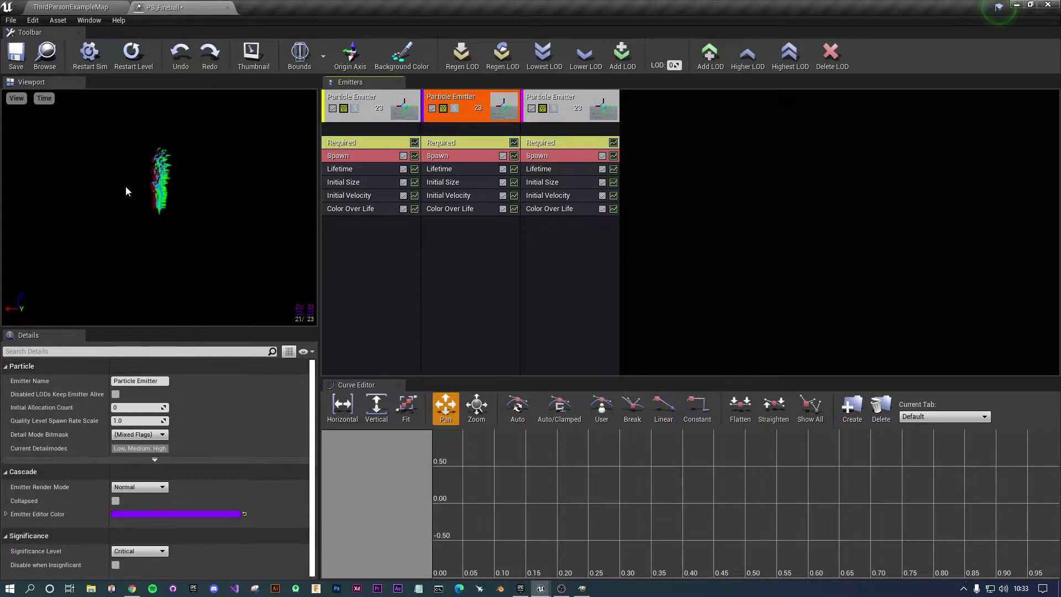
Disable the two added emitters to preview the first one alone, and enable them again.
{"action": "left_click", "coordinate": [432, 108]}
{"action": "left_click", "coordinate": [532, 108]}
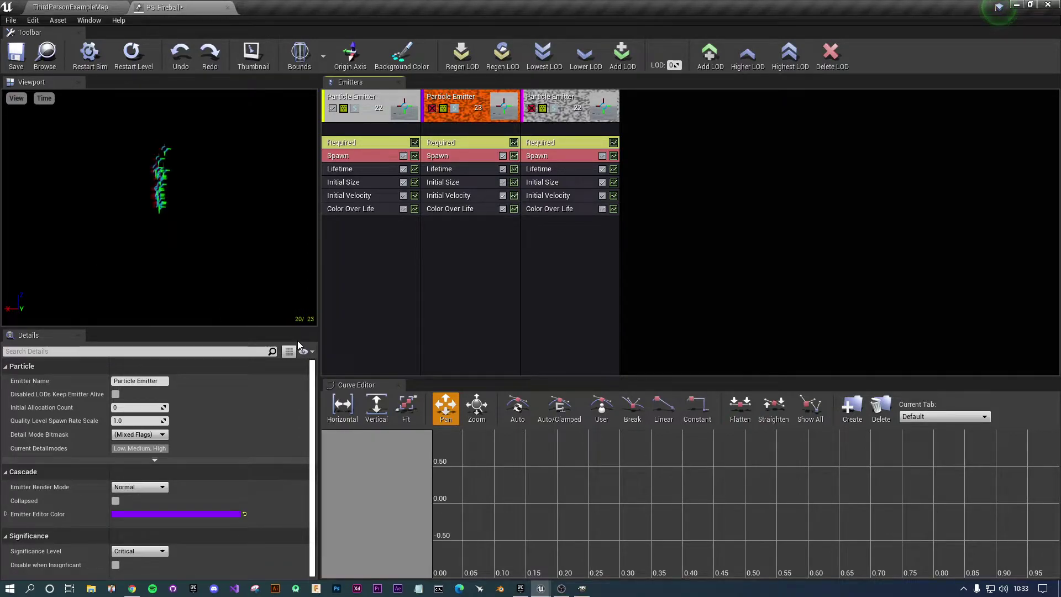
{"action": "left_click", "coordinate": [432, 109]}
{"action": "left_click", "coordinate": [530, 109]}
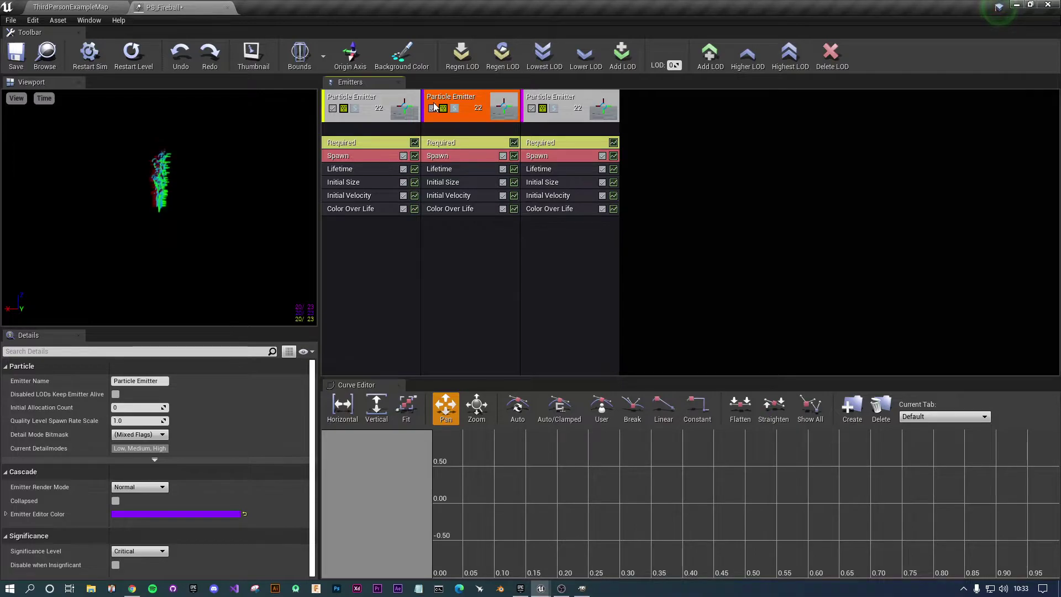
Delete the two added emitters, keeping only the original particle emitter.
{"action": "right_click", "coordinate": [586, 98]}
{"action": "mouse_move", "coordinate": [599, 128]}
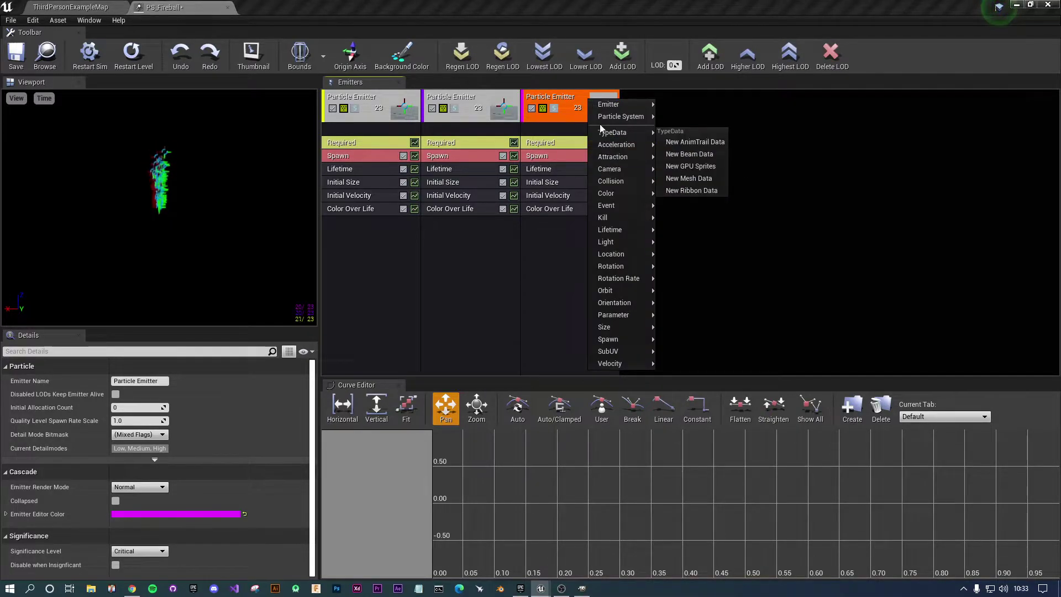
{"action": "left_click", "coordinate": [561, 103]}
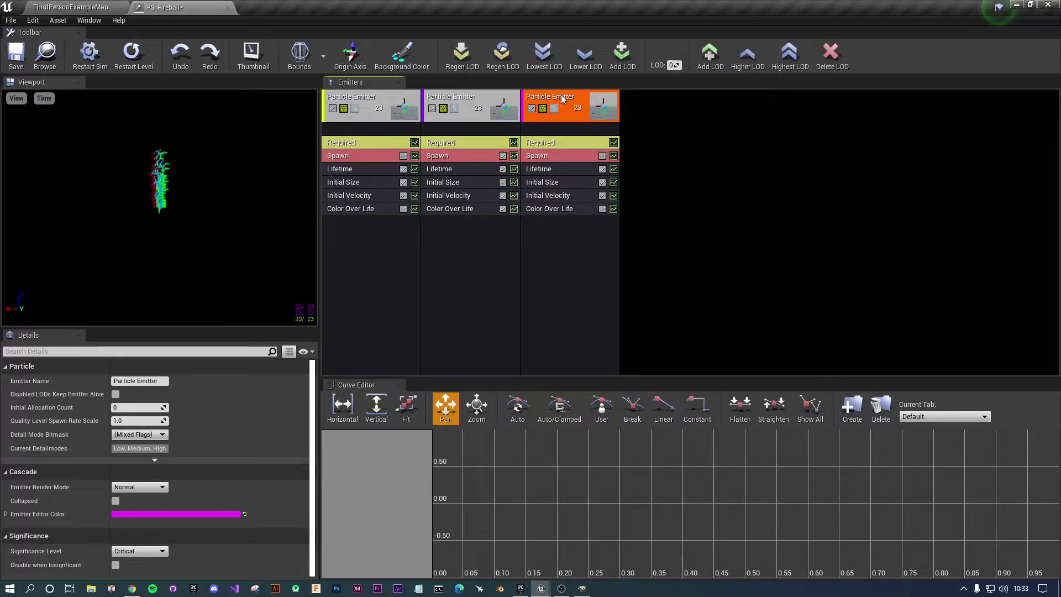
{"action": "key", "text": "Delete"}
{"action": "left_click", "coordinate": [485, 98]}
{"action": "key", "text": "Delete"}
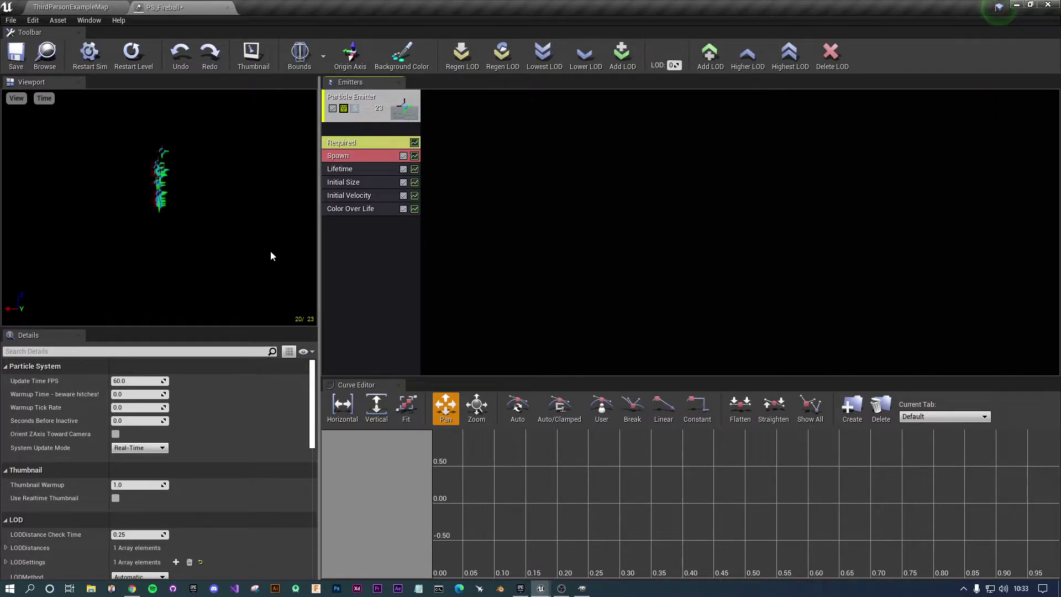
Assign M_FIreballShape as the material in the emitter's Required module.
{"action": "left_click", "coordinate": [367, 132]}
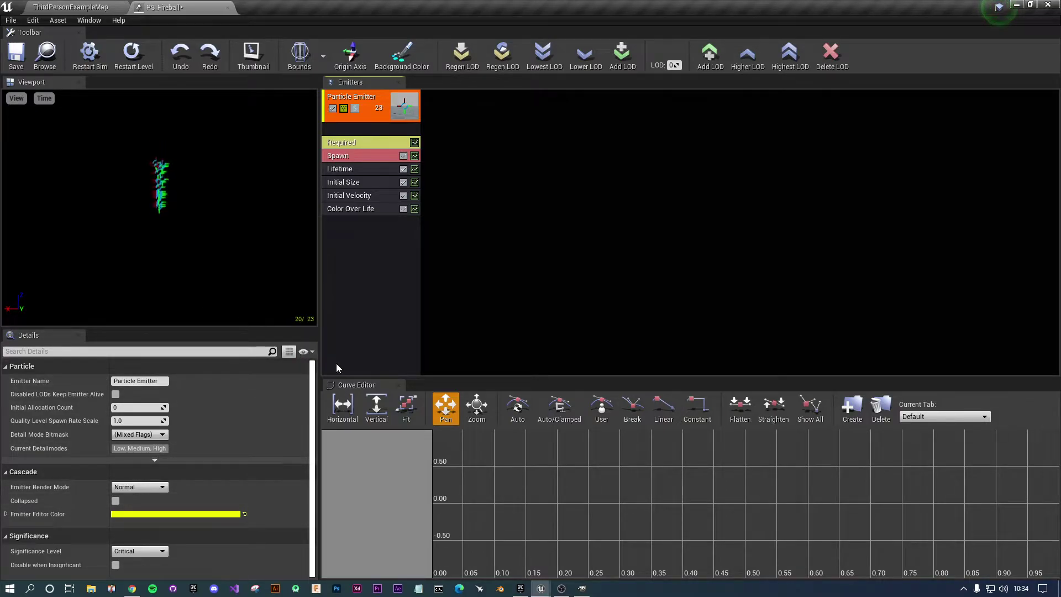
{"action": "left_click", "coordinate": [370, 142]}
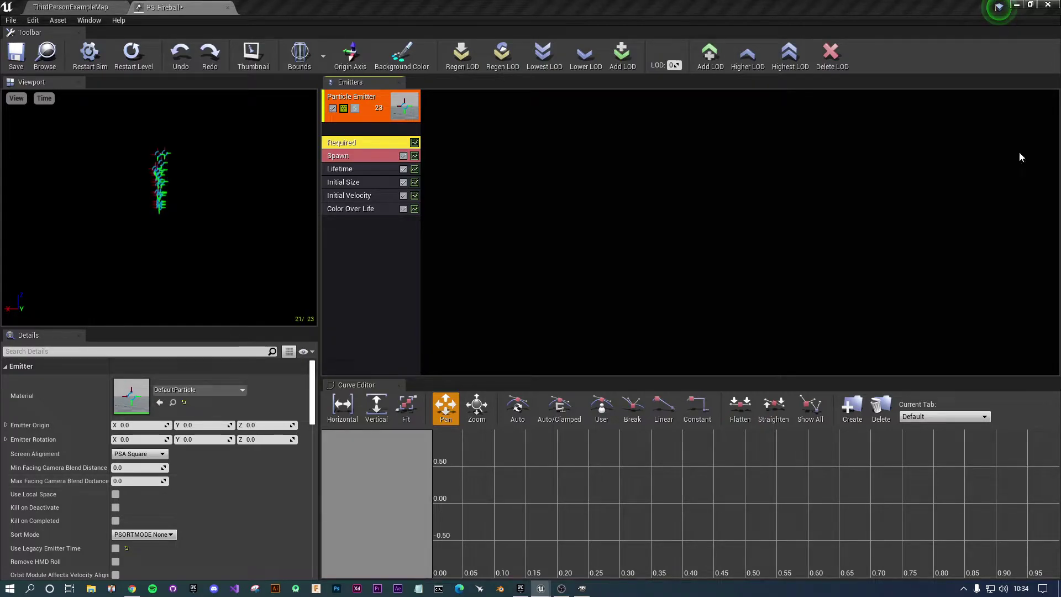
{"action": "left_click", "coordinate": [779, 147]}
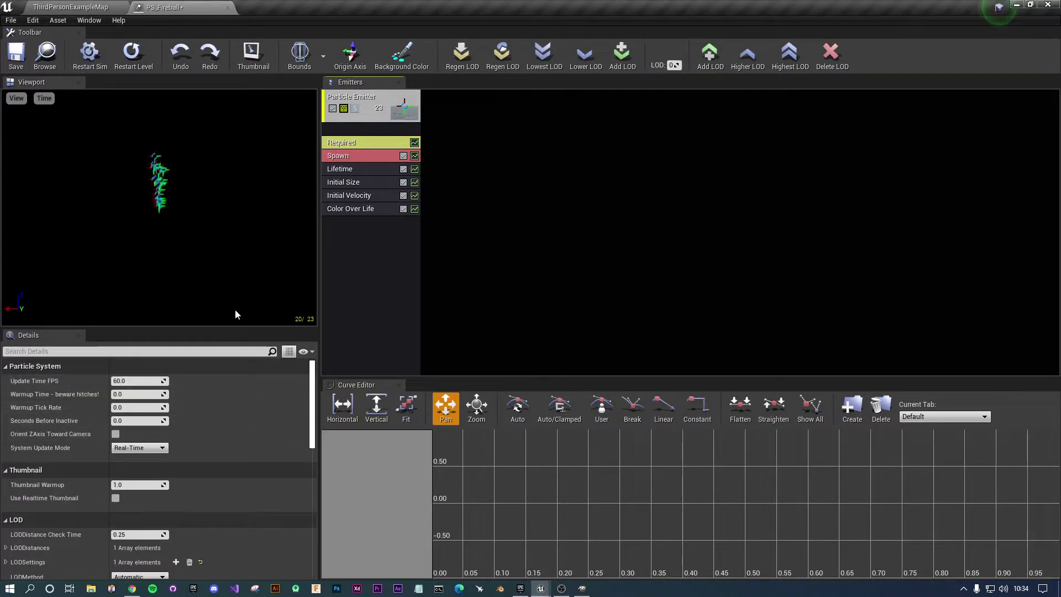
{"action": "left_click", "coordinate": [356, 144]}
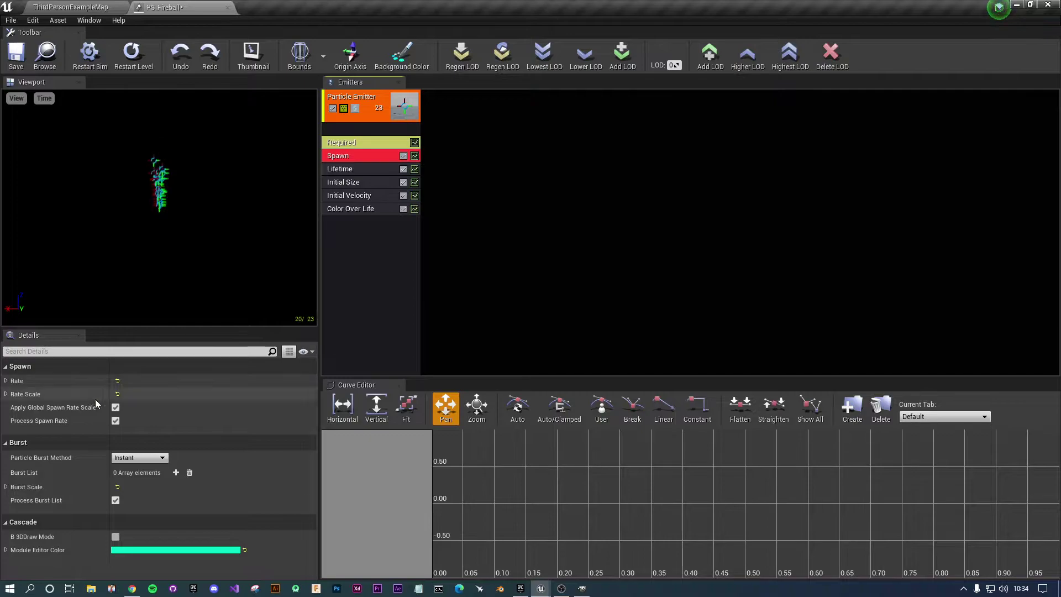
{"action": "left_click", "coordinate": [366, 144]}
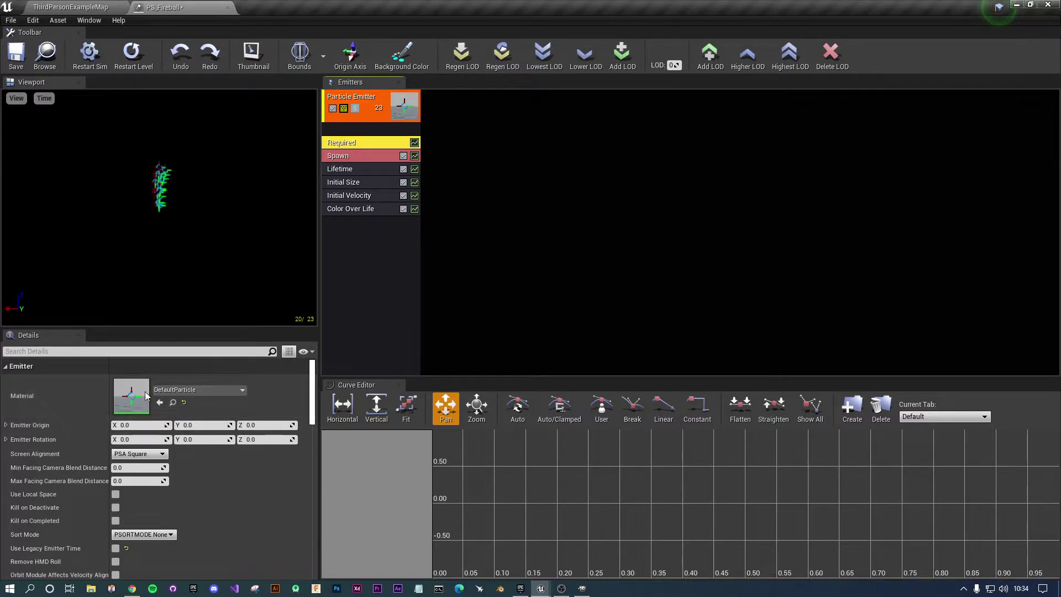
{"action": "left_click", "coordinate": [221, 390]}
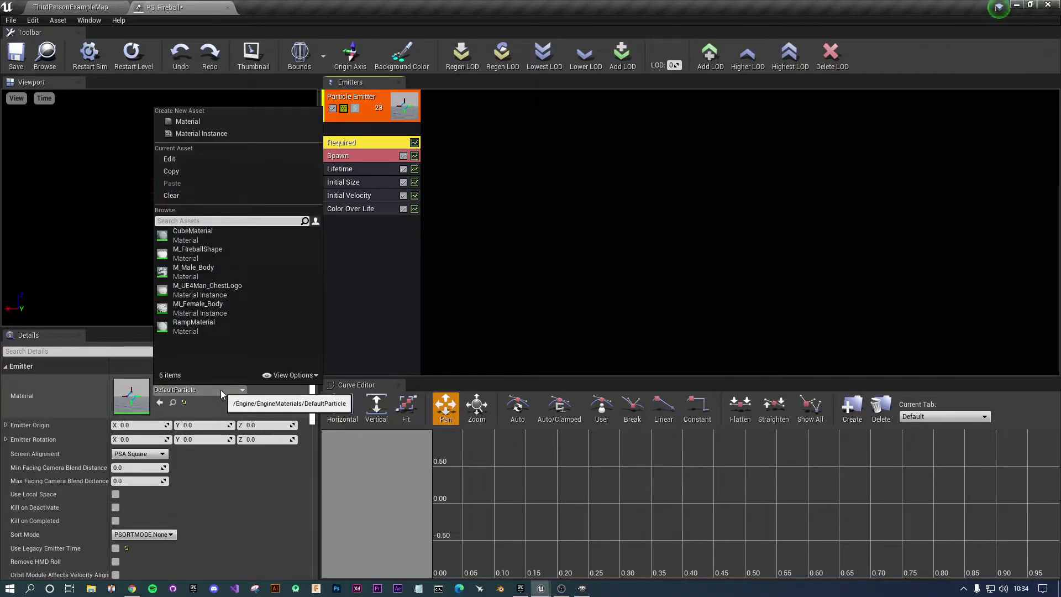
{"action": "left_click", "coordinate": [202, 254]}
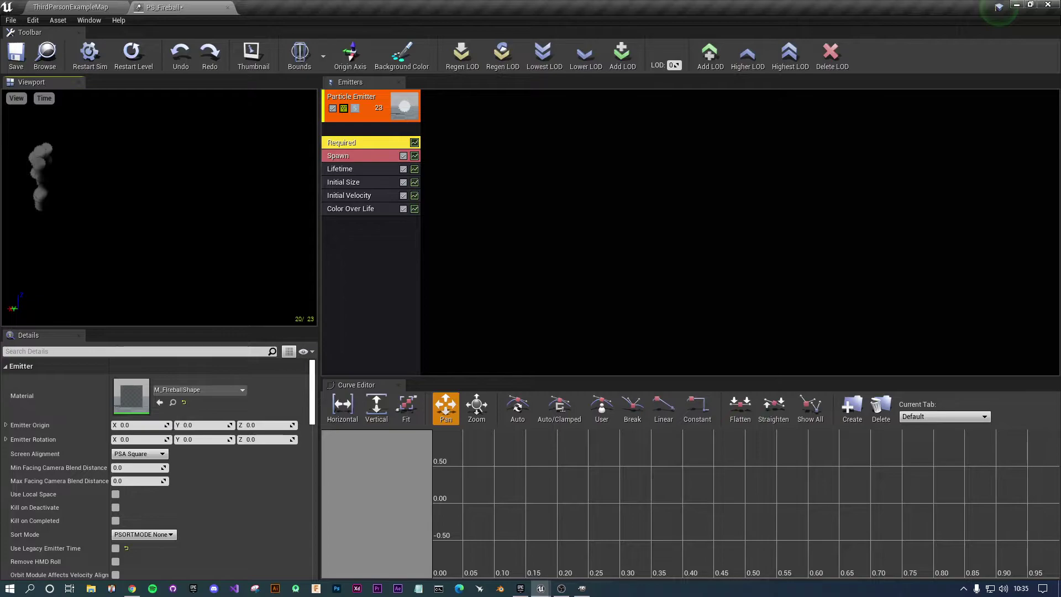
Examine the particles in the preview and review the settings of the emitter's Required and Spawn modules.
{"action": "left_click_drag", "start_coordinate": [59, 200], "coordinate": [80, 182]}
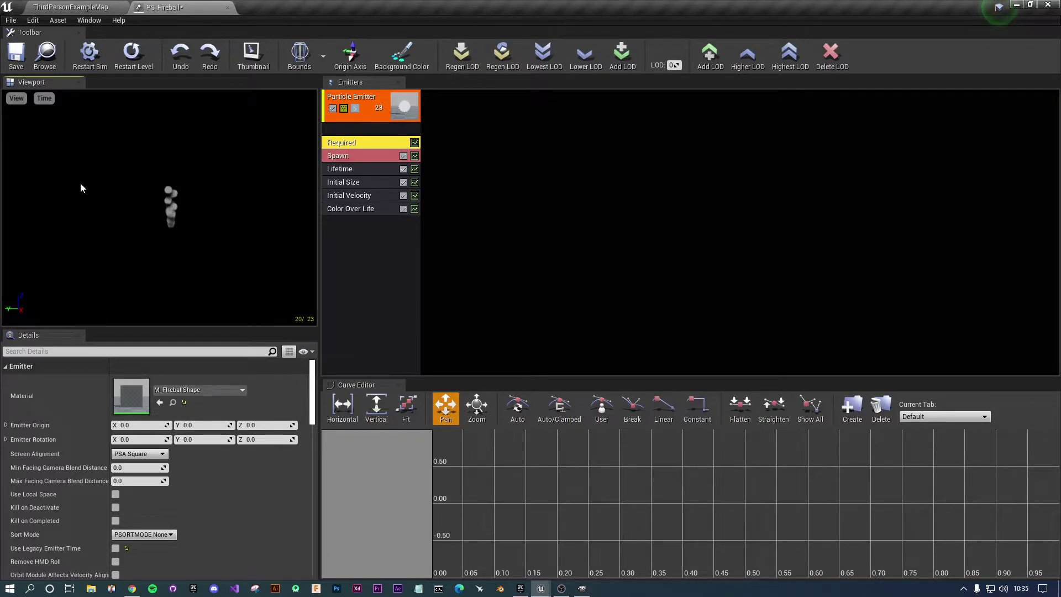
{"action": "left_click_drag", "start_coordinate": [170, 208], "coordinate": [204, 220]}
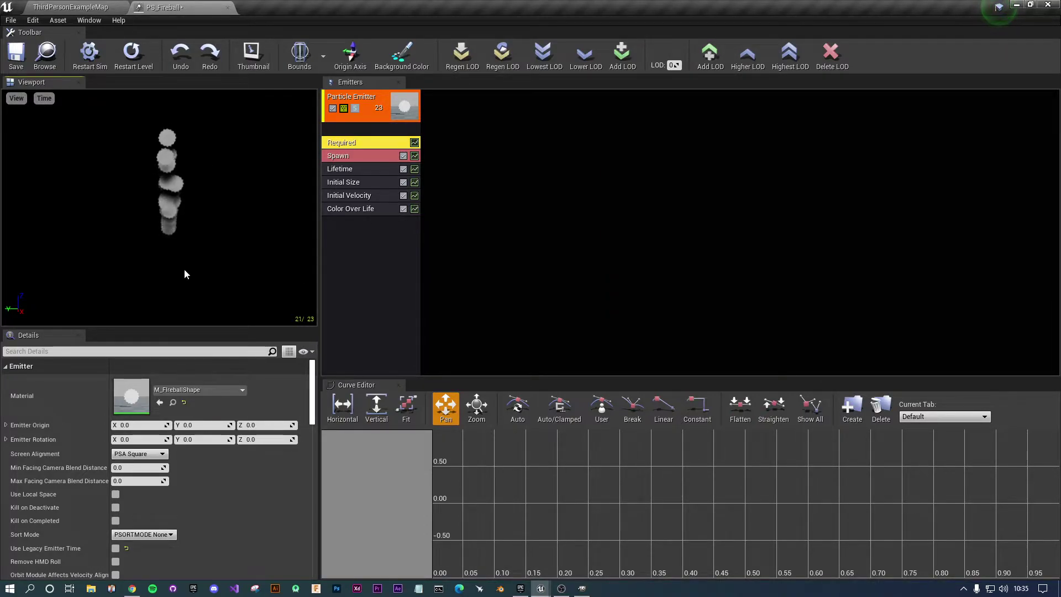
{"action": "scroll", "coordinate": [216, 456], "scroll_direction": "down", "scroll_amount": 8}
{"action": "scroll", "coordinate": [224, 450], "scroll_direction": "down", "scroll_amount": 10}
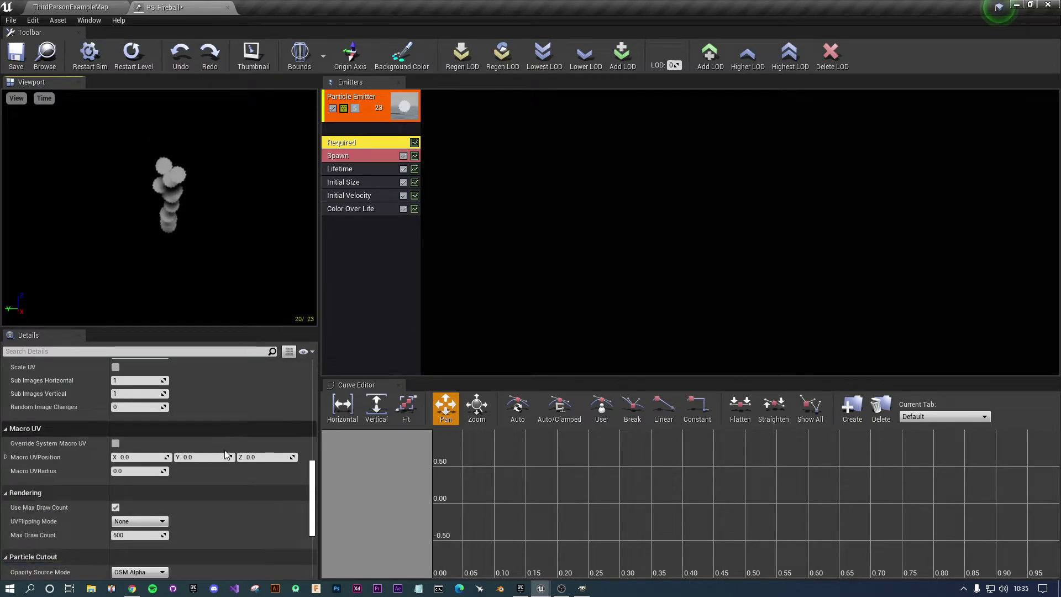
{"action": "scroll", "coordinate": [225, 450], "scroll_direction": "up", "scroll_amount": 8}
{"action": "scroll", "coordinate": [225, 460], "scroll_direction": "up", "scroll_amount": 8}
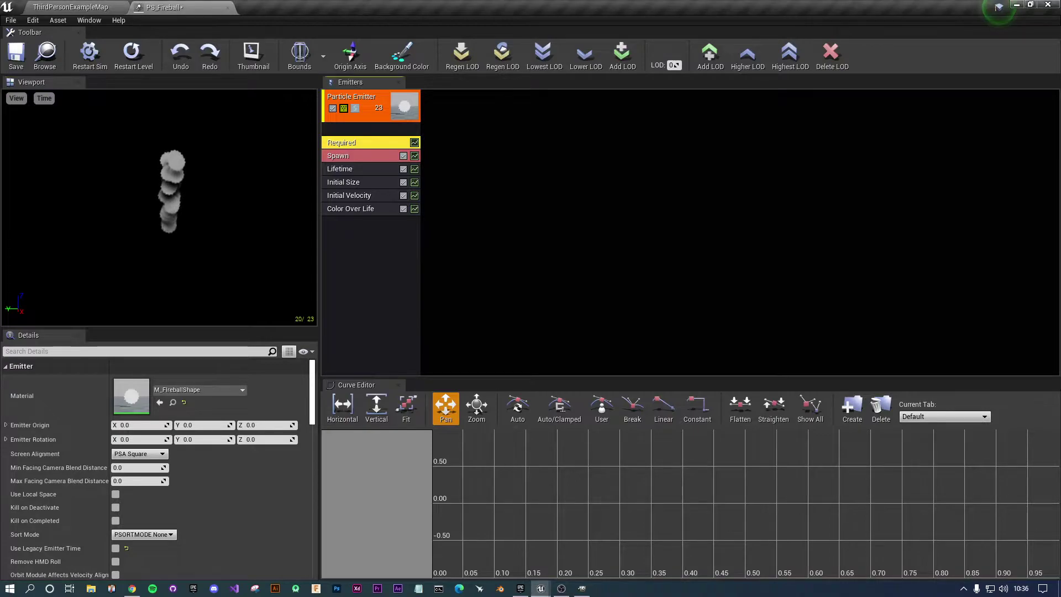
{"action": "left_click", "coordinate": [362, 158]}
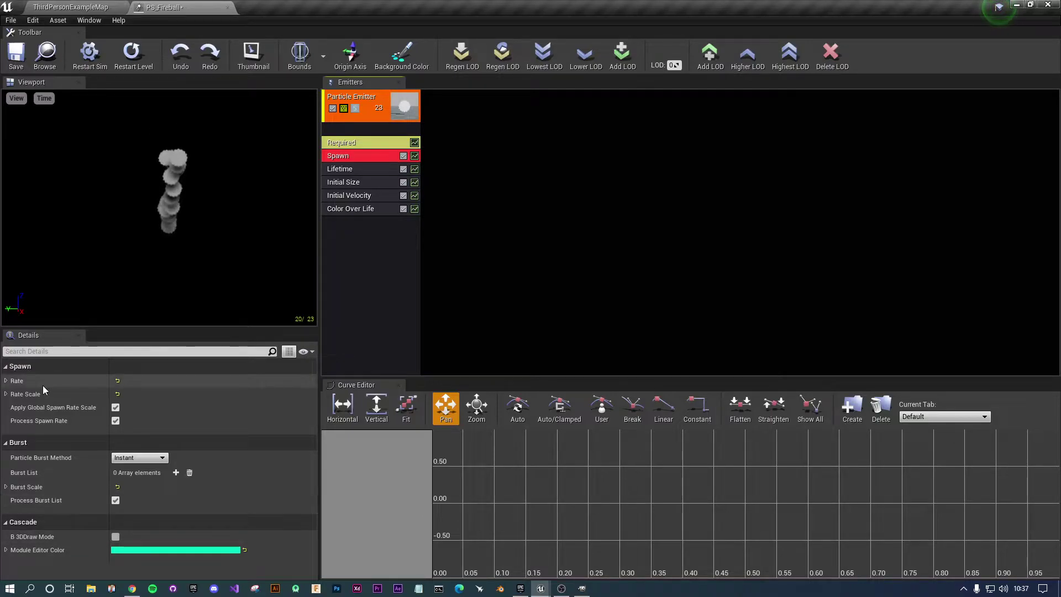
{"action": "left_click", "coordinate": [365, 142]}
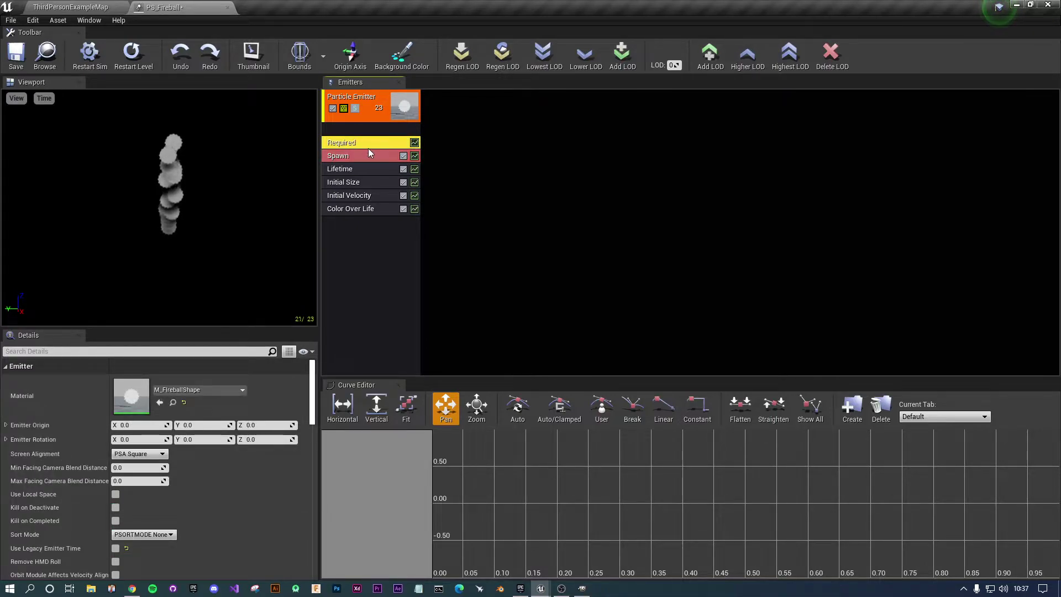
{"action": "scroll", "coordinate": [208, 458], "scroll_direction": "down", "scroll_amount": 5}
{"action": "scroll", "coordinate": [217, 504], "scroll_direction": "down", "scroll_amount": 5}
{"action": "scroll", "coordinate": [218, 508], "scroll_direction": "up", "scroll_amount": 10}
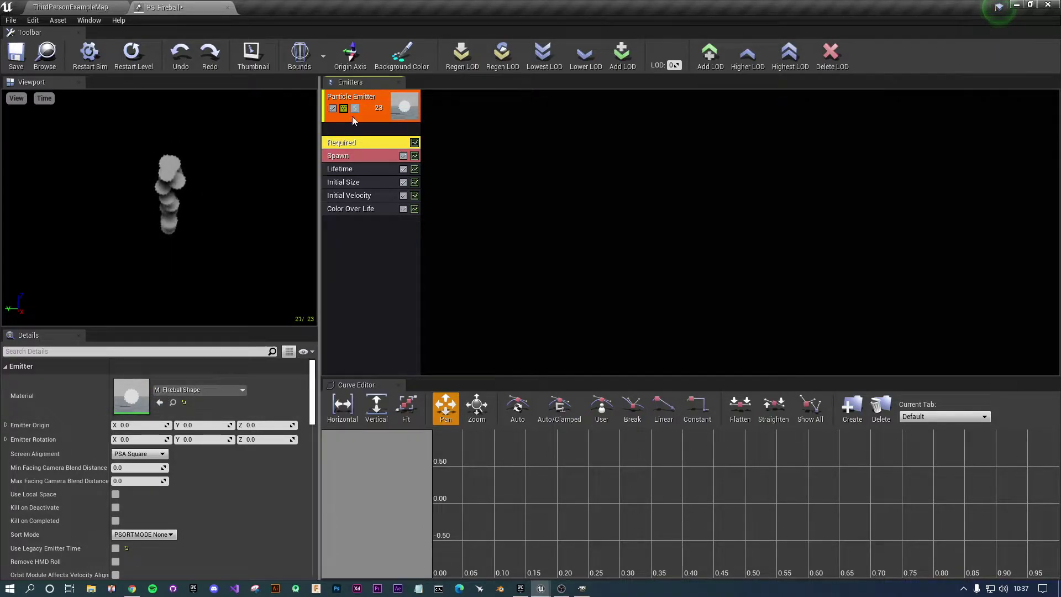
Expand Rate and Rate Scale in the Spawn module and try a Rate distribution constant of 10.
{"action": "left_click", "coordinate": [383, 157]}
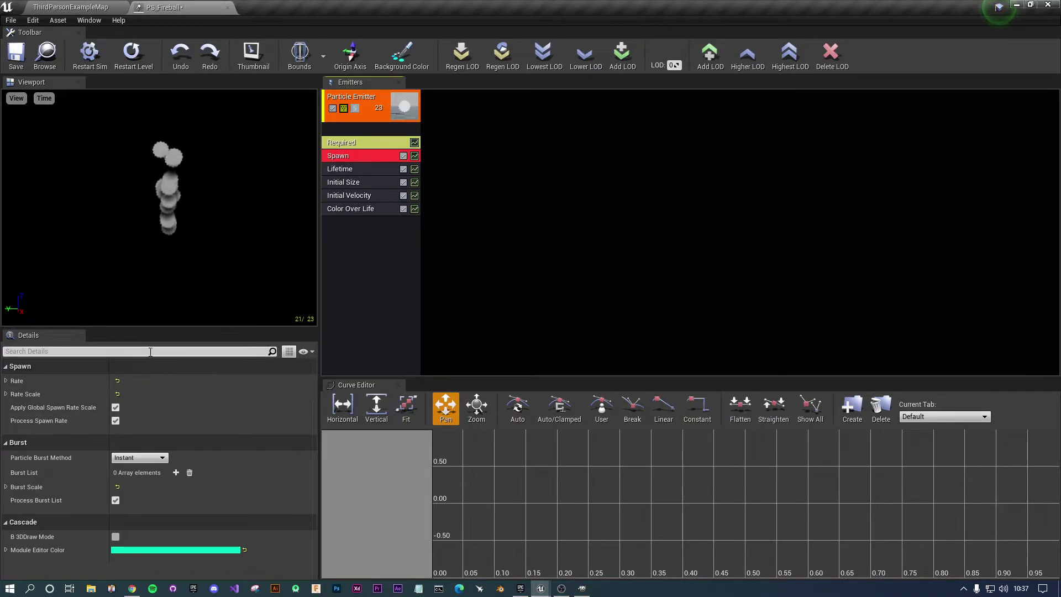
{"action": "left_click", "coordinate": [5, 381]}
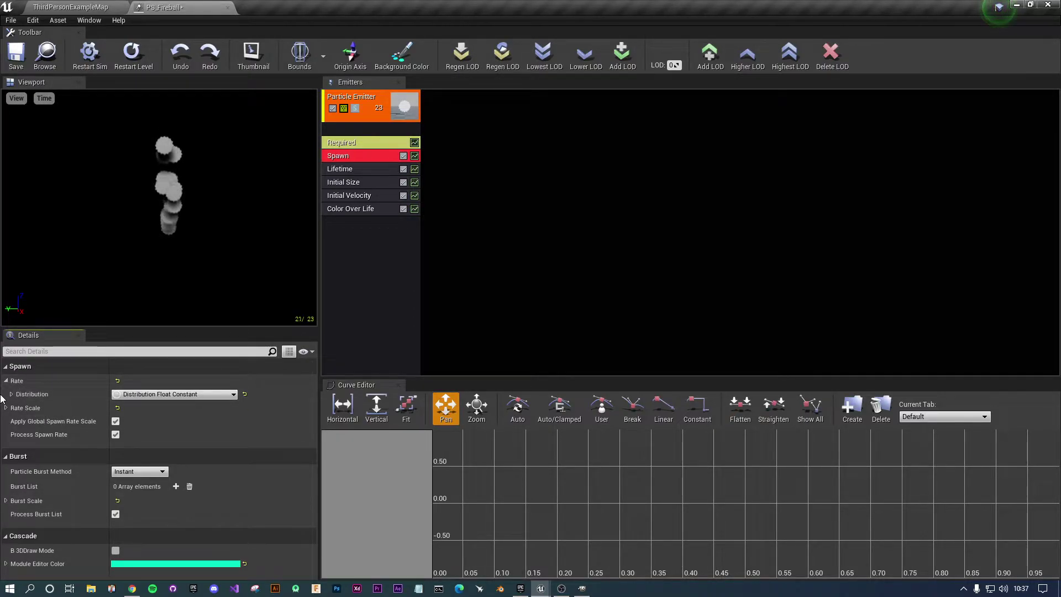
{"action": "left_click", "coordinate": [11, 394]}
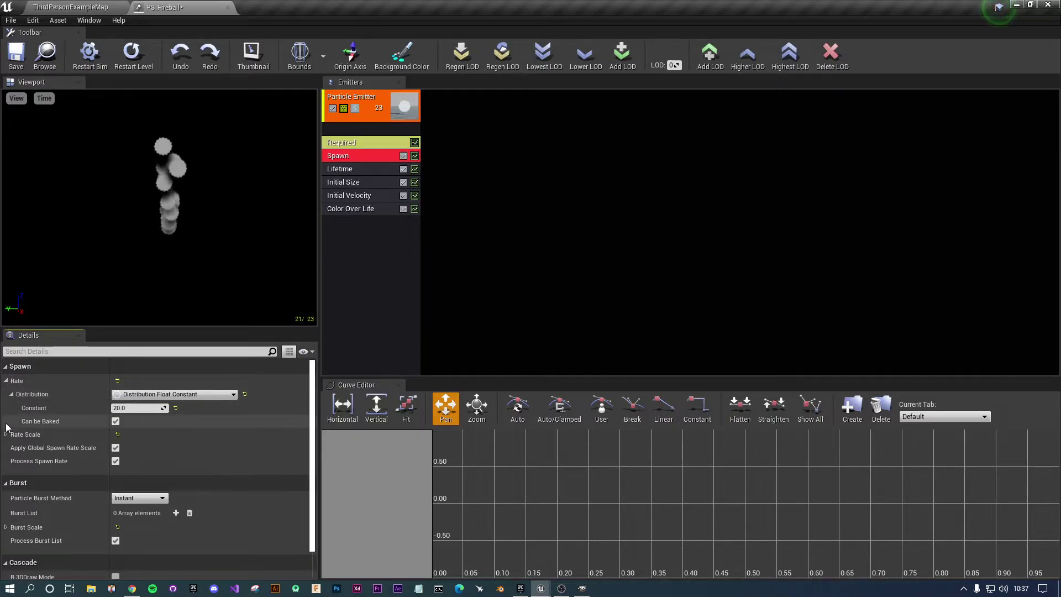
{"action": "left_click", "coordinate": [5, 434]}
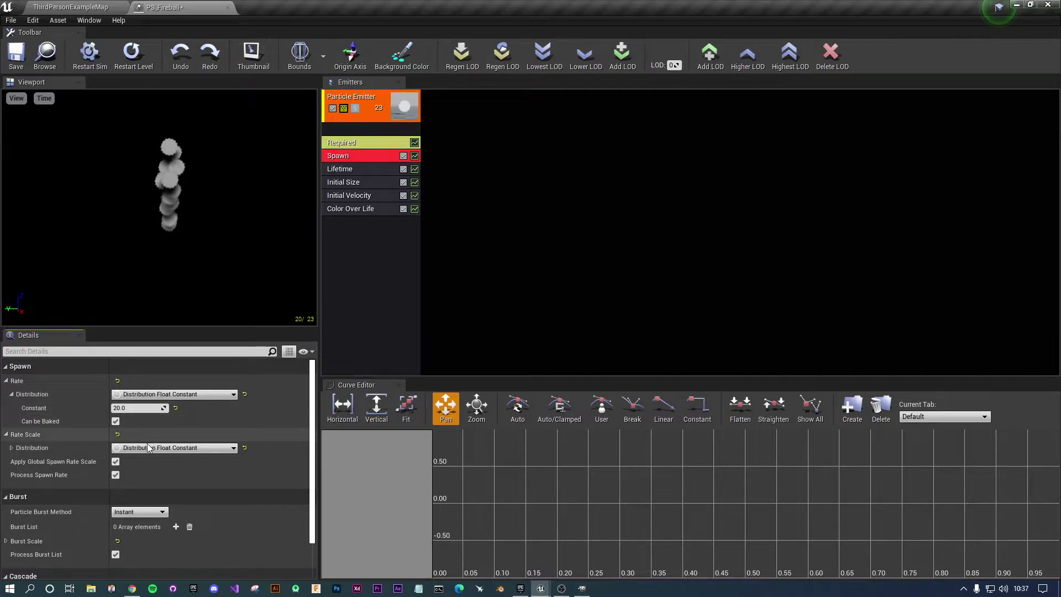
{"action": "left_click", "coordinate": [142, 408]}
{"action": "type", "text": "10"}
{"action": "key", "text": "Return"}
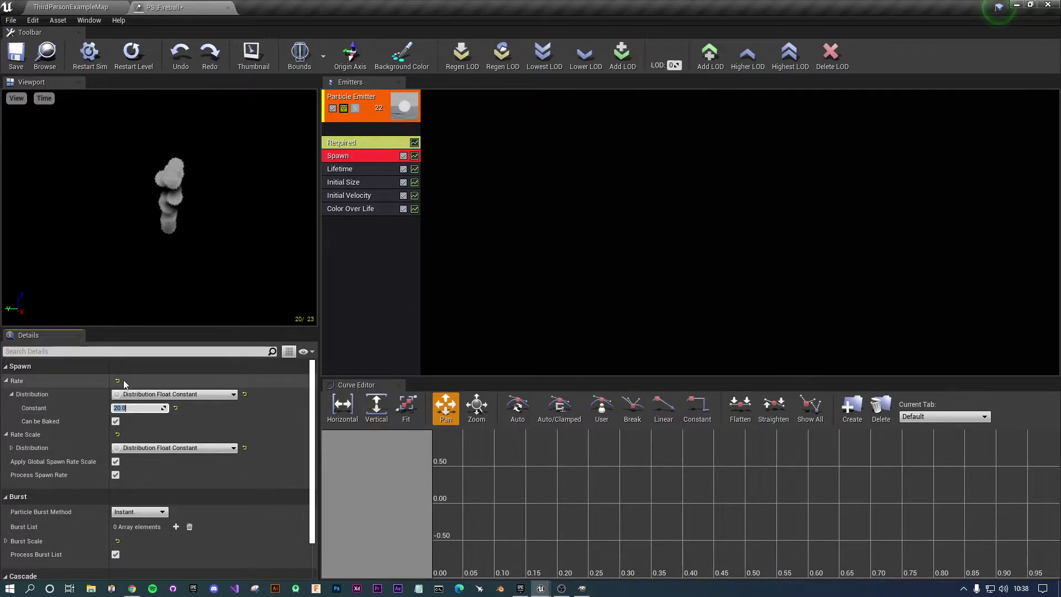
Expand the Rate Scale distribution in the Spawn module to examine its constant.
{"action": "left_click", "coordinate": [54, 432]}
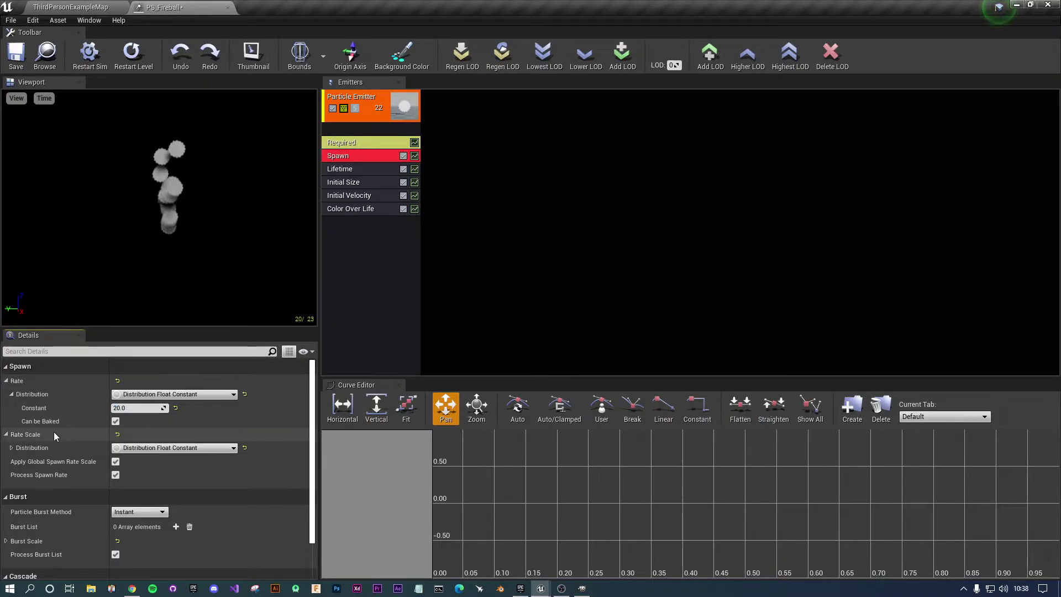
{"action": "left_click", "coordinate": [11, 448]}
{"action": "left_click", "coordinate": [137, 461]}
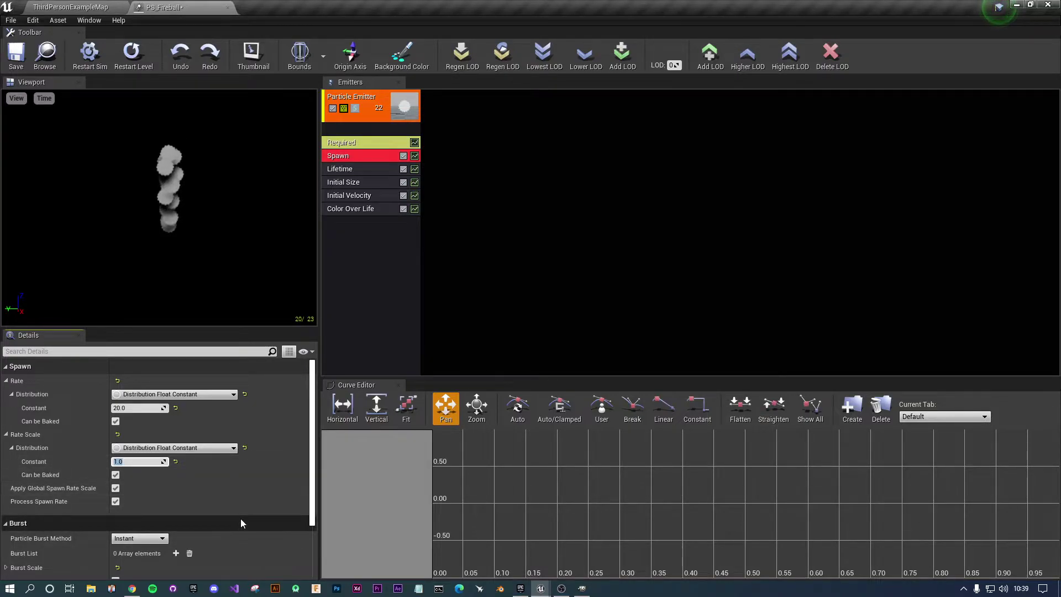
Expand the Spawn module's Burst Scale distribution, try a constant of 5, and set it back to 1.
{"action": "scroll", "coordinate": [217, 499], "scroll_direction": "down", "scroll_amount": 3}
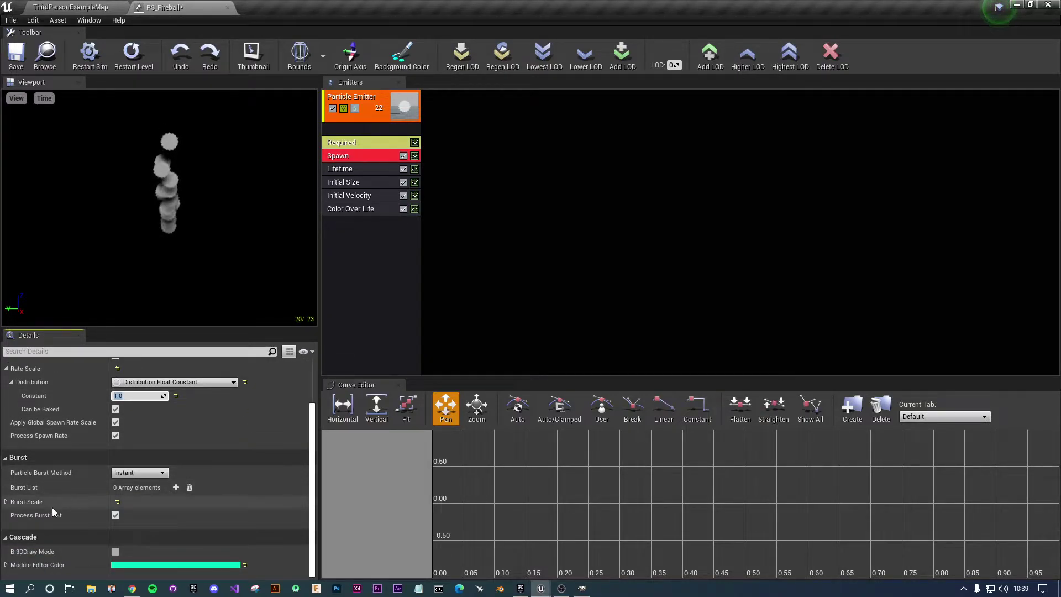
{"action": "left_click", "coordinate": [4, 502]}
{"action": "left_click", "coordinate": [6, 501]}
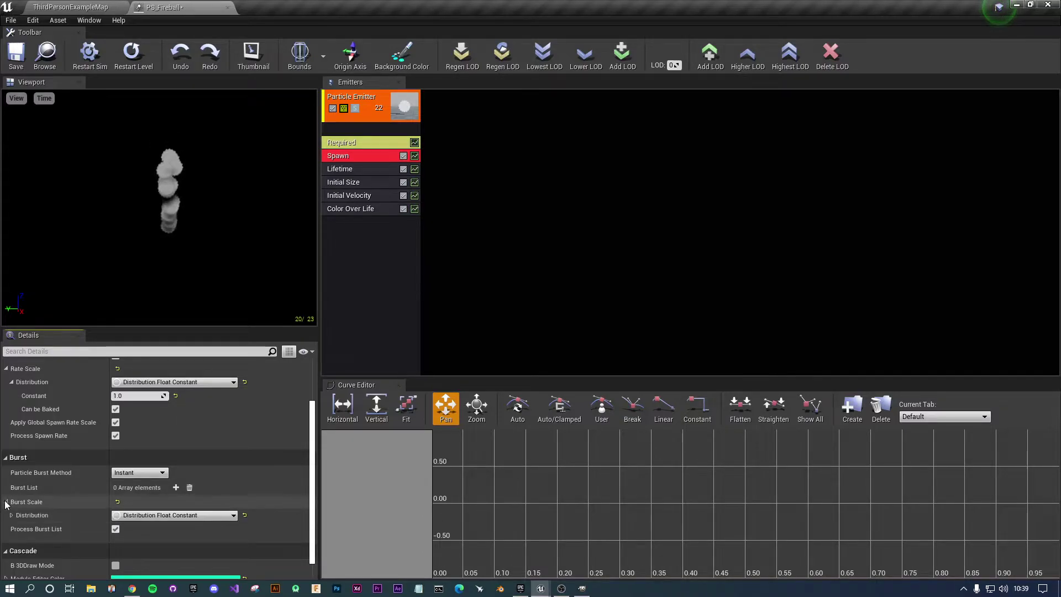
{"action": "left_click", "coordinate": [12, 515]}
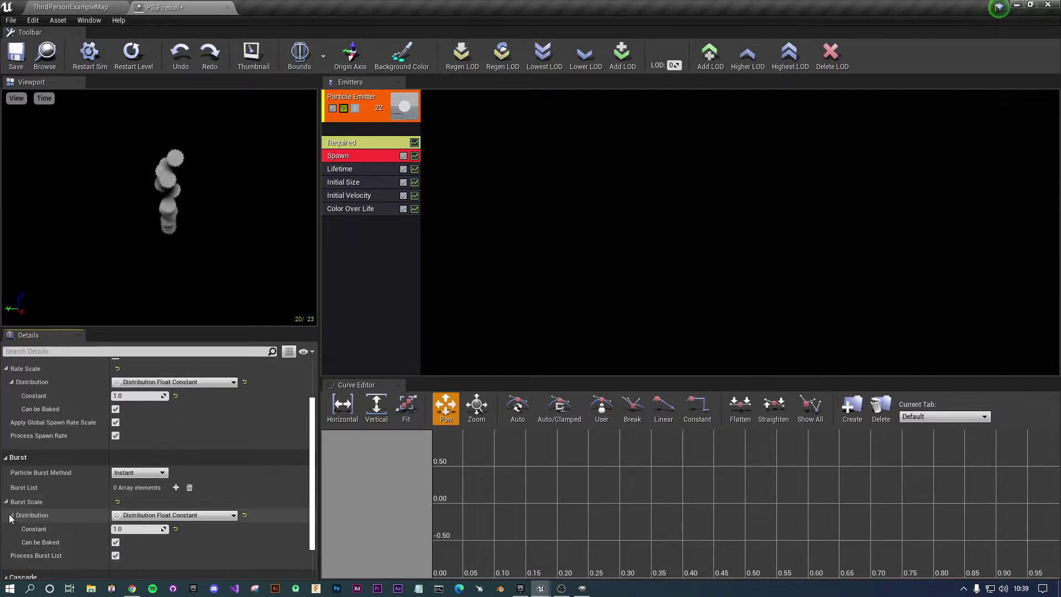
{"action": "left_click", "coordinate": [130, 529]}
{"action": "type", "text": "5"}
{"action": "key", "text": "Return"}
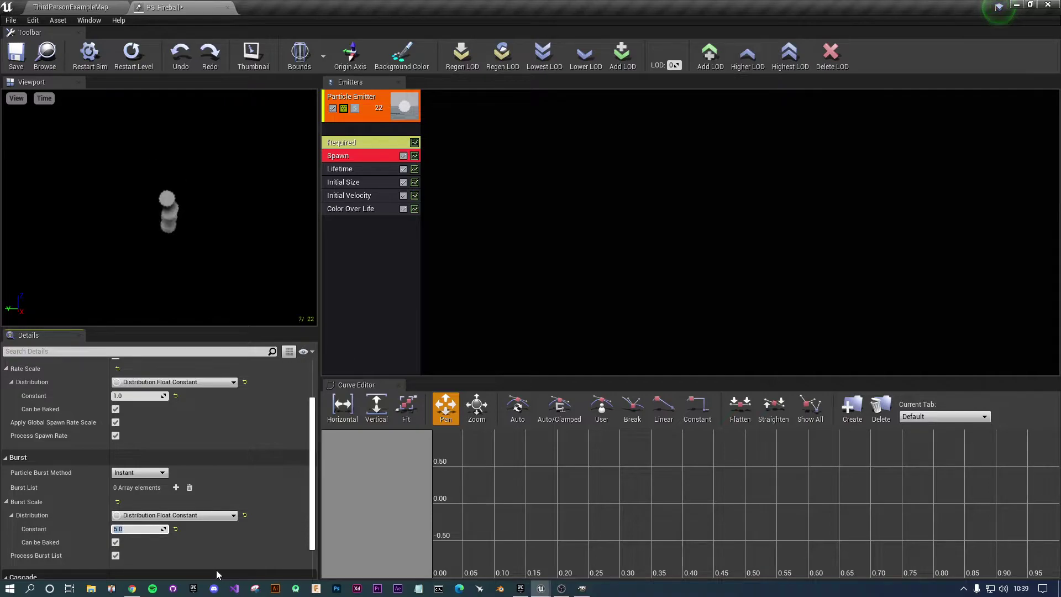
{"action": "type", "text": "1"}
{"action": "key", "text": "Return"}
{"action": "scroll", "coordinate": [242, 528], "scroll_direction": "down", "scroll_amount": 2}
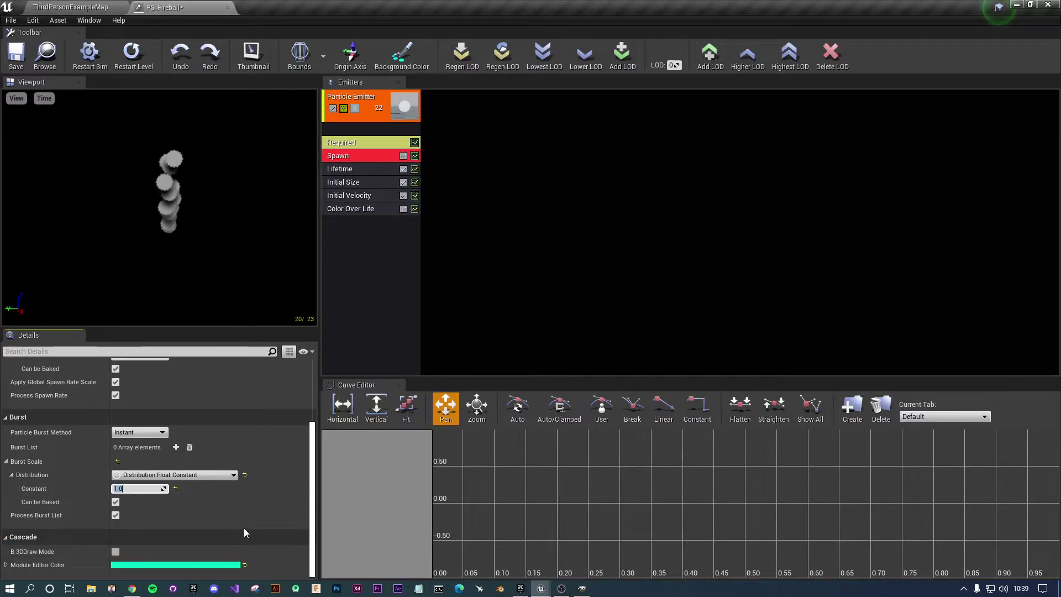
{"action": "scroll", "coordinate": [237, 464], "scroll_direction": "up", "scroll_amount": 2}
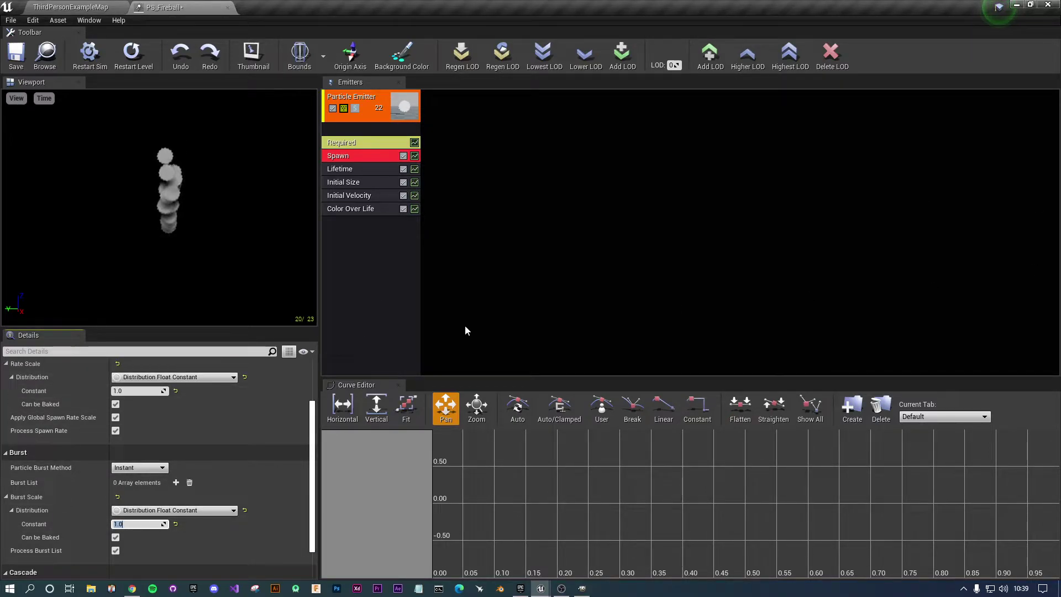
Select the Lifetime module and expand its distribution to examine the Min and Max values.
{"action": "left_click", "coordinate": [339, 169]}
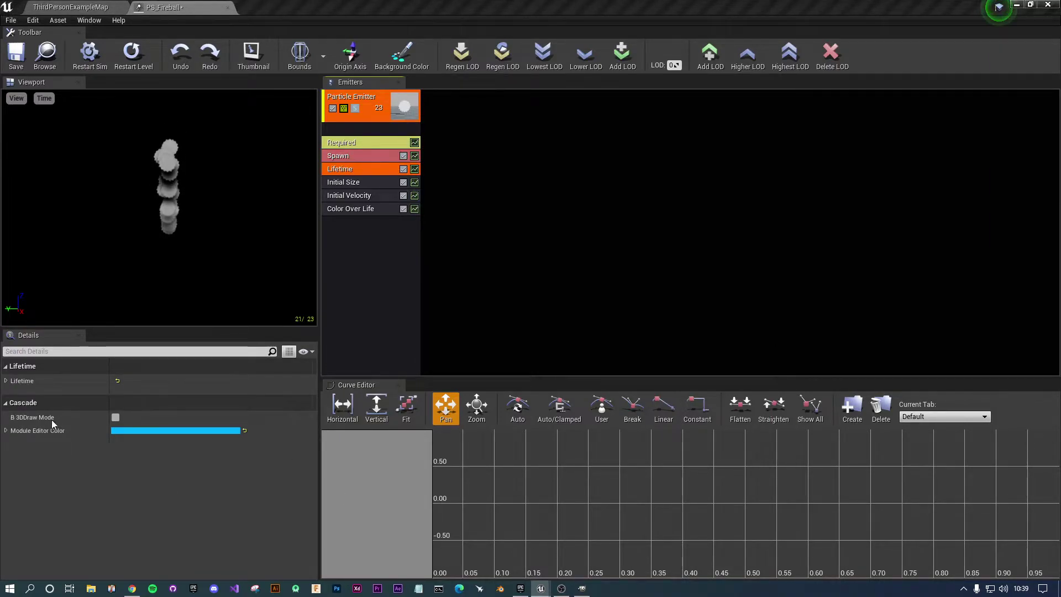
{"action": "left_click", "coordinate": [6, 381]}
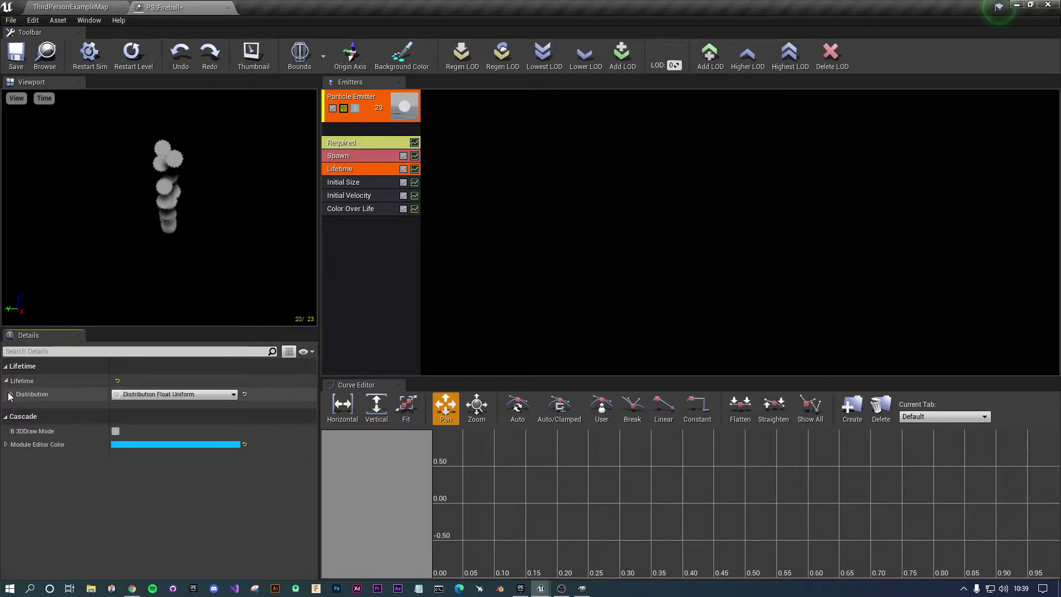
{"action": "left_click", "coordinate": [10, 394]}
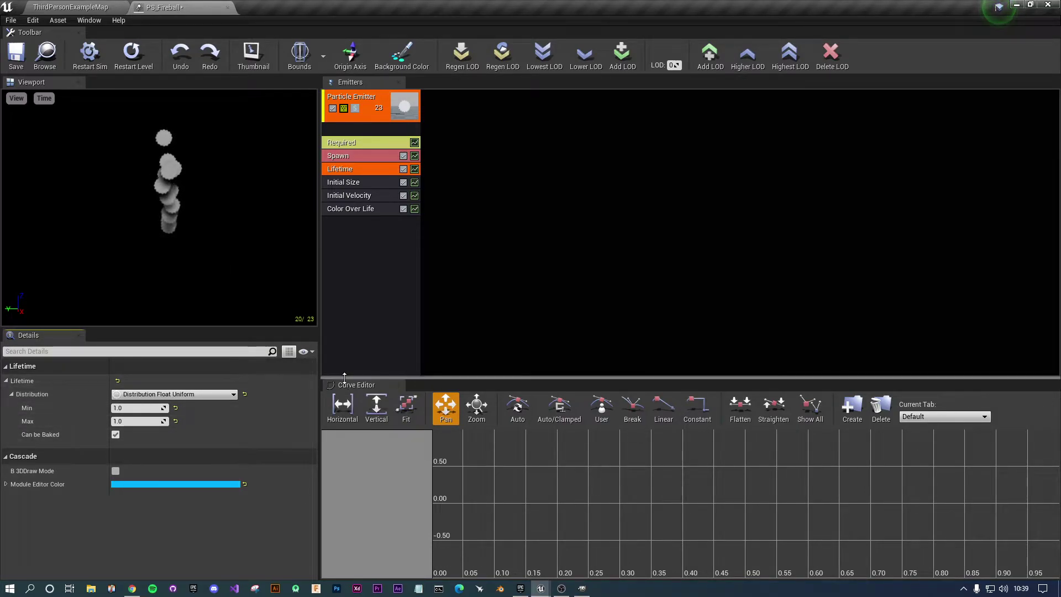
Expand the Start Size distribution in the Initial Size module and set Max X, Y and Z to 75.
{"action": "left_click", "coordinate": [367, 183]}
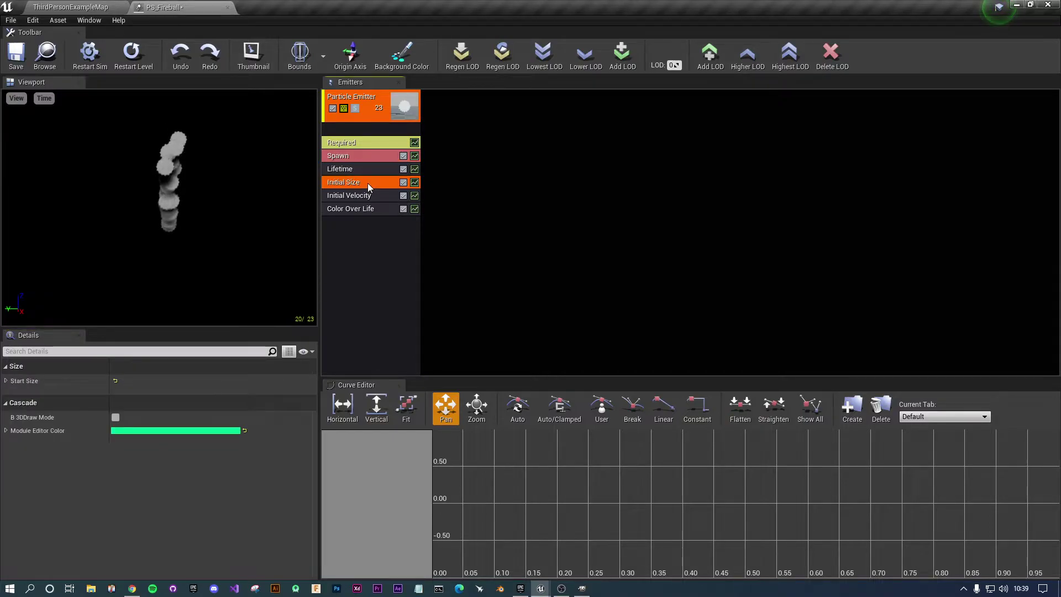
{"action": "left_click", "coordinate": [6, 380]}
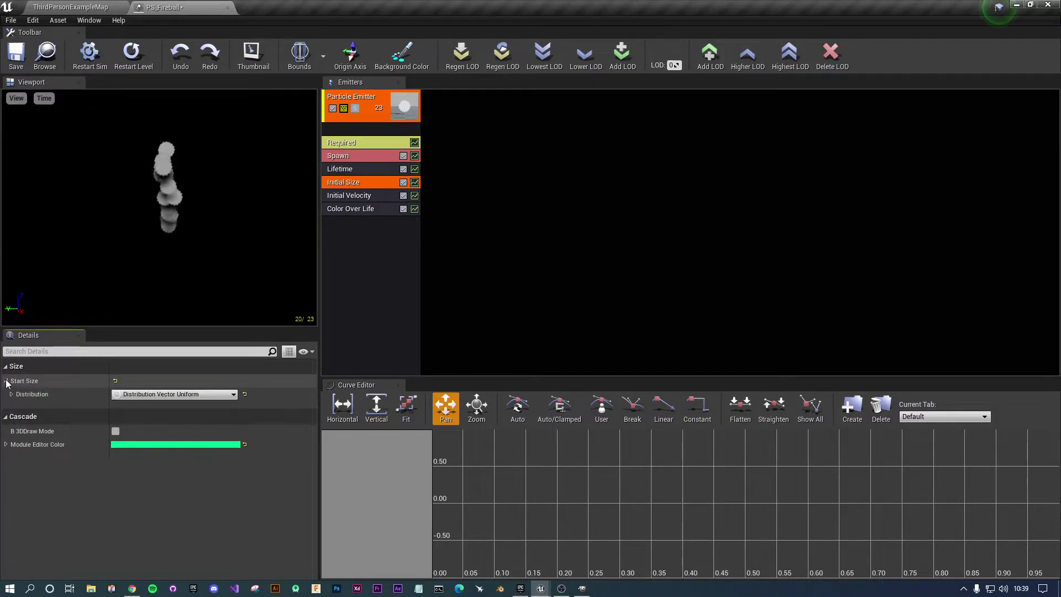
{"action": "left_click", "coordinate": [11, 394]}
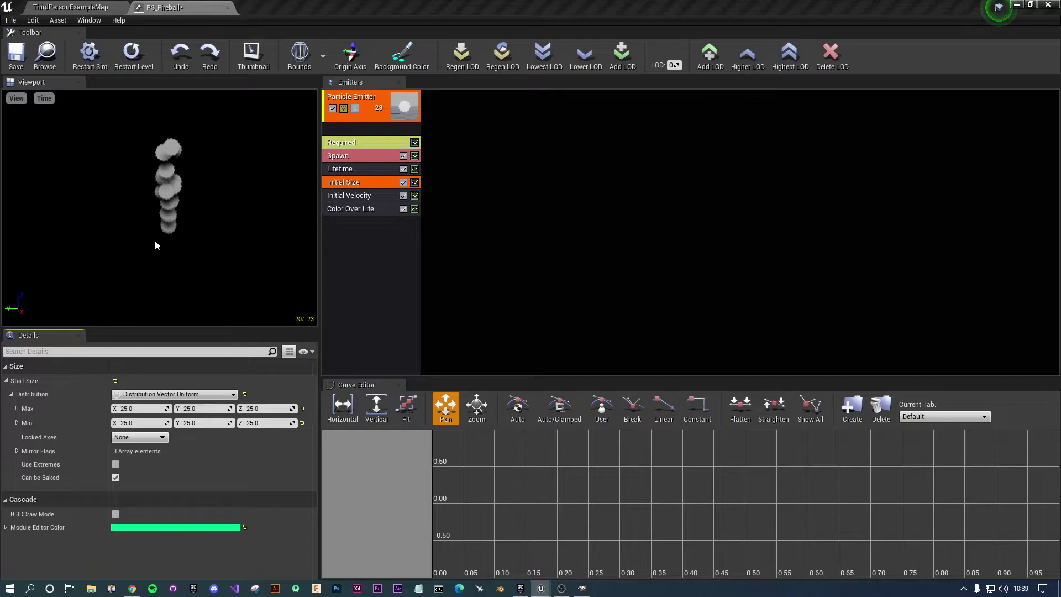
{"action": "left_click", "coordinate": [143, 409]}
{"action": "type", "text": "75"}
{"action": "key", "text": "Tab"}
{"action": "type", "text": "75"}
{"action": "key", "text": "Tab"}
{"action": "type", "text": "75"}
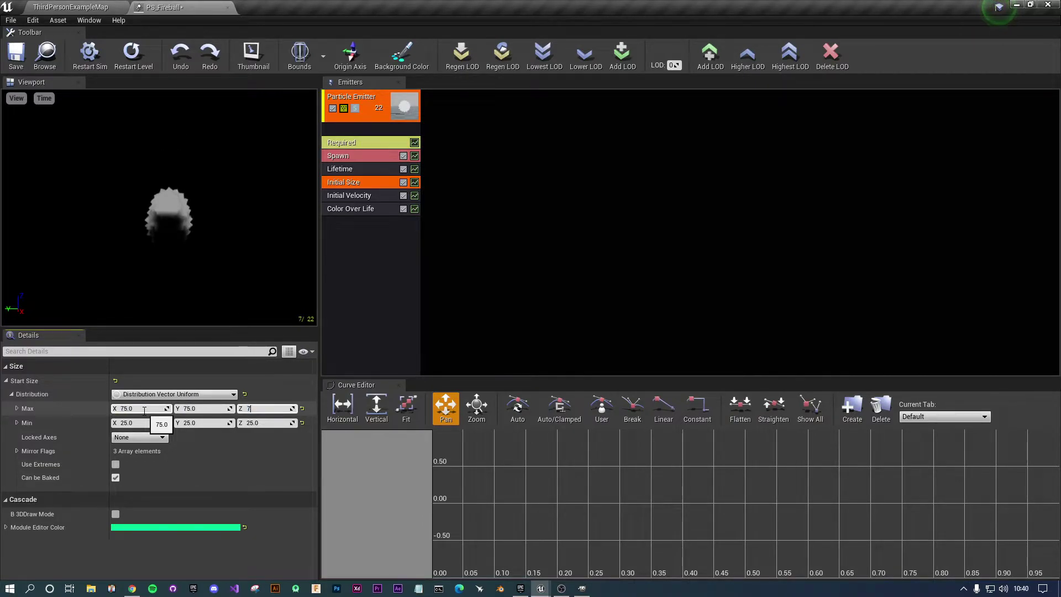
{"action": "key", "text": "Tab"}
Try a Start Size Min of 75 for X, Y and Z, matching the Max values.
{"action": "type", "text": "75"}
{"action": "key", "text": "Tab"}
{"action": "type", "text": "75"}
{"action": "key", "text": "Tab"}
{"action": "type", "text": "75"}
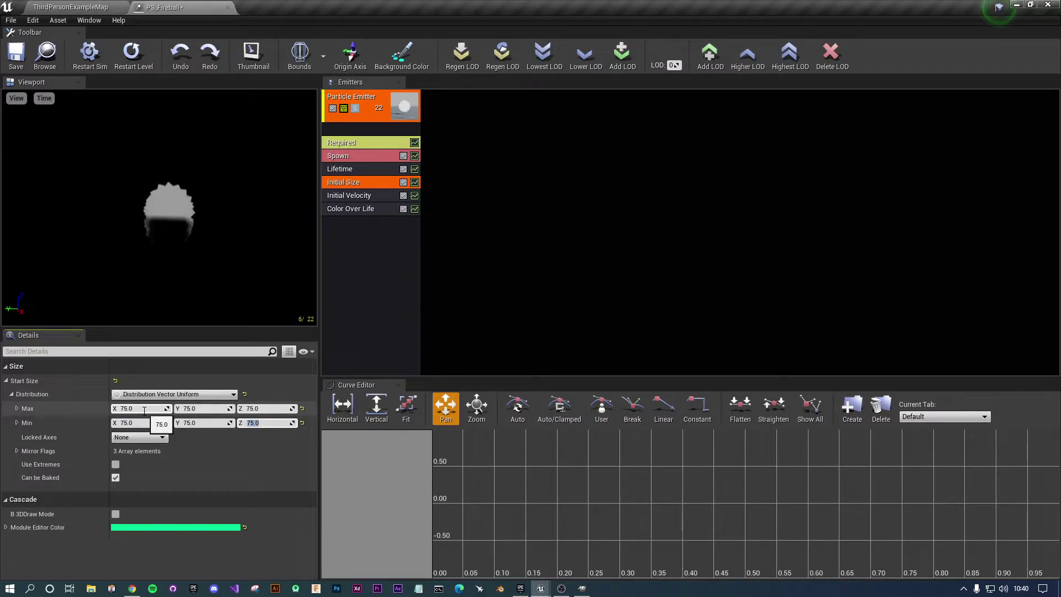
{"action": "key", "text": "Return"}
Try a Start Size Min of 25 for X, Y and Z to vary the particle sizes.
{"action": "left_click", "coordinate": [134, 422]}
{"action": "type", "text": "25"}
{"action": "key", "text": "Tab"}
{"action": "type", "text": "25"}
{"action": "key", "text": "Tab"}
{"action": "type", "text": "25"}
{"action": "key", "text": "Return"}
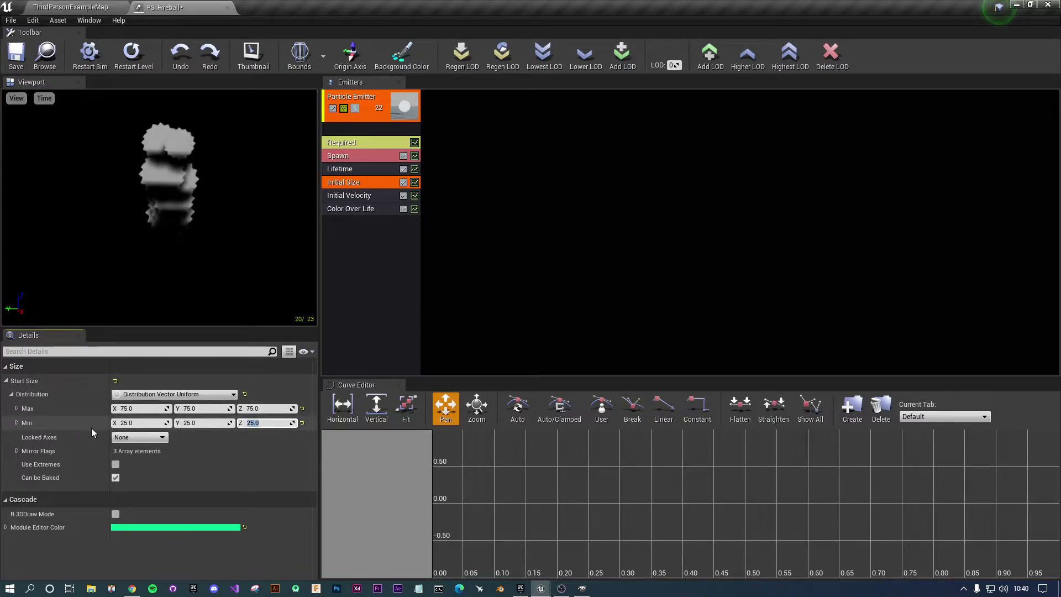
Set the Start Size Min back to 75 for X, Y and Z.
{"action": "left_click", "coordinate": [135, 423]}
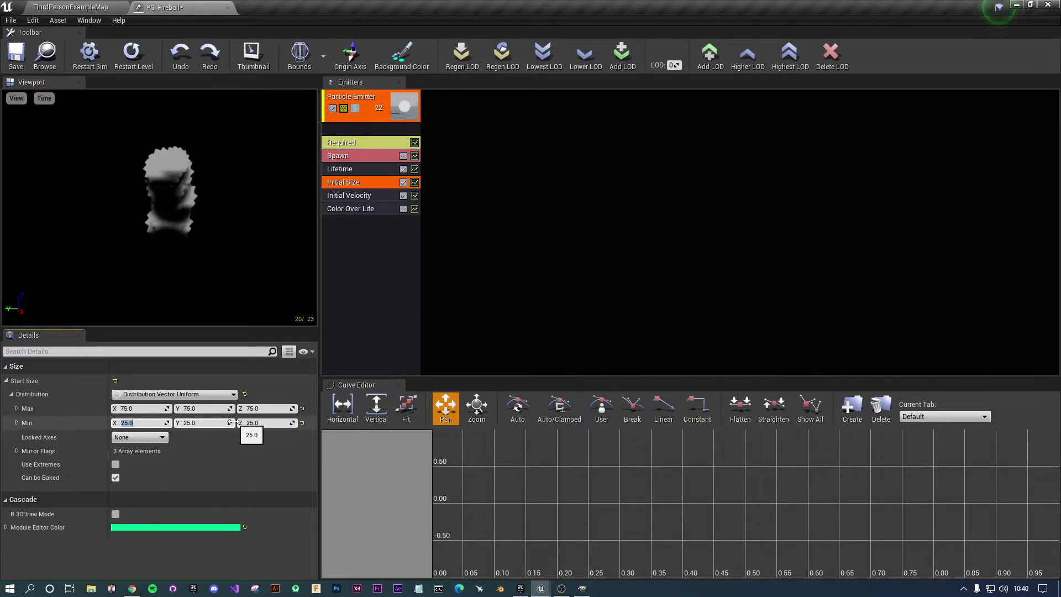
{"action": "type", "text": "75"}
{"action": "key", "text": "Tab"}
{"action": "type", "text": "75"}
{"action": "key", "text": "Tab"}
{"action": "type", "text": "75"}
{"action": "key", "text": "Return"}
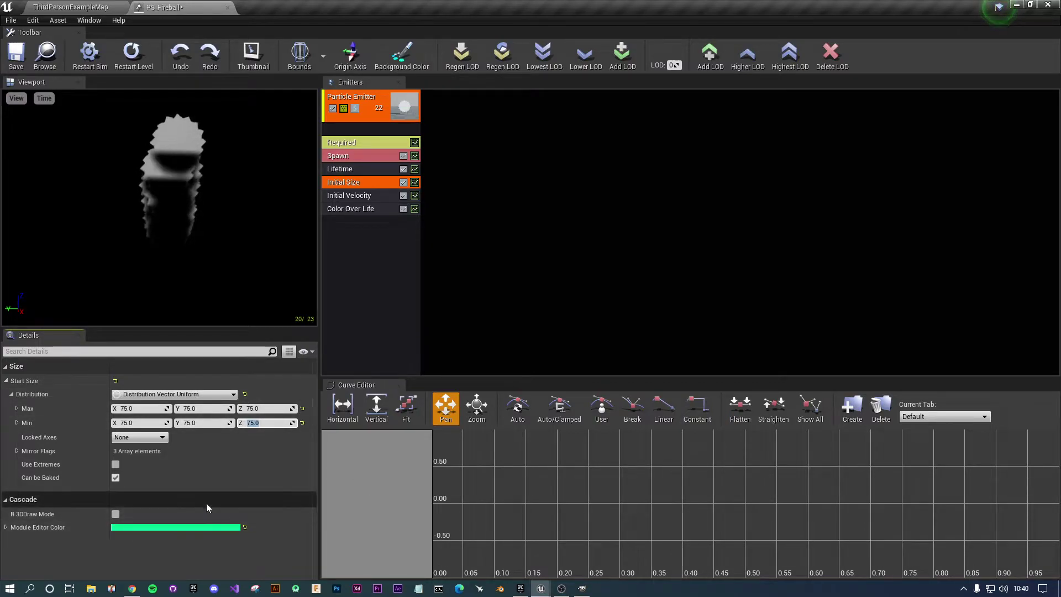
Expand the Start Velocity distribution in the Initial Velocity module and set Min Z to -10.
{"action": "left_click", "coordinate": [366, 198]}
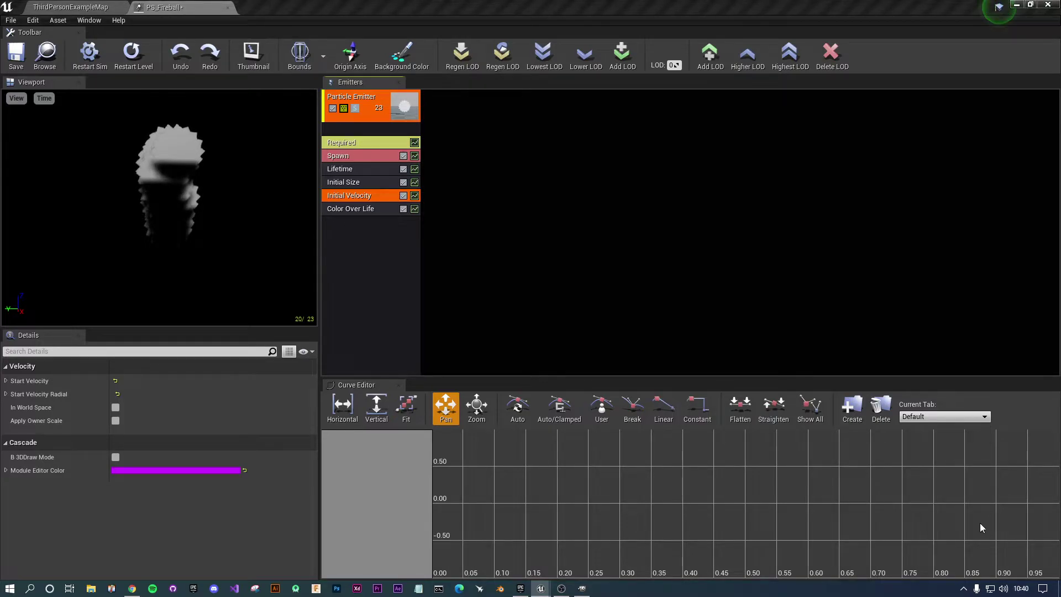
{"action": "left_click", "coordinate": [7, 382]}
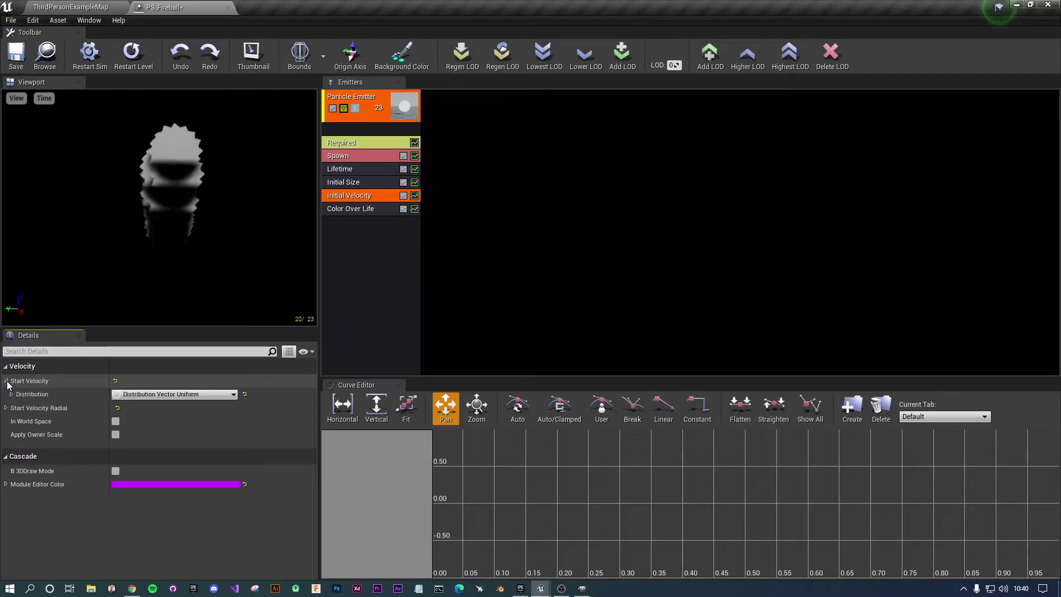
{"action": "left_click", "coordinate": [12, 394]}
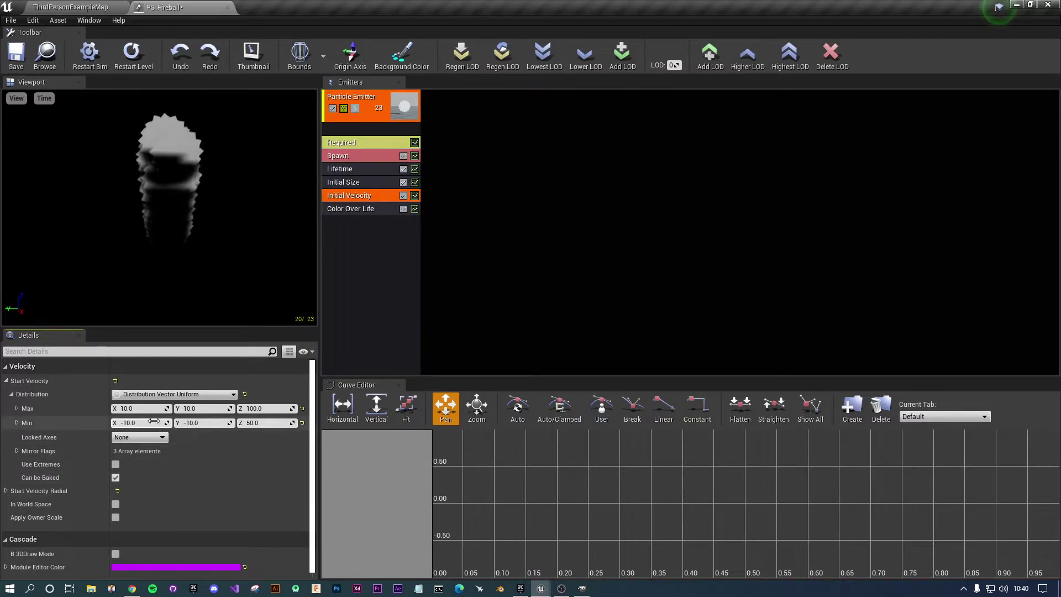
{"action": "left_click", "coordinate": [273, 423]}
{"action": "type", "text": "-10.0"}
{"action": "key", "text": "Return"}
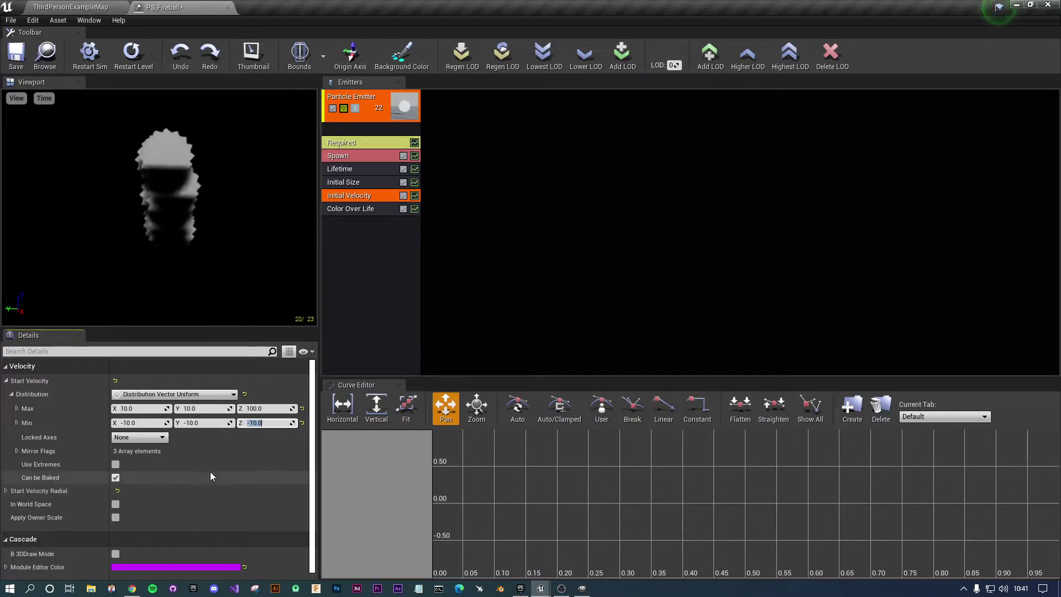
Expand the Start Velocity Radial distribution to examine its Min and Max values.
{"action": "left_click", "coordinate": [6, 490]}
{"action": "scroll", "coordinate": [23, 484], "scroll_direction": "down", "scroll_amount": 1}
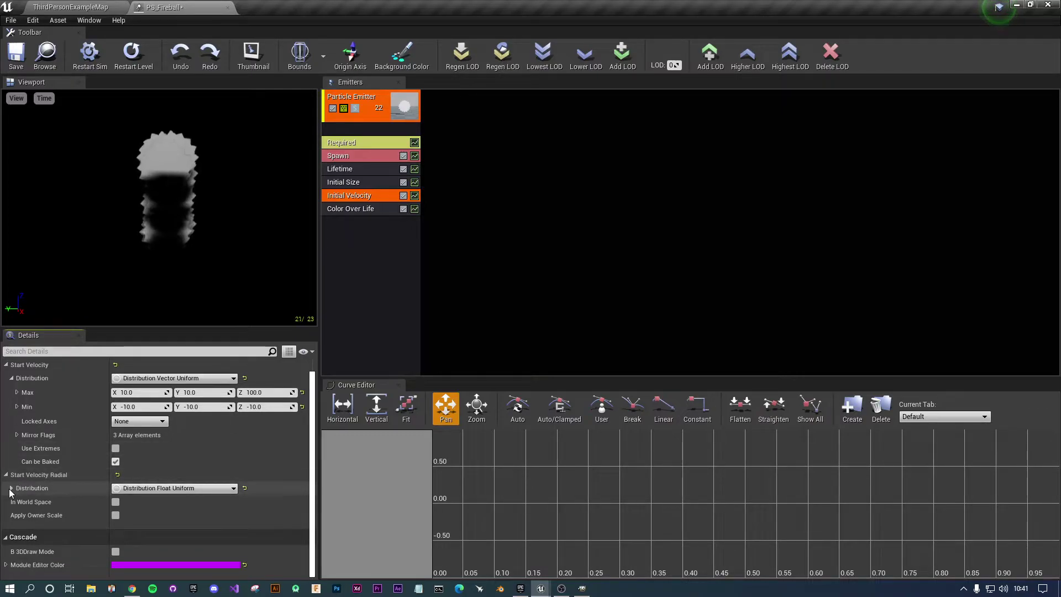
{"action": "left_click", "coordinate": [11, 488]}
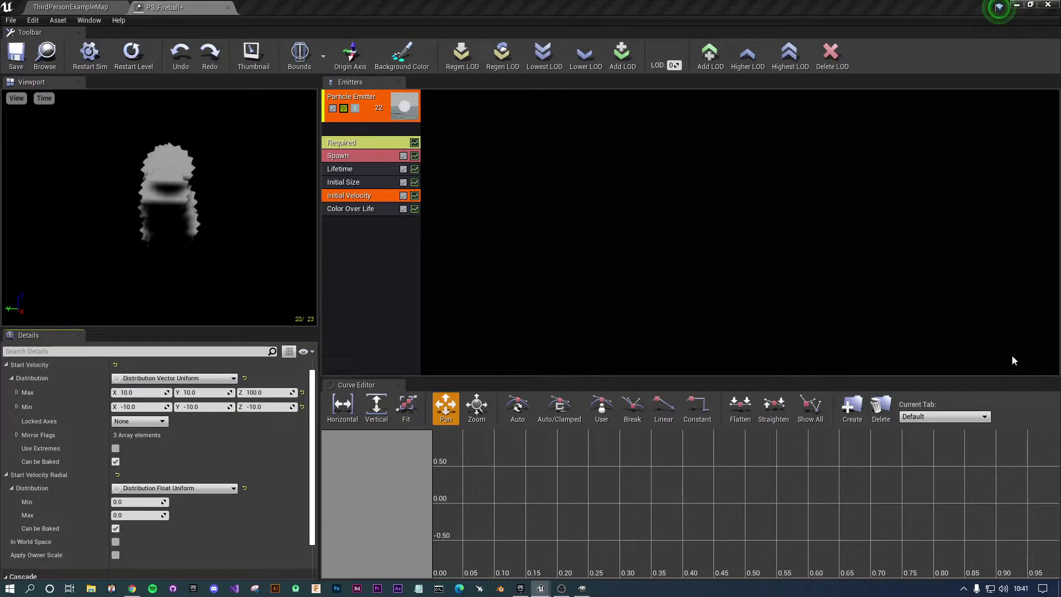
Expand the Color Over Life module's constant curve down to the settings of points 0 and 1.
{"action": "left_click", "coordinate": [366, 208]}
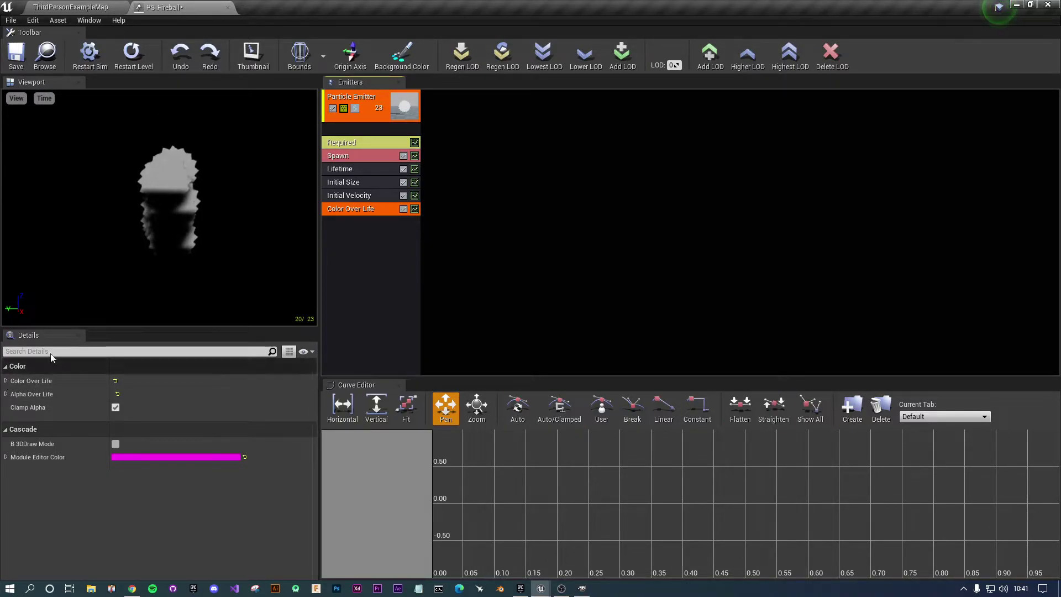
{"action": "left_click", "coordinate": [6, 380]}
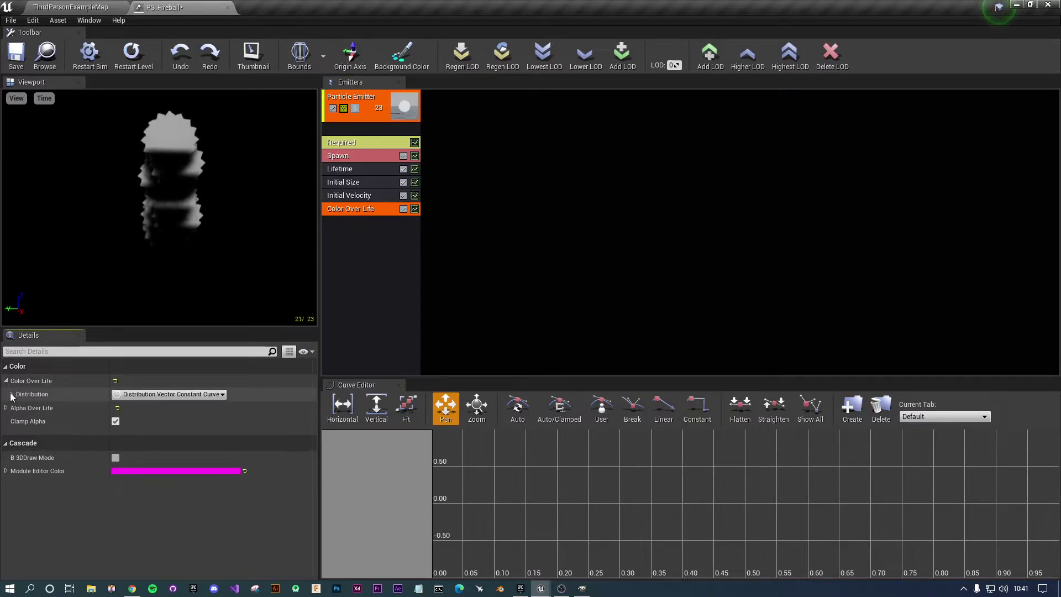
{"action": "left_click", "coordinate": [7, 393]}
{"action": "left_click", "coordinate": [16, 408]}
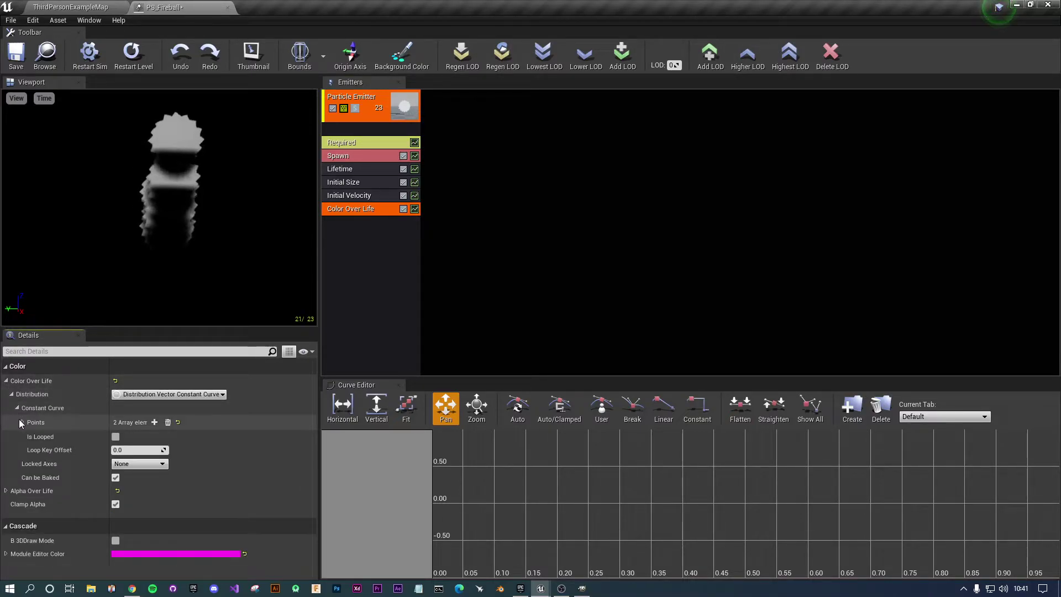
{"action": "left_click", "coordinate": [22, 422]}
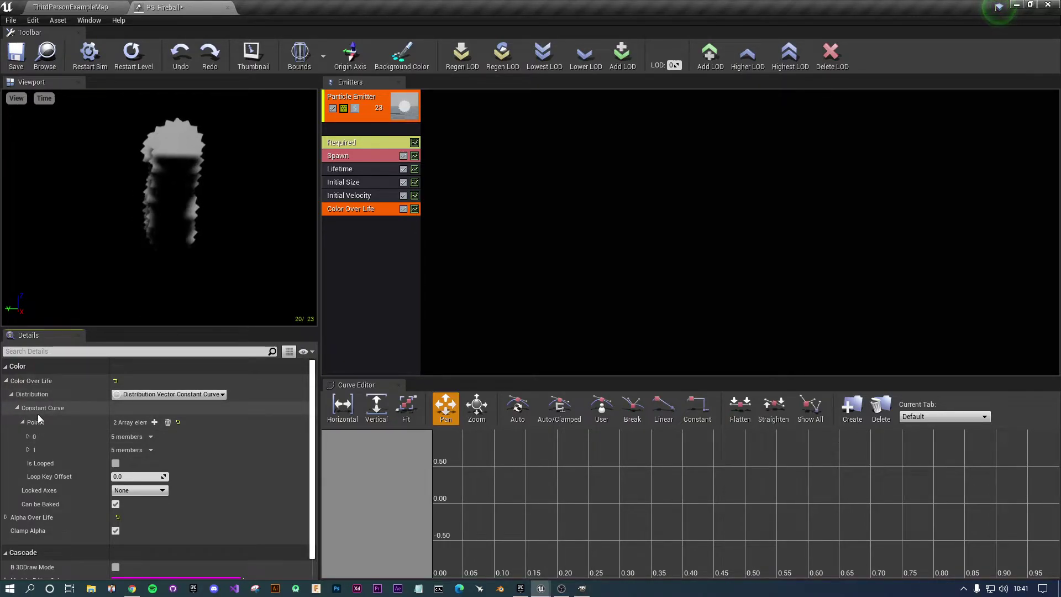
{"action": "left_click", "coordinate": [28, 437]}
{"action": "left_click", "coordinate": [28, 517]}
{"action": "scroll", "coordinate": [81, 468], "scroll_direction": "down", "scroll_amount": 2}
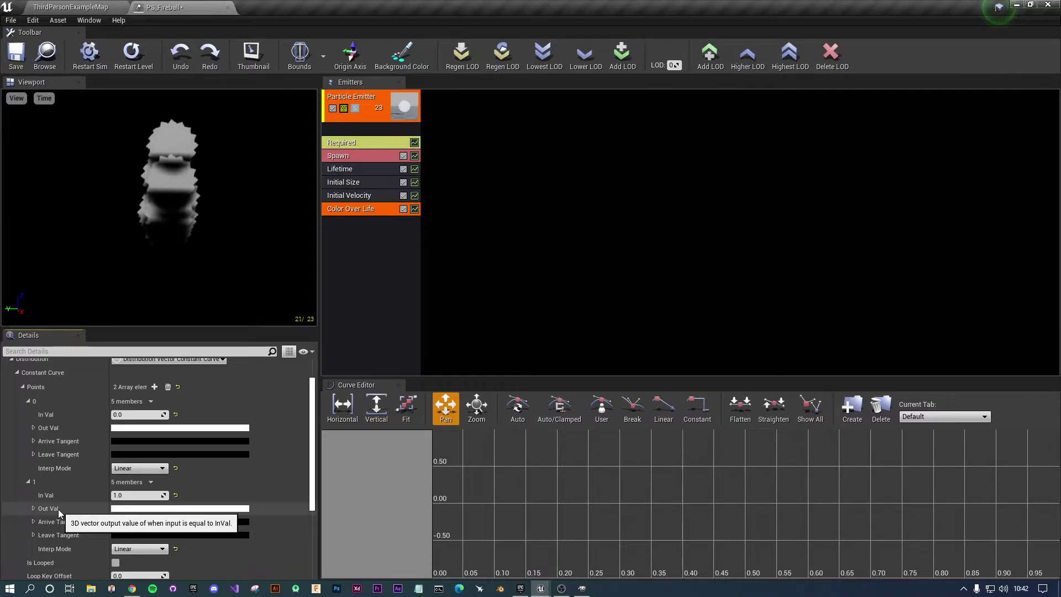
{"action": "left_click", "coordinate": [190, 508]}
{"action": "left_click_drag", "start_coordinate": [268, 393], "coordinate": [218, 421]}
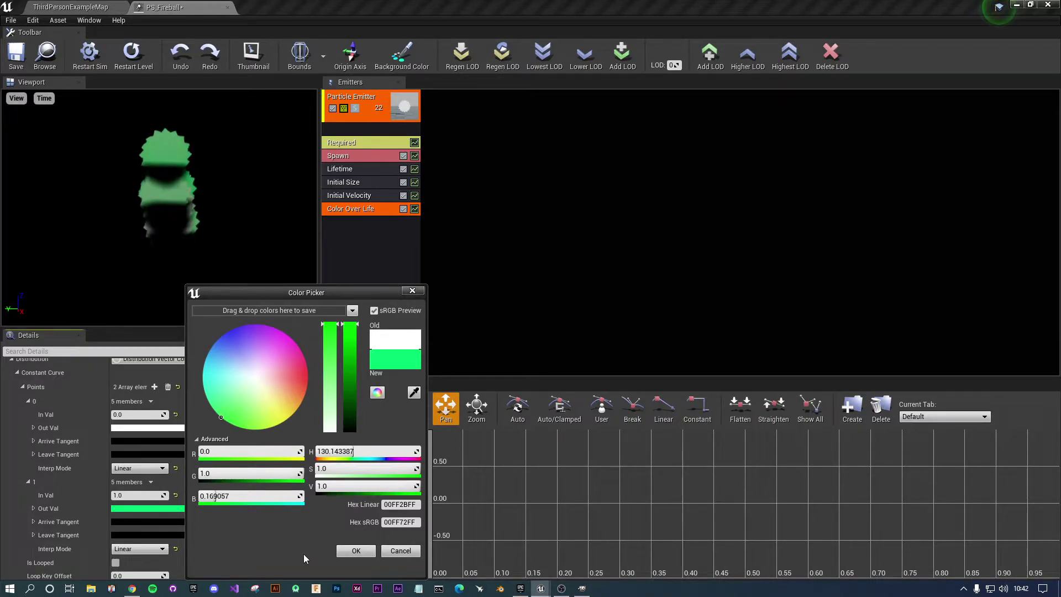
{"action": "left_click", "coordinate": [404, 553]}
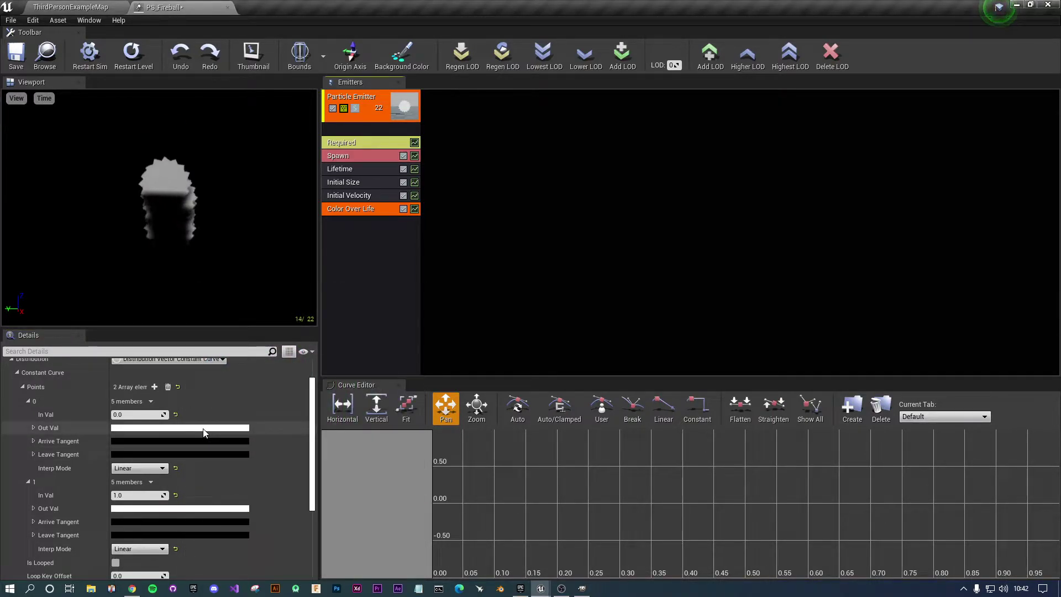
Set the Out Val color of Color Over Life point 0 to yellow.
{"action": "left_click", "coordinate": [201, 428]}
{"action": "left_click_drag", "start_coordinate": [293, 404], "coordinate": [315, 427]}
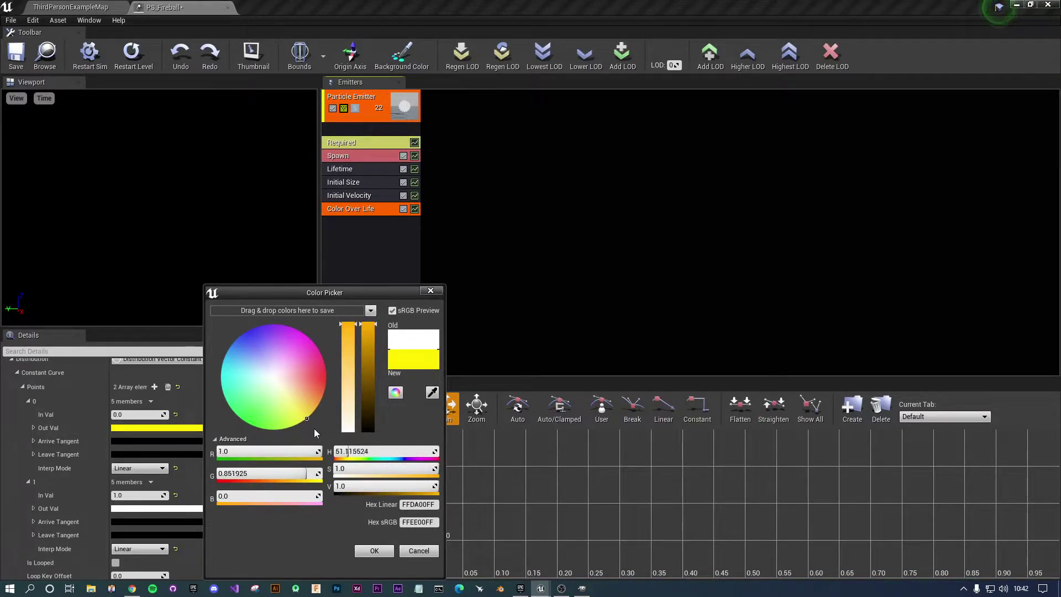
{"action": "left_click", "coordinate": [381, 551]}
Set the Out Val color of Color Over Life point 1 to pure red, with the blue component at 0.
{"action": "left_click", "coordinate": [201, 508]}
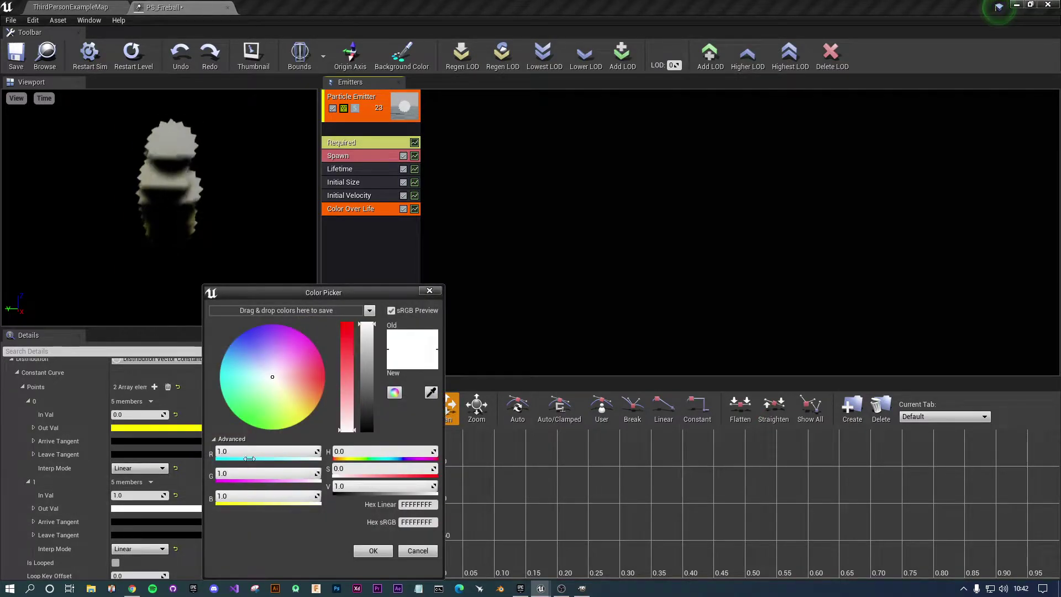
{"action": "mouse_move", "coordinate": [333, 366]}
{"action": "left_mouse_down"}
{"action": "mouse_move", "coordinate": [352, 359]}
{"action": "mouse_move", "coordinate": [347, 373]}
{"action": "left_mouse_up"}
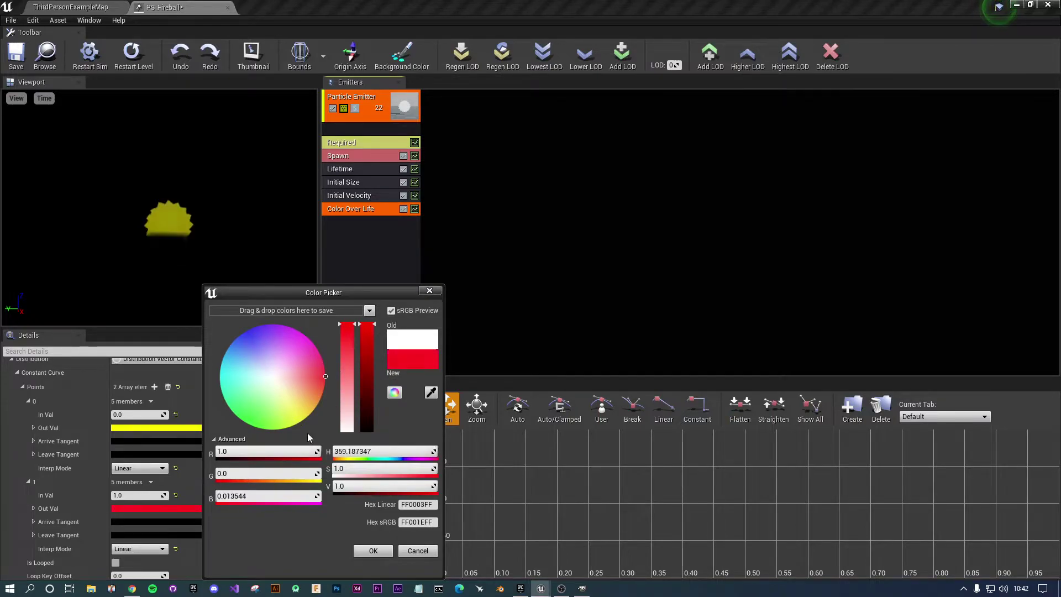
{"action": "left_click", "coordinate": [283, 496]}
{"action": "type", "text": "0"}
{"action": "key", "text": "Return"}
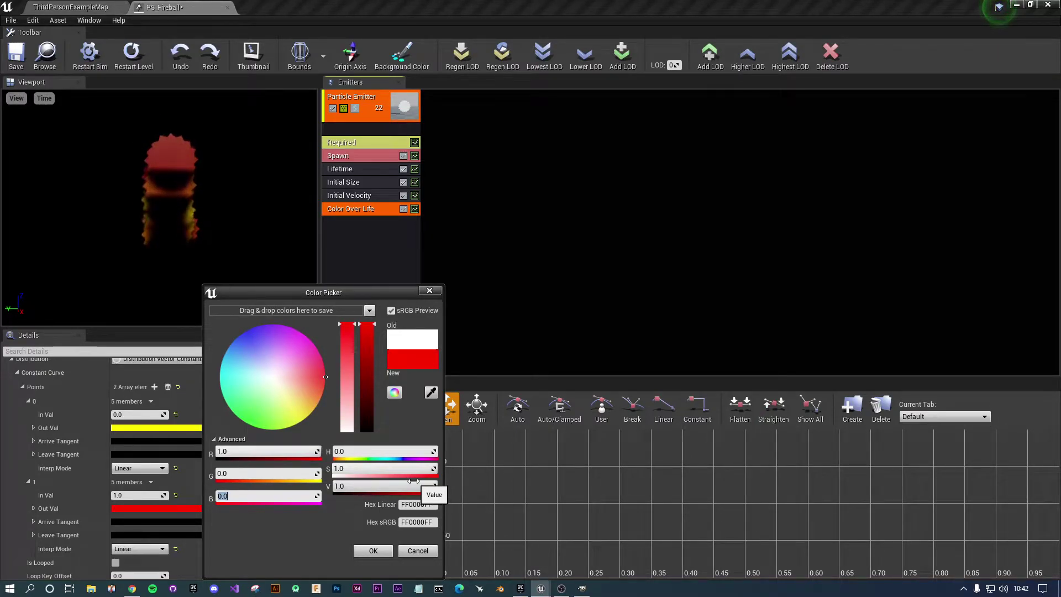
{"action": "left_click", "coordinate": [373, 551]}
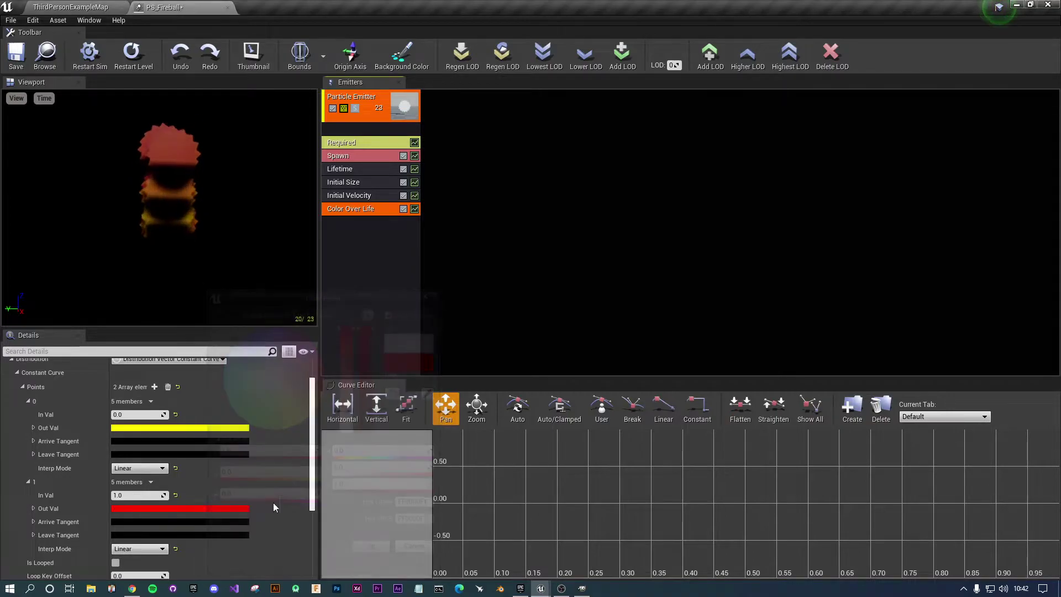
Shift the Out Val color of Color Over Life point 0 to a slightly warmer yellow.
{"action": "left_click", "coordinate": [173, 429]}
{"action": "mouse_move", "coordinate": [274, 415]}
{"action": "left_mouse_down"}
{"action": "mouse_move", "coordinate": [290, 433]}
{"action": "mouse_move", "coordinate": [283, 421]}
{"action": "left_mouse_up"}
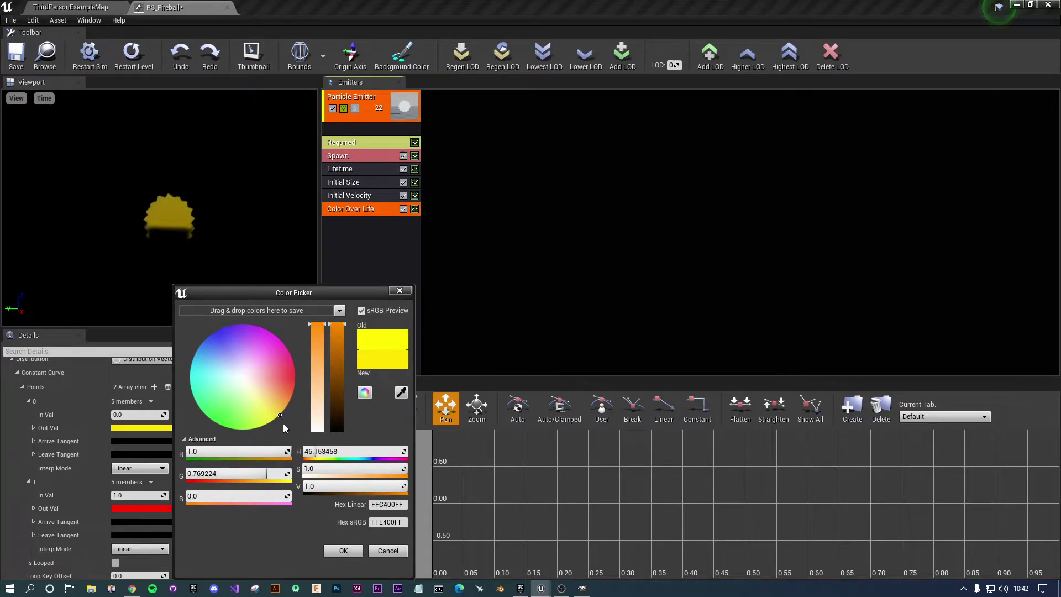
{"action": "left_click", "coordinate": [344, 551]}
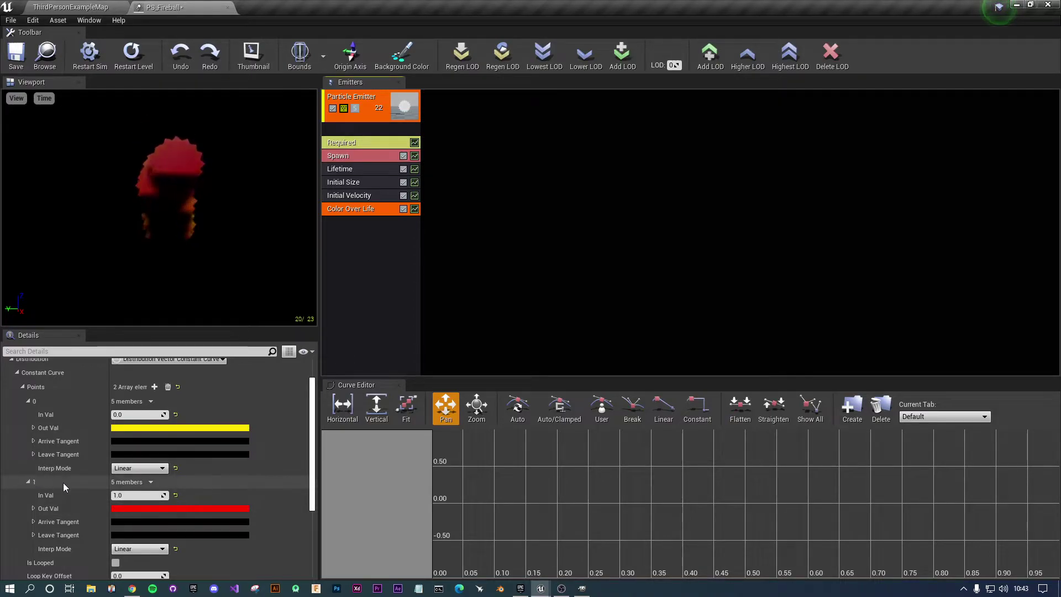
Set the In Val of Color Over Life point 1 to 0.6.
{"action": "left_click", "coordinate": [133, 495]}
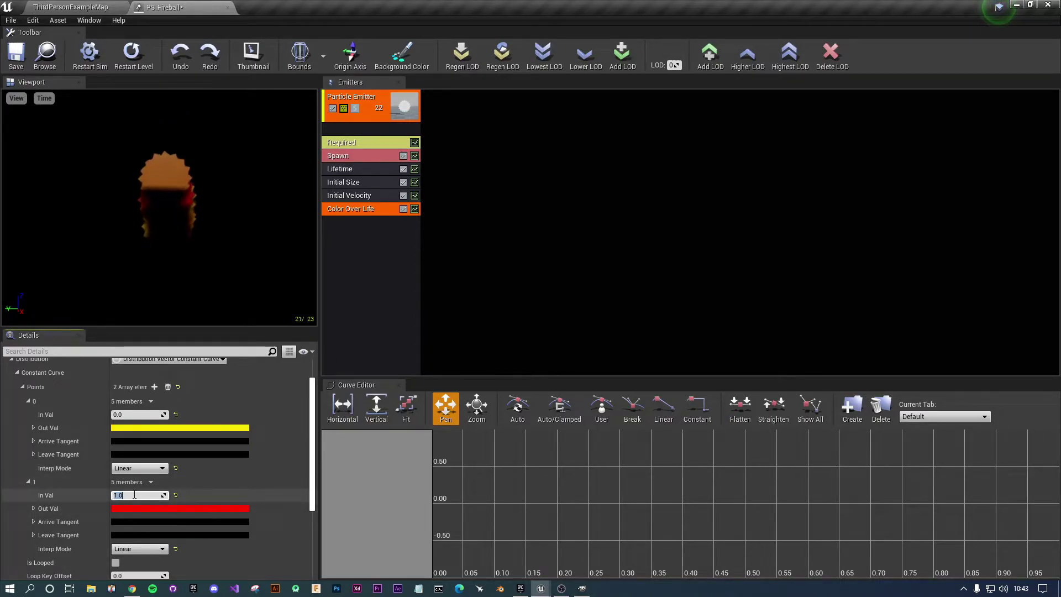
{"action": "type", "text": "0.6"}
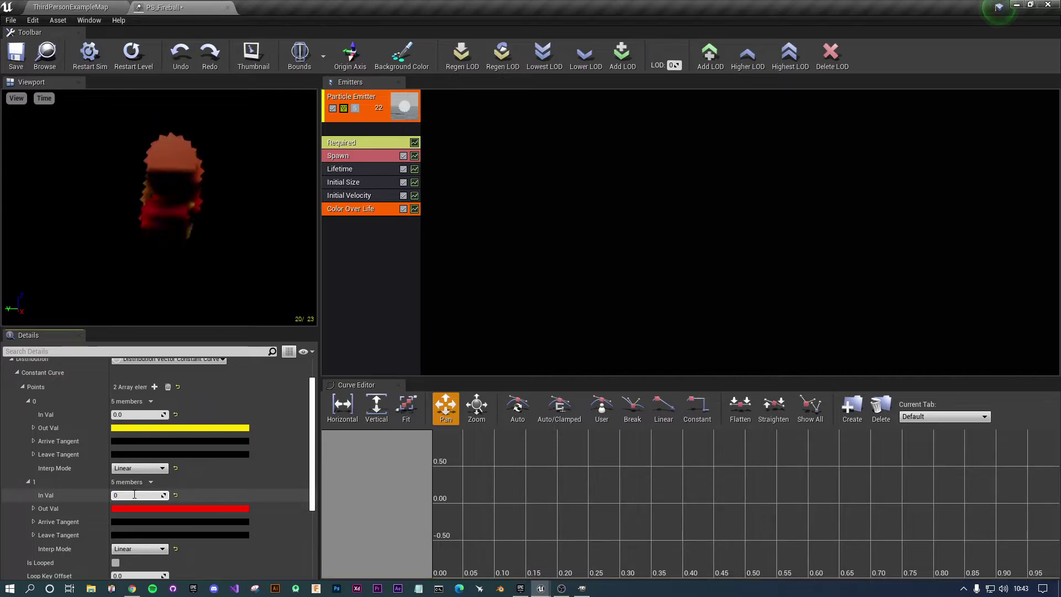
{"action": "key", "text": "Return"}
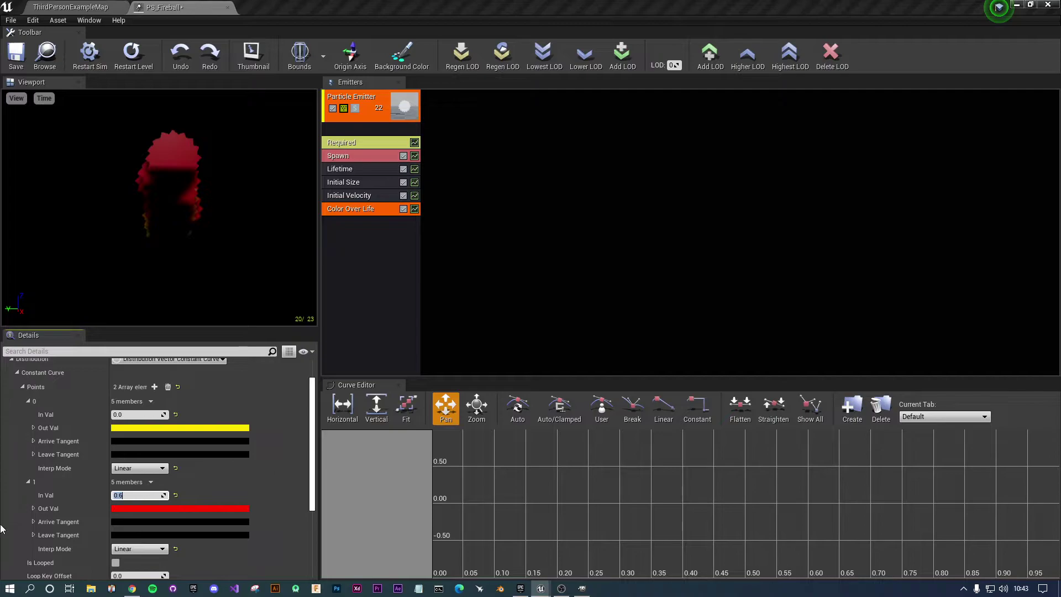
Expand the Alpha Over Life constant curve down to point 0 and examine its In Val, Out Val and tangent settings.
{"action": "scroll", "coordinate": [91, 490], "scroll_direction": "down", "scroll_amount": 5}
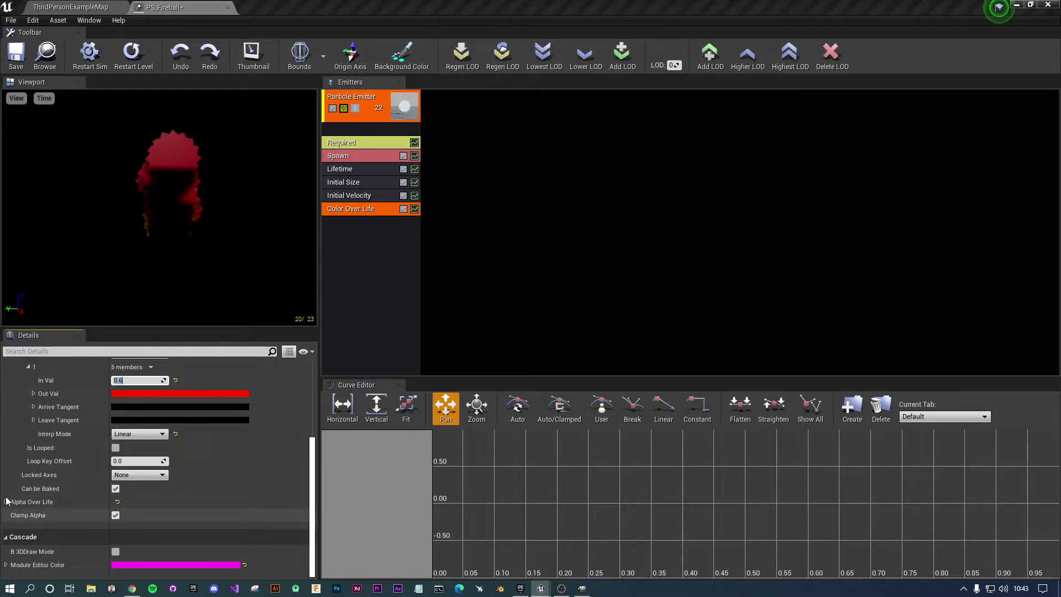
{"action": "left_click", "coordinate": [6, 501]}
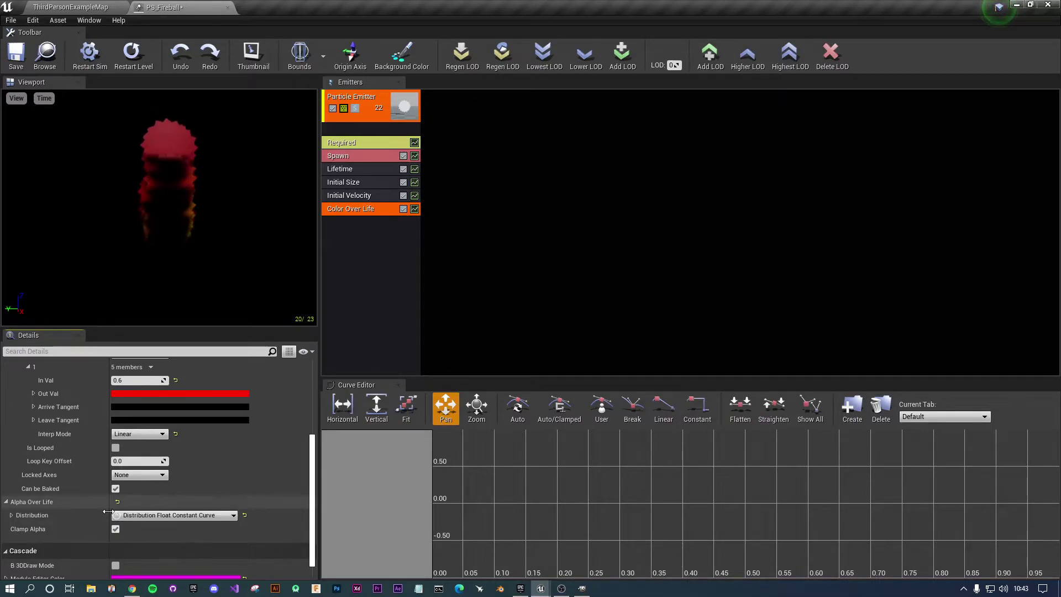
{"action": "left_click", "coordinate": [10, 514]}
{"action": "left_click", "coordinate": [17, 528]}
{"action": "scroll", "coordinate": [62, 525], "scroll_direction": "down", "scroll_amount": 3}
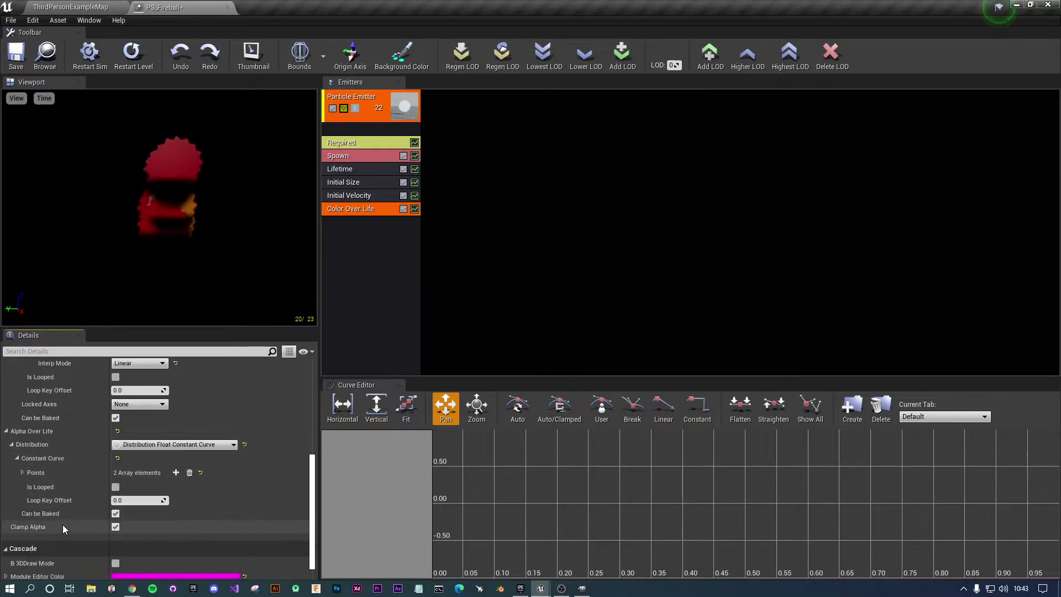
{"action": "left_click", "coordinate": [22, 472]}
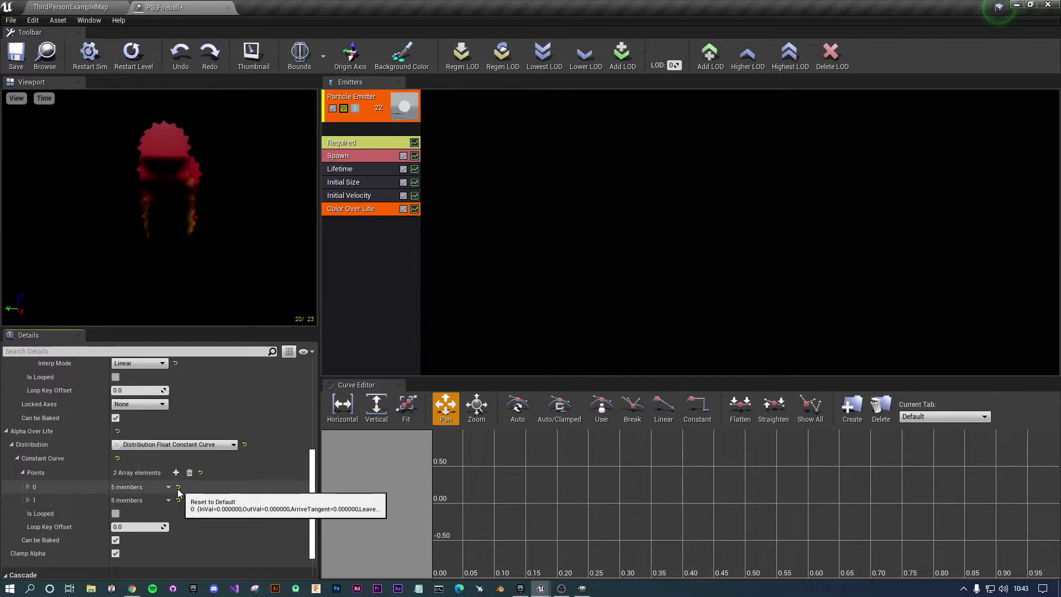
{"action": "left_click", "coordinate": [28, 487]}
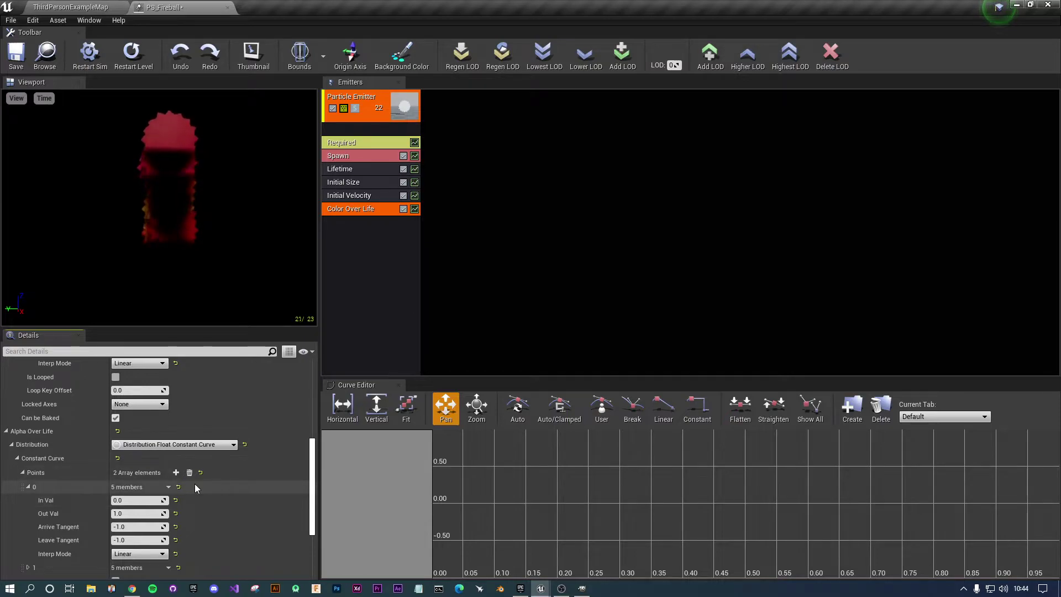
{"action": "scroll", "coordinate": [176, 537], "scroll_direction": "down", "scroll_amount": 2}
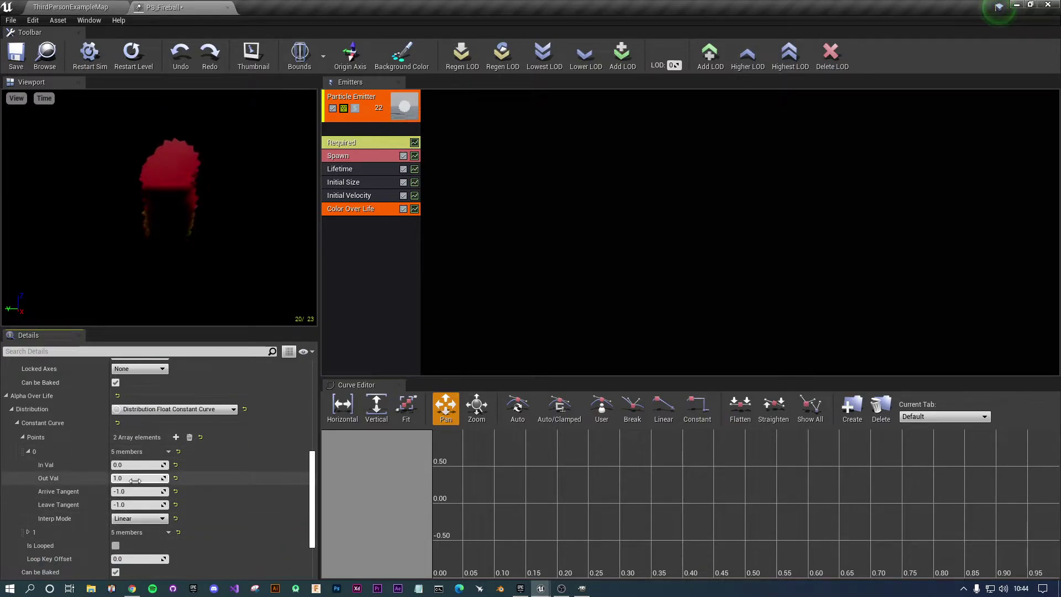
{"action": "scroll", "coordinate": [185, 519], "scroll_direction": "down", "scroll_amount": 10}
{"action": "scroll", "coordinate": [187, 529], "scroll_direction": "down", "scroll_amount": 1}
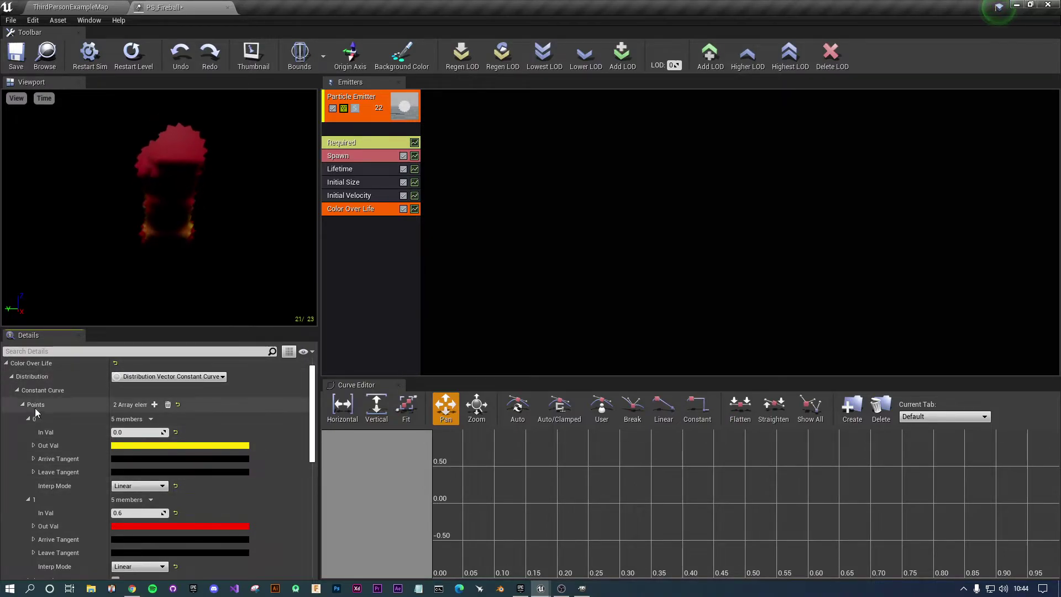
Add a Size By Life module to the particle emitter.
{"action": "left_click", "coordinate": [379, 257]}
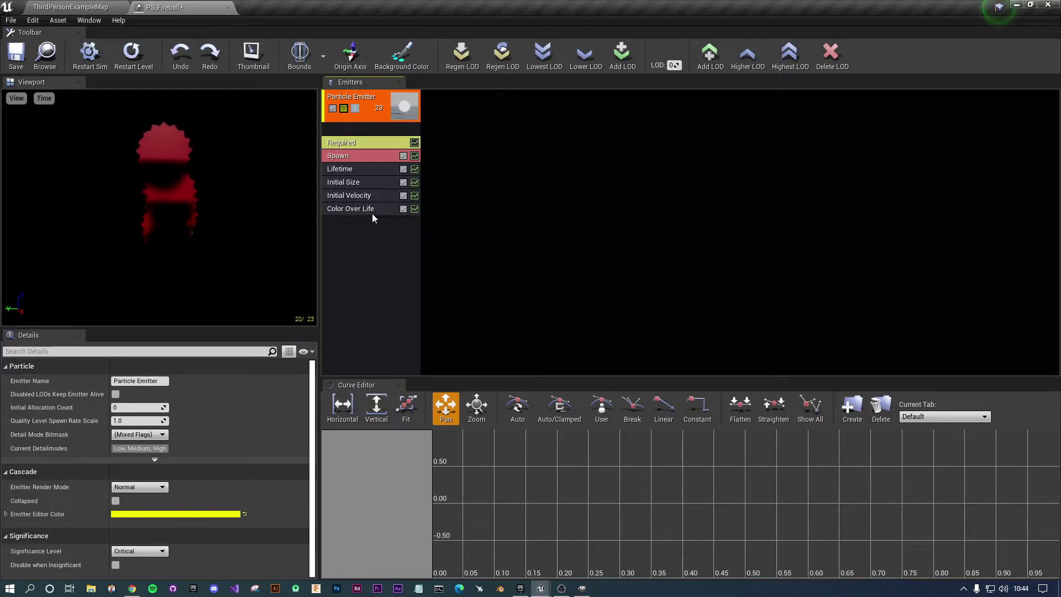
{"action": "right_click", "coordinate": [379, 295]}
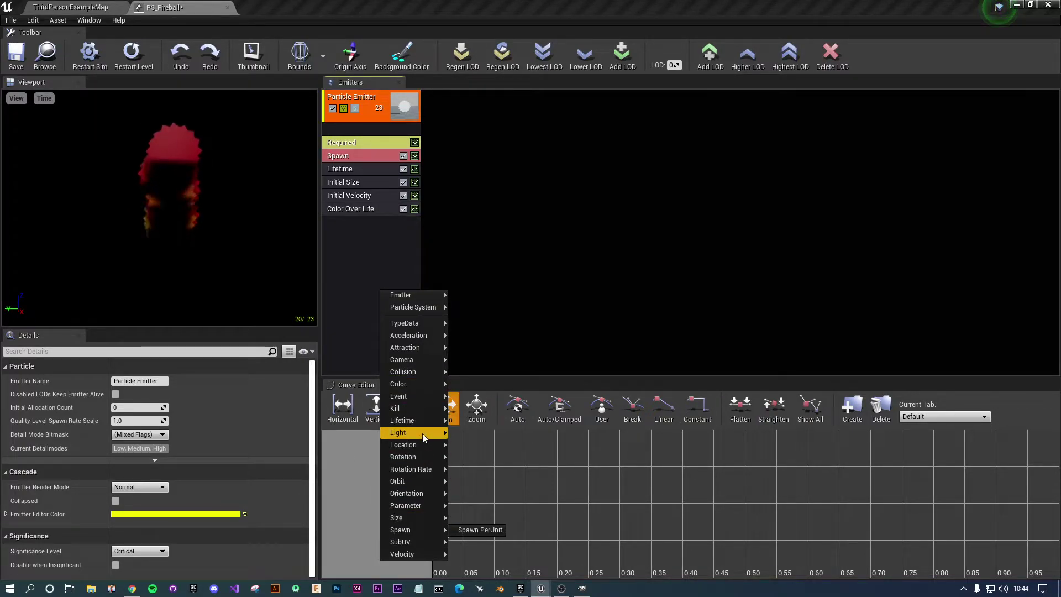
{"action": "mouse_move", "coordinate": [433, 361]}
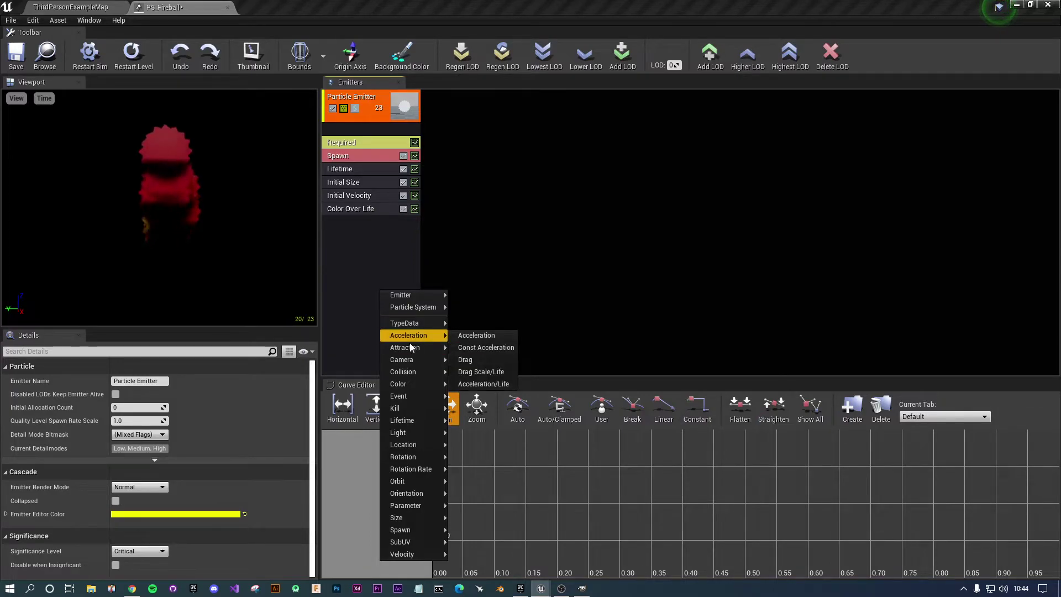
{"action": "mouse_move", "coordinate": [396, 505]}
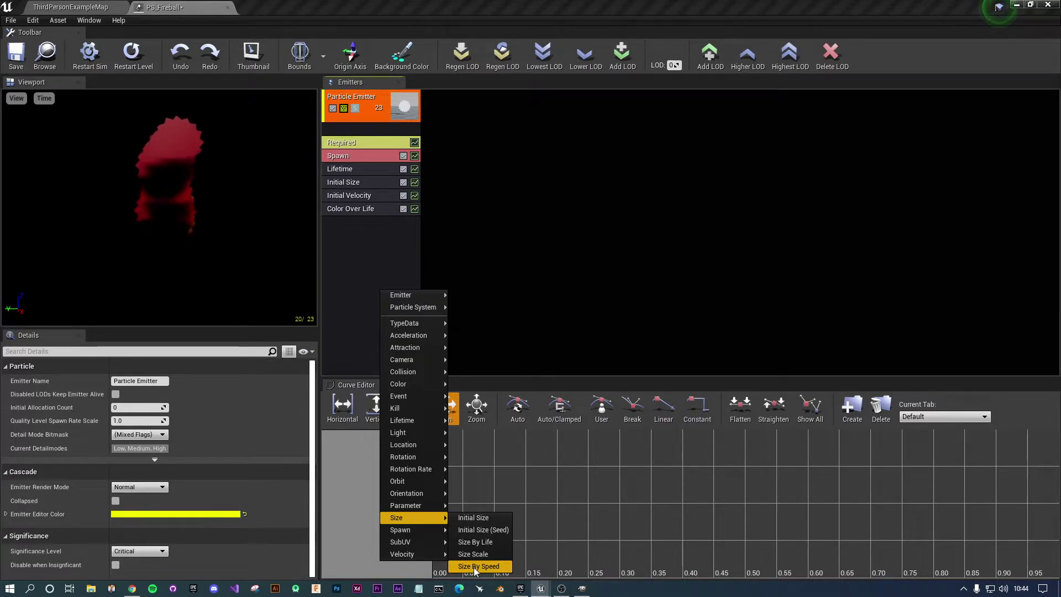
{"action": "left_click", "coordinate": [473, 543]}
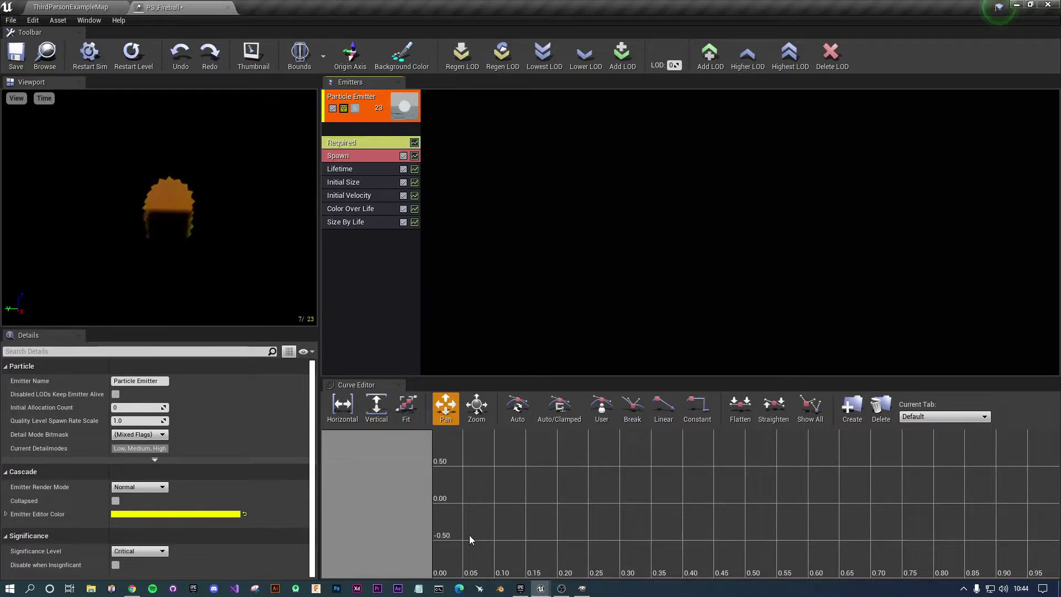
Expand the Size By Life module's Life Multiplier constant curve down to the settings of points 0 and 1.
{"action": "left_click", "coordinate": [359, 222]}
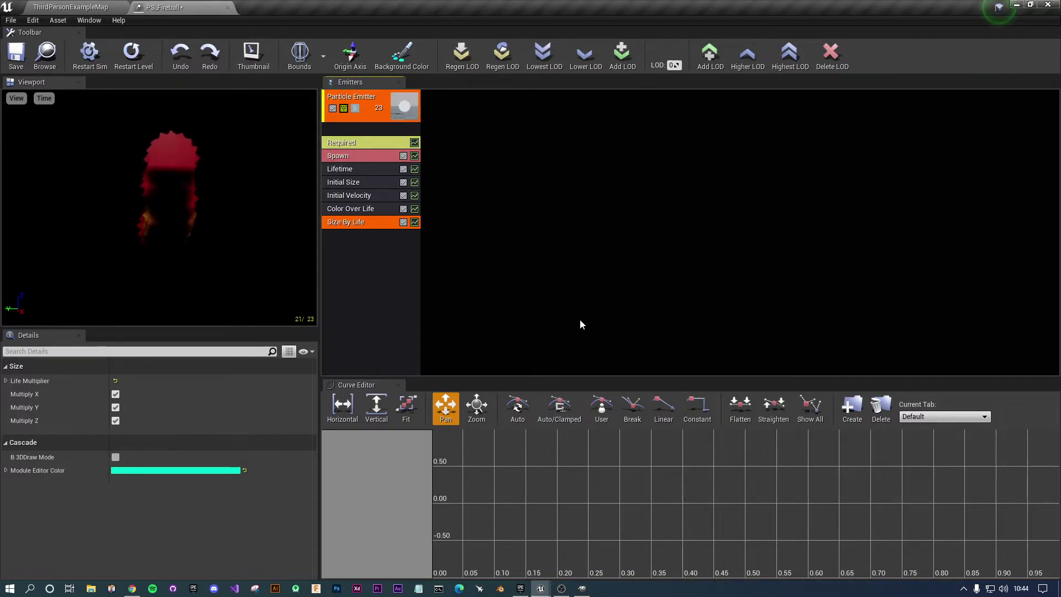
{"action": "left_click", "coordinate": [6, 381]}
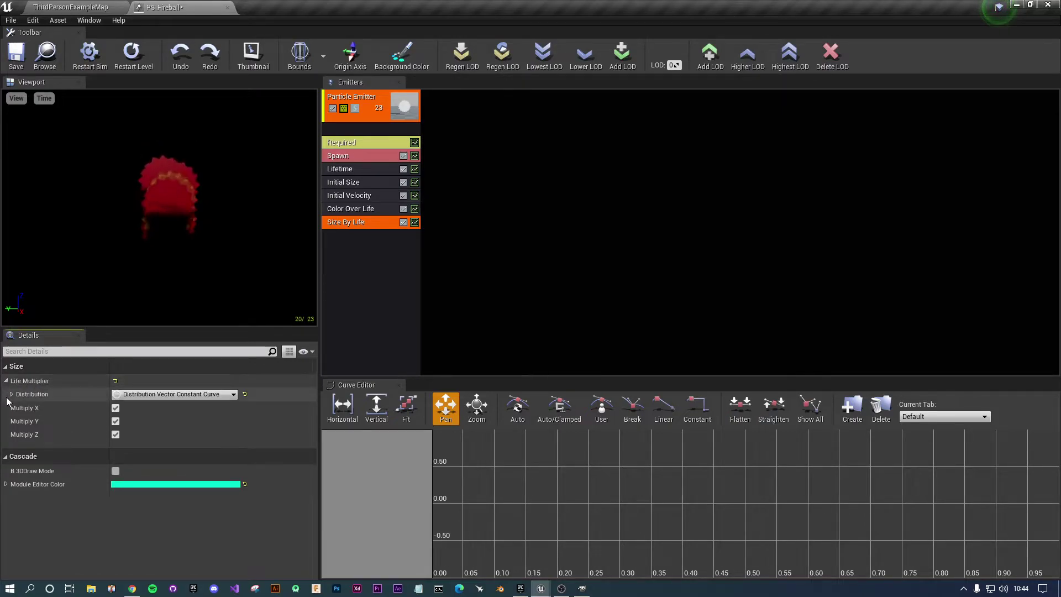
{"action": "left_click", "coordinate": [11, 394]}
{"action": "left_click", "coordinate": [17, 408]}
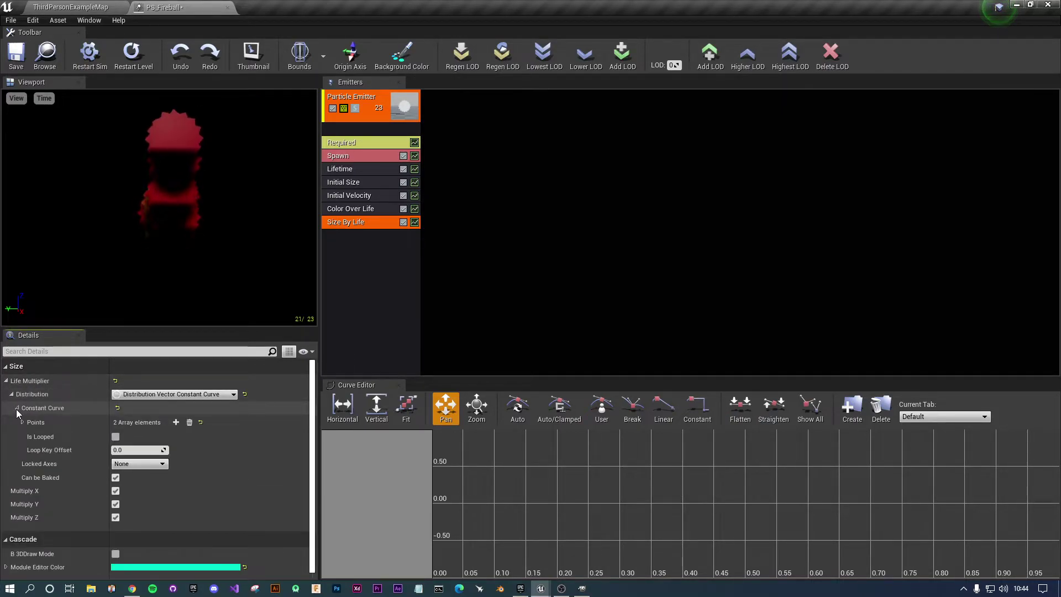
{"action": "left_click", "coordinate": [23, 423]}
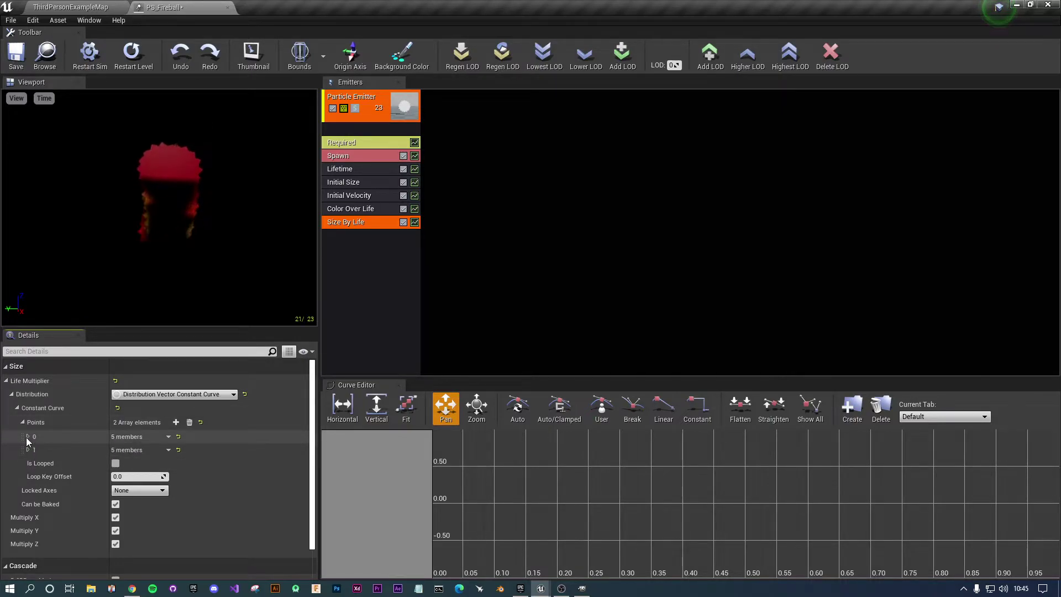
{"action": "left_click", "coordinate": [28, 435]}
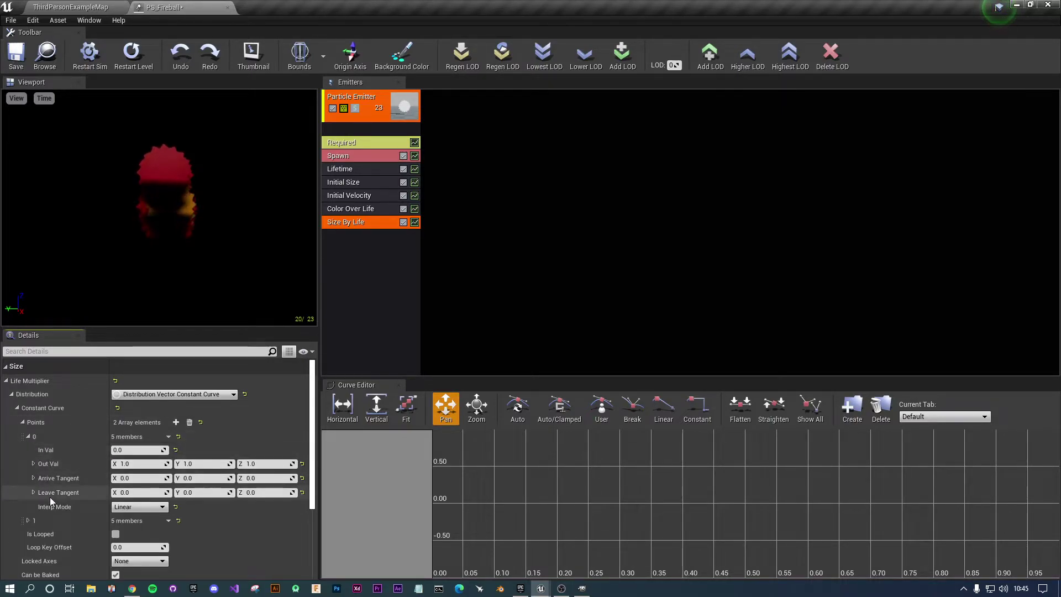
{"action": "left_click", "coordinate": [28, 521]}
{"action": "scroll", "coordinate": [32, 520], "scroll_direction": "down", "scroll_amount": 2}
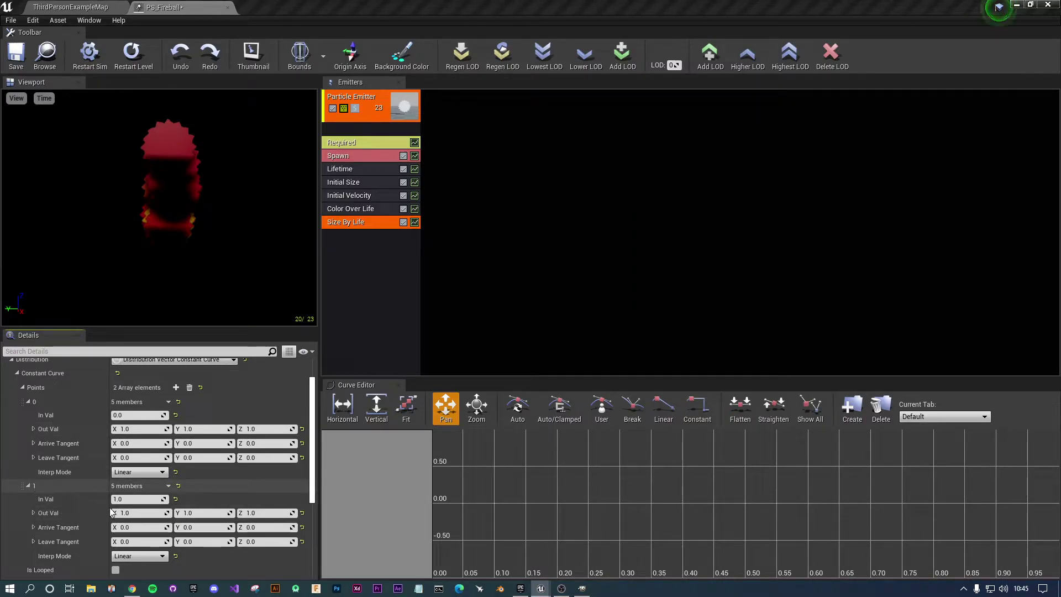
Set the Out Val of Life Multiplier point 1 to 0.5 on X, Y and Z.
{"action": "left_click", "coordinate": [144, 513]}
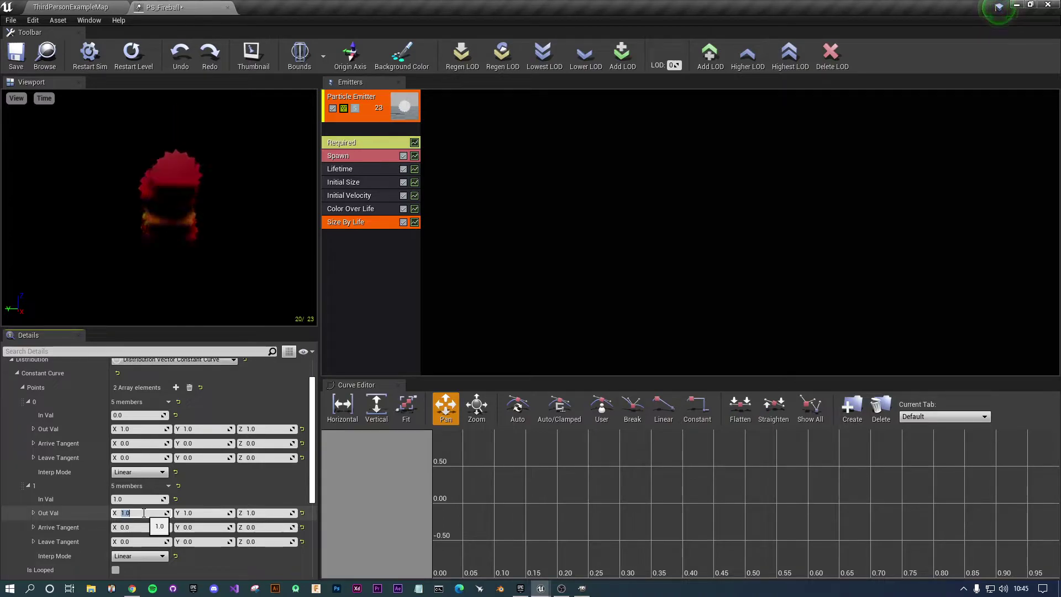
{"action": "type", "text": "0.5"}
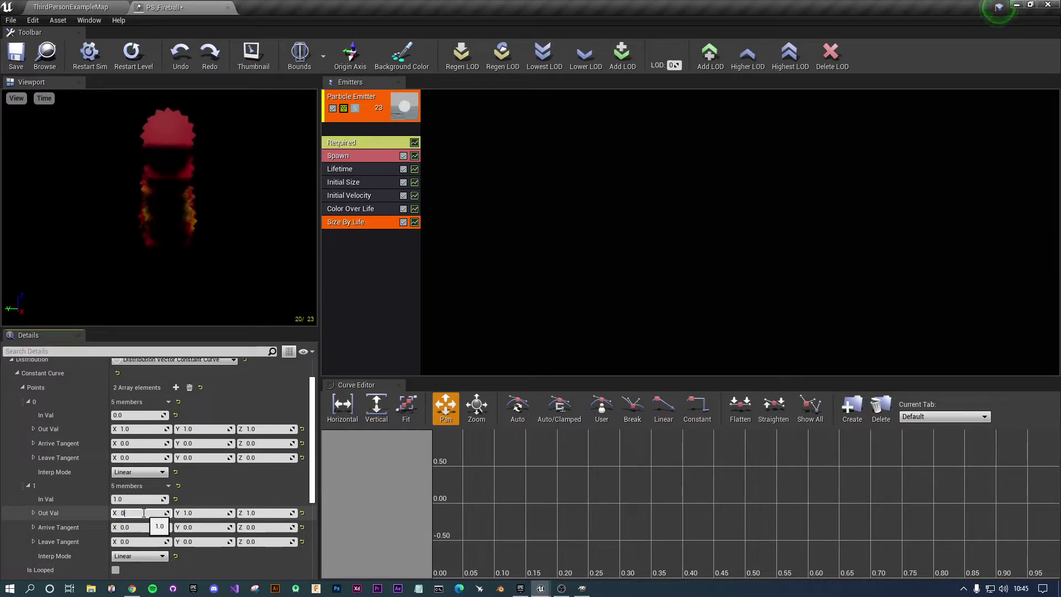
{"action": "key", "text": "Tab"}
{"action": "type", "text": "0.5"}
{"action": "key", "text": "Tab"}
{"action": "type", "text": "0.5"}
{"action": "key", "text": "Return"}
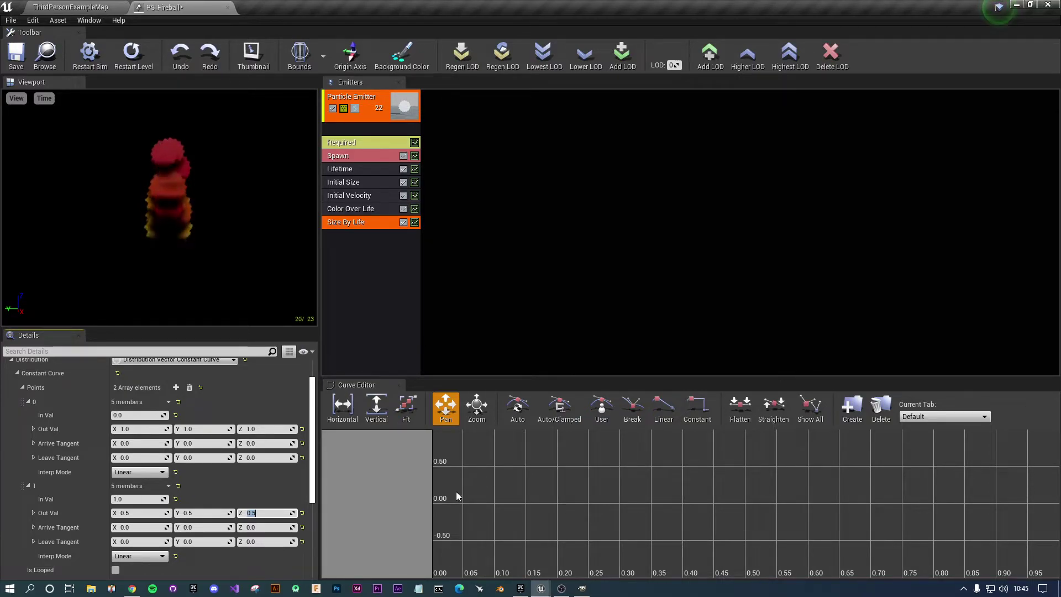
Add a Light module to the particle emitter and open its settings.
{"action": "scroll", "coordinate": [61, 436], "scroll_direction": "up", "scroll_amount": 2}
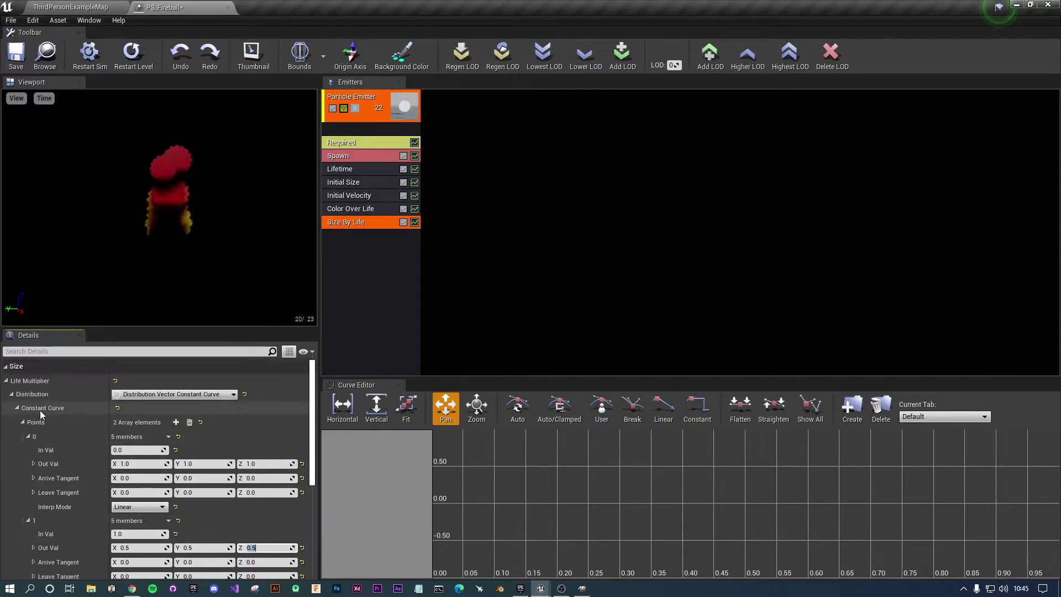
{"action": "left_click", "coordinate": [370, 309]}
{"action": "right_click", "coordinate": [357, 297]}
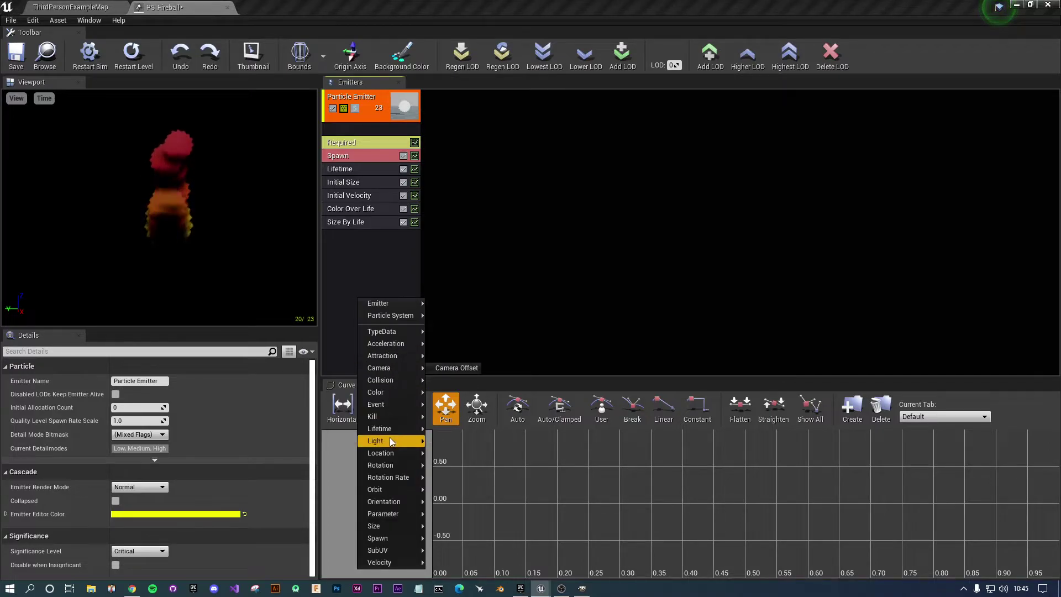
{"action": "mouse_move", "coordinate": [379, 440]}
{"action": "left_click", "coordinate": [463, 439]}
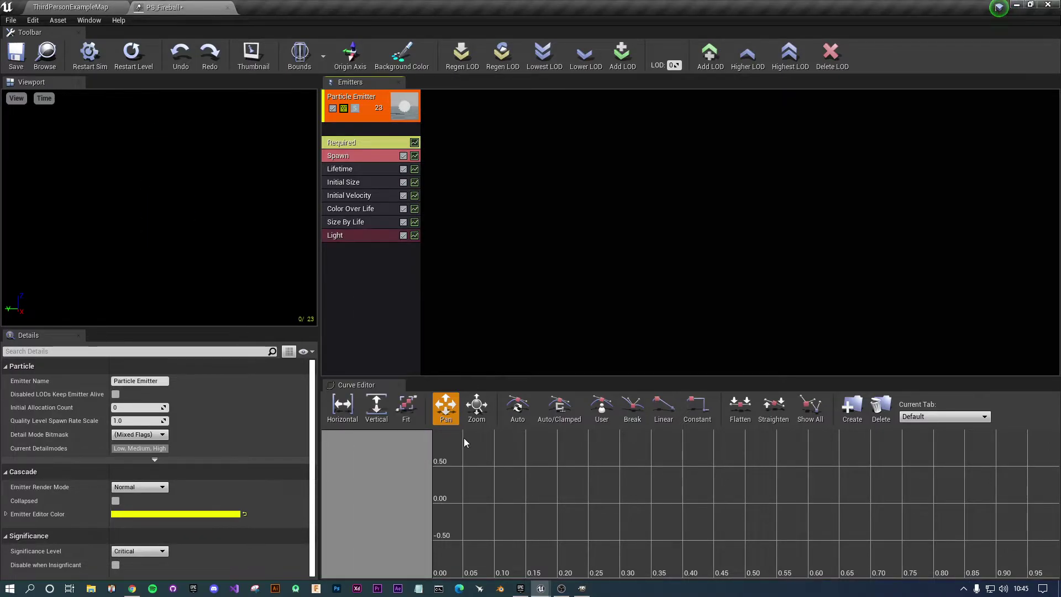
{"action": "left_click", "coordinate": [366, 237]}
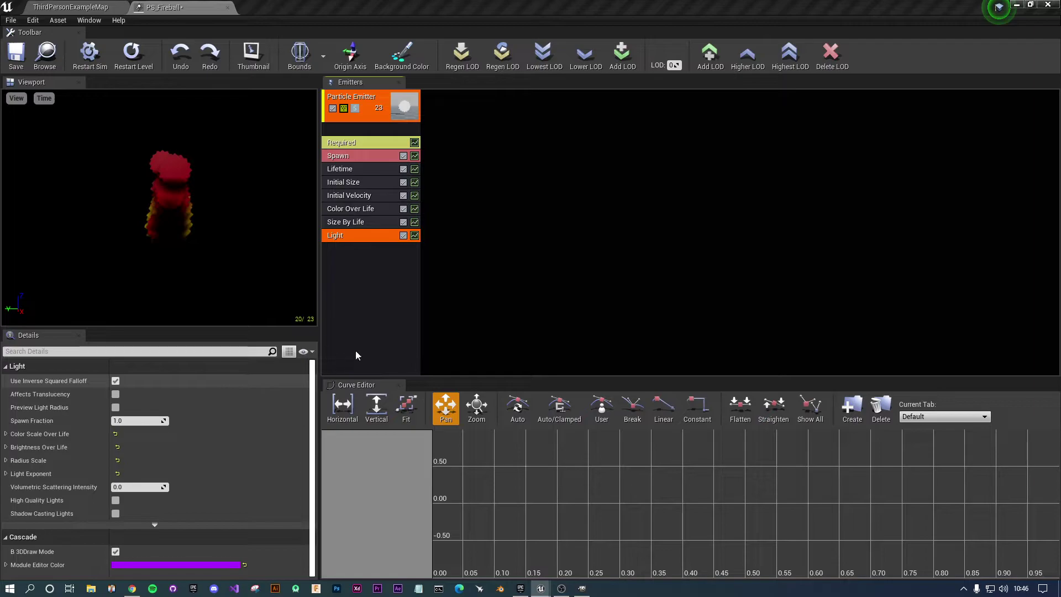
{"action": "left_click", "coordinate": [334, 352]}
{"action": "left_click", "coordinate": [356, 236]}
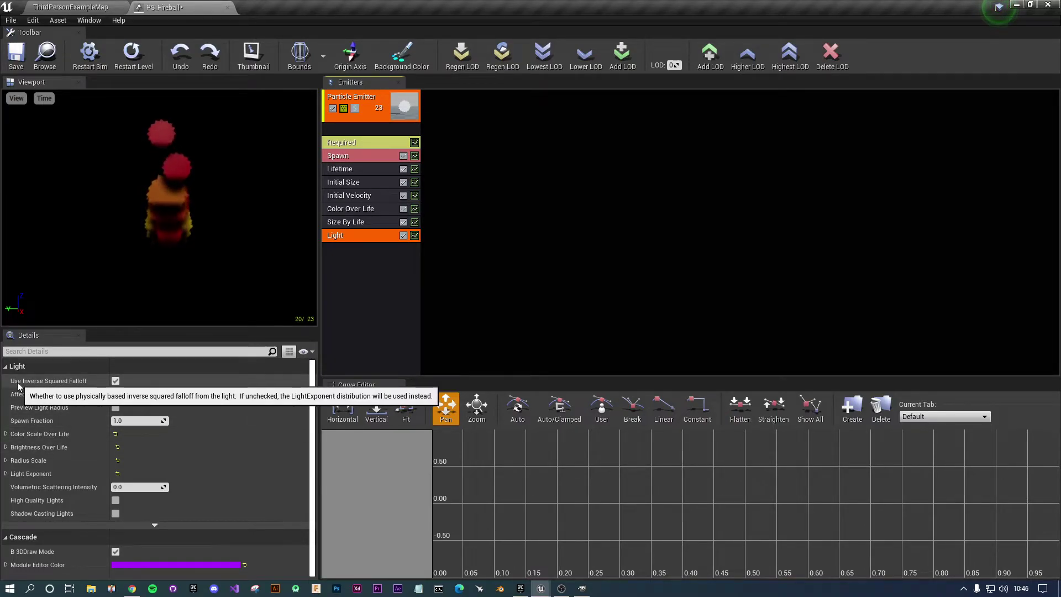
Turn off Use Inverse Squared Falloff in the Light module.
{"action": "left_click", "coordinate": [116, 380]}
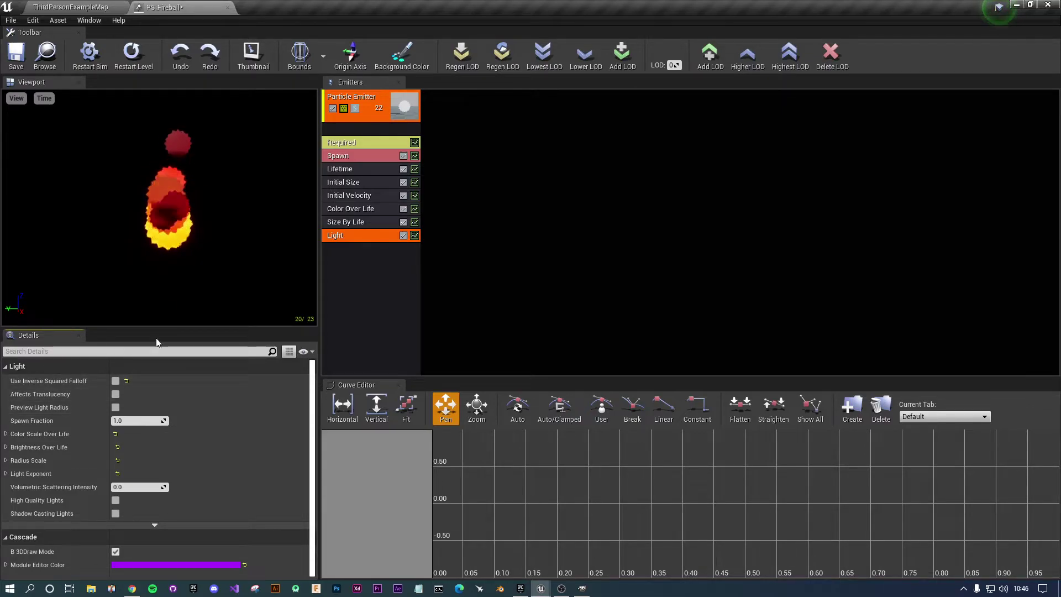
{"action": "left_click", "coordinate": [115, 381]}
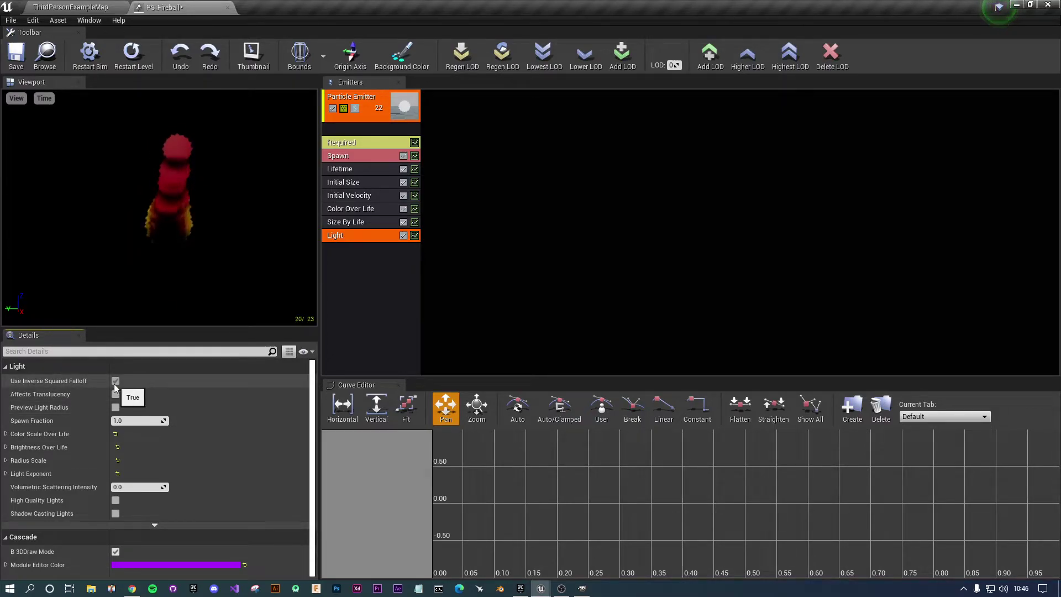
{"action": "left_click", "coordinate": [115, 381]}
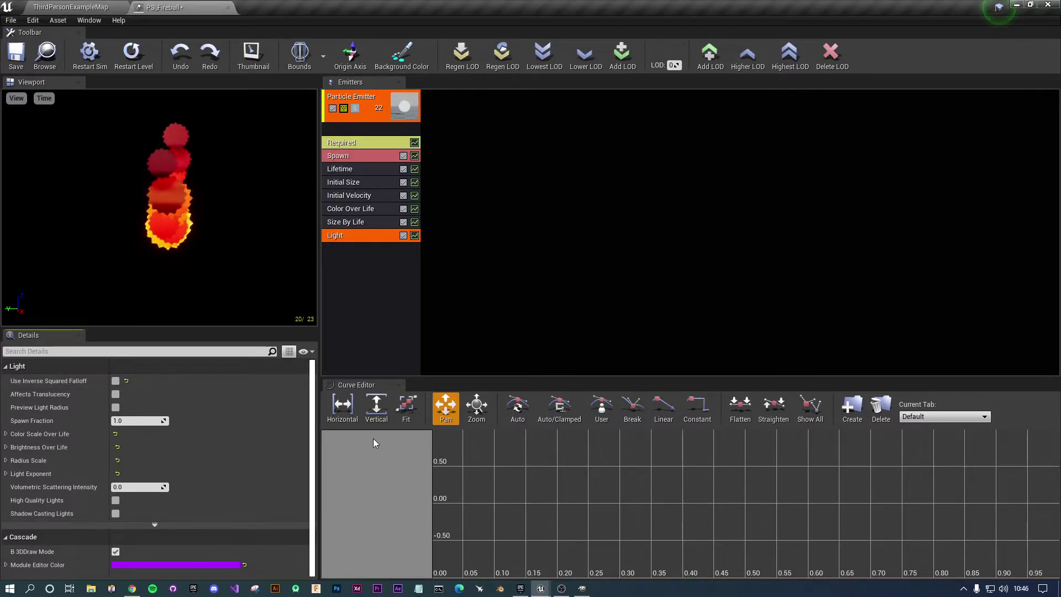
Change the Light module's Brightness Over Life distribution to Distribution Float Constant Curve.
{"action": "left_click", "coordinate": [6, 447]}
{"action": "scroll", "coordinate": [11, 449], "scroll_direction": "down", "scroll_amount": 1}
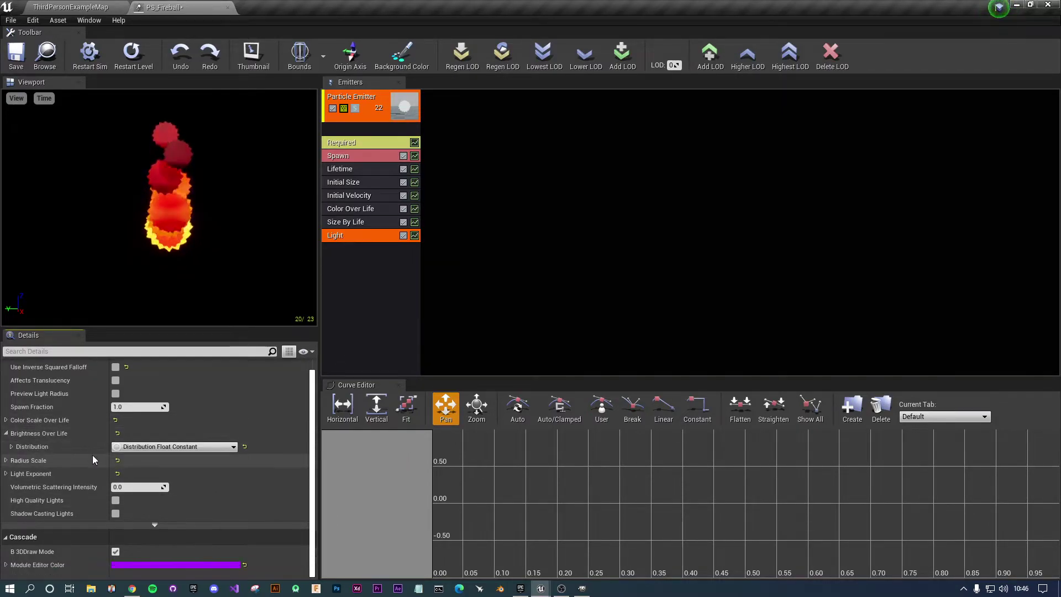
{"action": "left_click", "coordinate": [12, 447]}
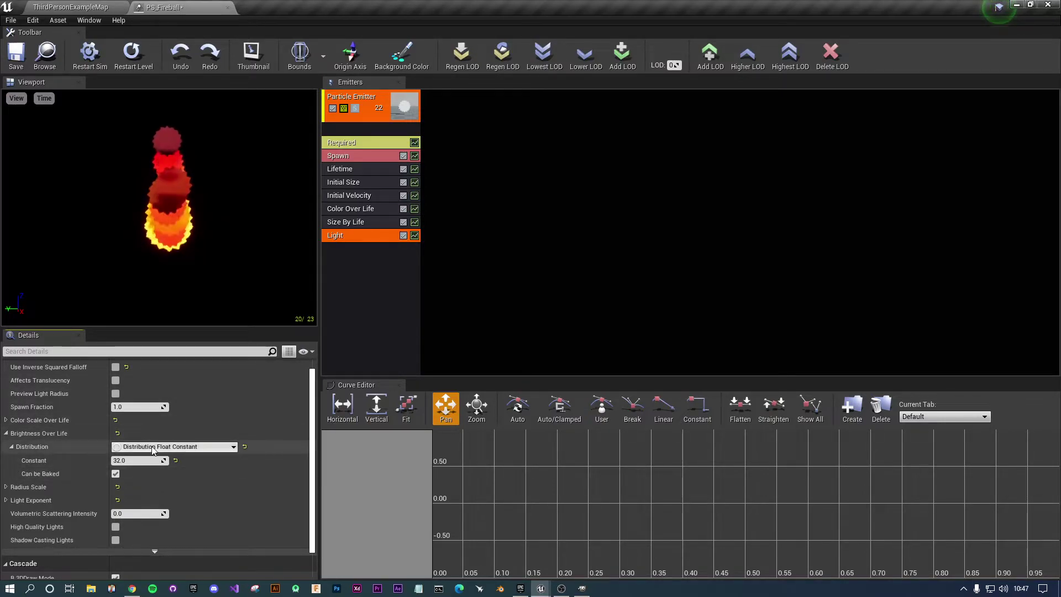
{"action": "left_click", "coordinate": [188, 446]}
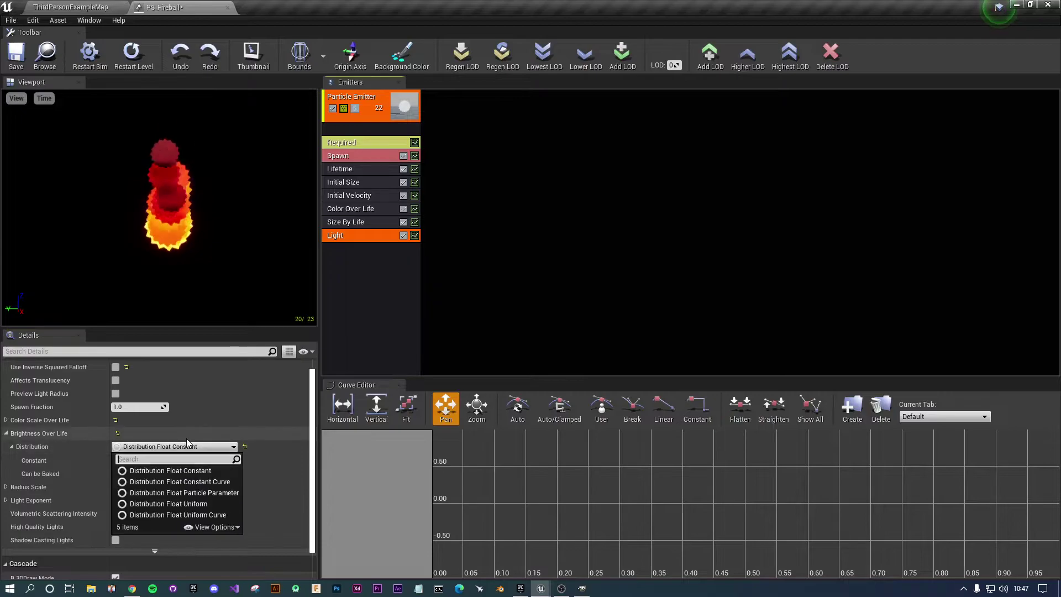
{"action": "left_click", "coordinate": [212, 481]}
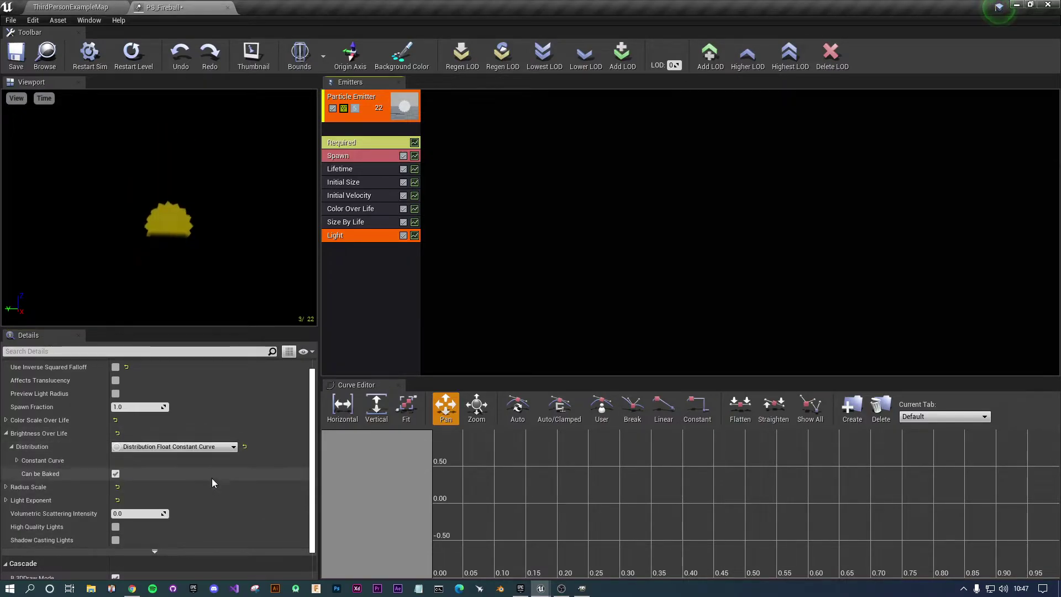
Add two points to the Brightness Over Life constant curve and expand the settings of point 0.
{"action": "left_click", "coordinate": [17, 461]}
{"action": "left_click", "coordinate": [22, 475]}
{"action": "left_click", "coordinate": [175, 474]}
{"action": "left_click", "coordinate": [27, 488]}
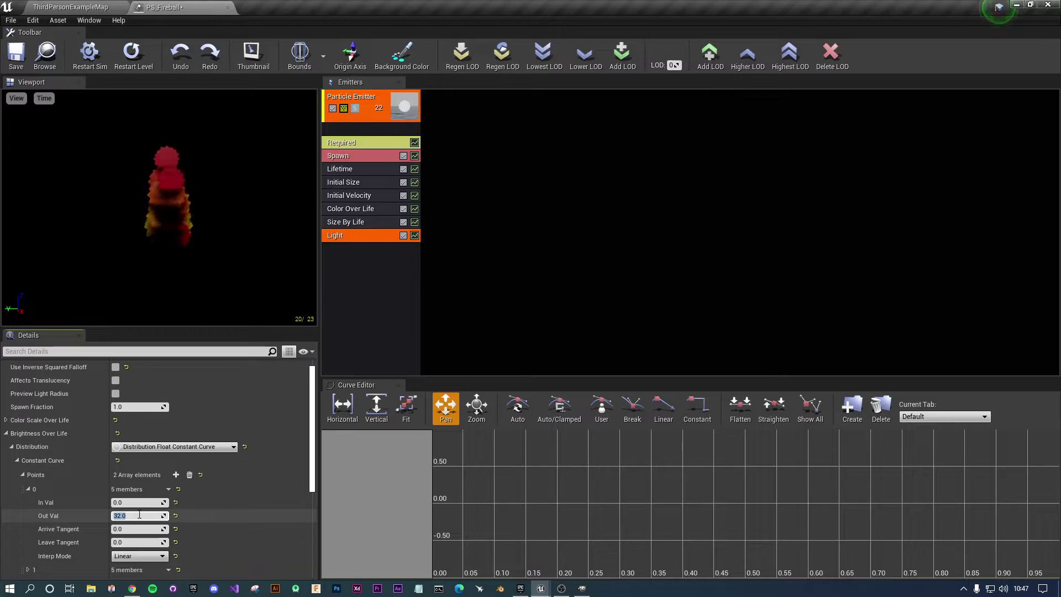
Set both In Val and Out Val of Brightness Over Life point 0 to 32.
{"action": "key", "text": "Return"}
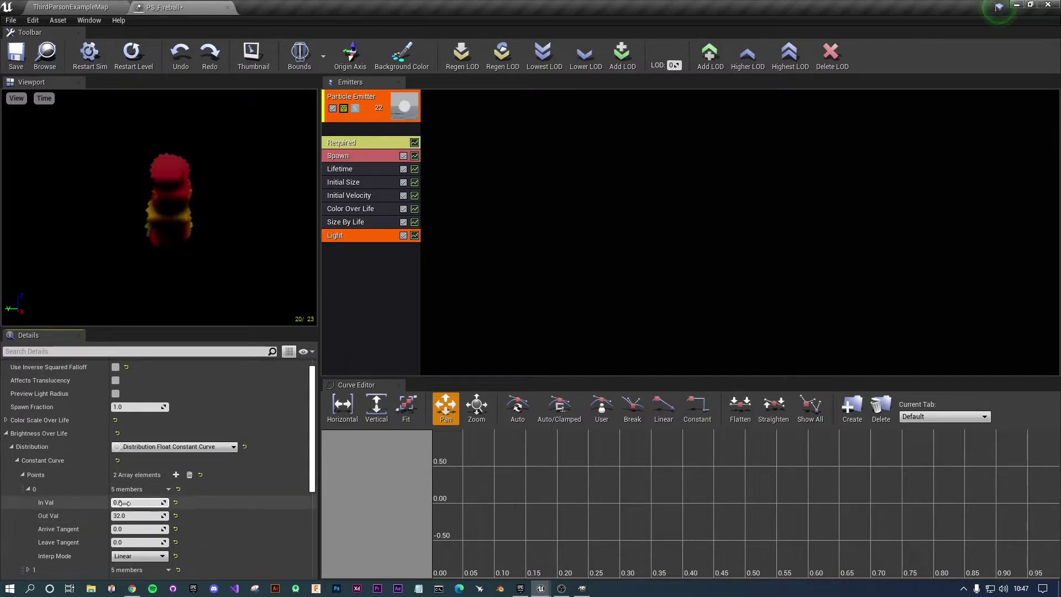
{"action": "type", "text": "32.0"}
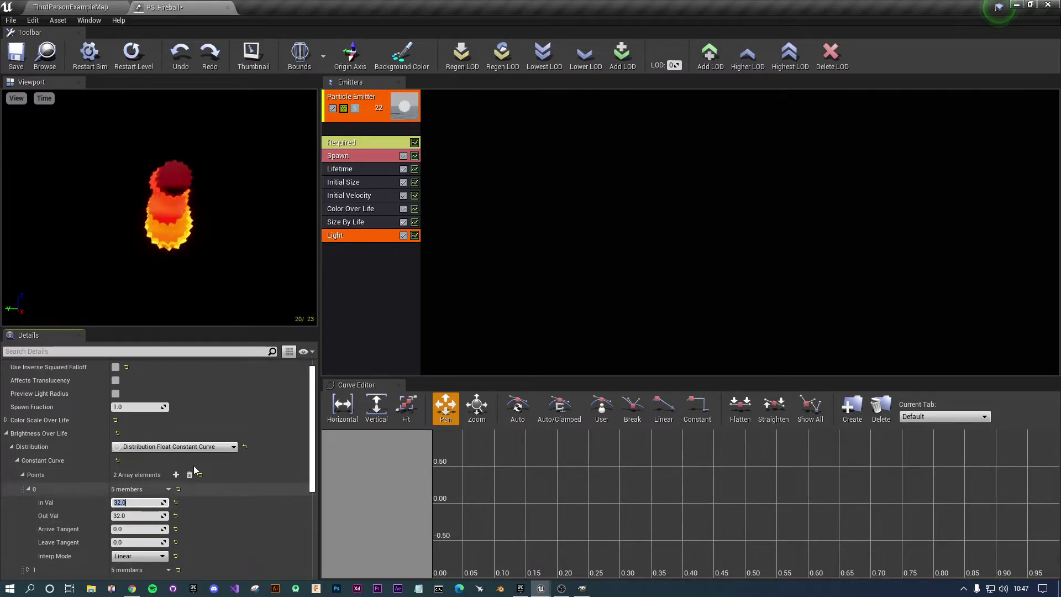
{"action": "left_click", "coordinate": [145, 515]}
{"action": "type", "text": "0"}
{"action": "key", "text": "Return"}
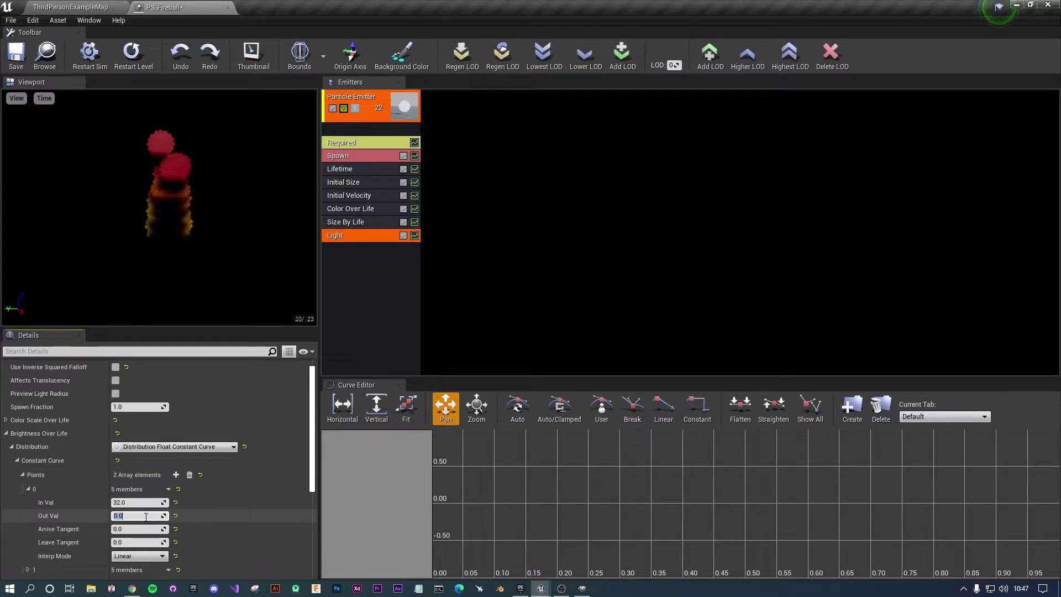
{"action": "key", "text": "Return"}
Expand Brightness Over Life point 1 and review both points' values, the available distribution types and the remaining Light settings.
{"action": "scroll", "coordinate": [57, 519], "scroll_direction": "down", "scroll_amount": 3}
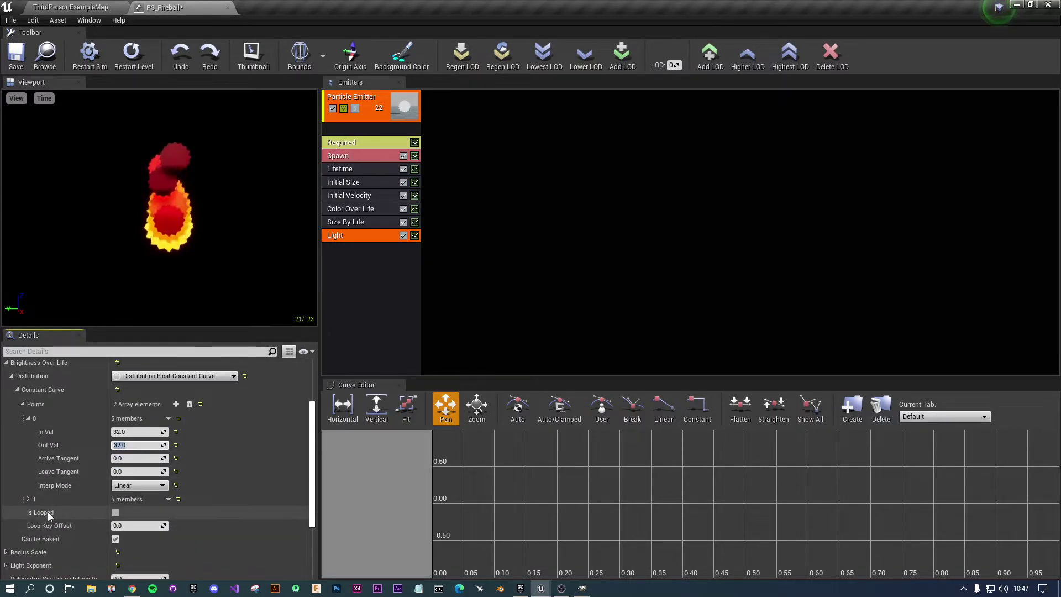
{"action": "left_click", "coordinate": [28, 499]}
{"action": "scroll", "coordinate": [127, 458], "scroll_direction": "down", "scroll_amount": 3}
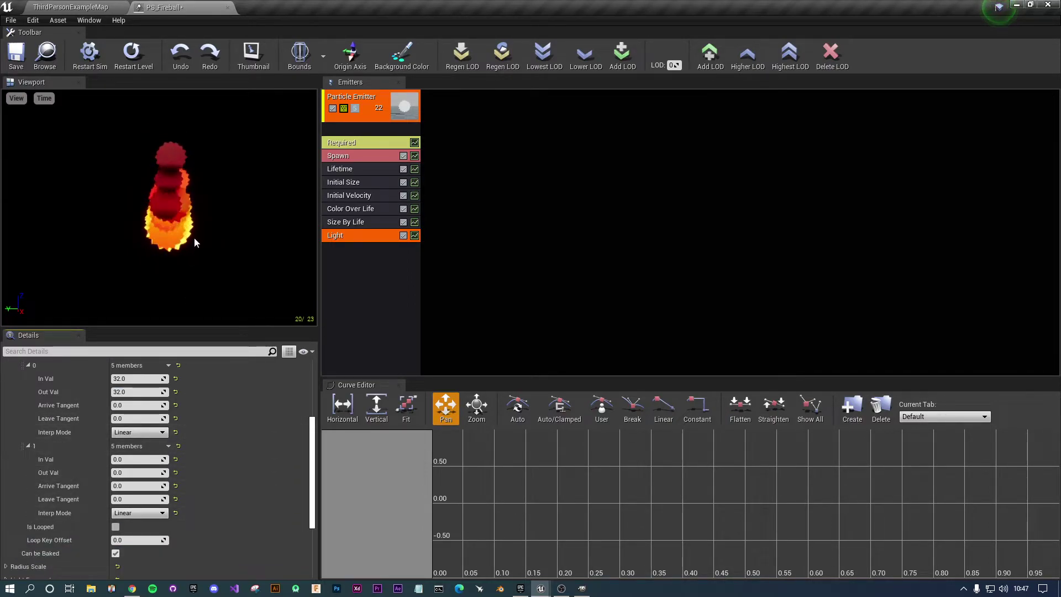
{"action": "scroll", "coordinate": [124, 366], "scroll_direction": "up", "scroll_amount": 5}
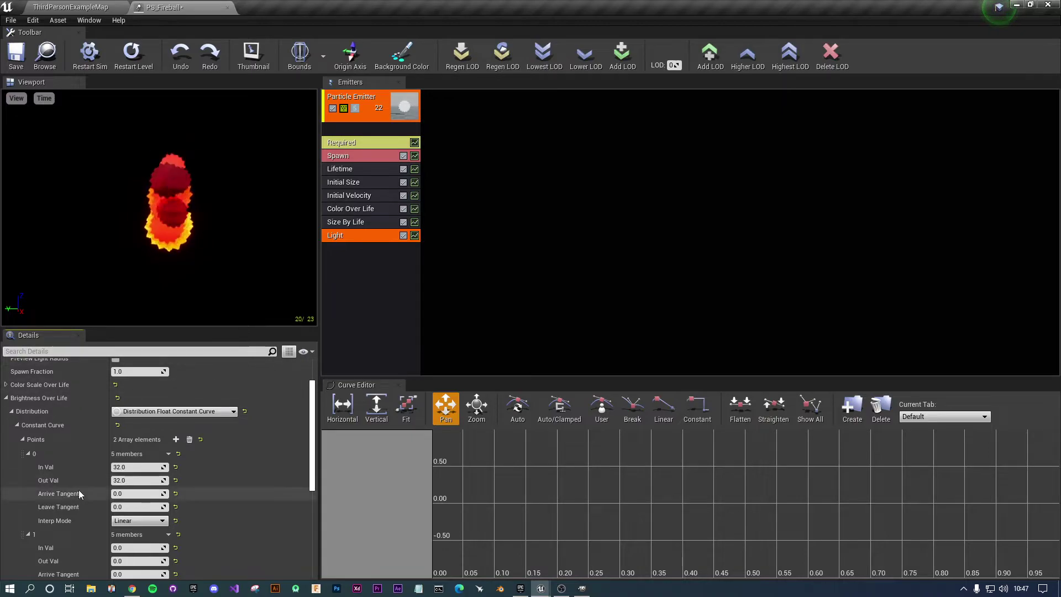
{"action": "scroll", "coordinate": [79, 490], "scroll_direction": "down", "scroll_amount": 3}
{"action": "scroll", "coordinate": [154, 464], "scroll_direction": "up", "scroll_amount": 3}
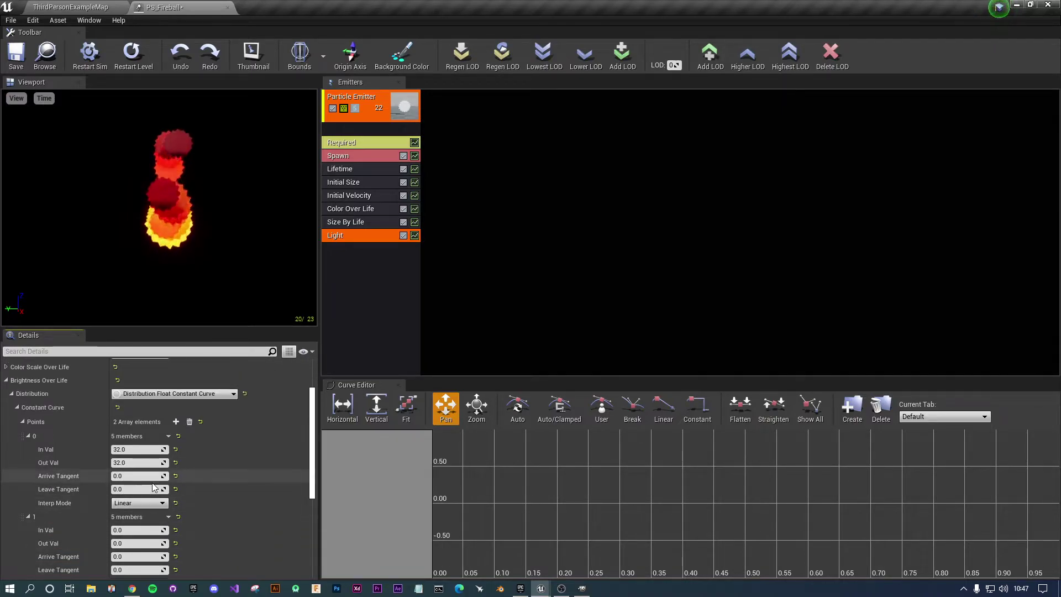
{"action": "left_click", "coordinate": [166, 393]}
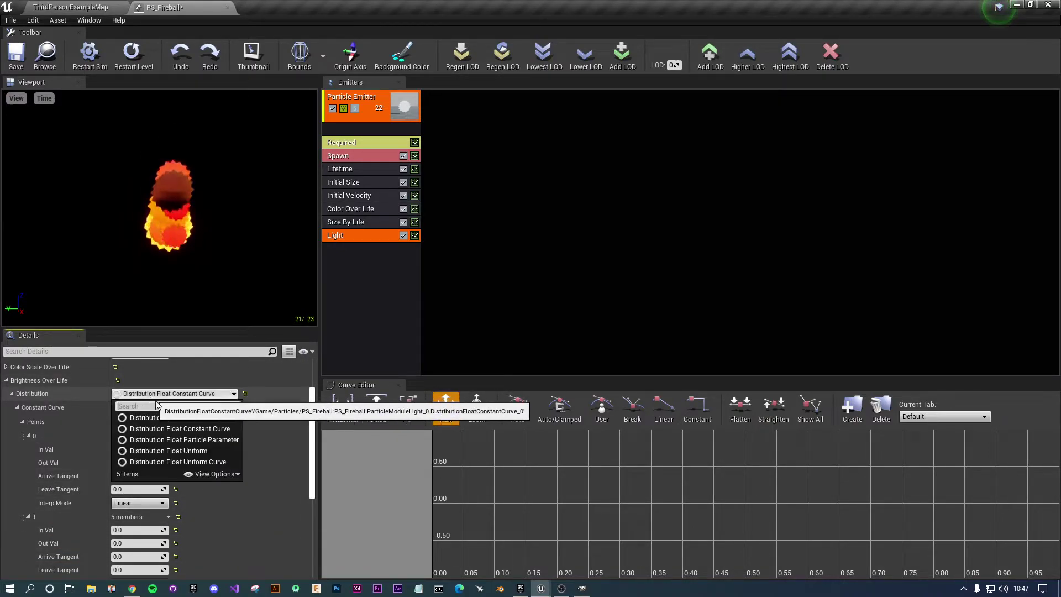
{"action": "left_click", "coordinate": [287, 419]}
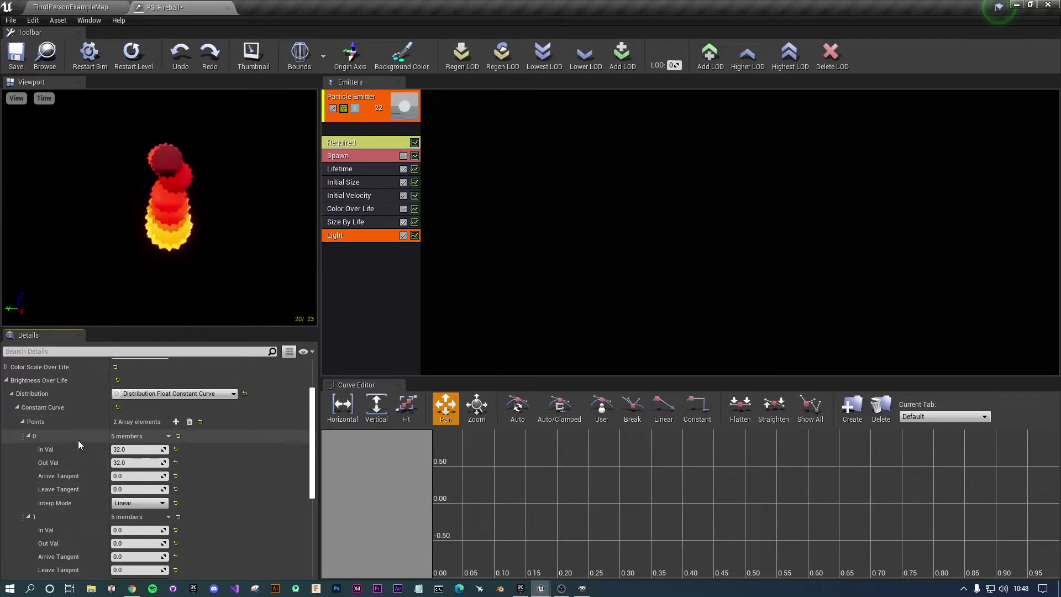
{"action": "scroll", "coordinate": [82, 483], "scroll_direction": "down", "scroll_amount": 2}
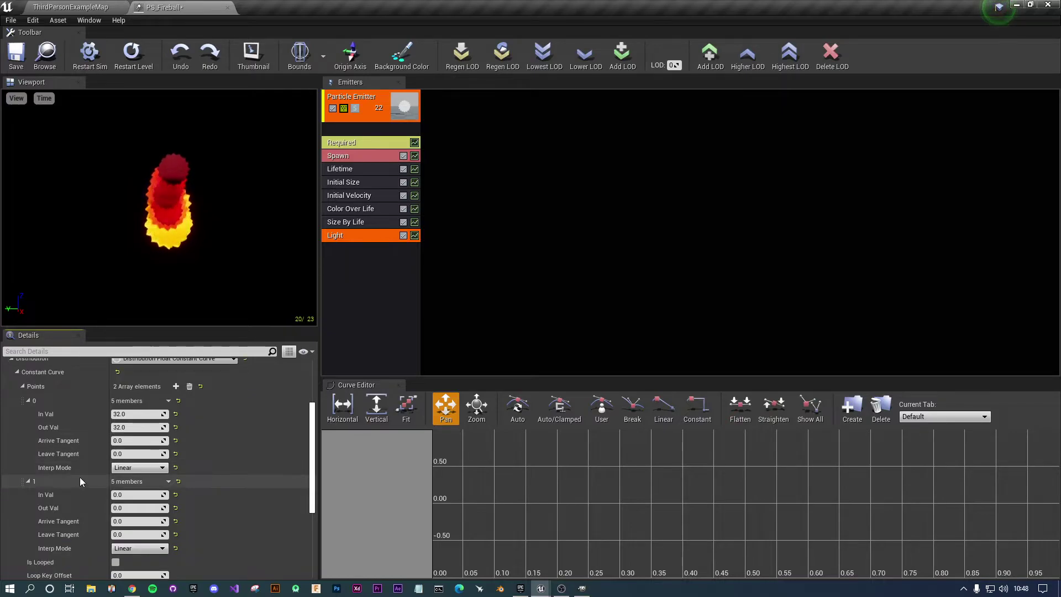
{"action": "scroll", "coordinate": [87, 479], "scroll_direction": "down", "scroll_amount": 2}
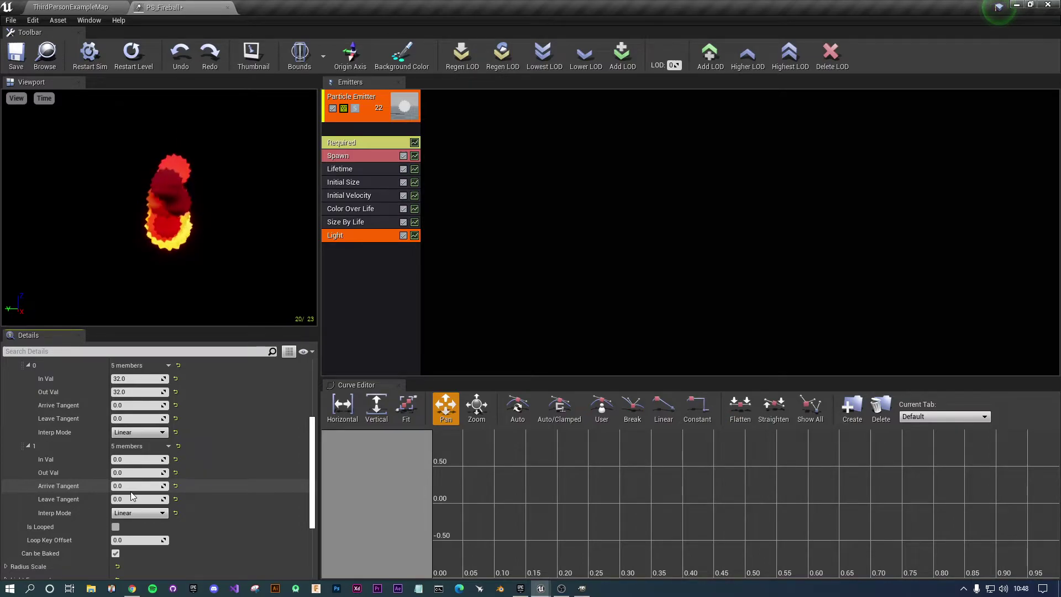
{"action": "scroll", "coordinate": [130, 492], "scroll_direction": "down", "scroll_amount": 2}
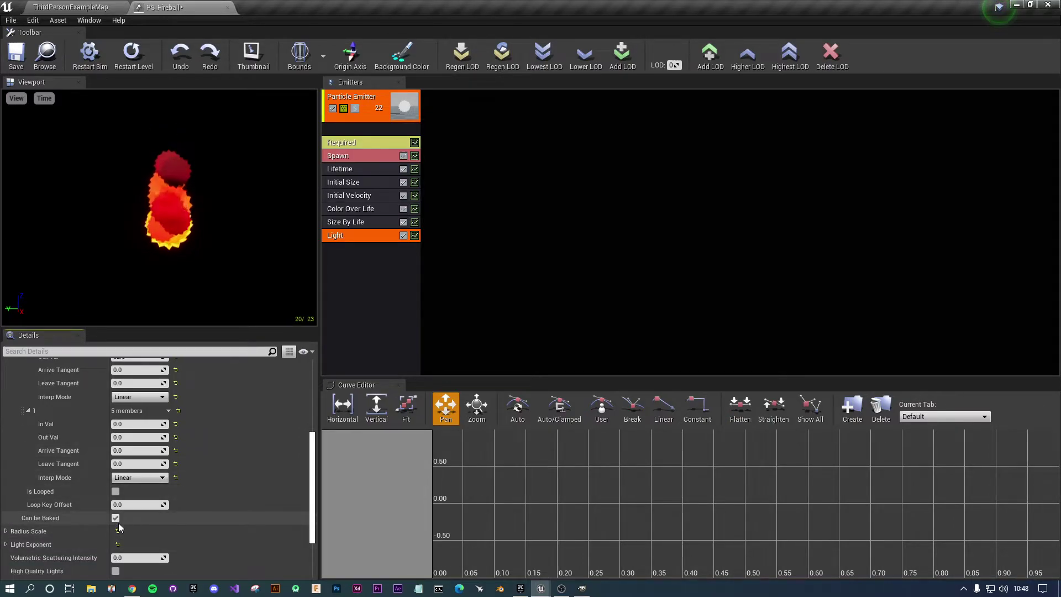
{"action": "scroll", "coordinate": [189, 482], "scroll_direction": "down", "scroll_amount": 3}
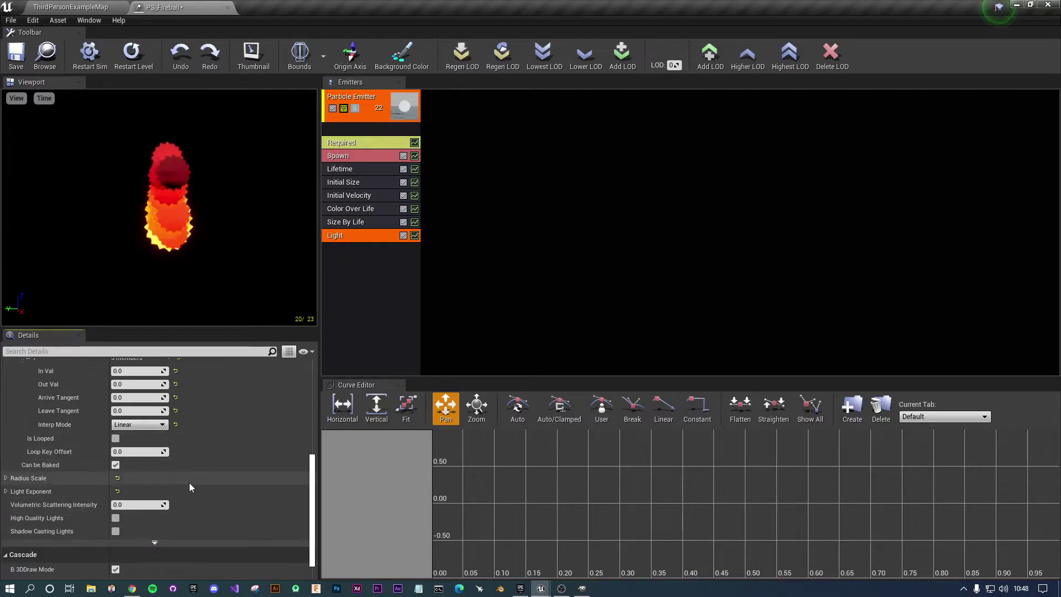
{"action": "scroll", "coordinate": [190, 435], "scroll_direction": "up", "scroll_amount": 12}
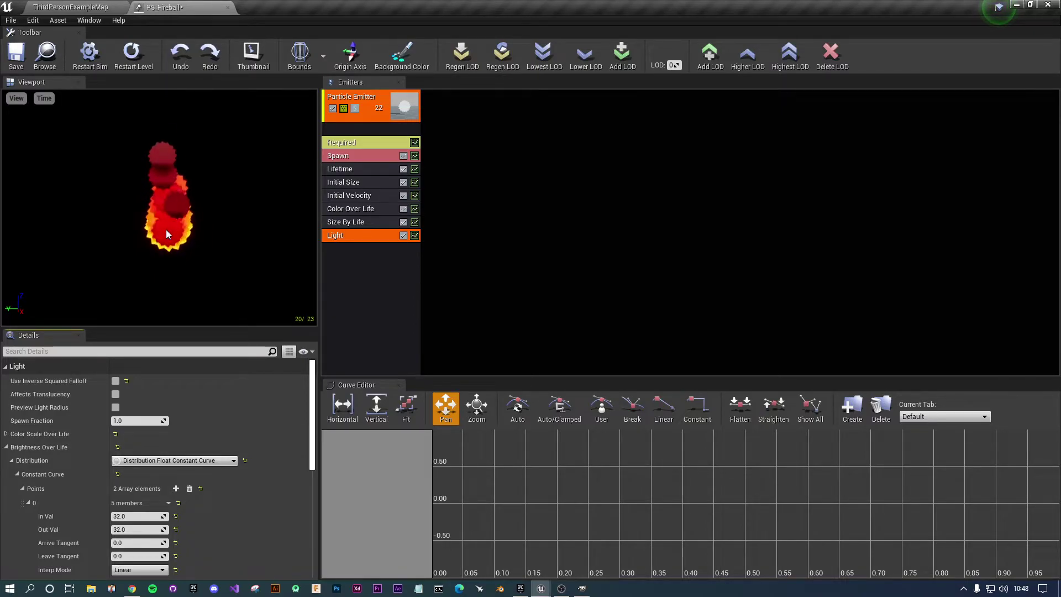
Duplicate the fireball's particle emitter.
{"action": "left_click", "coordinate": [480, 266]}
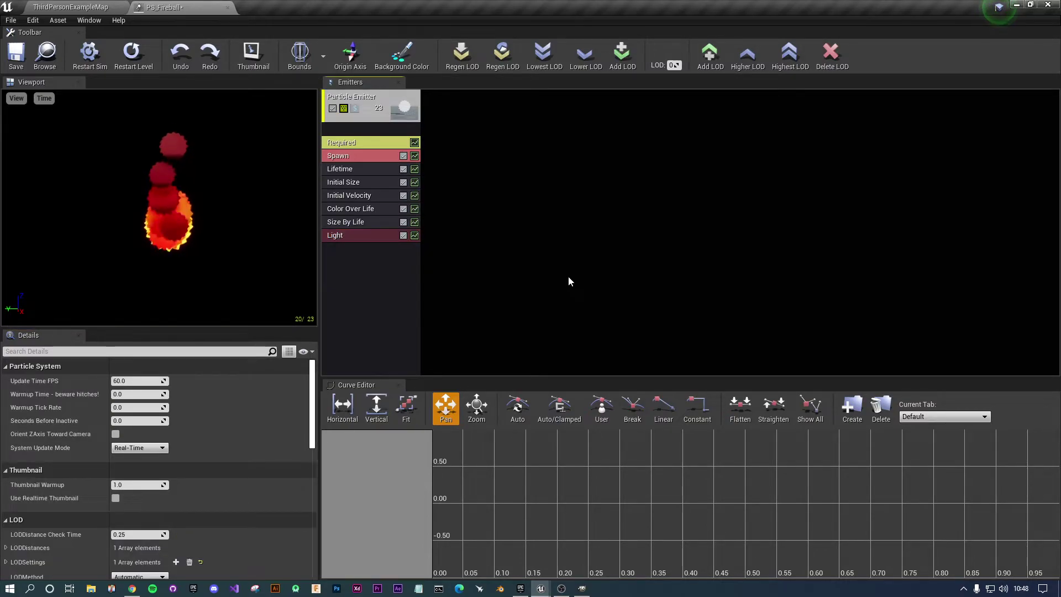
{"action": "right_click", "coordinate": [397, 301]}
{"action": "left_click", "coordinate": [375, 111]}
{"action": "right_click", "coordinate": [372, 91]}
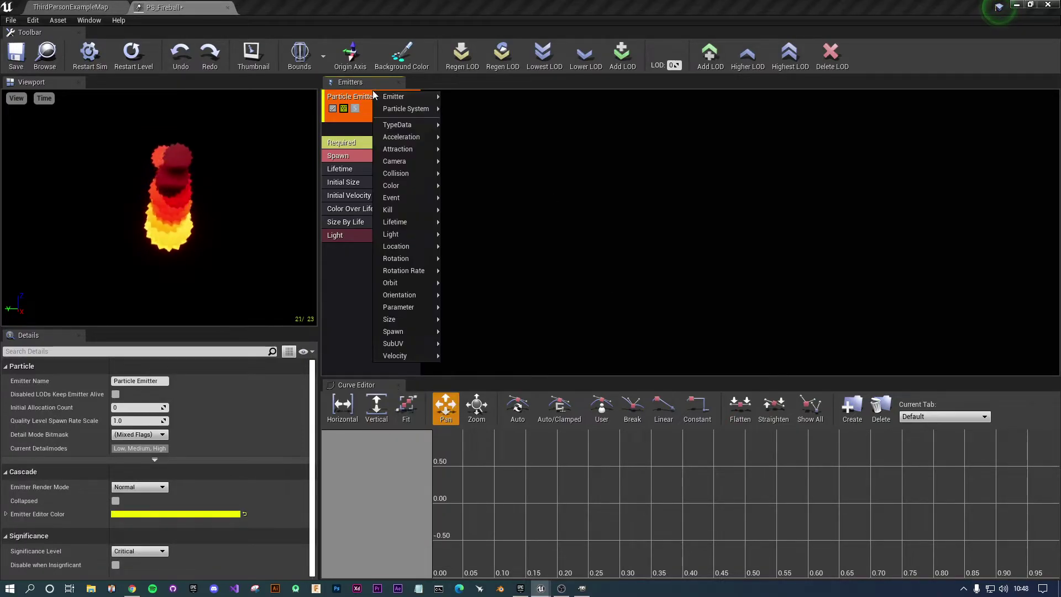
{"action": "mouse_move", "coordinate": [402, 93]}
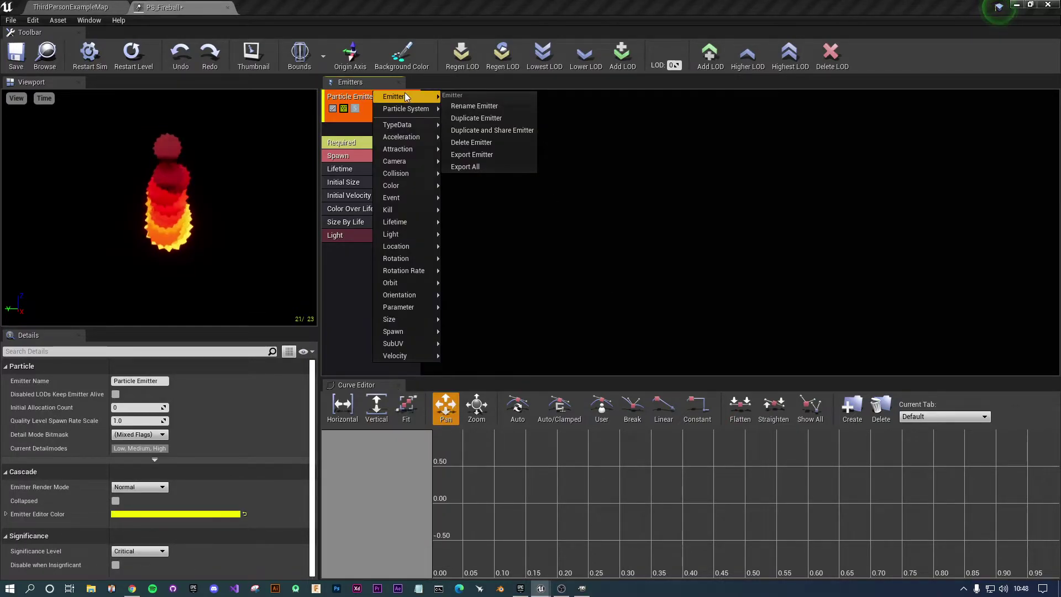
{"action": "left_click", "coordinate": [472, 117]}
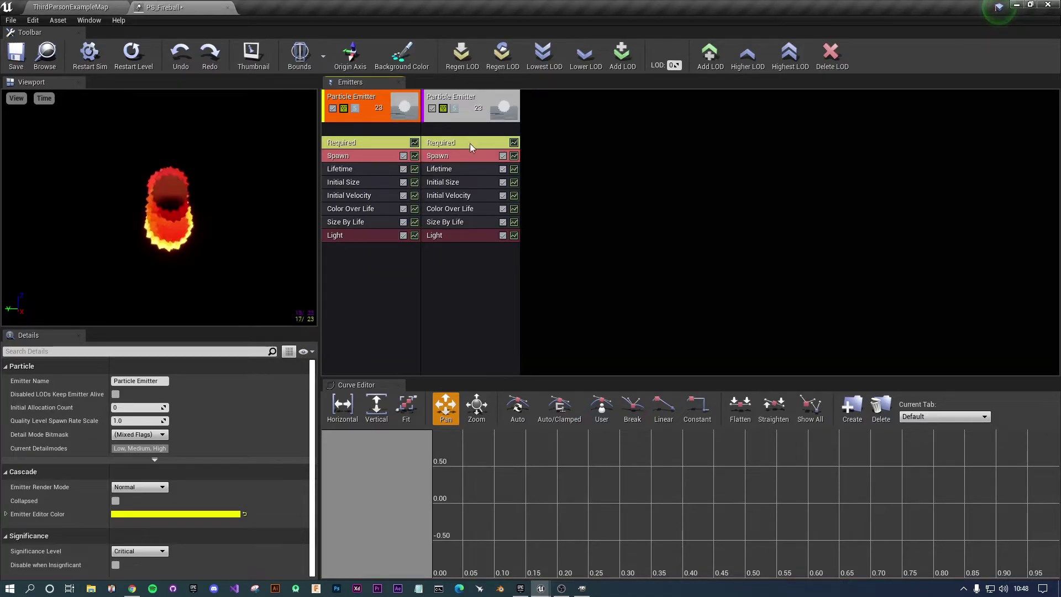
Set the Spawn module's Rate constant to 40 on the duplicated emitter.
{"action": "left_click", "coordinate": [463, 96]}
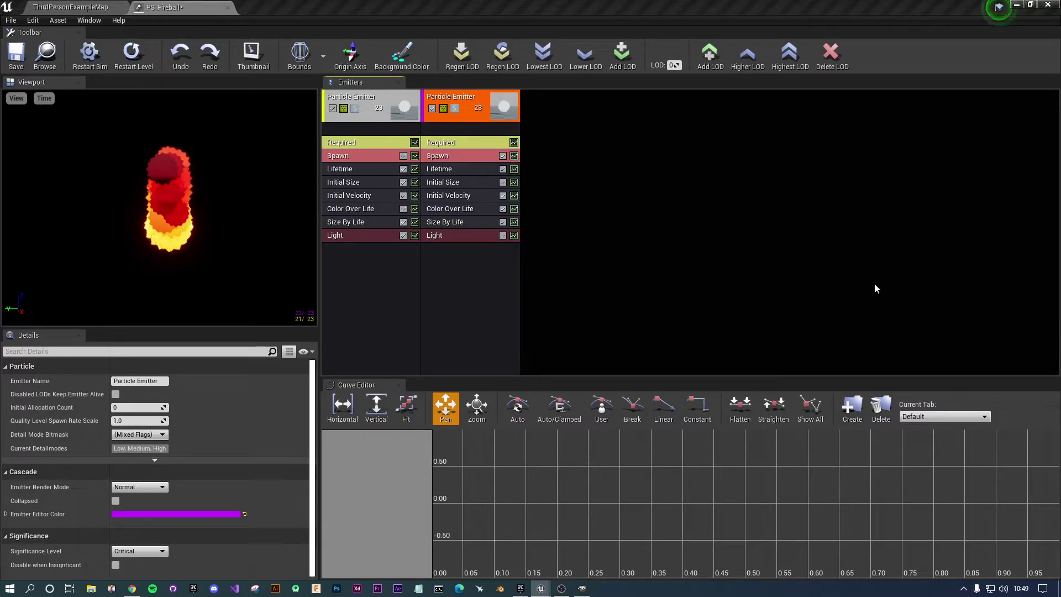
{"action": "left_click", "coordinate": [477, 142]}
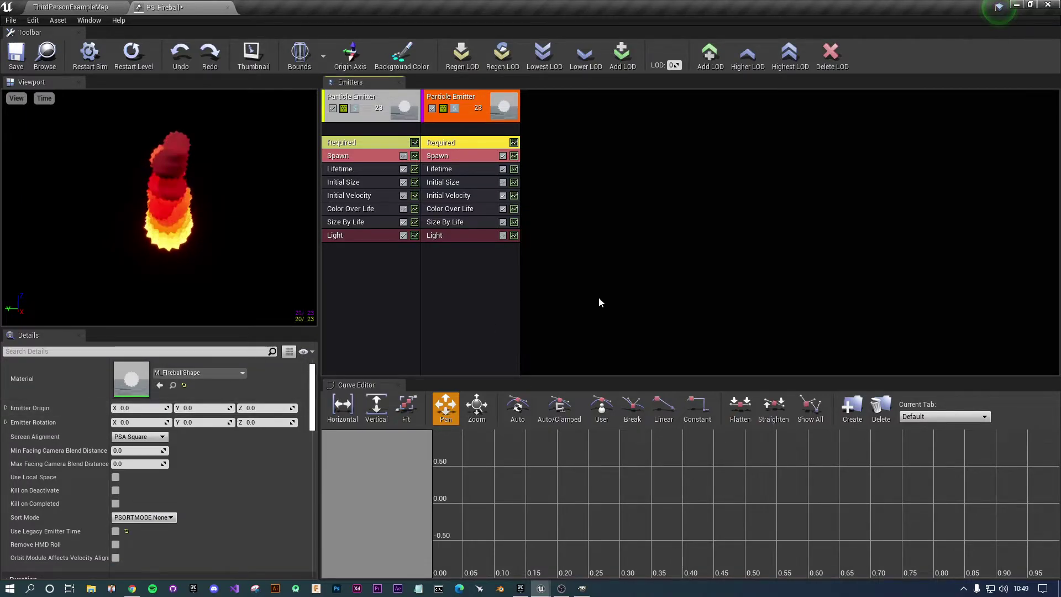
{"action": "left_click", "coordinate": [462, 154]}
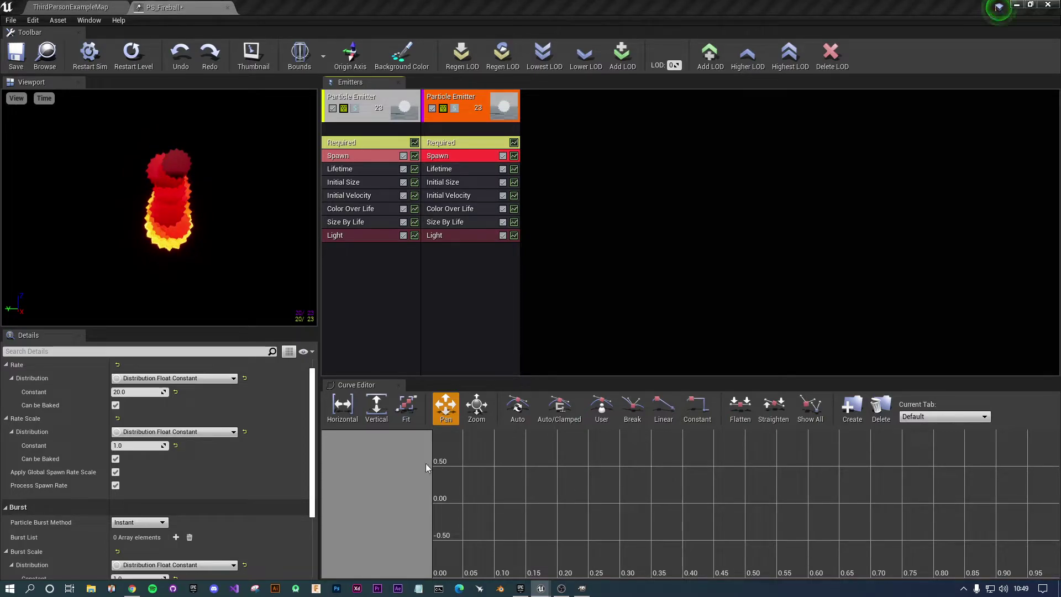
{"action": "left_click", "coordinate": [140, 392]}
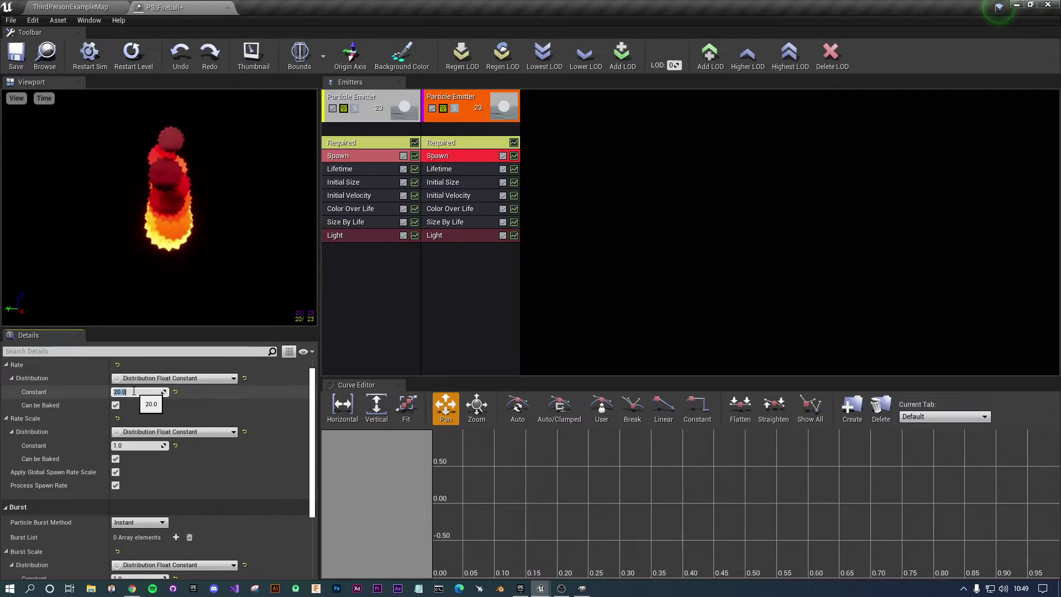
{"action": "type", "text": "40"}
{"action": "key", "text": "Return"}
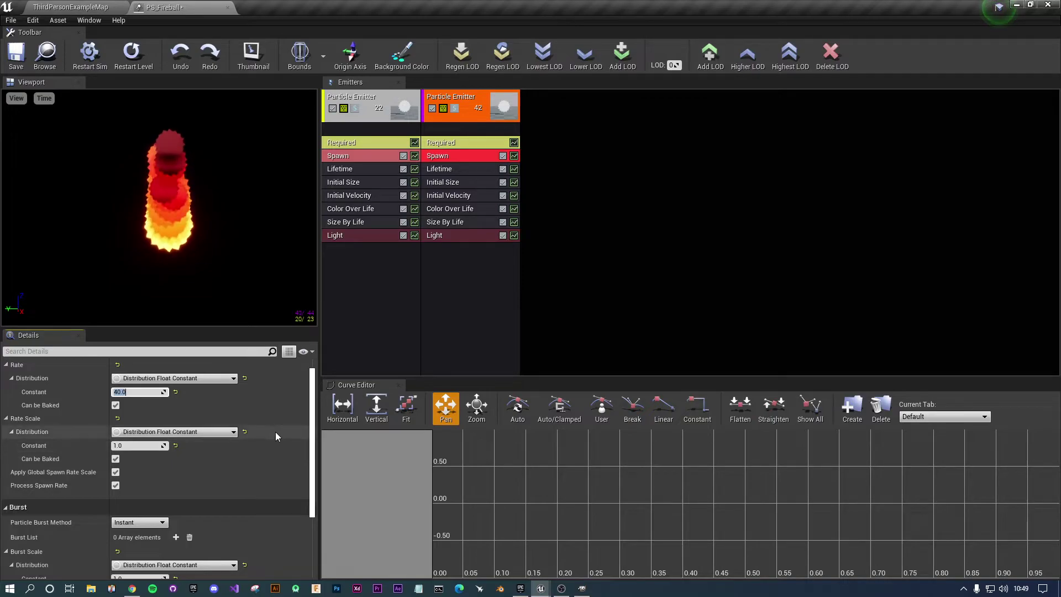
{"action": "scroll", "coordinate": [248, 436], "scroll_direction": "down", "scroll_amount": 3}
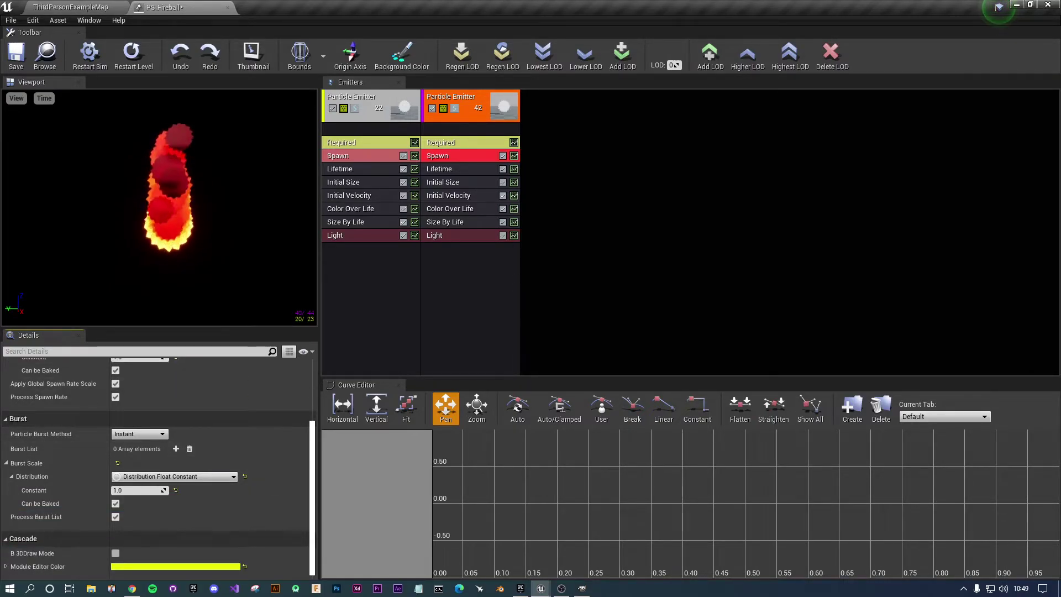
Set the Initial Size module's Max start size to 35 on X, Y and Z for the duplicated emitter.
{"action": "left_click", "coordinate": [462, 169]}
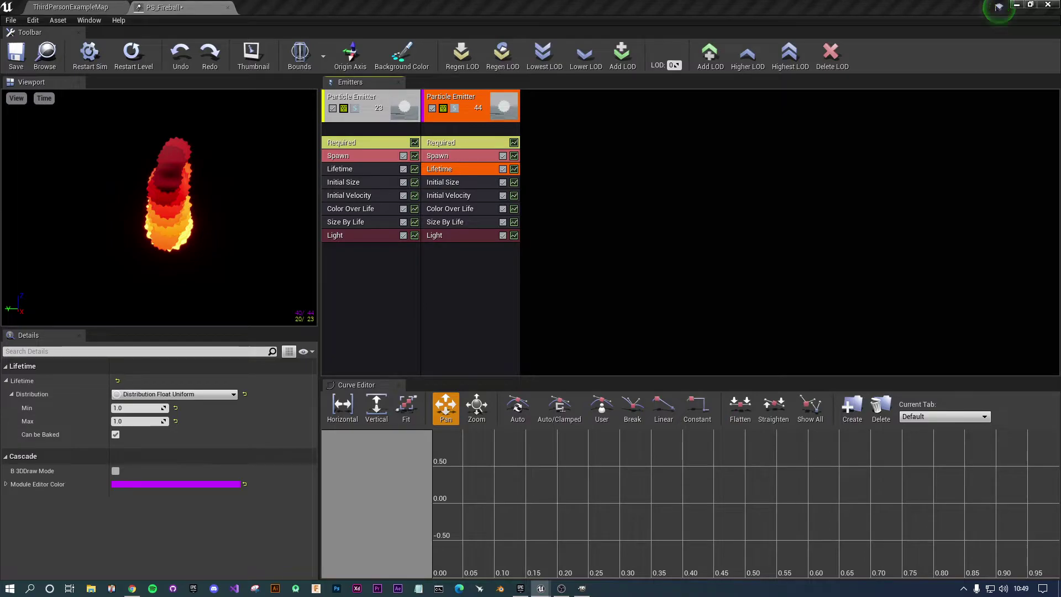
{"action": "left_click", "coordinate": [439, 182]}
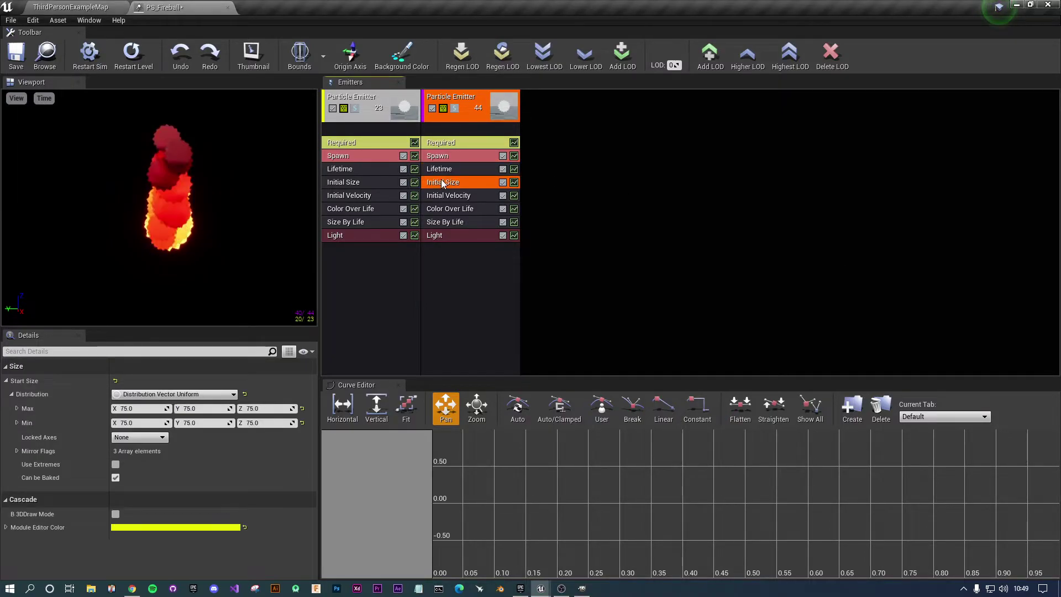
{"action": "left_click", "coordinate": [135, 408]}
{"action": "type", "text": "35"}
{"action": "key", "text": "Tab"}
{"action": "type", "text": "35"}
{"action": "key", "text": "Tab"}
{"action": "type", "text": "3"}
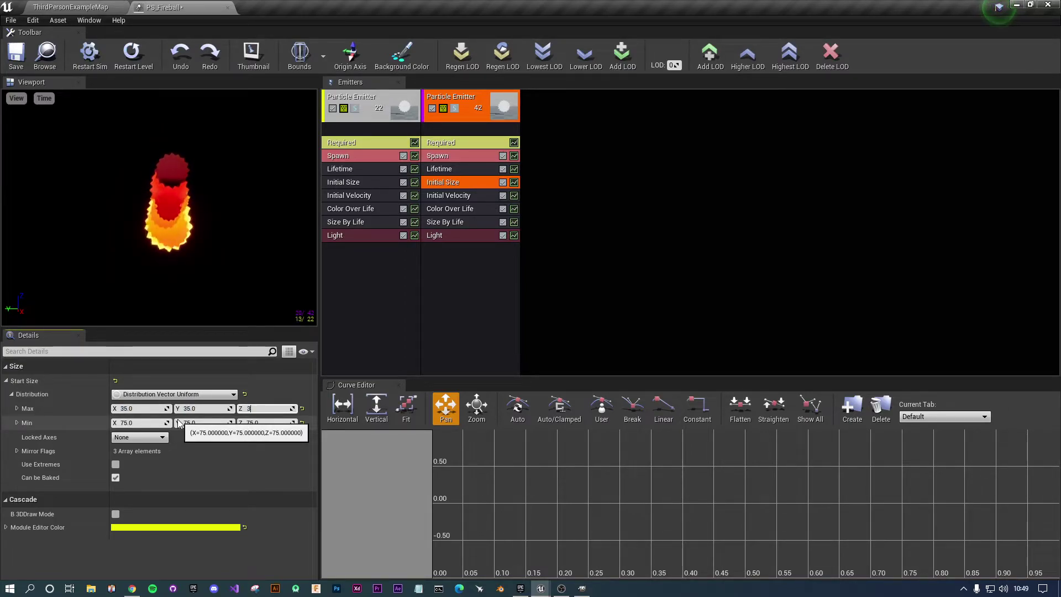
{"action": "type", "text": "5"}
Set the Min start size to 25 on X, Y and Z in the duplicated emitter's Initial Size module.
{"action": "key", "text": "Tab"}
{"action": "type", "text": "25"}
{"action": "key", "text": "Tab"}
{"action": "key", "text": "Return"}
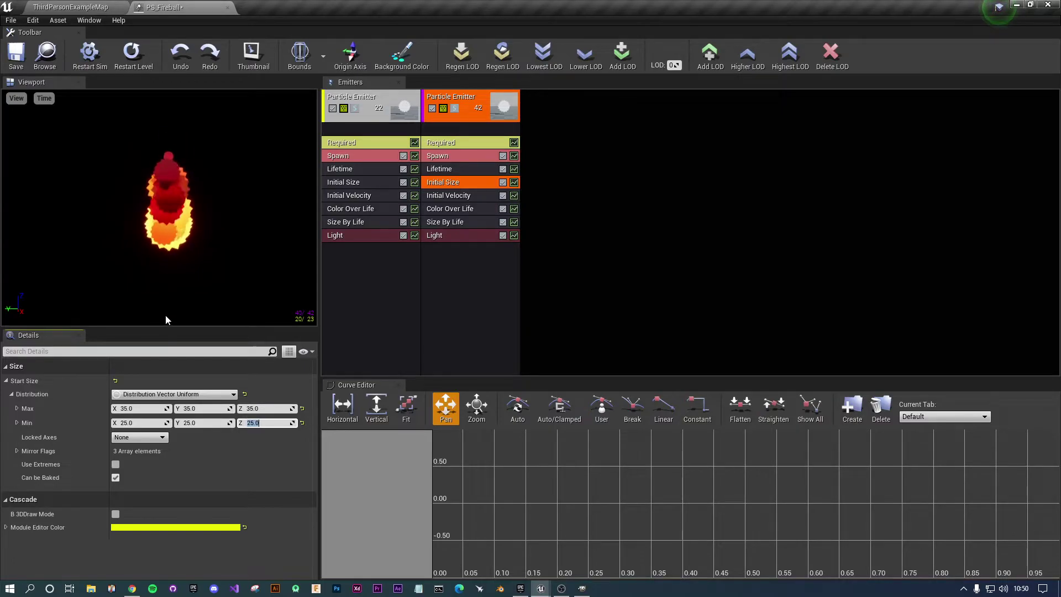
Darken the Out Val color of Color Over Life point 1 on the duplicated emitter to a deep red with a brightness of about 0.21.
{"action": "left_click", "coordinate": [471, 193]}
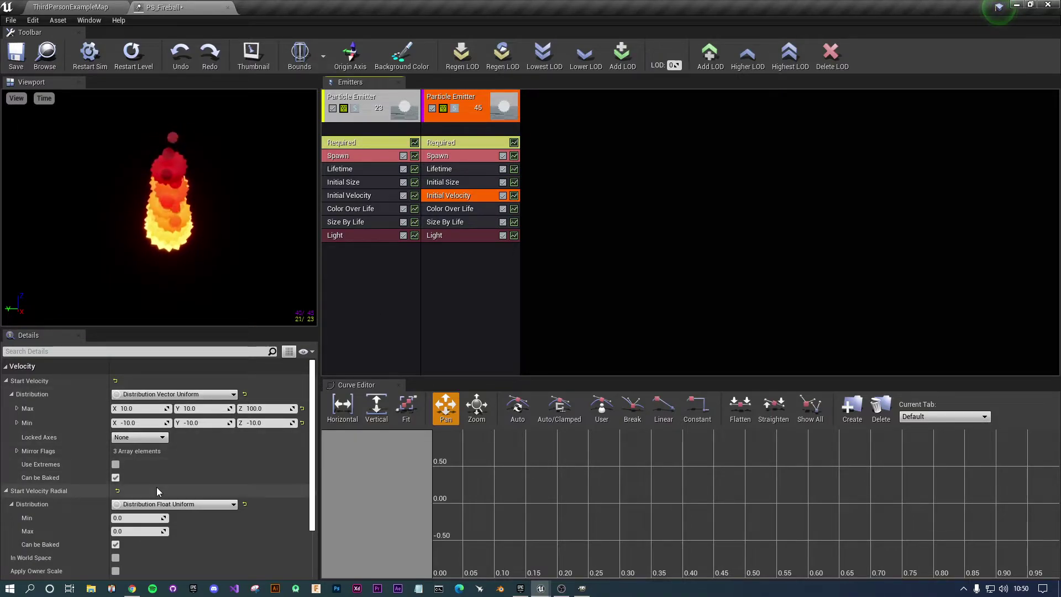
{"action": "scroll", "coordinate": [157, 490], "scroll_direction": "down", "scroll_amount": 2}
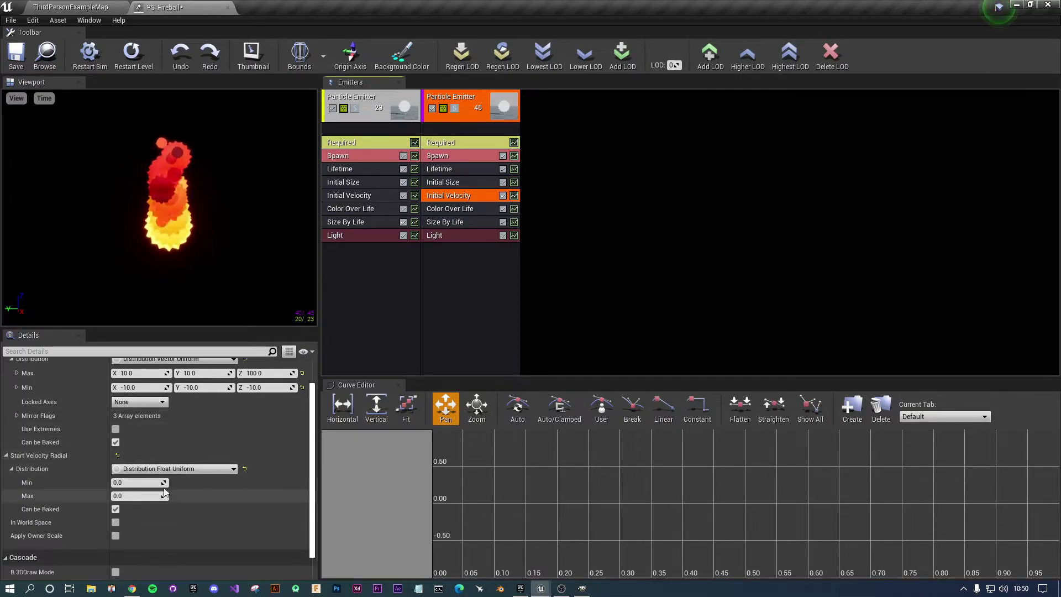
{"action": "left_click", "coordinate": [472, 208]}
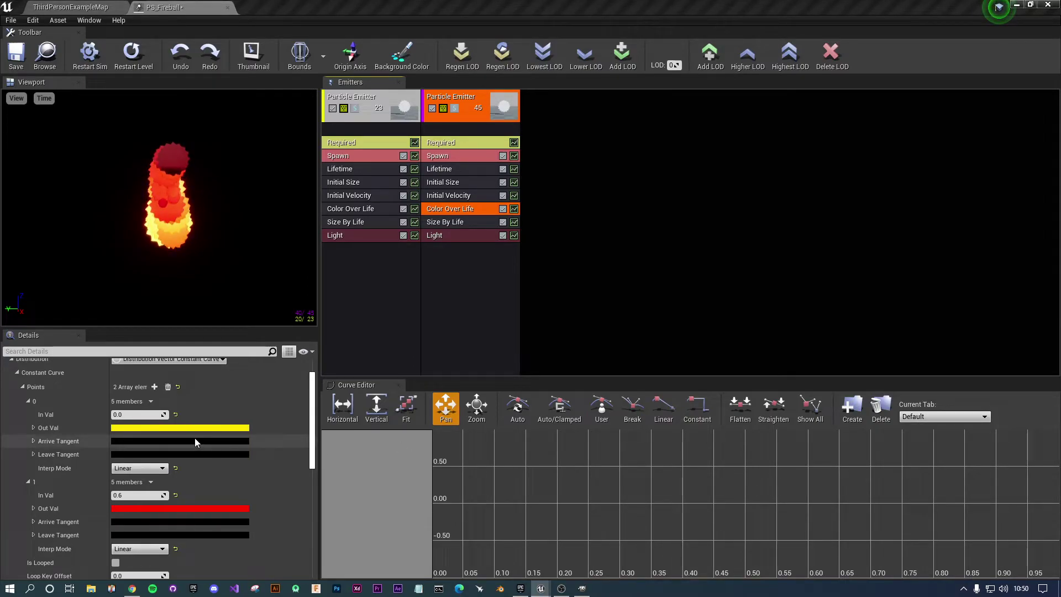
{"action": "scroll", "coordinate": [194, 437], "scroll_direction": "up", "scroll_amount": 1}
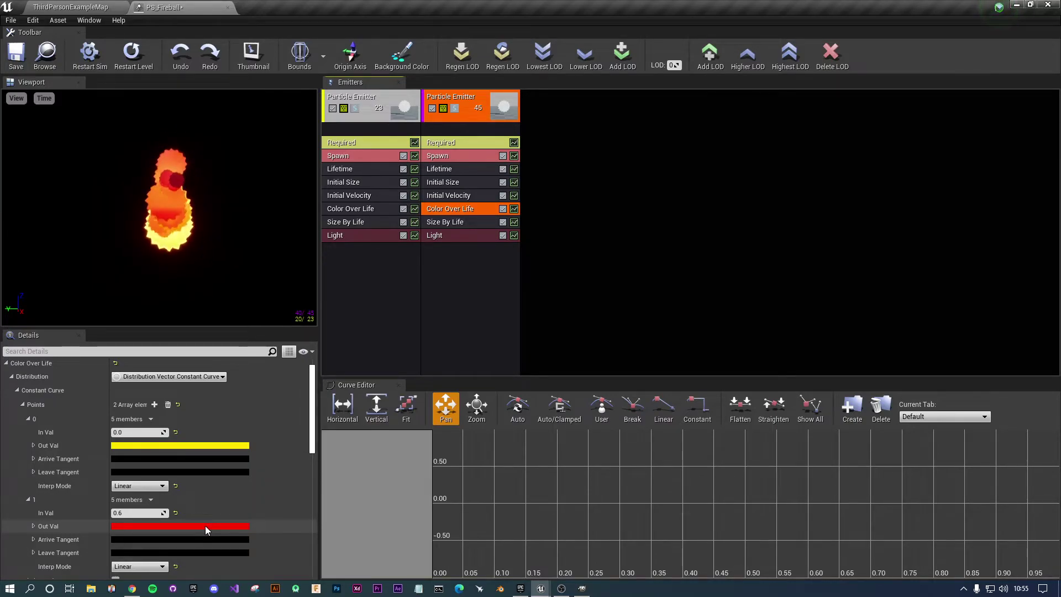
{"action": "left_click", "coordinate": [205, 525]}
{"action": "left_click_drag", "start_coordinate": [367, 356], "coordinate": [371, 395]}
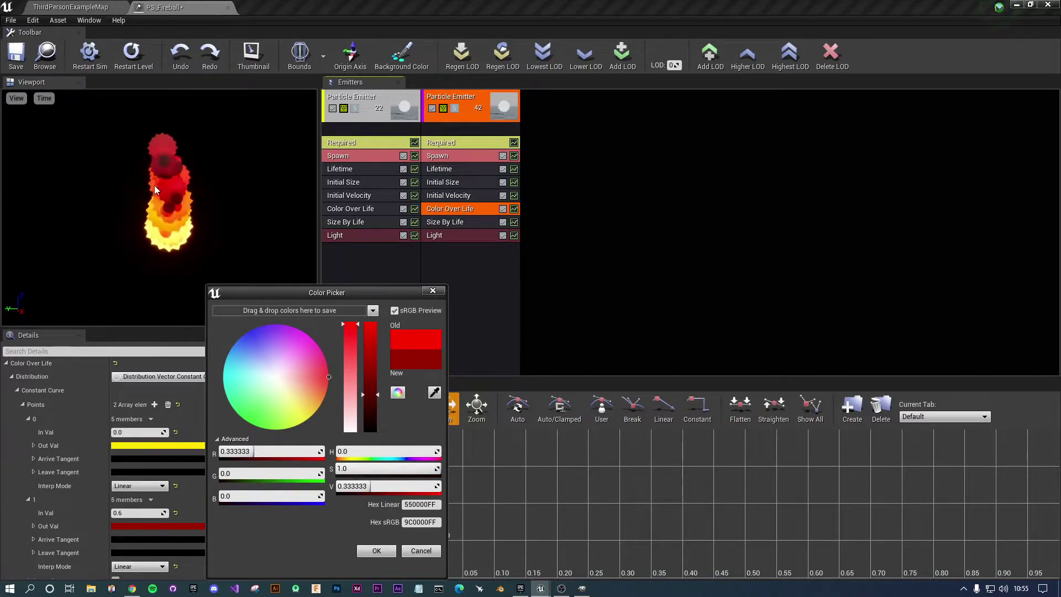
{"action": "left_click_drag", "start_coordinate": [368, 393], "coordinate": [373, 406]}
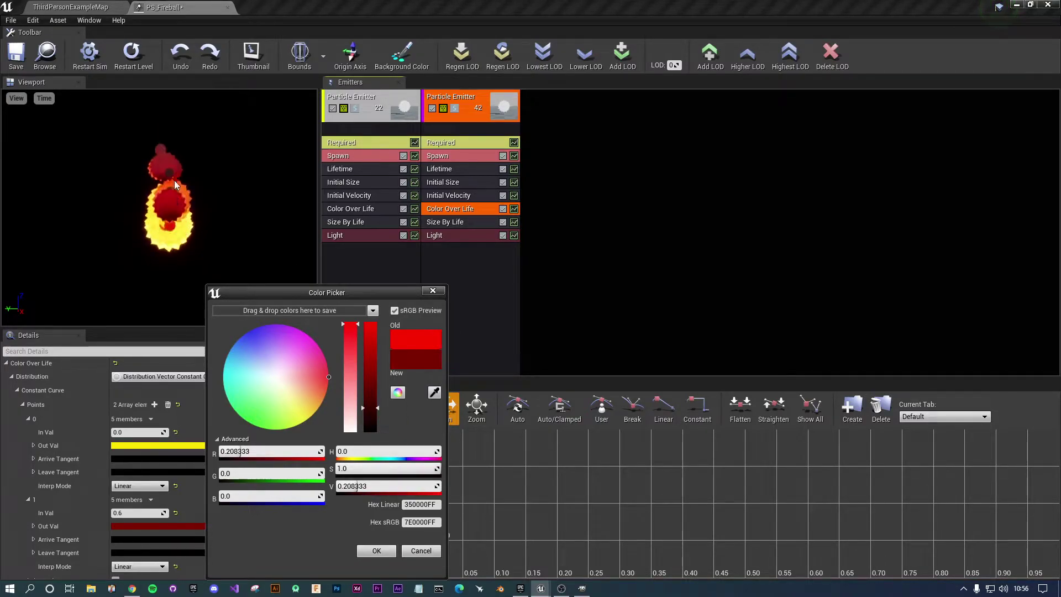
Apply dark red (sRGB hex 7E0000) as the second point's colour in the second emitter's Color Over Life.
{"action": "left_click", "coordinate": [376, 550]}
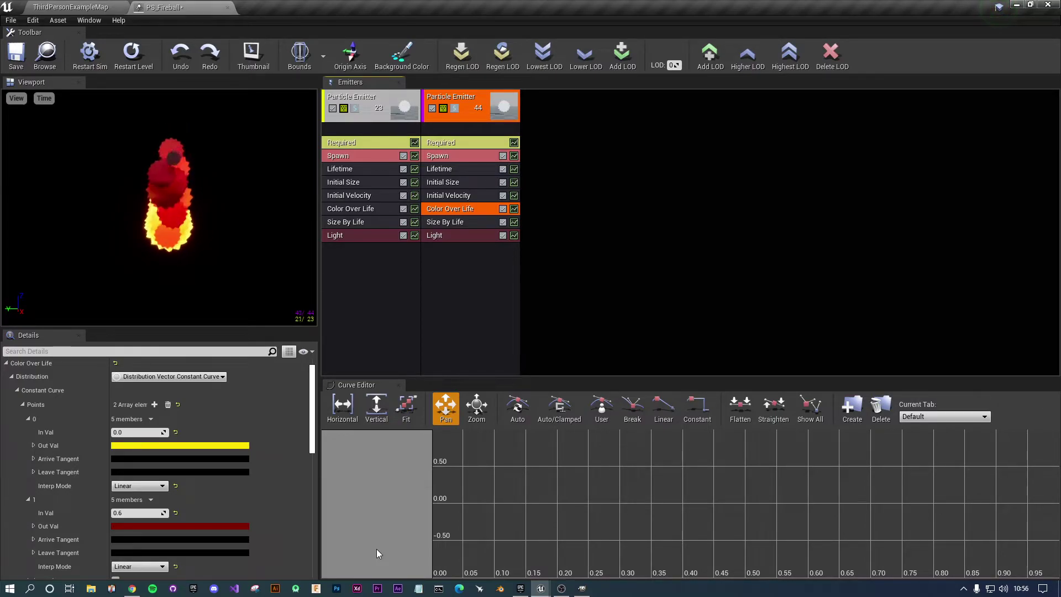
{"action": "scroll", "coordinate": [237, 544], "scroll_direction": "down", "scroll_amount": 2}
{"action": "scroll", "coordinate": [237, 542], "scroll_direction": "down", "scroll_amount": 1}
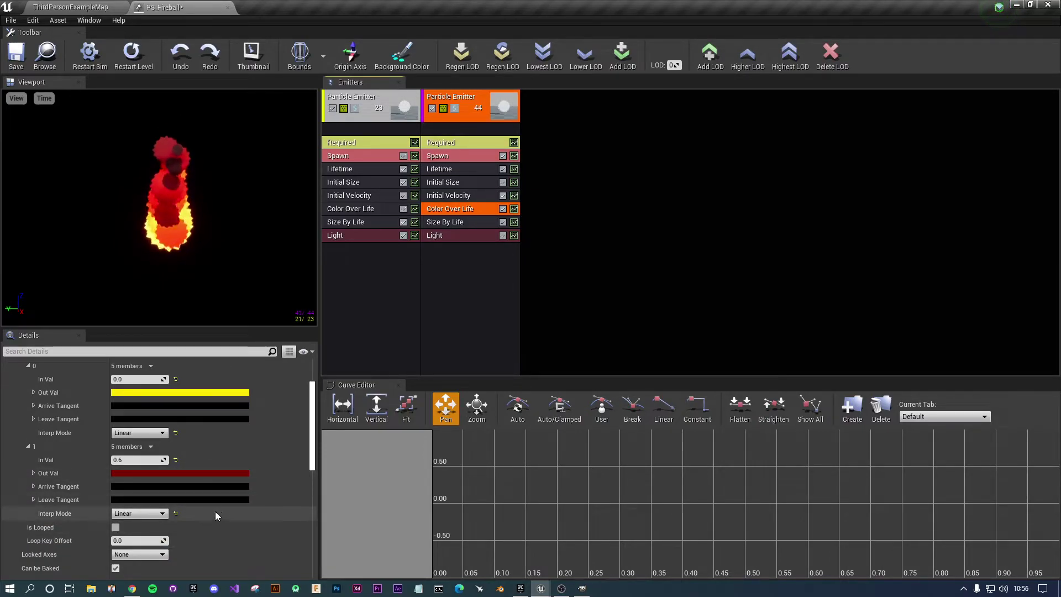
Examine the second emitter's Size By Life curve points and its Light module's brightness, radius and exponent settings.
{"action": "left_click", "coordinate": [452, 221]}
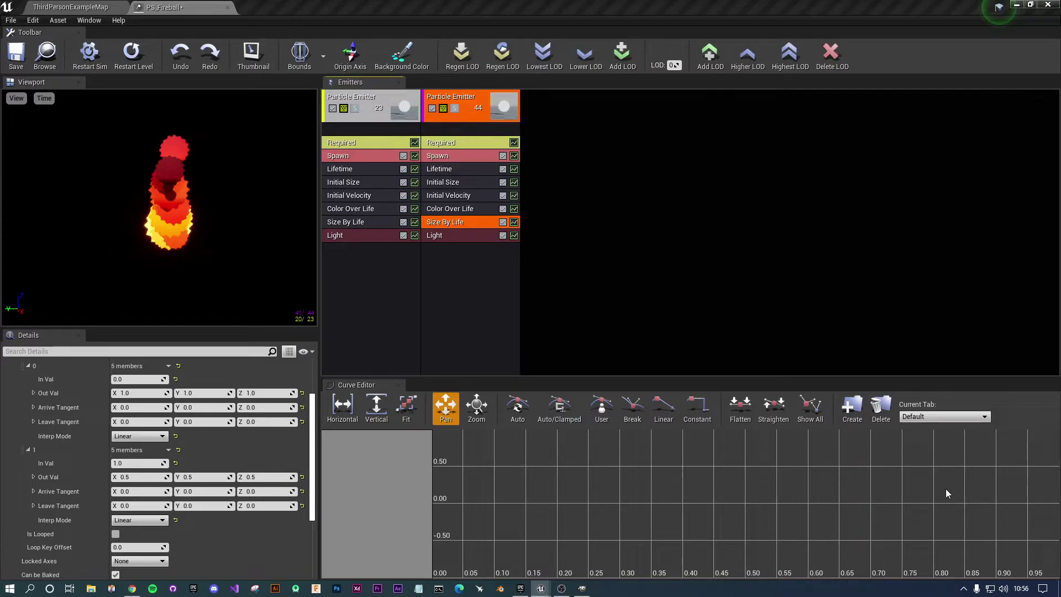
{"action": "scroll", "coordinate": [188, 437], "scroll_direction": "up", "scroll_amount": 2}
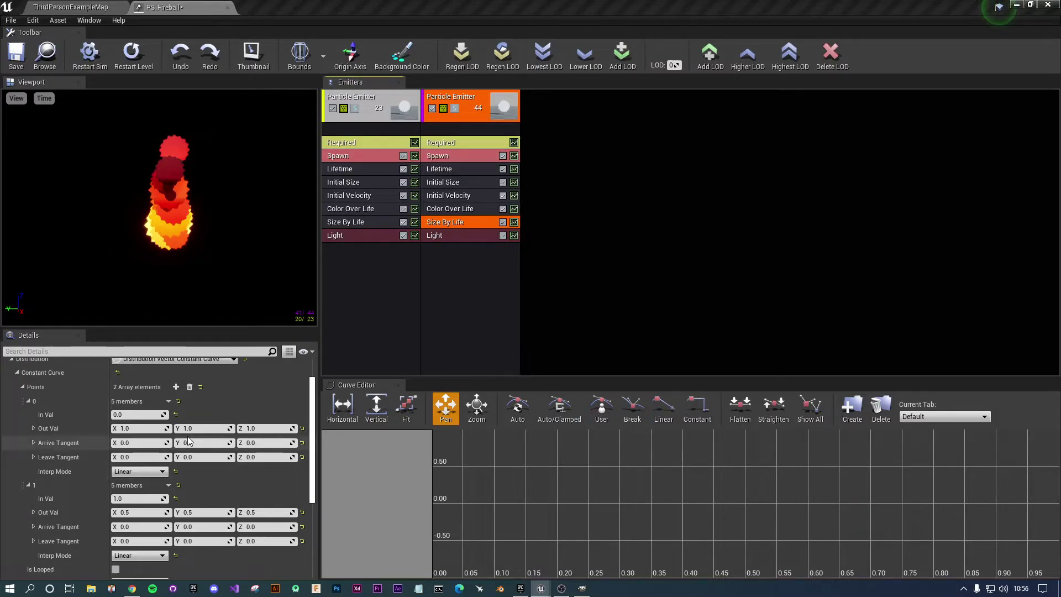
{"action": "scroll", "coordinate": [188, 468], "scroll_direction": "down", "scroll_amount": 4}
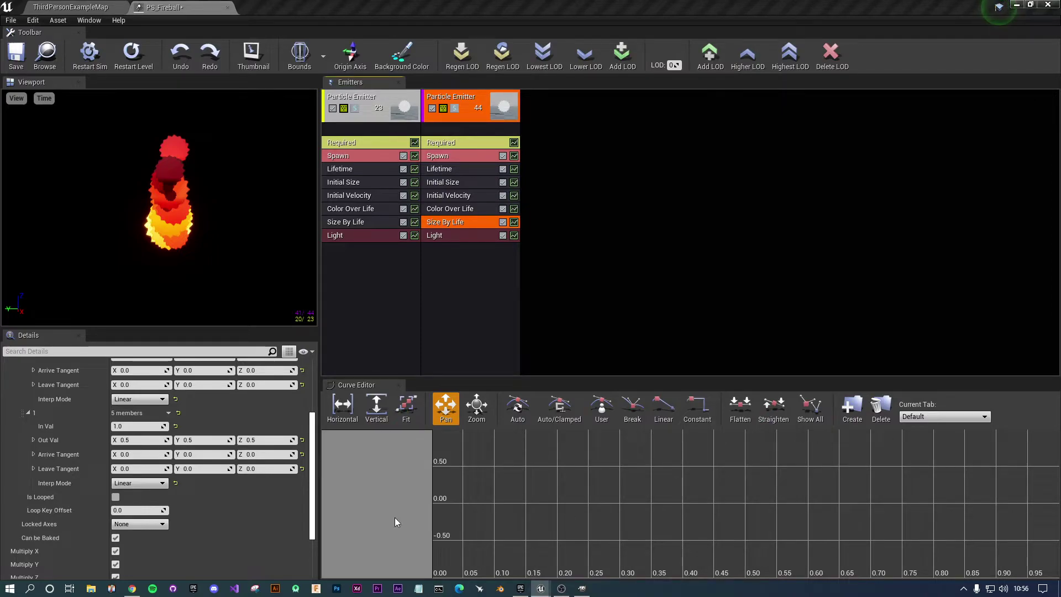
{"action": "left_click", "coordinate": [449, 236]}
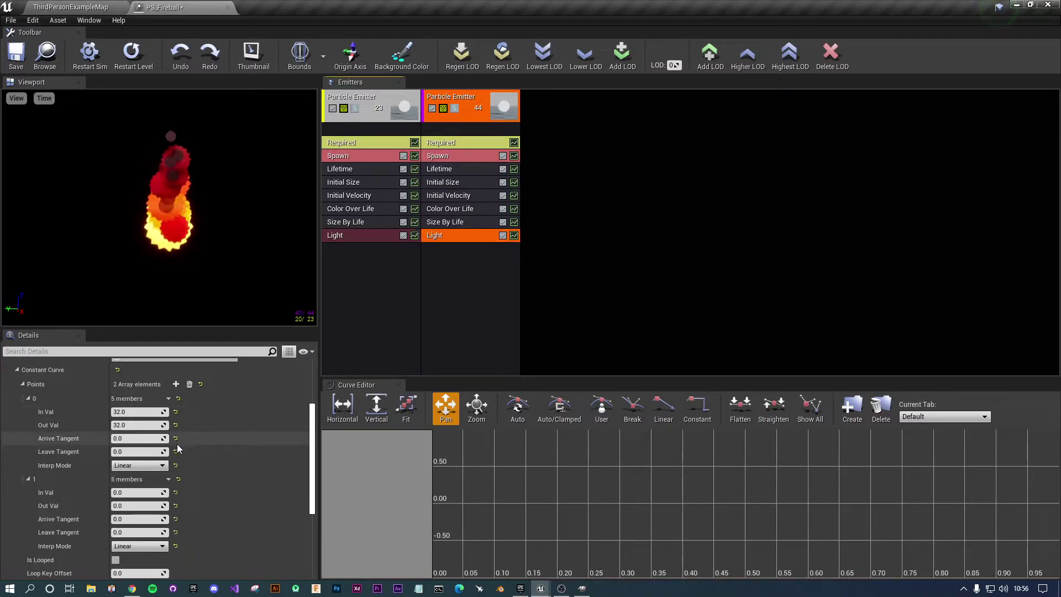
{"action": "scroll", "coordinate": [181, 443], "scroll_direction": "down", "scroll_amount": 3}
{"action": "scroll", "coordinate": [181, 443], "scroll_direction": "down", "scroll_amount": 5}
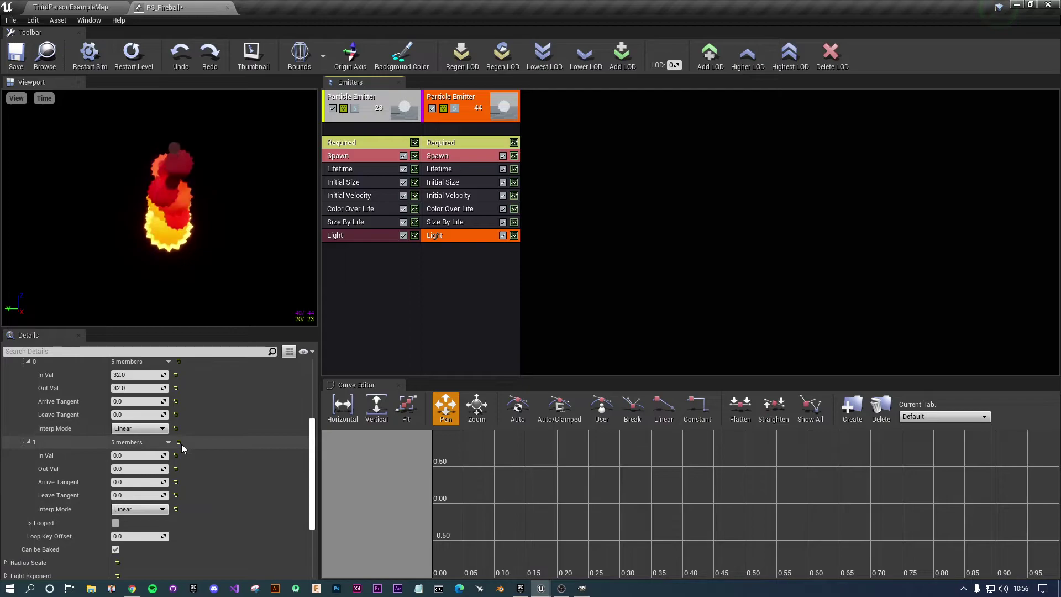
{"action": "scroll", "coordinate": [127, 456], "scroll_direction": "down", "scroll_amount": 4}
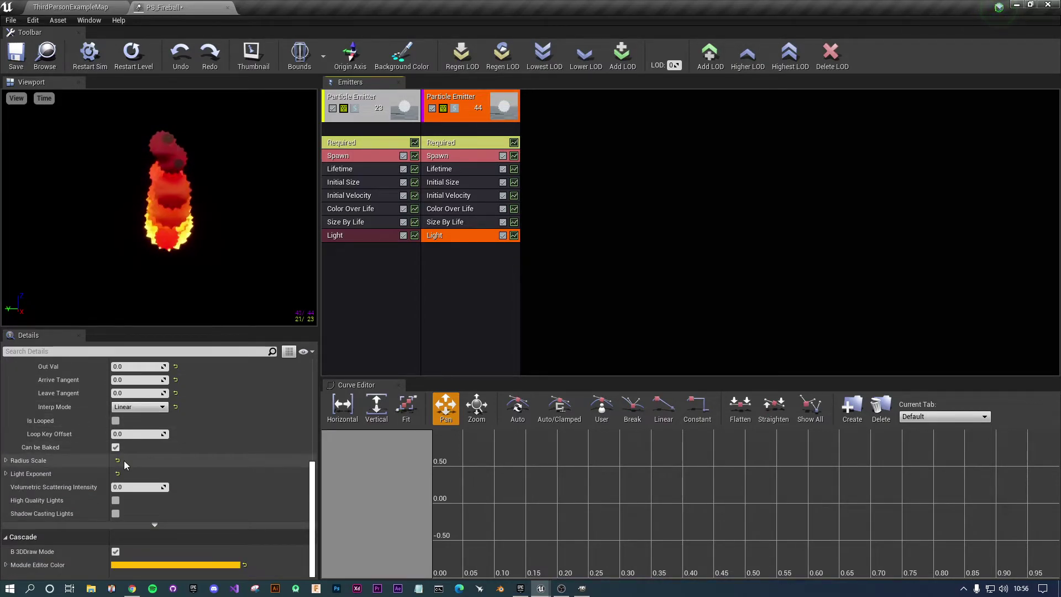
{"action": "scroll", "coordinate": [124, 460], "scroll_direction": "up", "scroll_amount": 4}
{"action": "left_click", "coordinate": [457, 279]}
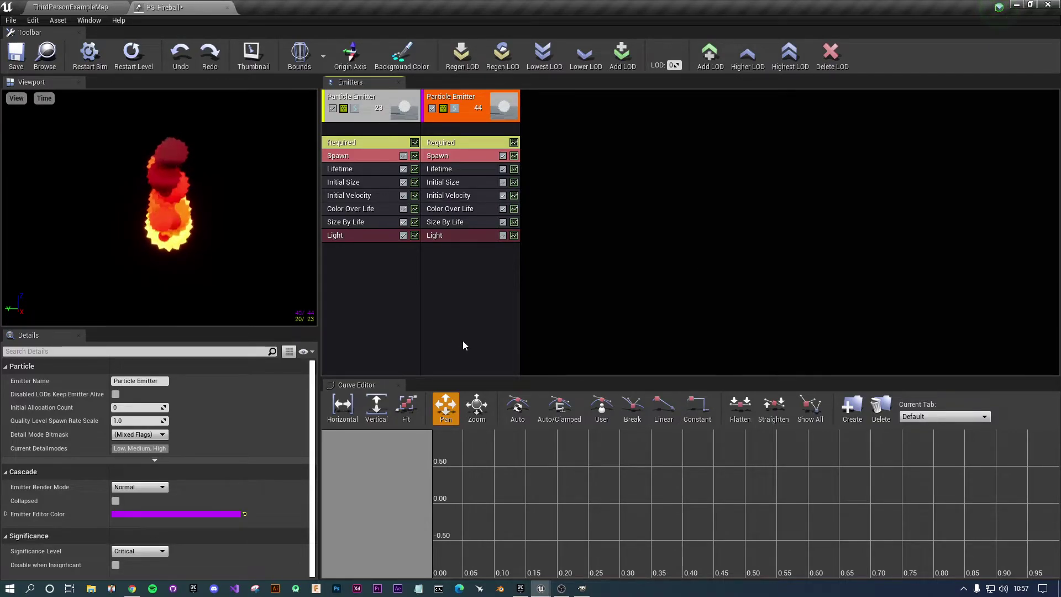
Set the maximum Z start velocity of the first emitter's Initial Velocity module to 10.
{"action": "left_click", "coordinate": [374, 197]}
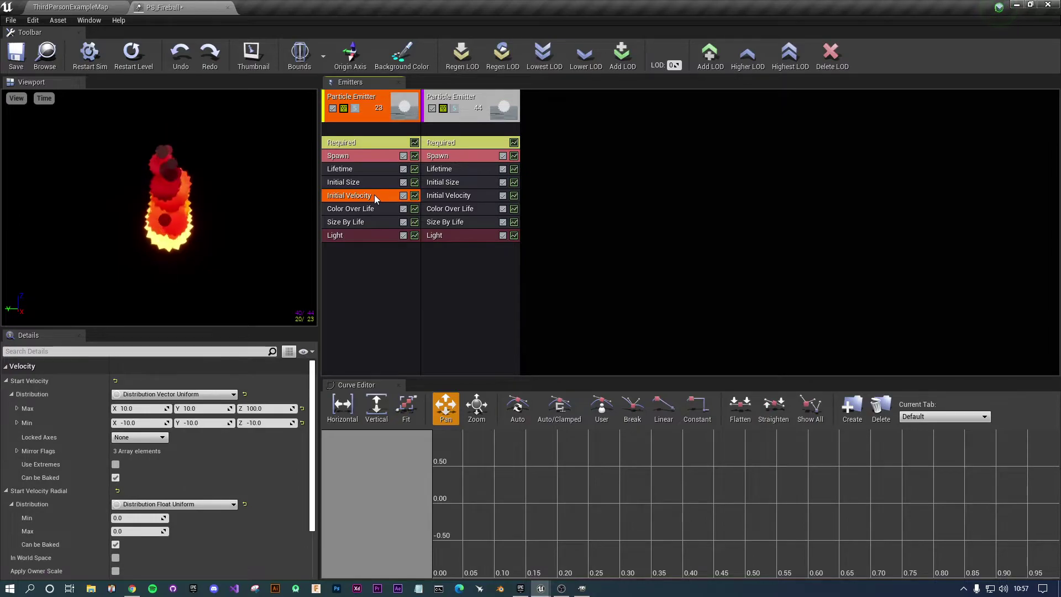
{"action": "left_click", "coordinate": [276, 408]}
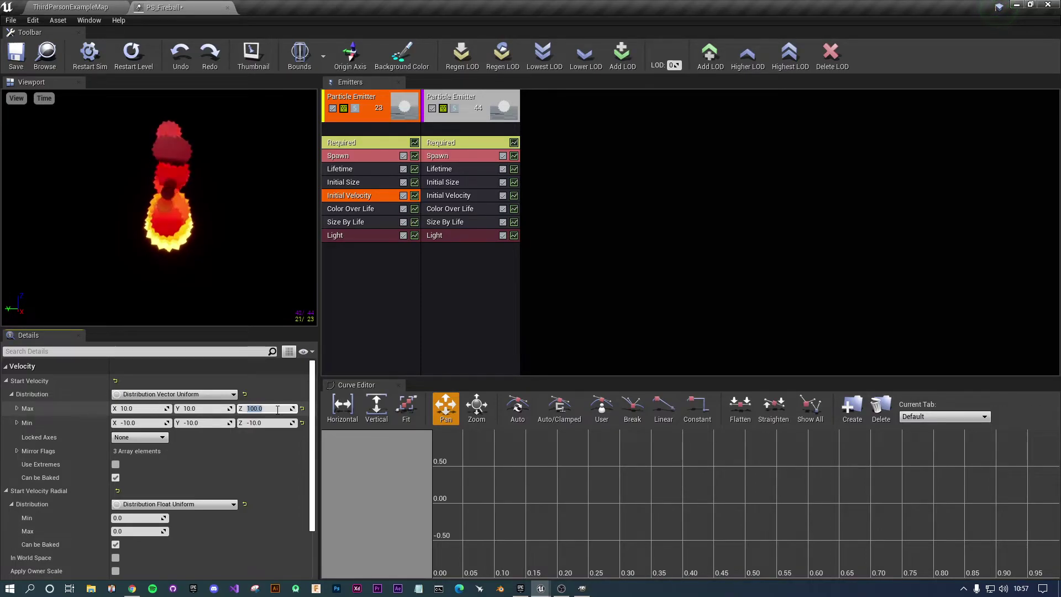
{"action": "type", "text": "10"}
{"action": "key", "text": "Return"}
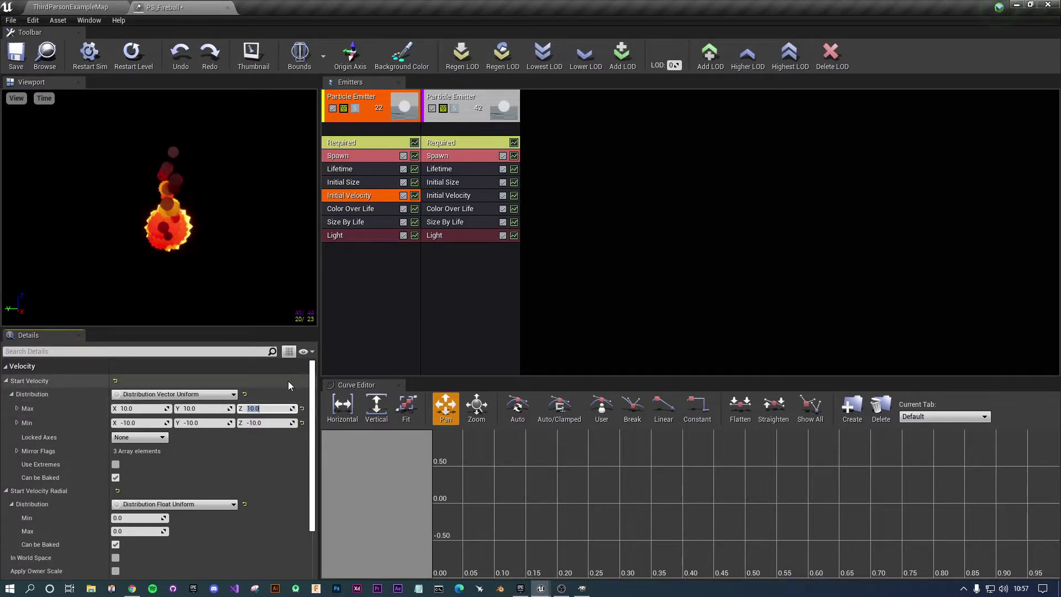
Set the maximum Z start velocity of the second emitter's Initial Velocity module to 10.
{"action": "left_click", "coordinate": [460, 196]}
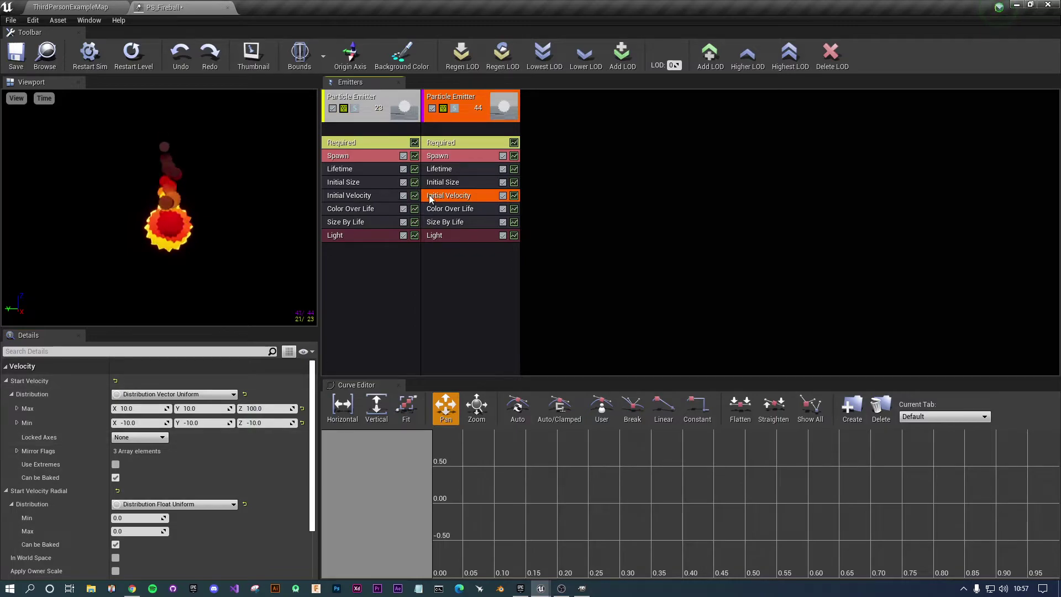
{"action": "left_click", "coordinate": [276, 408]}
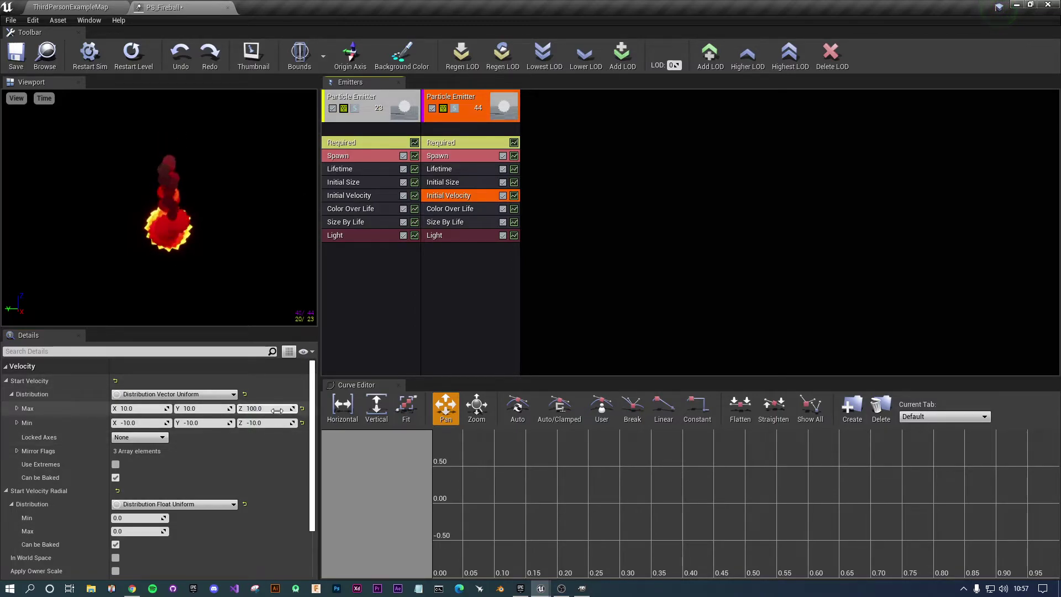
{"action": "type", "text": "10.0"}
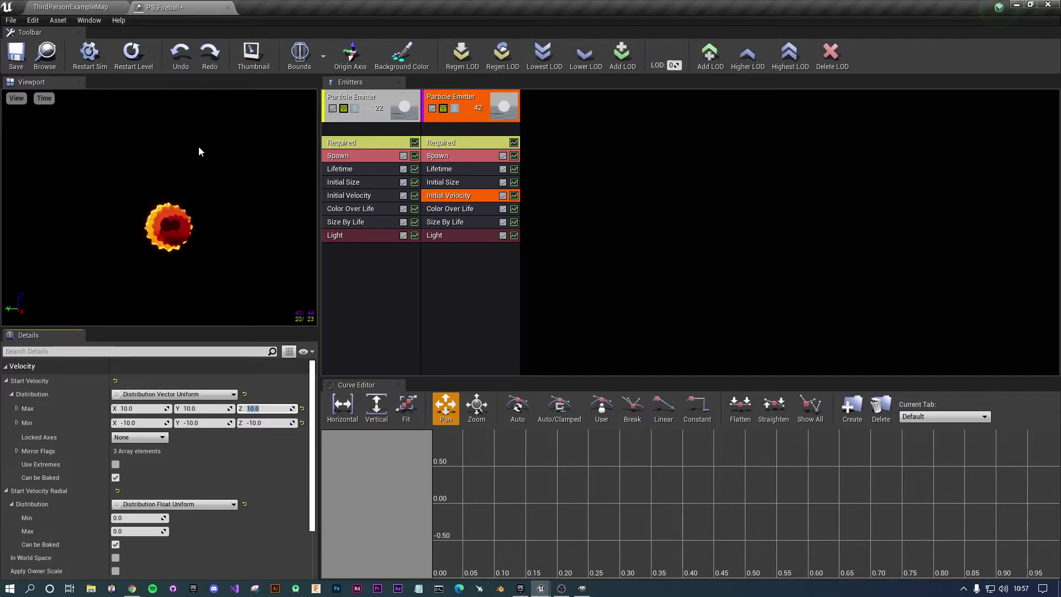
{"action": "left_click", "coordinate": [237, 474]}
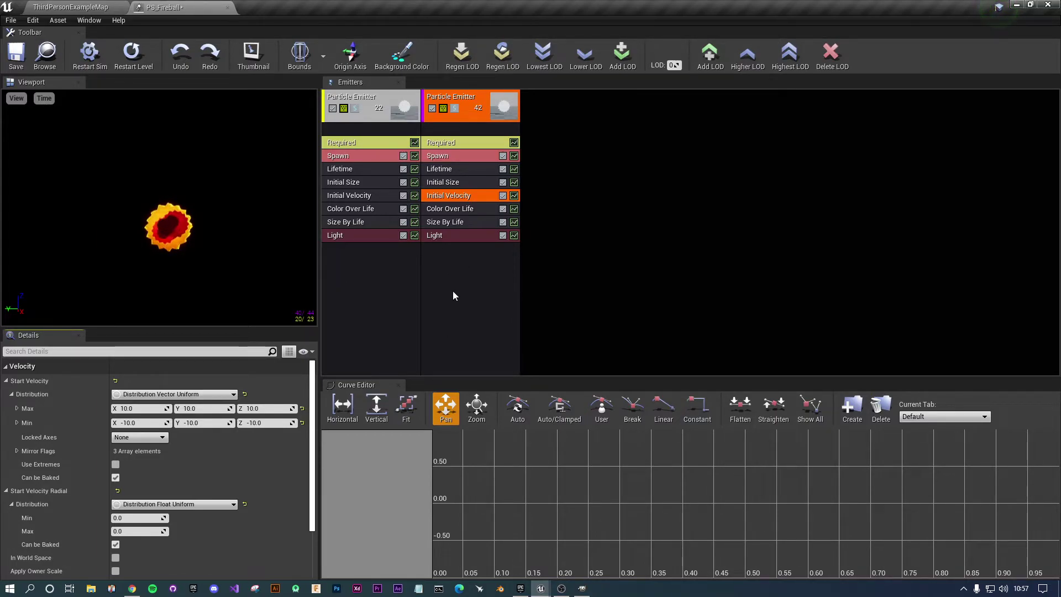
Duplicate the second particle emitter to create a third emitter.
{"action": "right_click", "coordinate": [468, 94]}
{"action": "mouse_move", "coordinate": [486, 95]}
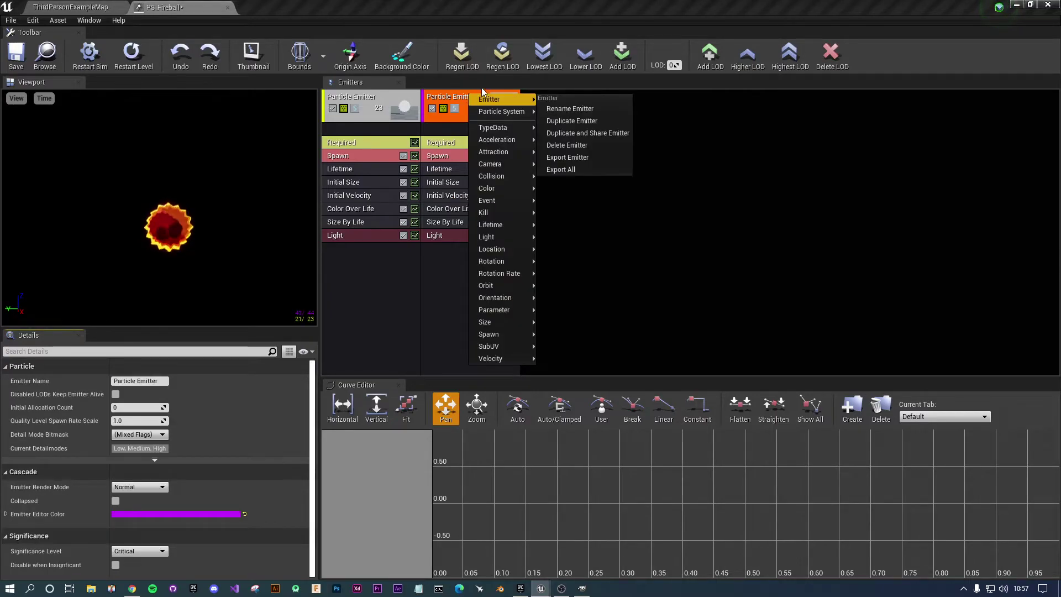
{"action": "left_click", "coordinate": [572, 118]}
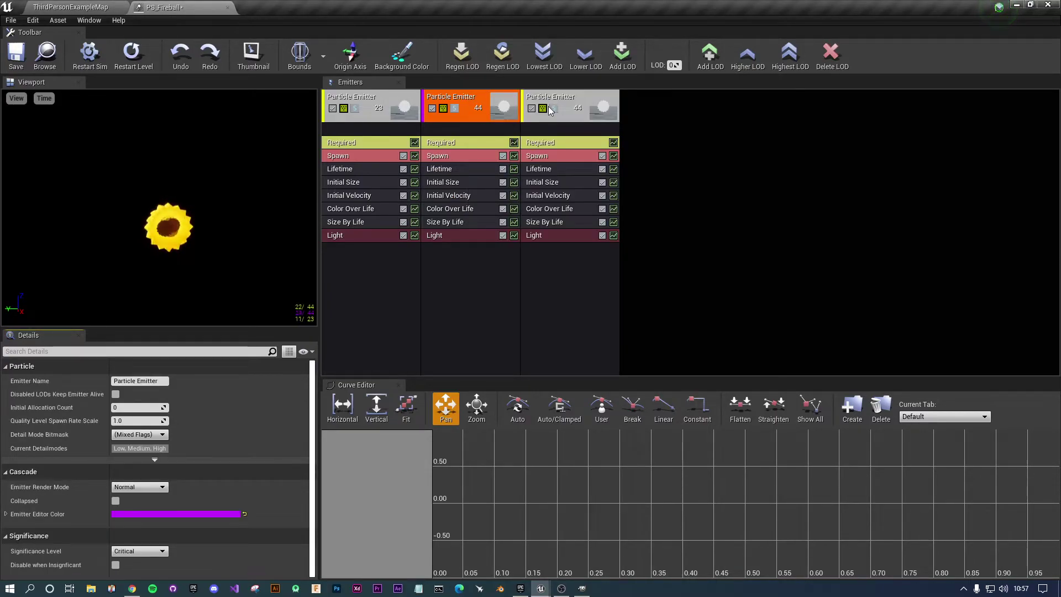
{"action": "left_click", "coordinate": [572, 118]}
Review the third emitter's Required, Spawn, Lifetime, Initial Size and Initial Velocity settings.
{"action": "left_click", "coordinate": [550, 142]}
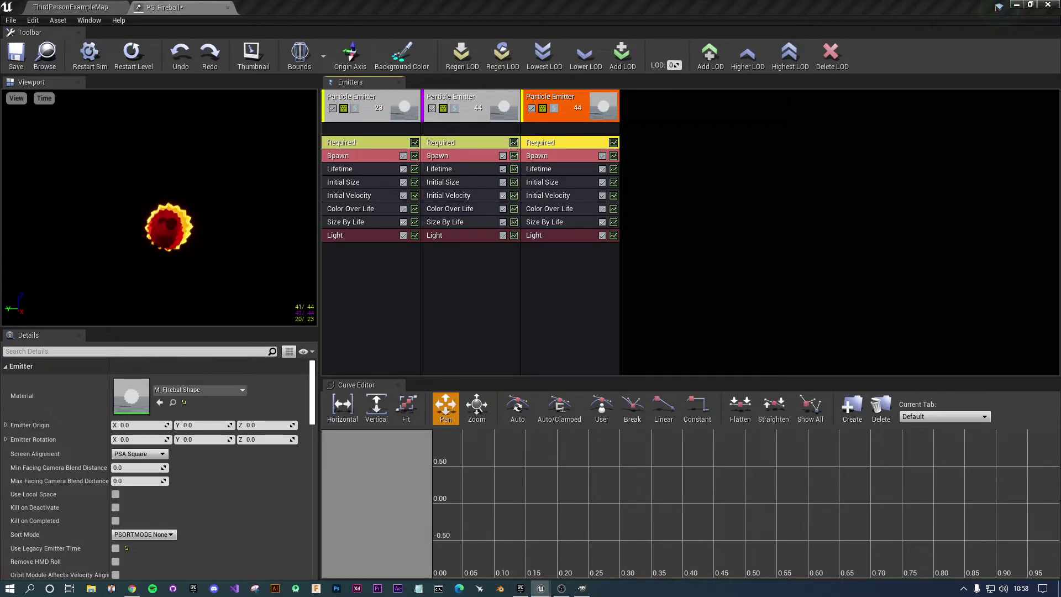
{"action": "left_click", "coordinate": [567, 157]}
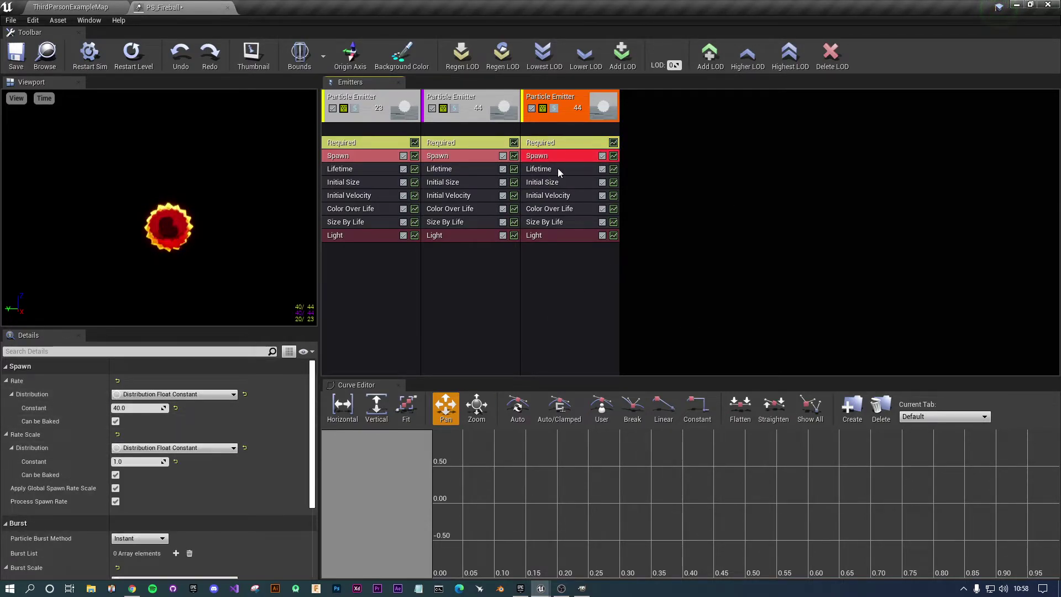
{"action": "left_click", "coordinate": [558, 172]}
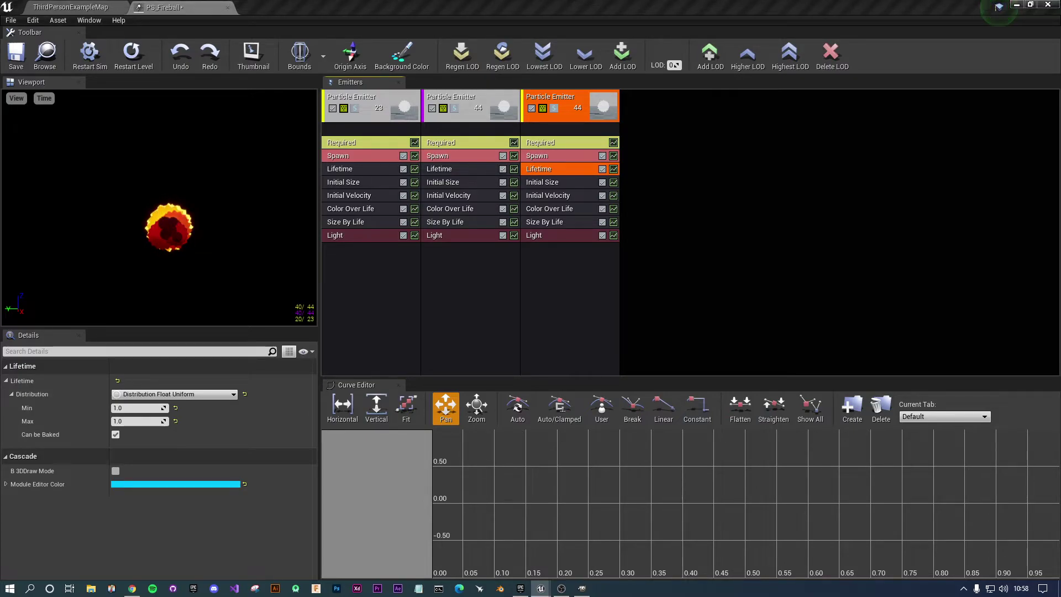
{"action": "left_click", "coordinate": [563, 181]}
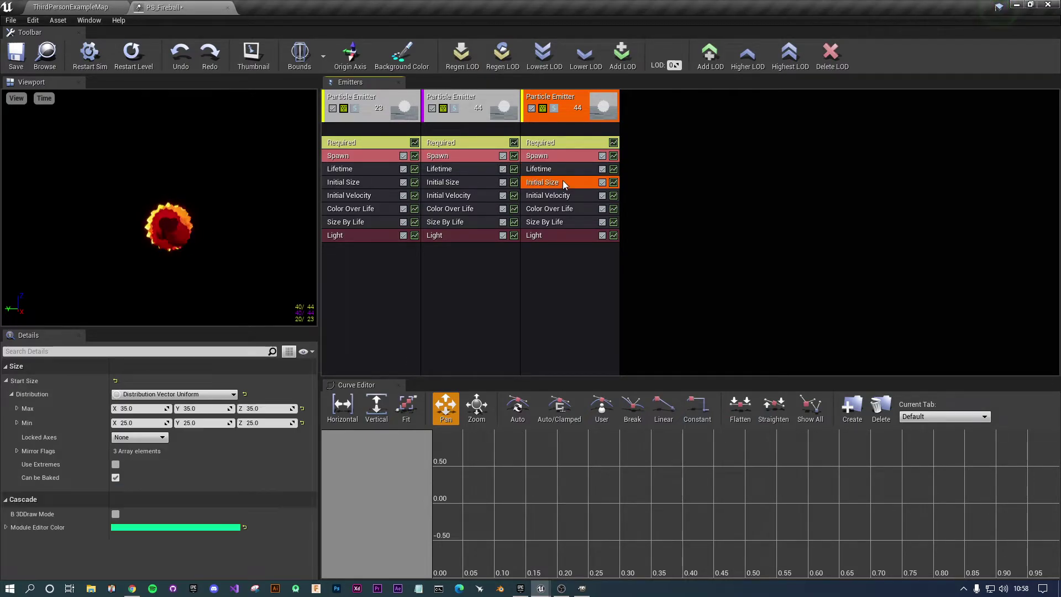
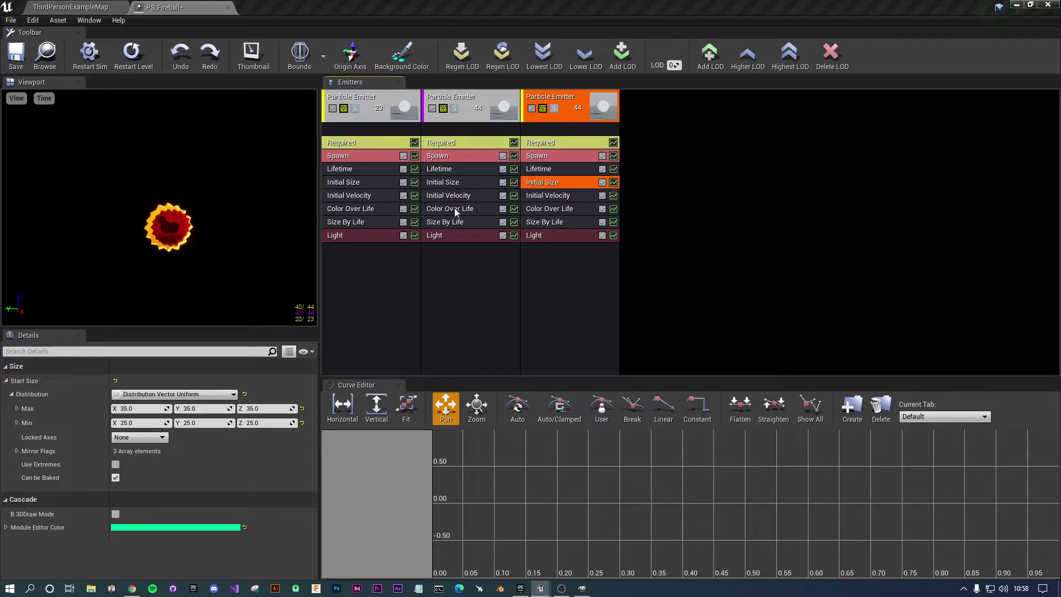
{"action": "left_click", "coordinate": [549, 194]}
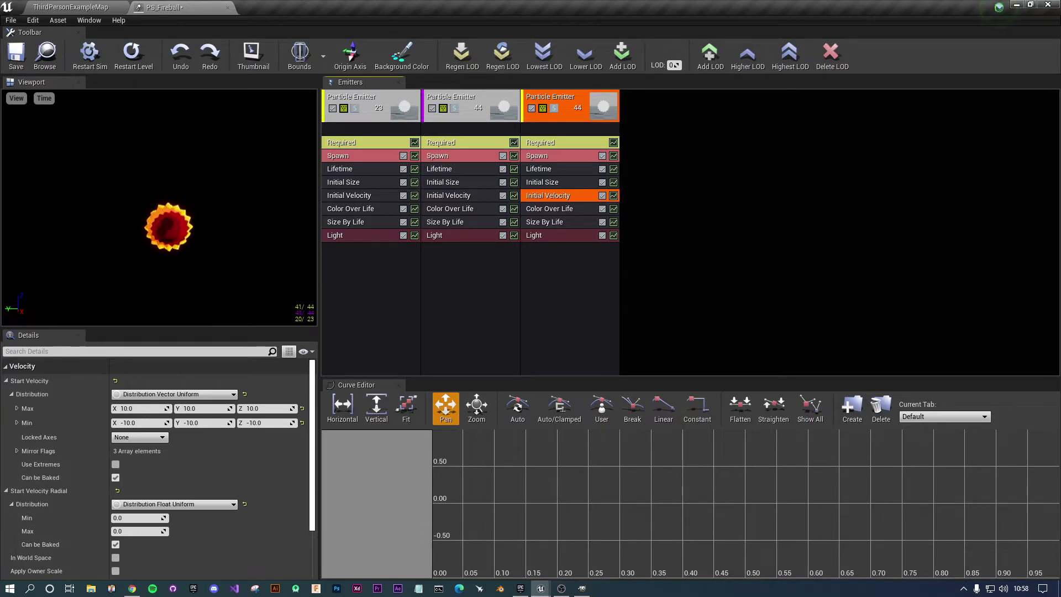
Change the first Color Over Life point of the third emitter to a pale beige-grey (about sRGB hex CDC9BA).
{"action": "left_click", "coordinate": [564, 210]}
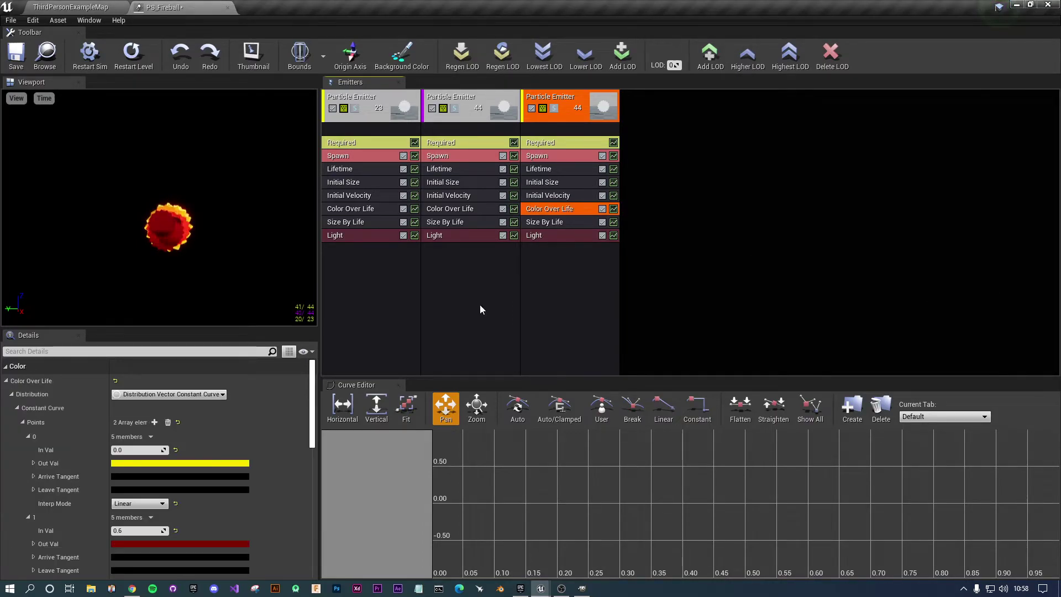
{"action": "left_click", "coordinate": [214, 463]}
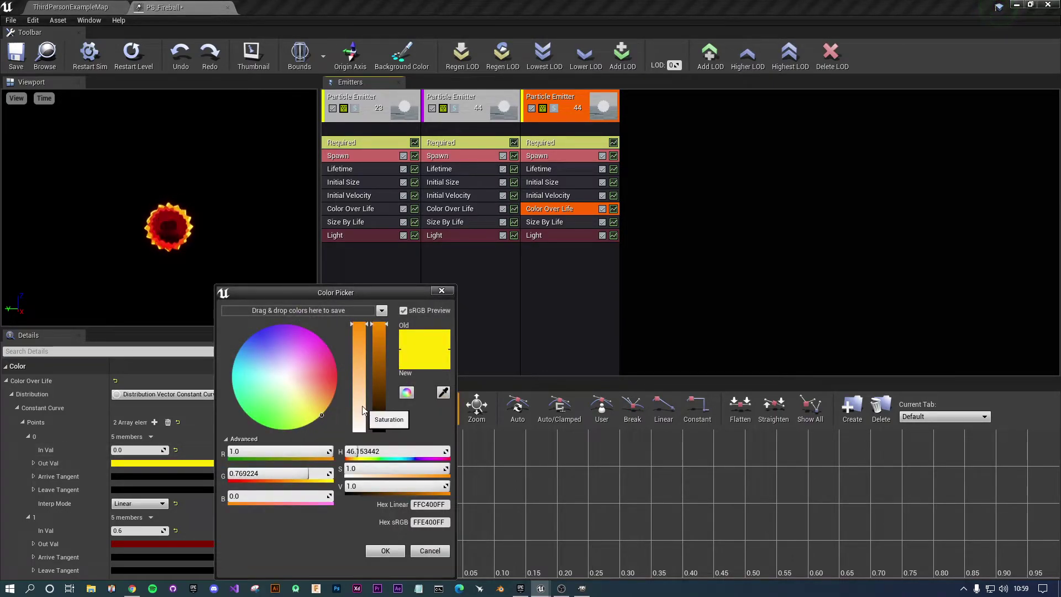
{"action": "left_click_drag", "start_coordinate": [359, 401], "coordinate": [364, 410]}
{"action": "mouse_move", "coordinate": [389, 370]}
{"action": "left_mouse_down"}
{"action": "mouse_move", "coordinate": [388, 353]}
{"action": "mouse_move", "coordinate": [389, 376]}
{"action": "mouse_move", "coordinate": [390, 363]}
{"action": "left_mouse_up"}
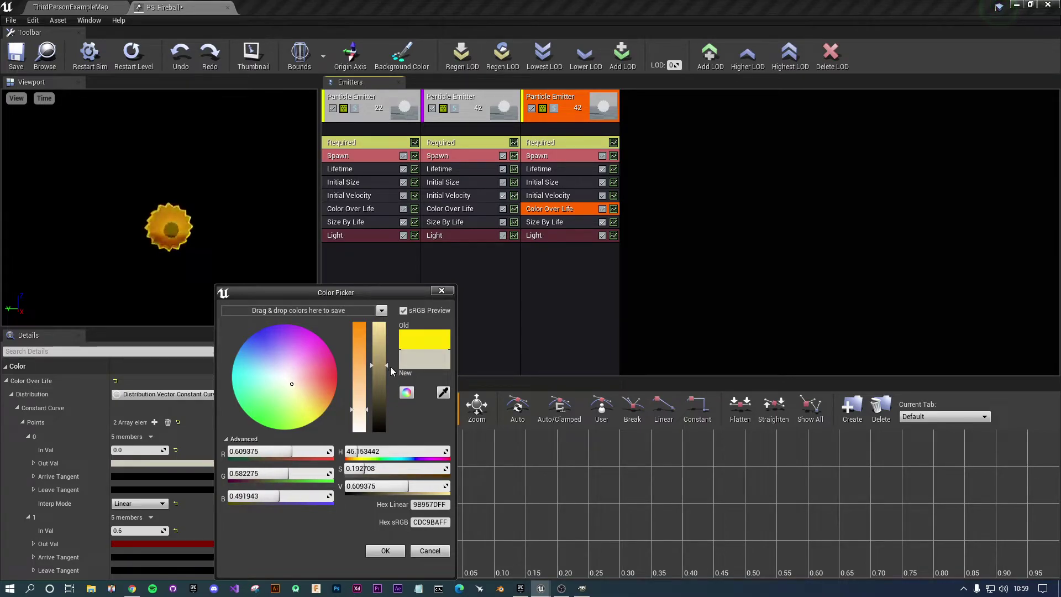
{"action": "left_click", "coordinate": [385, 550]}
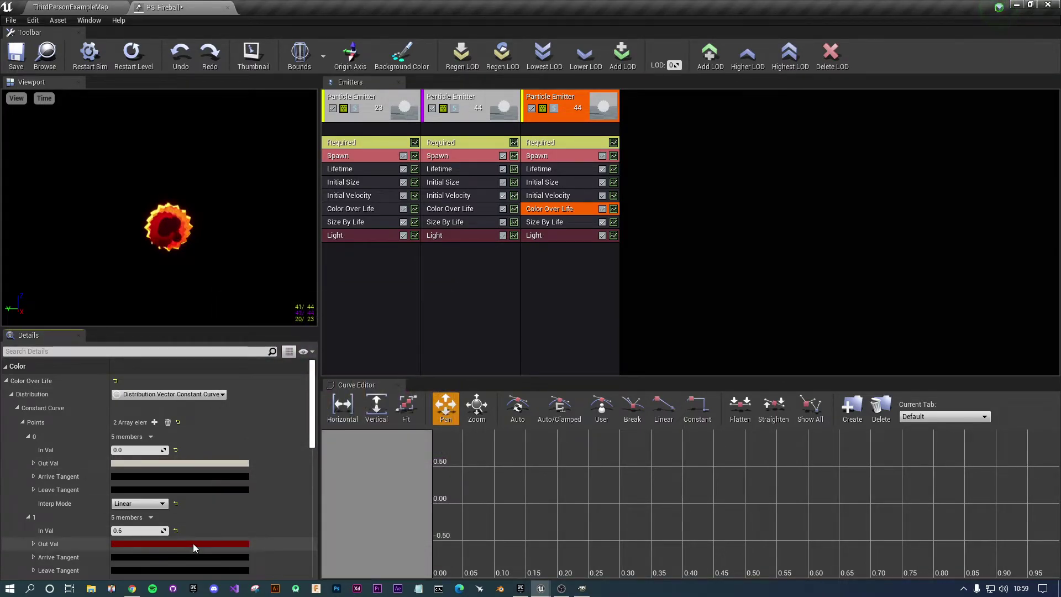
Change the second Color Over Life point of the third emitter to a dark reddish grey (about sRGB hex 695C5C).
{"action": "left_click", "coordinate": [193, 544]}
{"action": "left_click", "coordinate": [344, 405]}
{"action": "left_click_drag", "start_coordinate": [357, 366], "coordinate": [363, 414]}
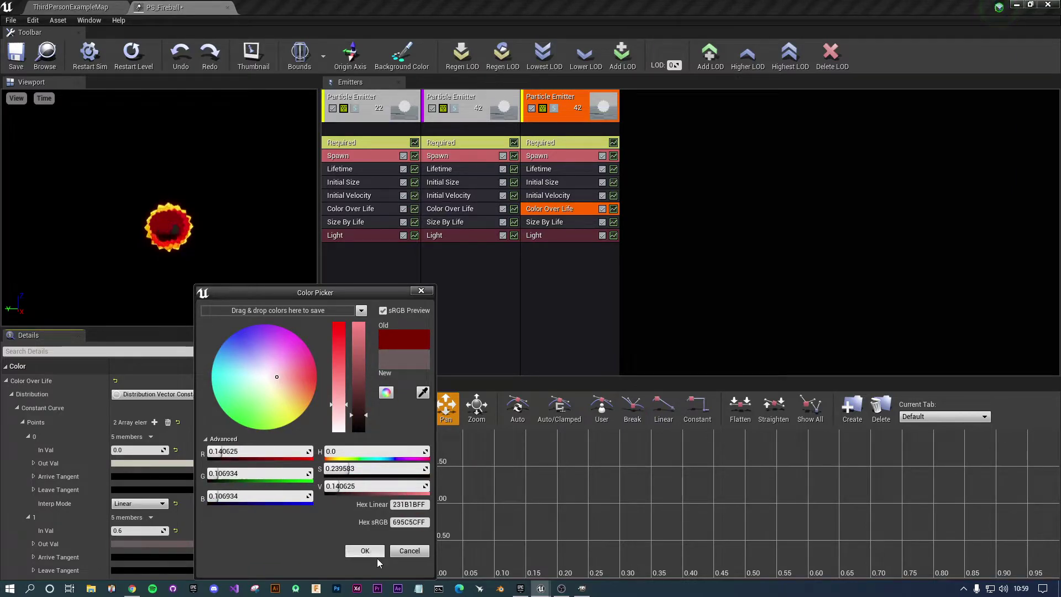
{"action": "left_click", "coordinate": [365, 551]}
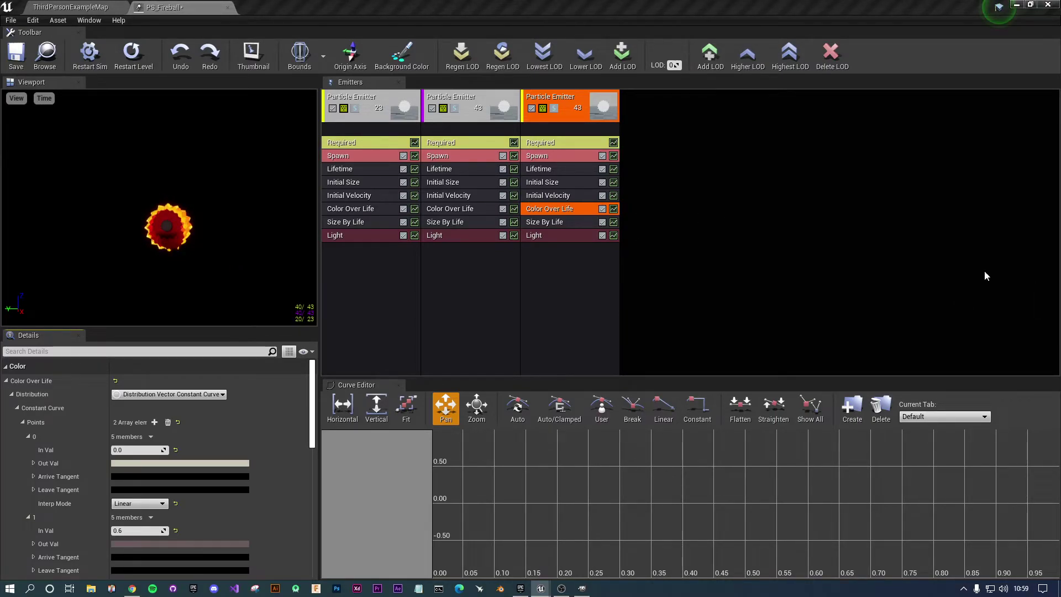
Switch the third emitter's Light Brightness Over Life to Distribution Float Constant with a constant of 32.
{"action": "left_click", "coordinate": [532, 223]}
{"action": "scroll", "coordinate": [238, 446], "scroll_direction": "down", "scroll_amount": 3}
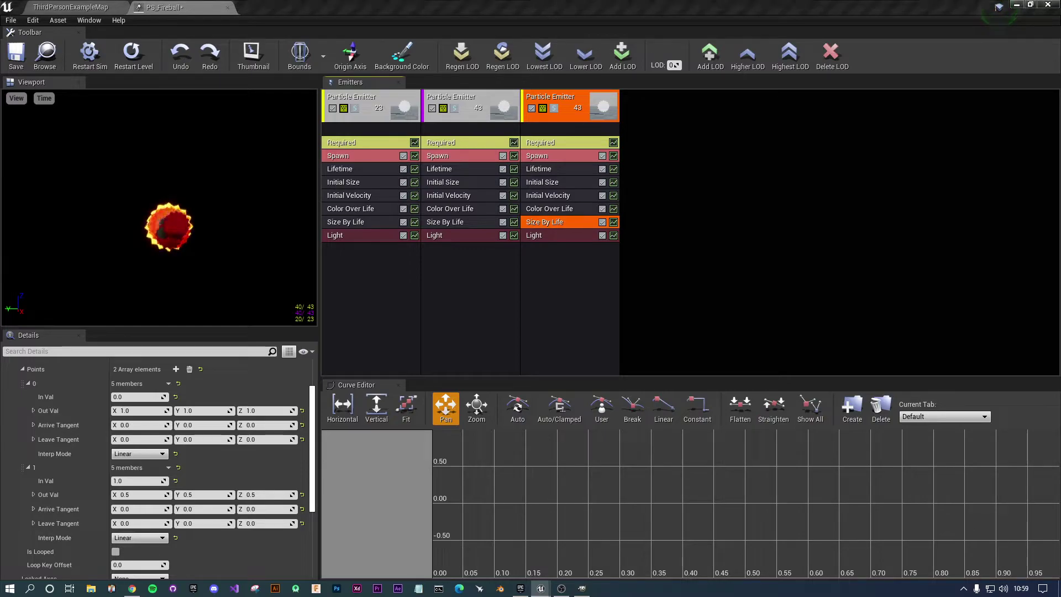
{"action": "left_click", "coordinate": [559, 235]}
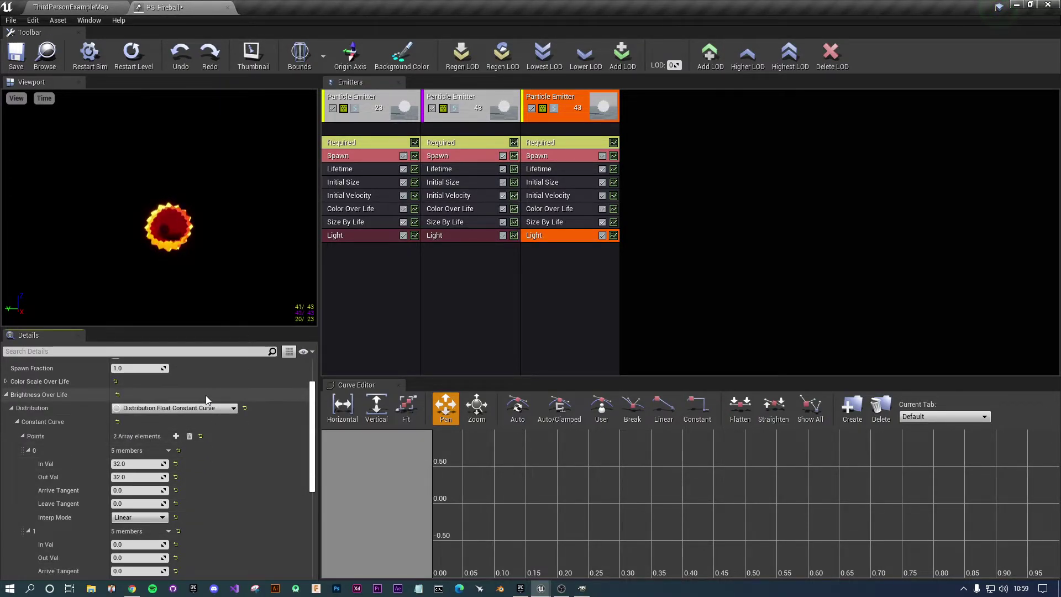
{"action": "left_click", "coordinate": [182, 407]}
{"action": "left_click", "coordinate": [208, 433]}
{"action": "left_click", "coordinate": [140, 434]}
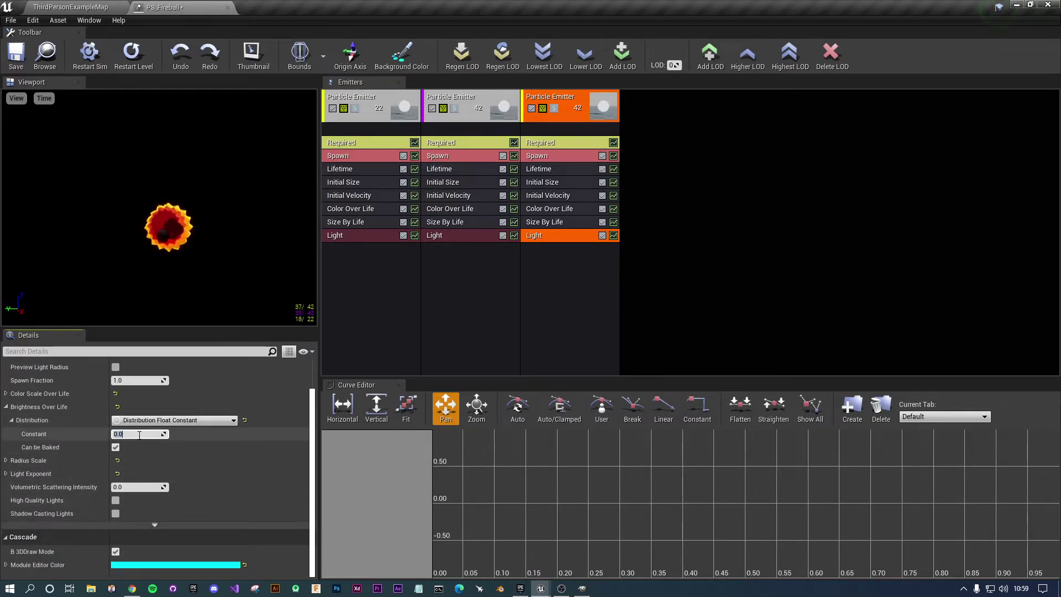
{"action": "type", "text": "32"}
{"action": "key", "text": "Return"}
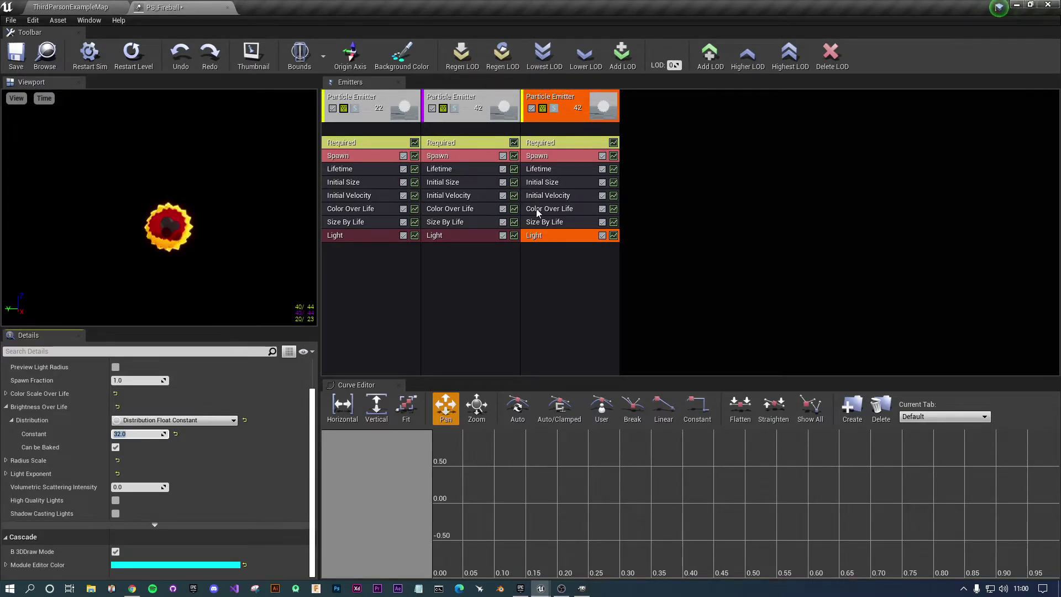
Set the X value of the third emitter's Emitter Origin to -50 in its Required module.
{"action": "left_click", "coordinate": [549, 144]}
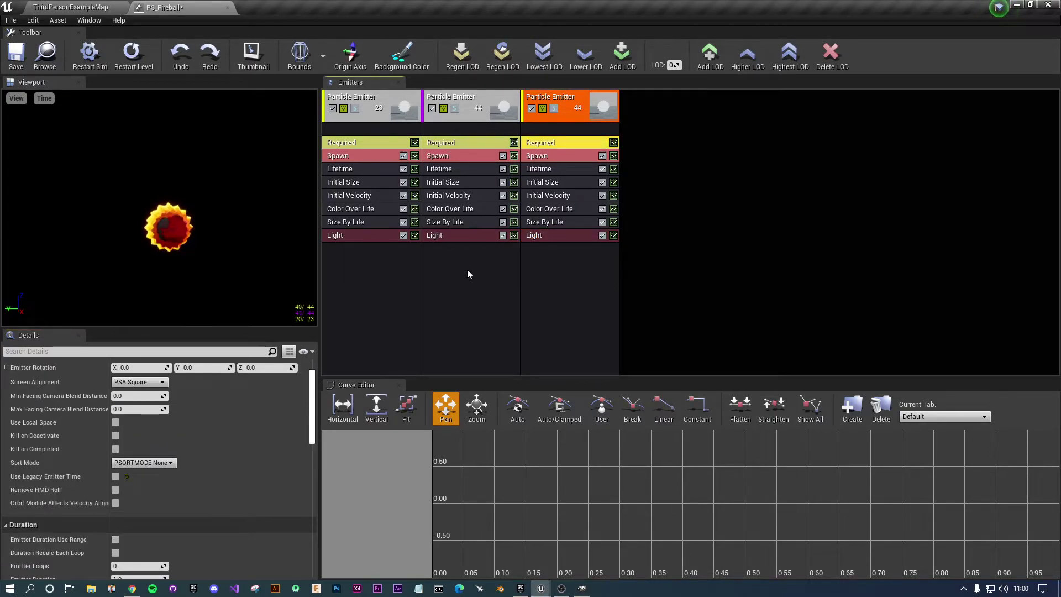
{"action": "scroll", "coordinate": [211, 452], "scroll_direction": "up", "scroll_amount": 3}
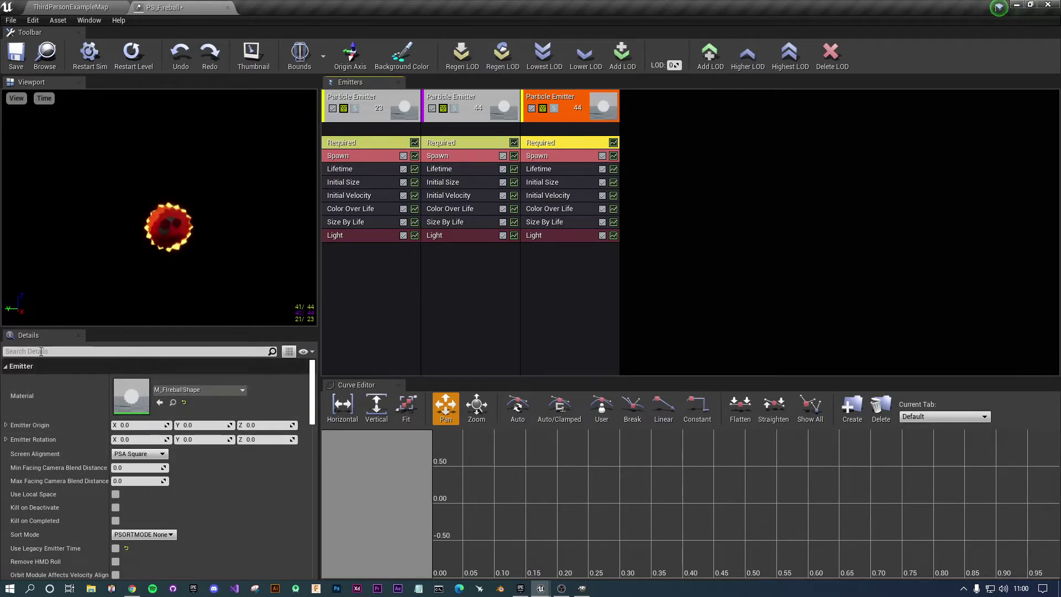
{"action": "left_click", "coordinate": [133, 426]}
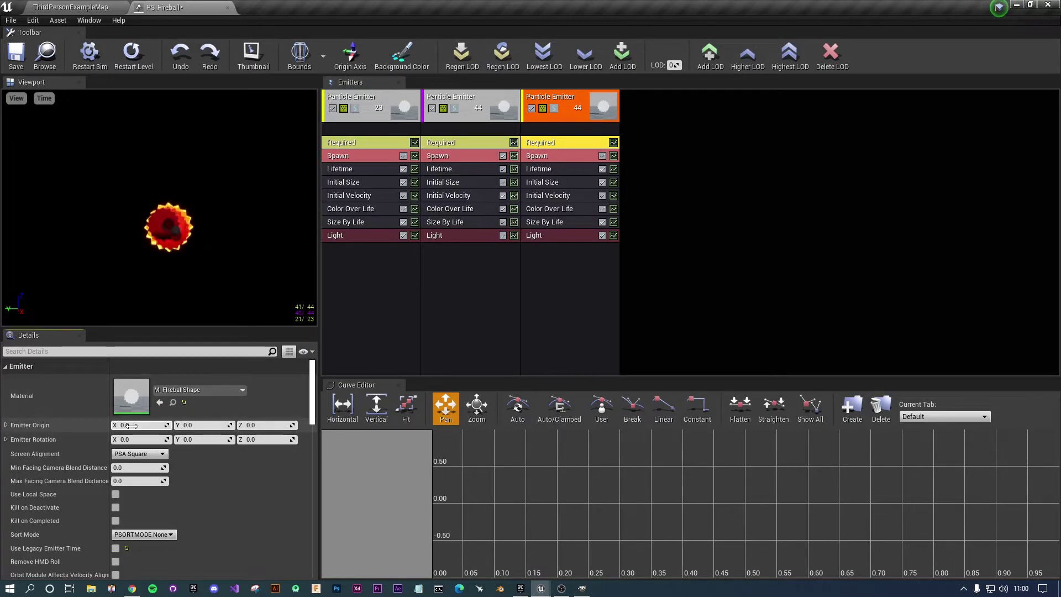
{"action": "type", "text": "-50"}
{"action": "key", "text": "Return"}
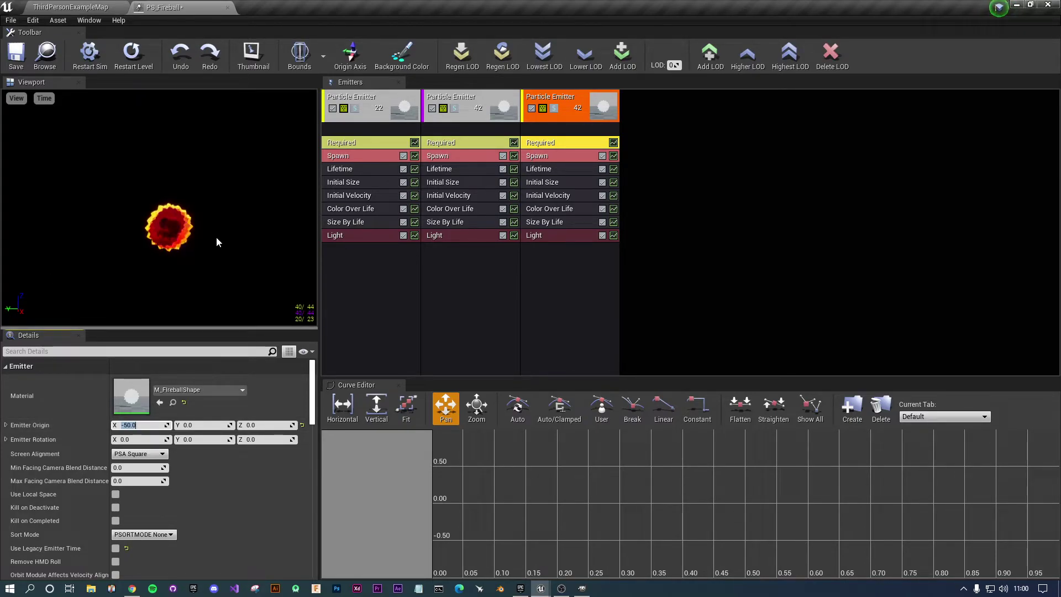
{"action": "left_click_drag", "start_coordinate": [208, 235], "coordinate": [136, 227]}
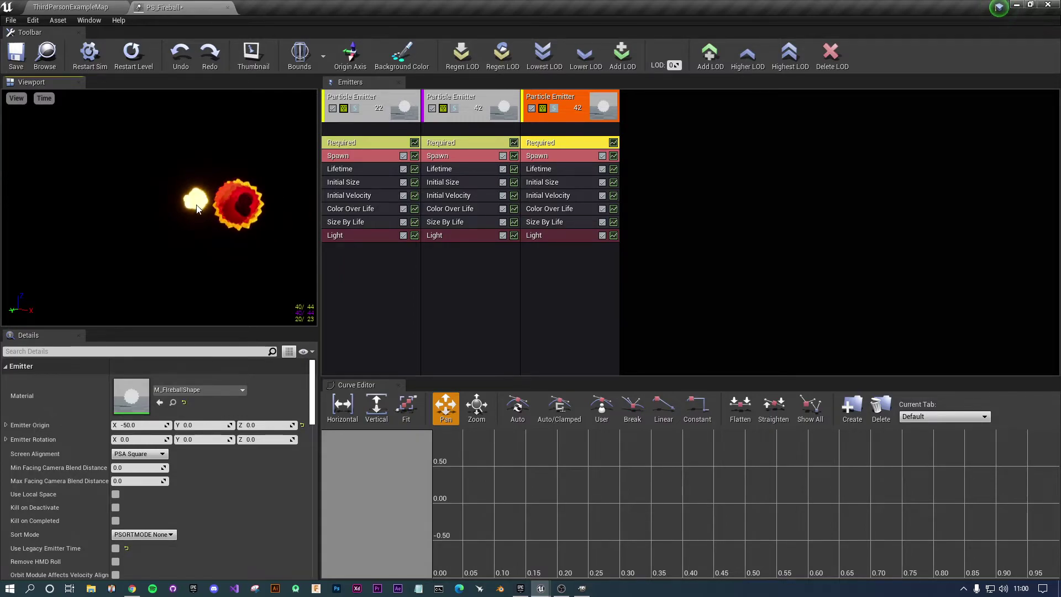
Set the third emitter's Light Brightness Over Life constant to 0.
{"action": "left_click", "coordinate": [550, 236]}
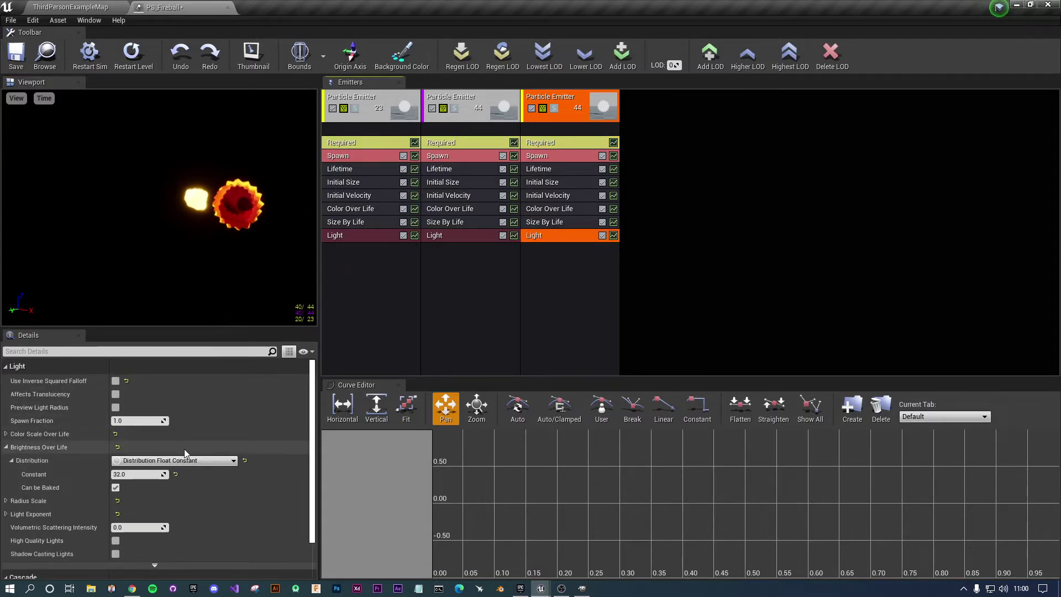
{"action": "left_click_drag", "start_coordinate": [166, 475], "coordinate": [172, 475]}
{"action": "left_click", "coordinate": [140, 477]}
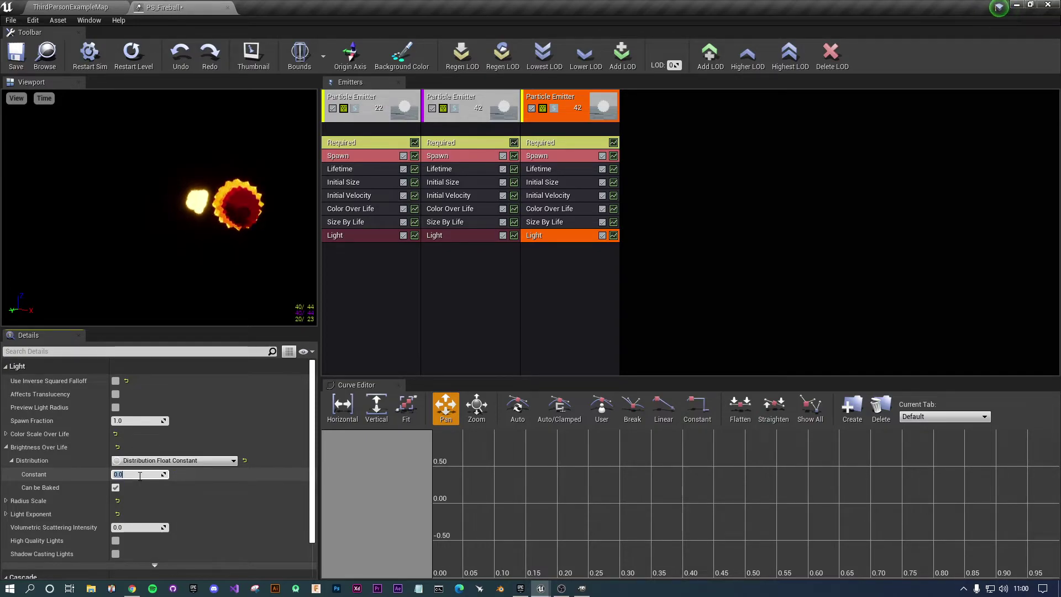
Disable the third emitter's Light module to compare the fireball without it, and enable it again.
{"action": "left_click", "coordinate": [603, 236]}
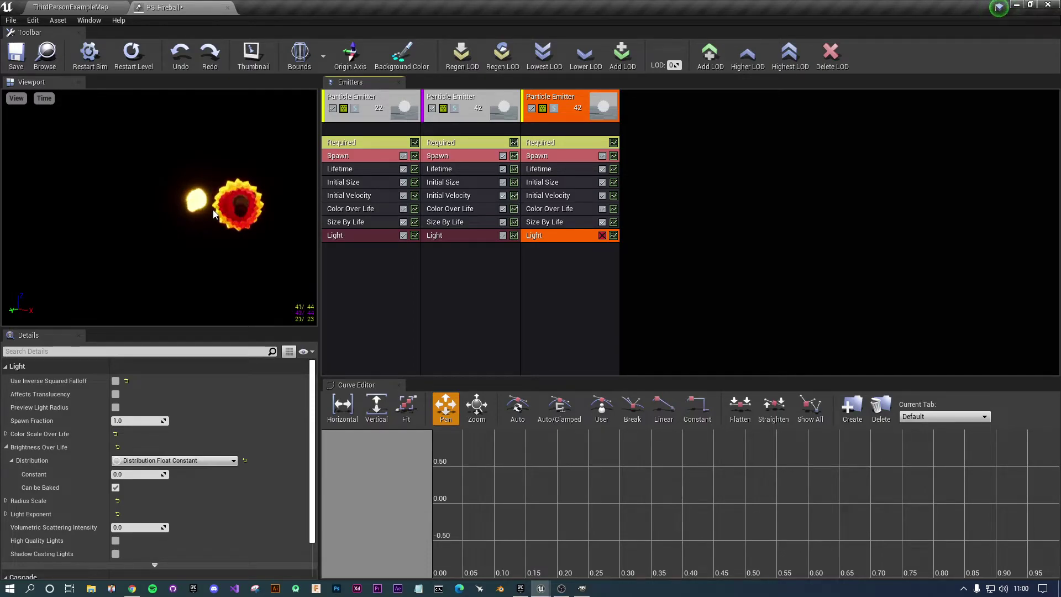
{"action": "mouse_move", "coordinate": [257, 220]}
{"action": "left_mouse_down"}
{"action": "mouse_move", "coordinate": [221, 222]}
{"action": "mouse_move", "coordinate": [271, 221]}
{"action": "mouse_move", "coordinate": [243, 221]}
{"action": "left_mouse_up"}
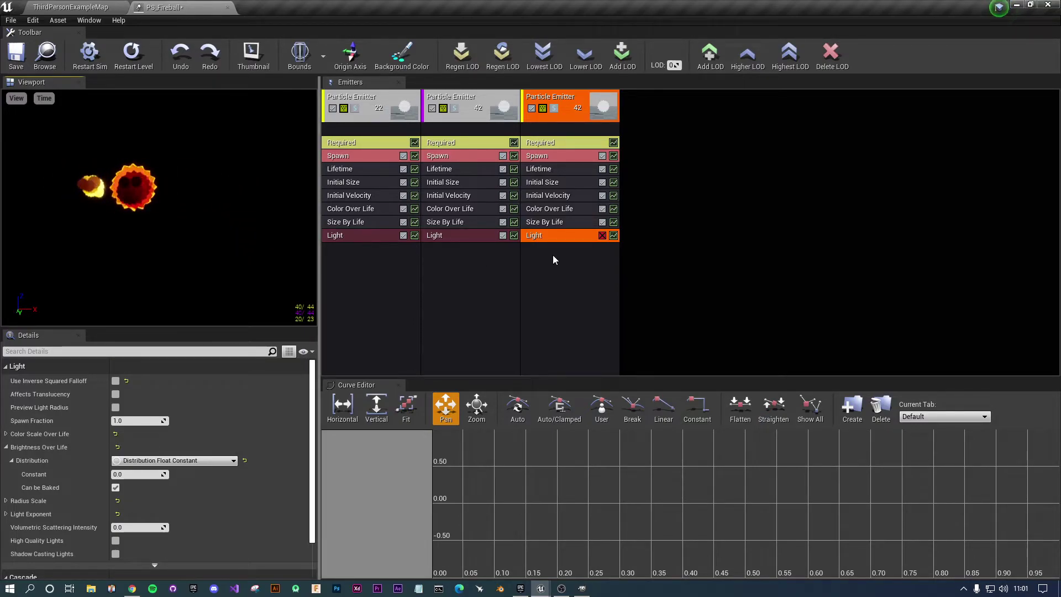
{"action": "left_click", "coordinate": [602, 235]}
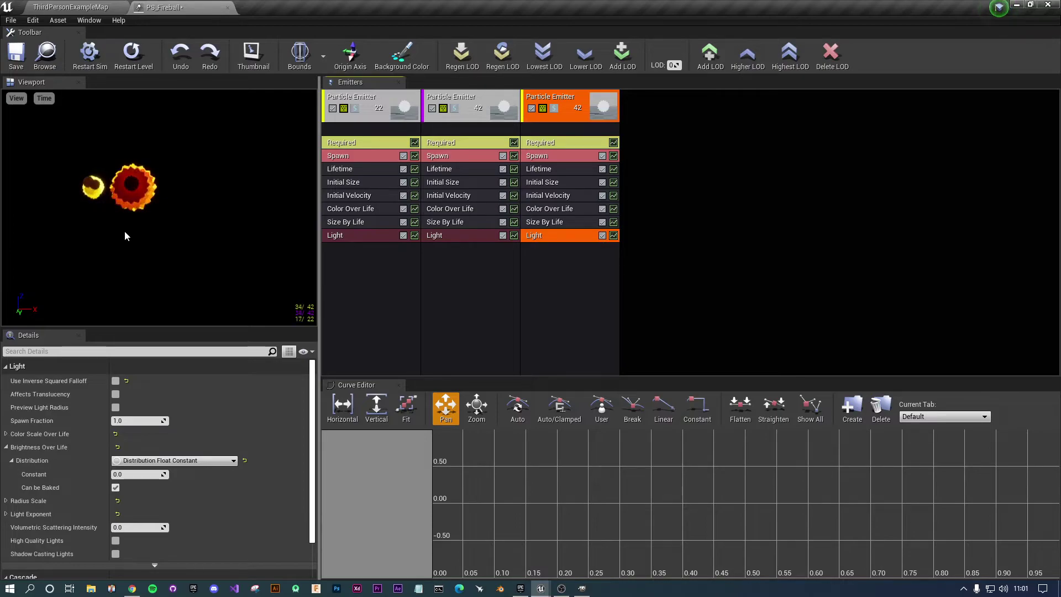
{"action": "left_click_drag", "start_coordinate": [85, 201], "coordinate": [145, 224]}
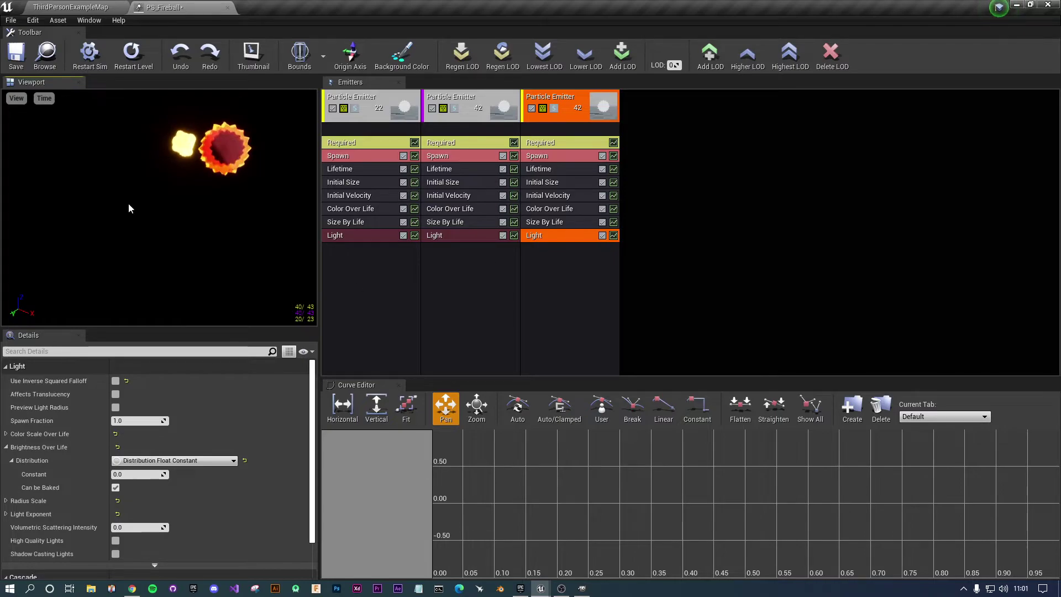
Save the PS_Fireball particle system and close its editor.
{"action": "left_click", "coordinate": [16, 54]}
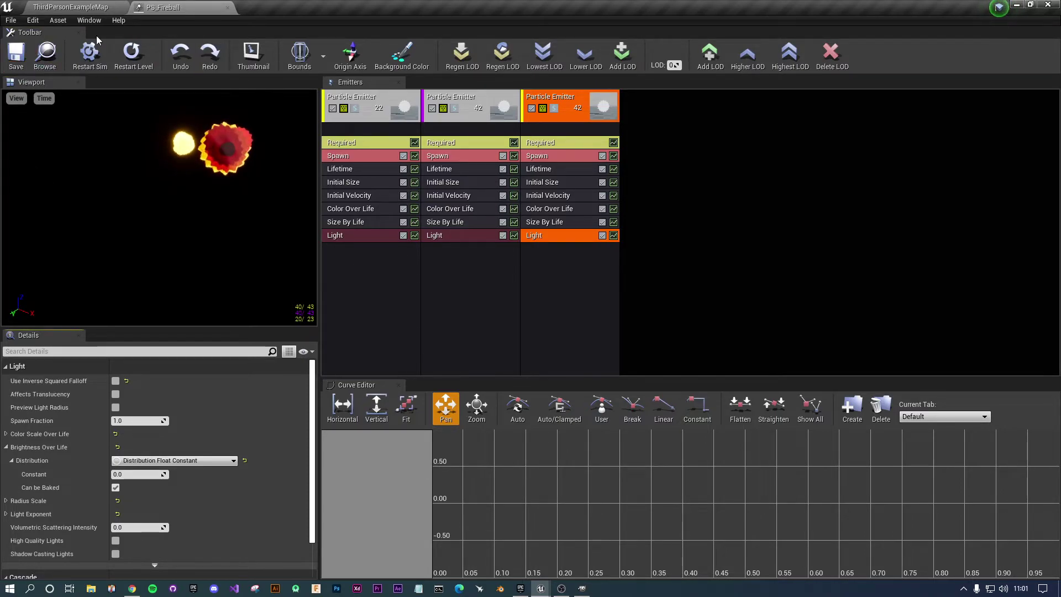
{"action": "left_click", "coordinate": [227, 7]}
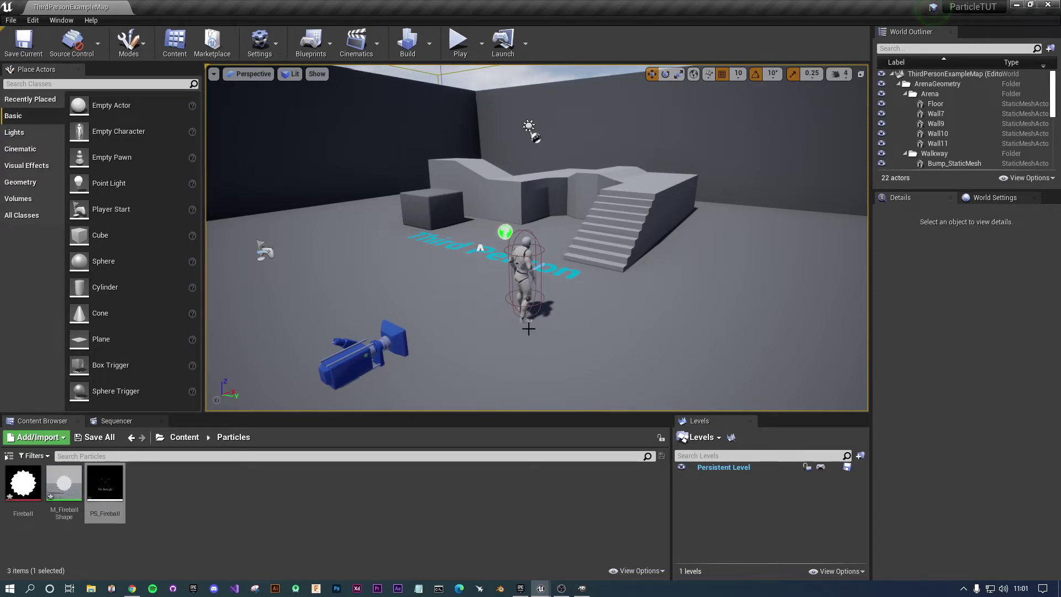
Open the ThirdPersonCharacter blueprint from Content/ThirdPersonBP/Blueprints and dock its editor beside the level.
{"action": "left_click", "coordinate": [526, 286]}
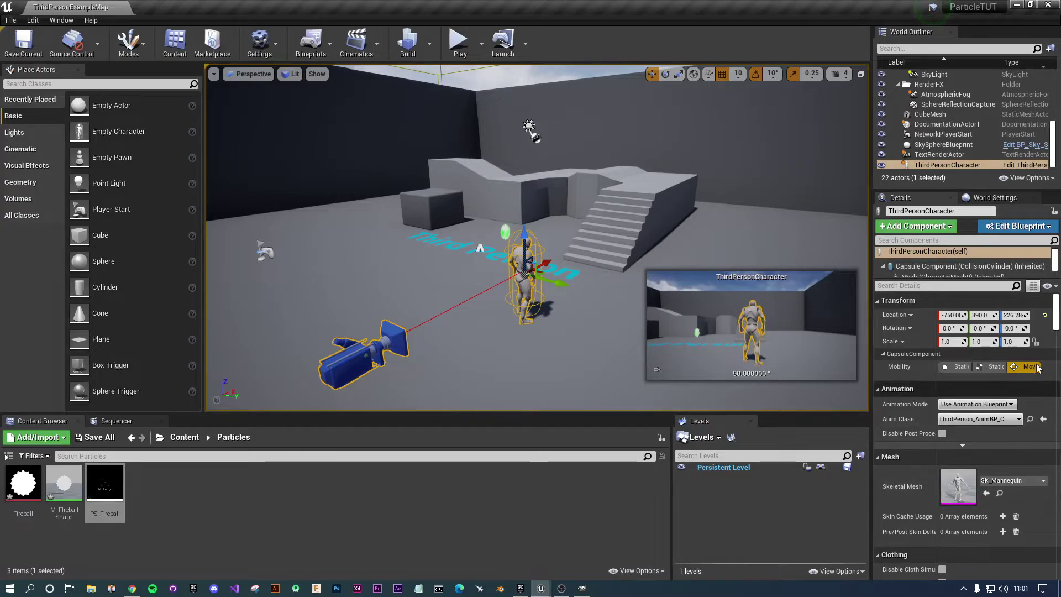
{"action": "scroll", "coordinate": [972, 158], "scroll_direction": "down", "scroll_amount": 1}
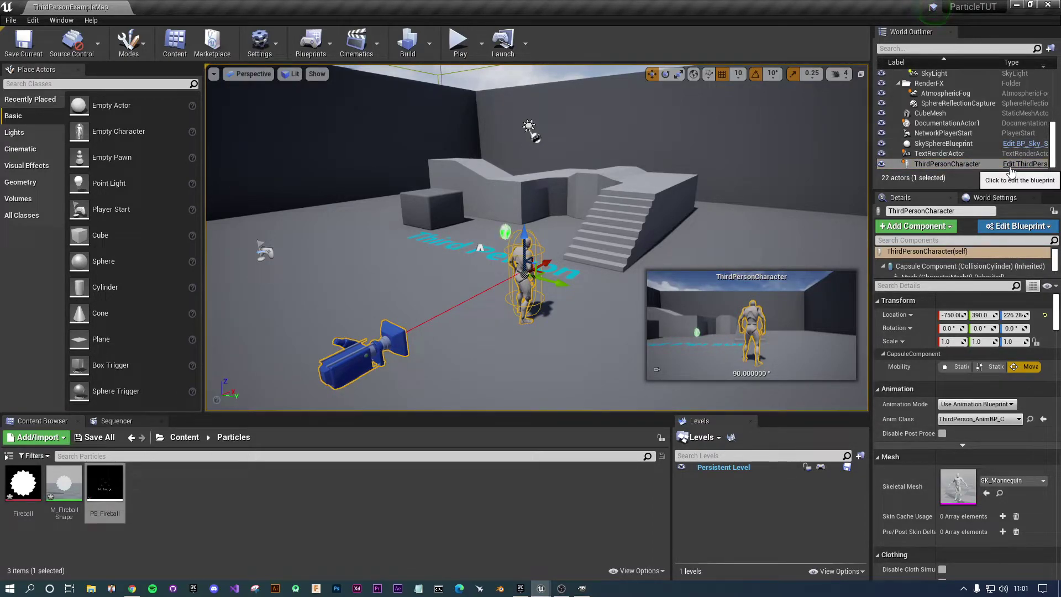
{"action": "left_click", "coordinate": [177, 438]}
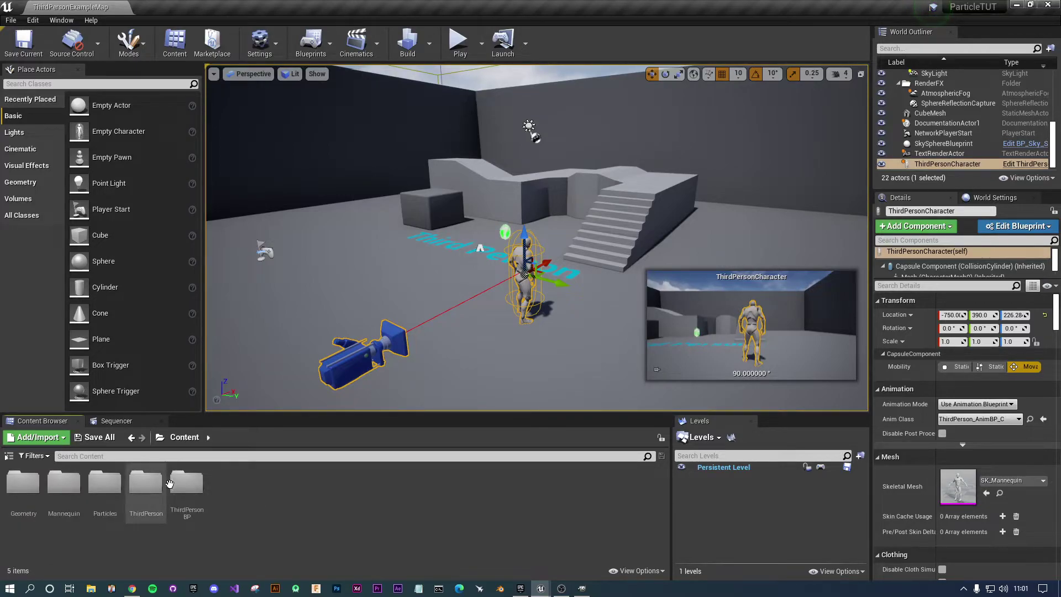
{"action": "double_click", "coordinate": [186, 486]}
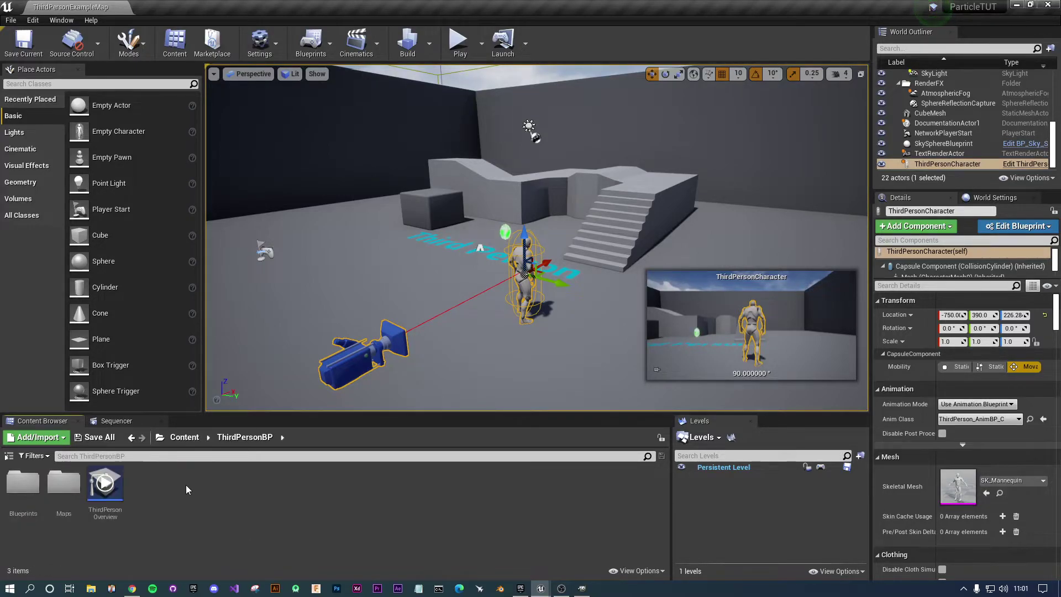
{"action": "double_click", "coordinate": [23, 482]}
{"action": "double_click", "coordinate": [25, 492]}
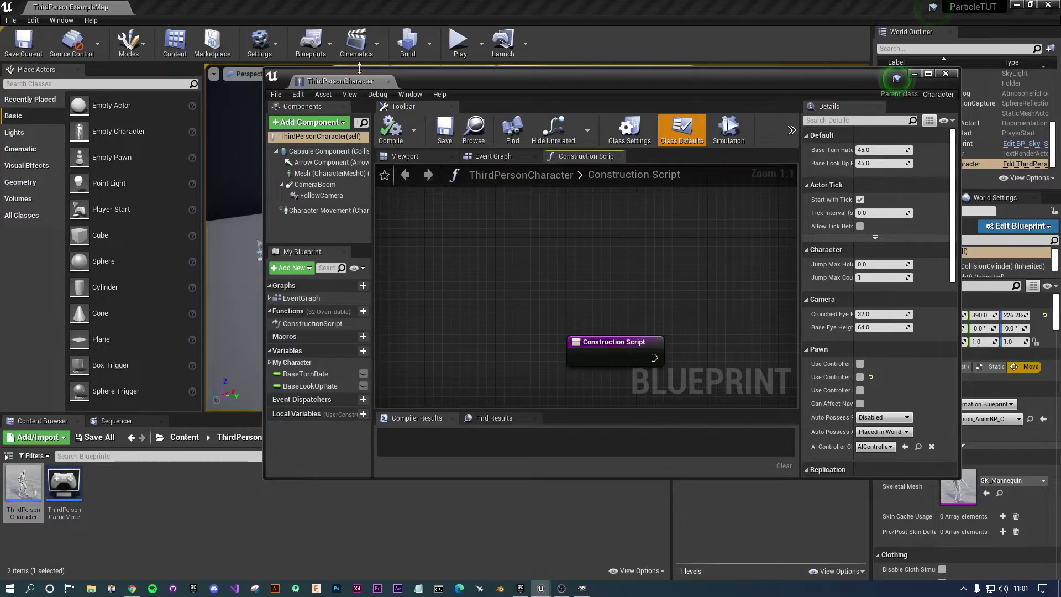
{"action": "left_click_drag", "start_coordinate": [340, 81], "coordinate": [247, 4]}
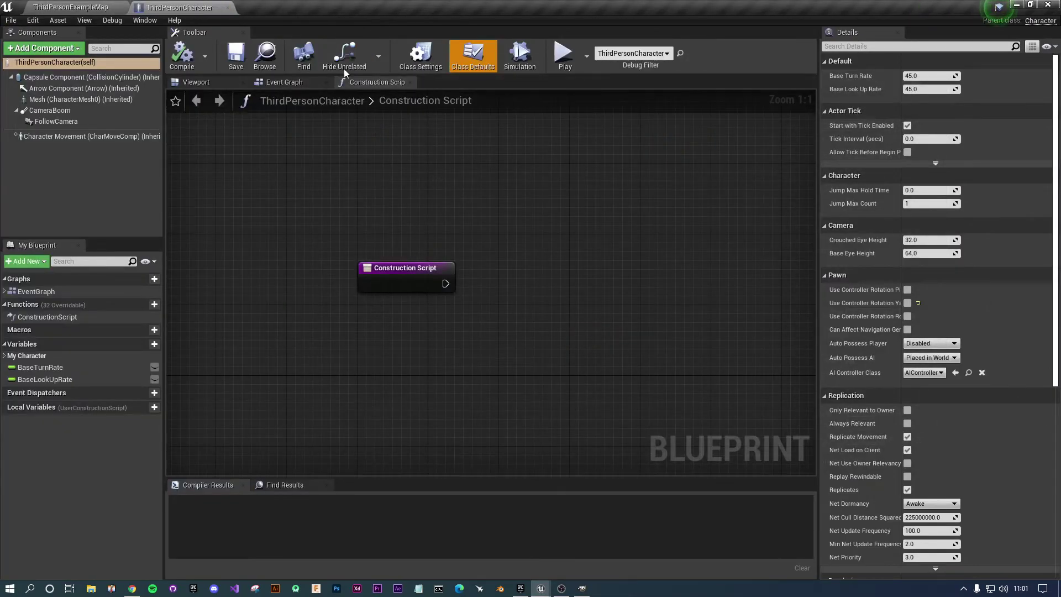
Add an F keyboard event to an empty area of the character's Event Graph.
{"action": "left_click", "coordinate": [284, 82]}
{"action": "right_click_drag", "start_coordinate": [512, 177], "coordinate": [401, 197]}
{"action": "scroll", "coordinate": [430, 215], "scroll_direction": "down", "scroll_amount": 3}
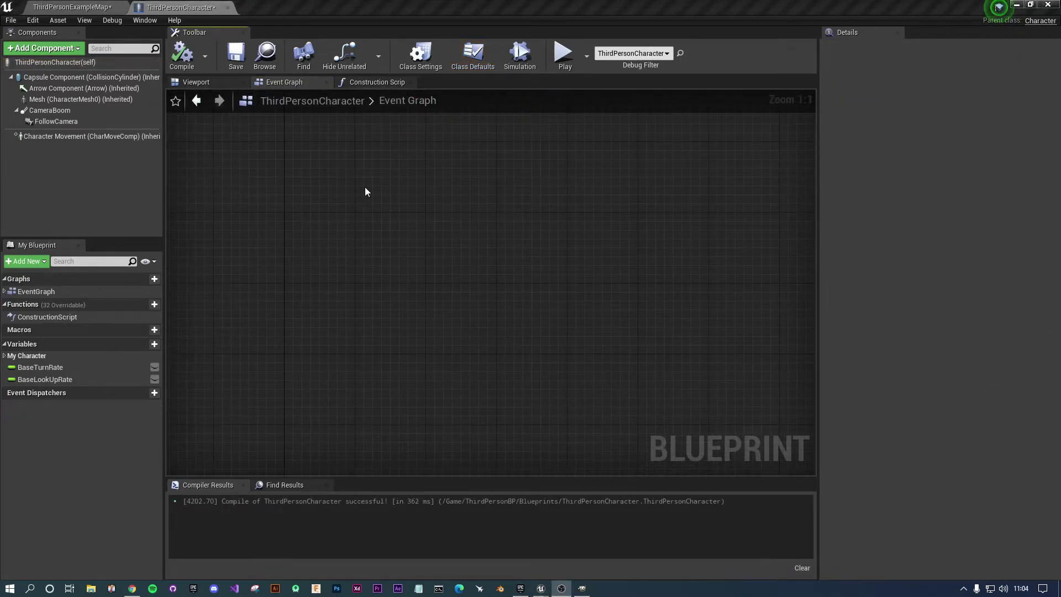
{"action": "right_click_drag", "start_coordinate": [364, 187], "coordinate": [305, 222]}
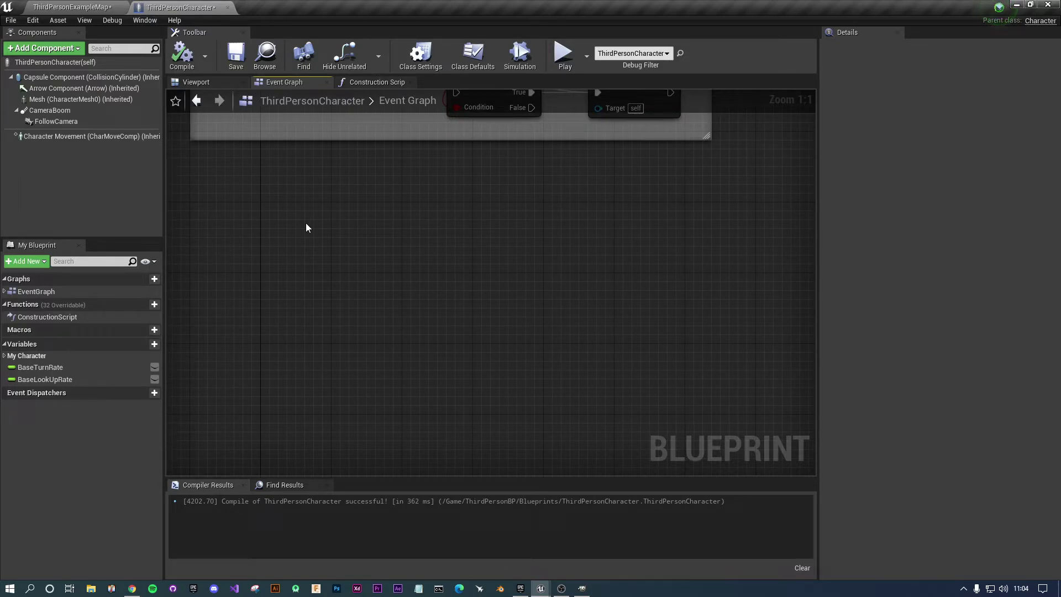
{"action": "right_click", "coordinate": [331, 255]}
{"action": "type", "text": "f key"}
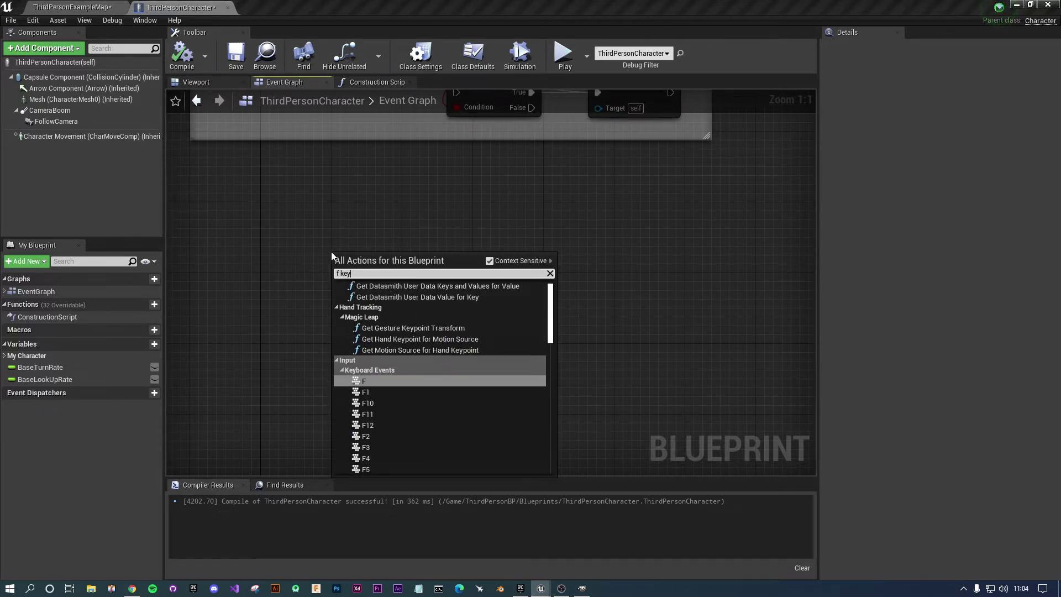
{"action": "left_click", "coordinate": [363, 382]}
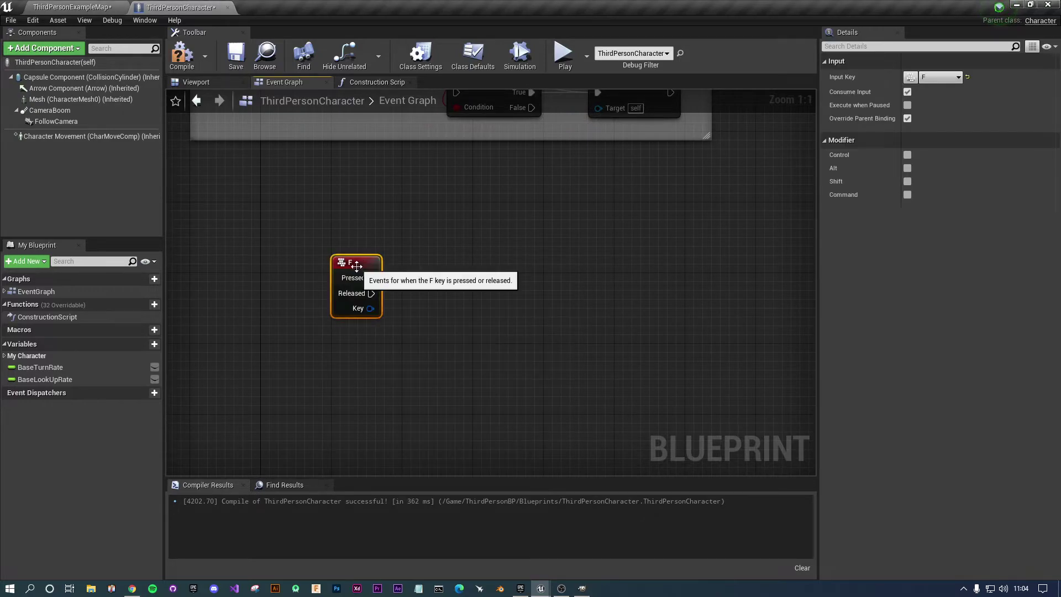
Add a Spawn Actor from Class node driven by the F event's Pressed output and place it well clear of the event.
{"action": "left_click_drag", "start_coordinate": [342, 245], "coordinate": [488, 226]}
{"action": "type", "text": "spawn actor"}
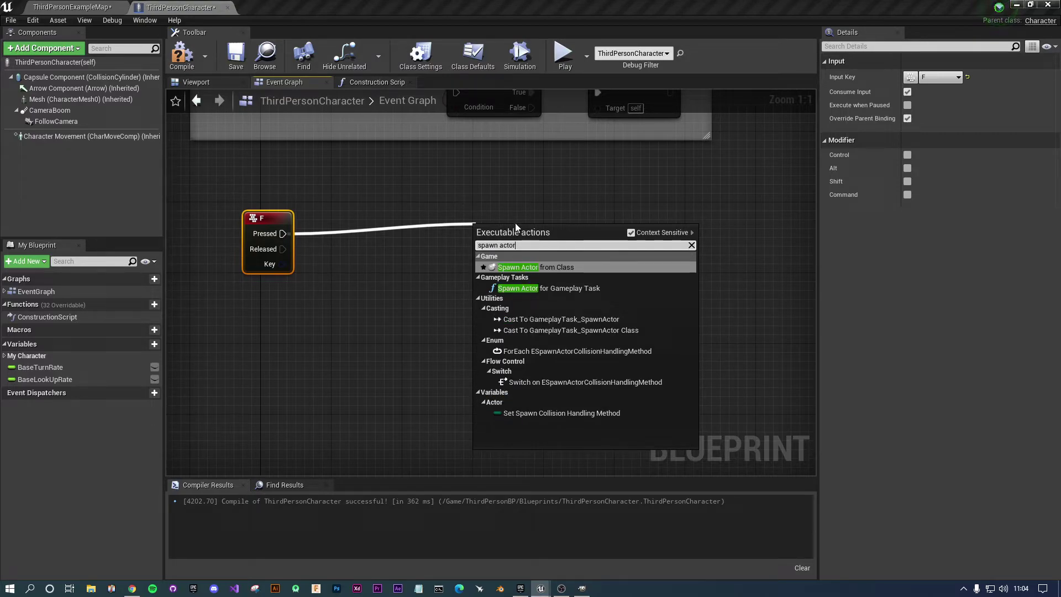
{"action": "left_click", "coordinate": [500, 268]}
{"action": "left_click_drag", "start_coordinate": [544, 239], "coordinate": [589, 230]}
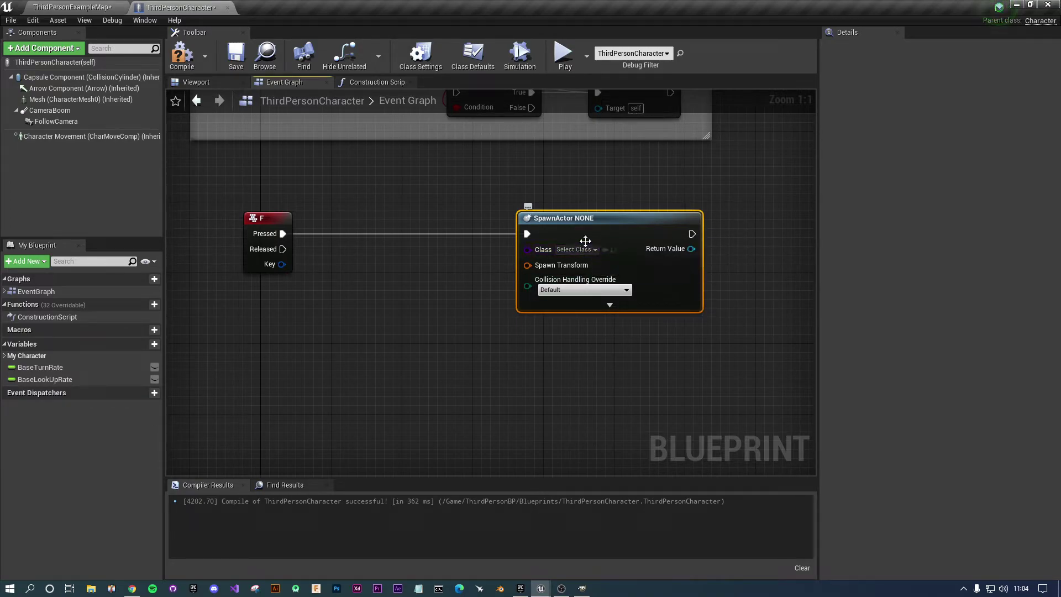
{"action": "left_click_drag", "start_coordinate": [598, 241], "coordinate": [616, 240]}
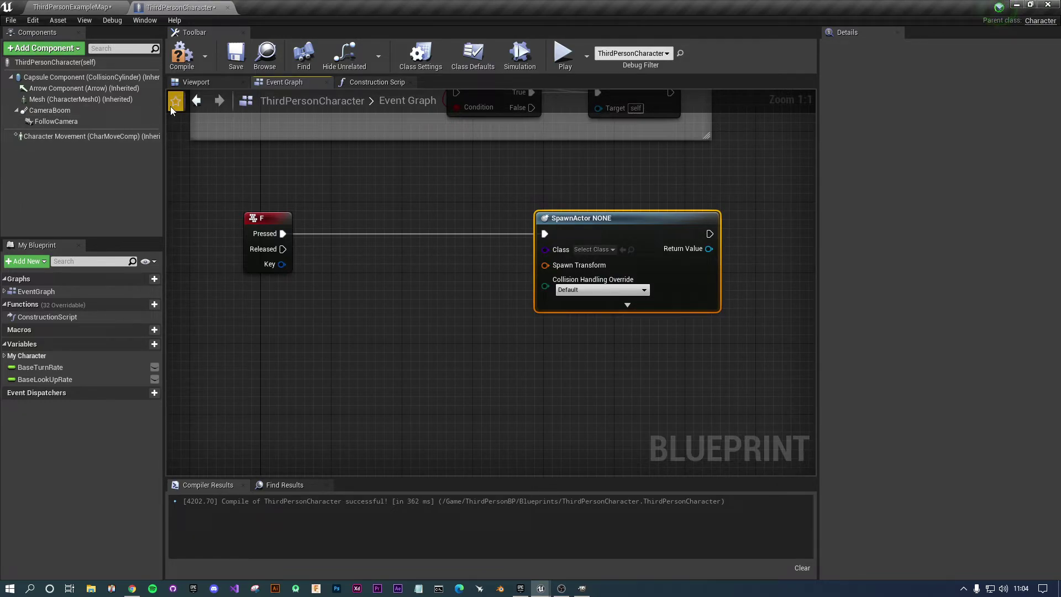
Create a new Blueprint Class with Actor as its parent in the level editor's Content/Particles folder.
{"action": "left_click", "coordinate": [72, 8]}
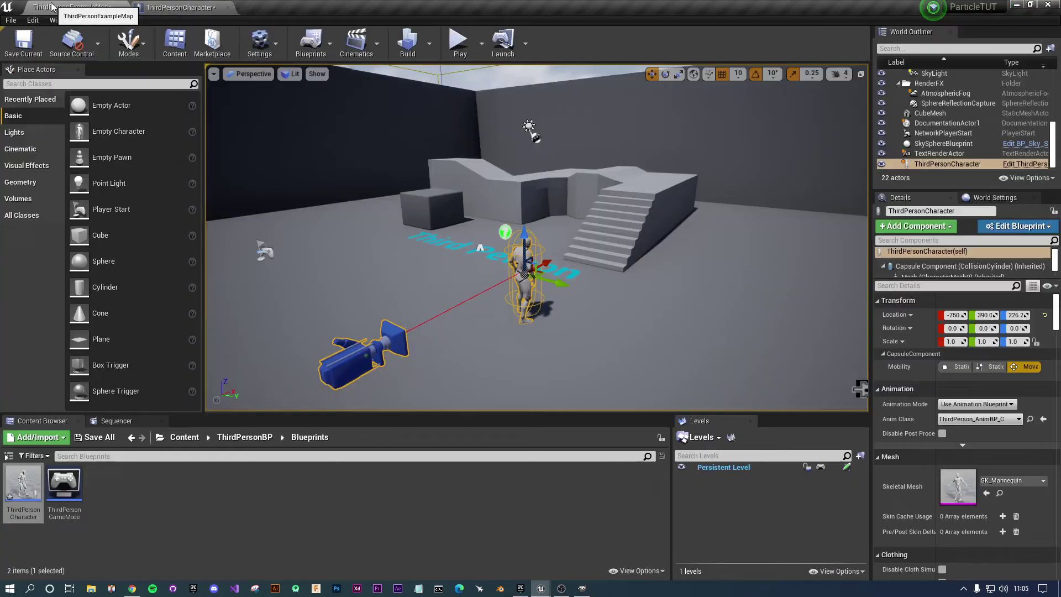
{"action": "left_click", "coordinate": [372, 524]}
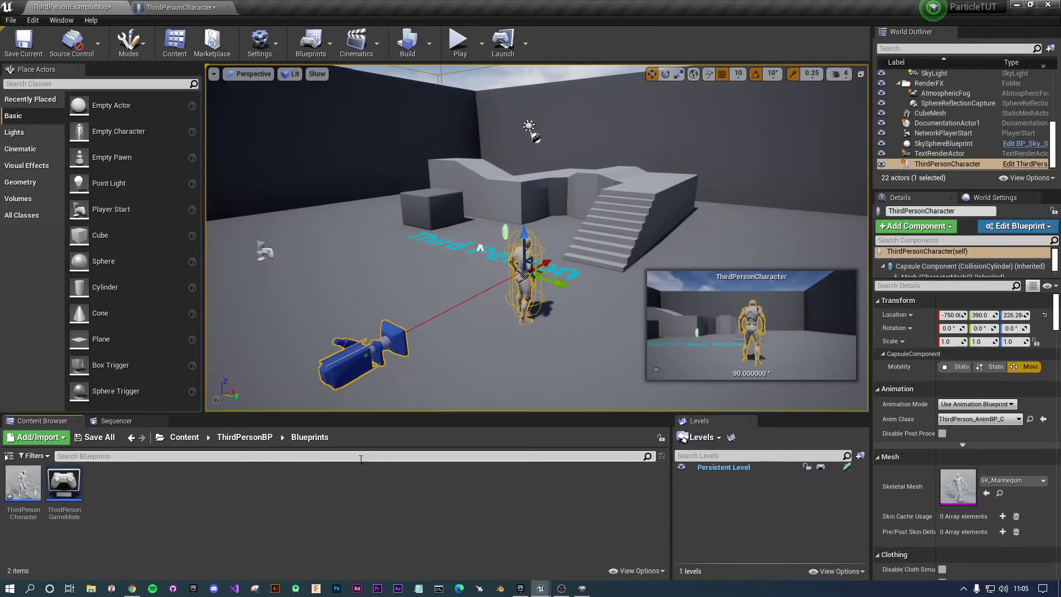
{"action": "left_click", "coordinate": [183, 436]}
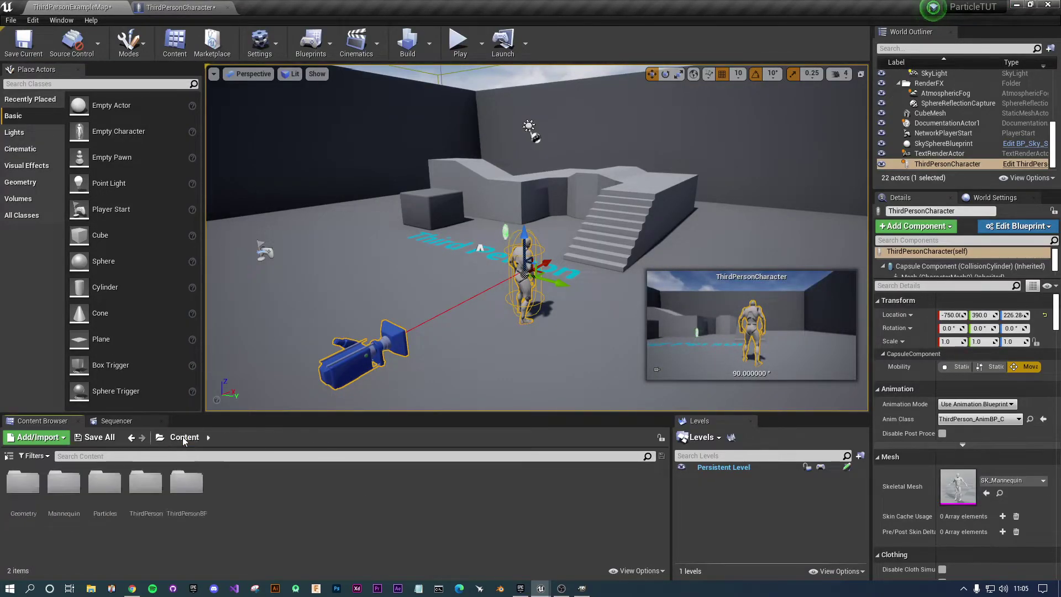
{"action": "double_click", "coordinate": [105, 486]}
{"action": "right_click", "coordinate": [219, 479]}
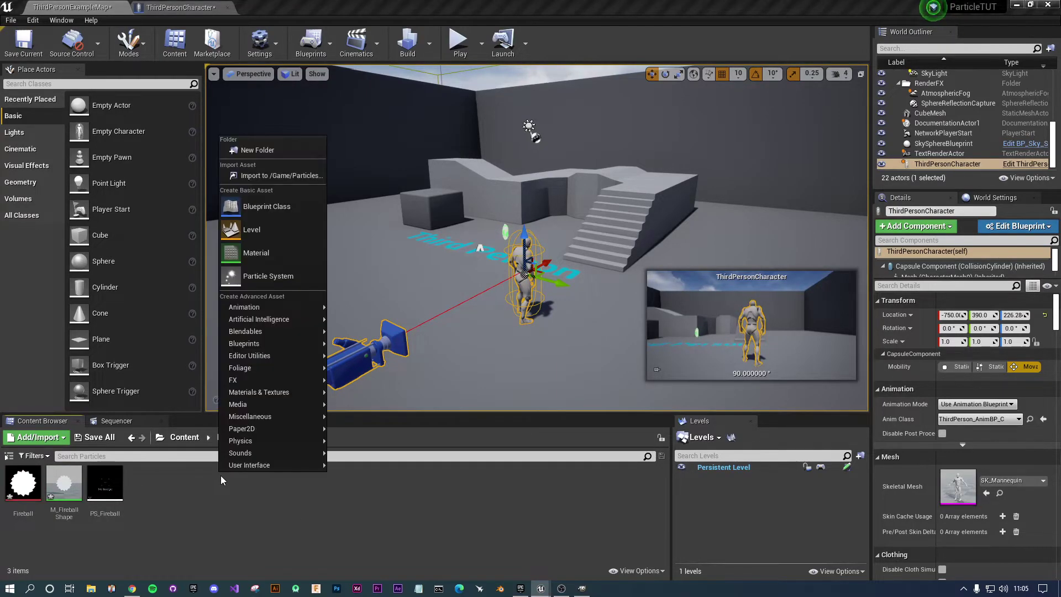
{"action": "left_click", "coordinate": [283, 210]}
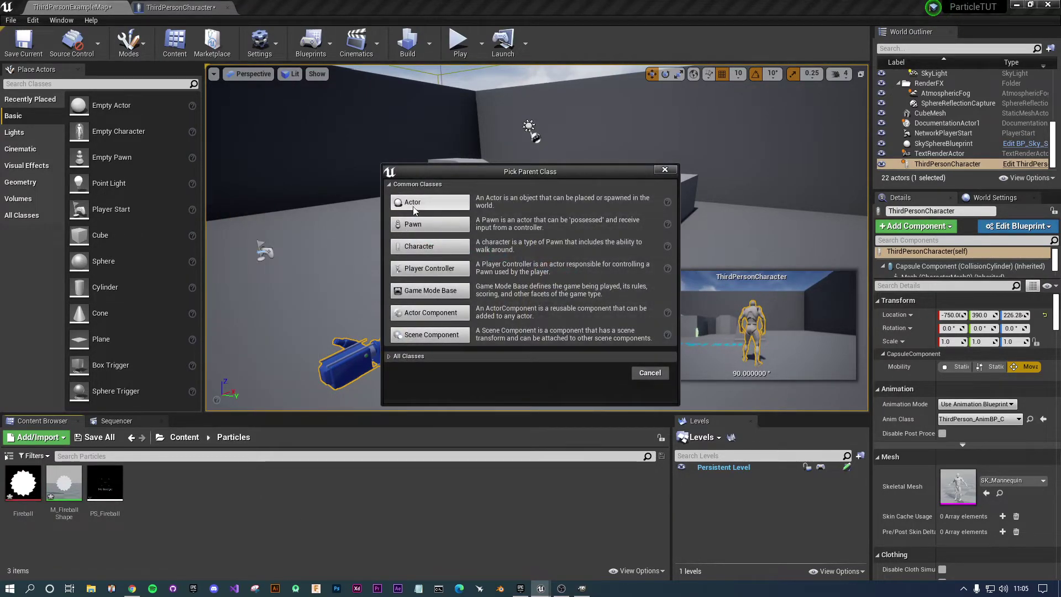
{"action": "left_click", "coordinate": [414, 203]}
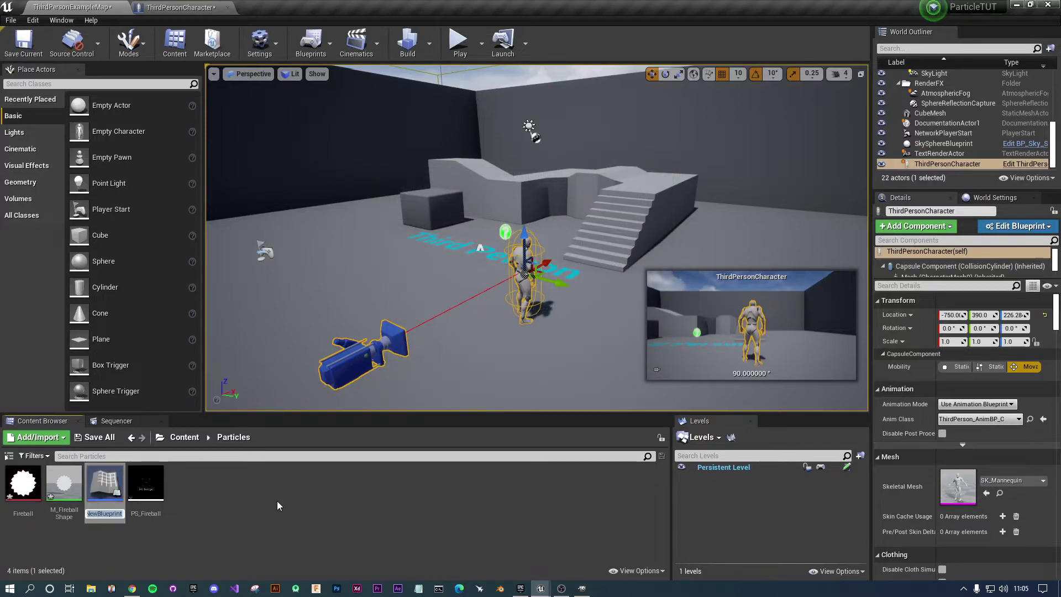
{"action": "type", "text": "Fireball"}
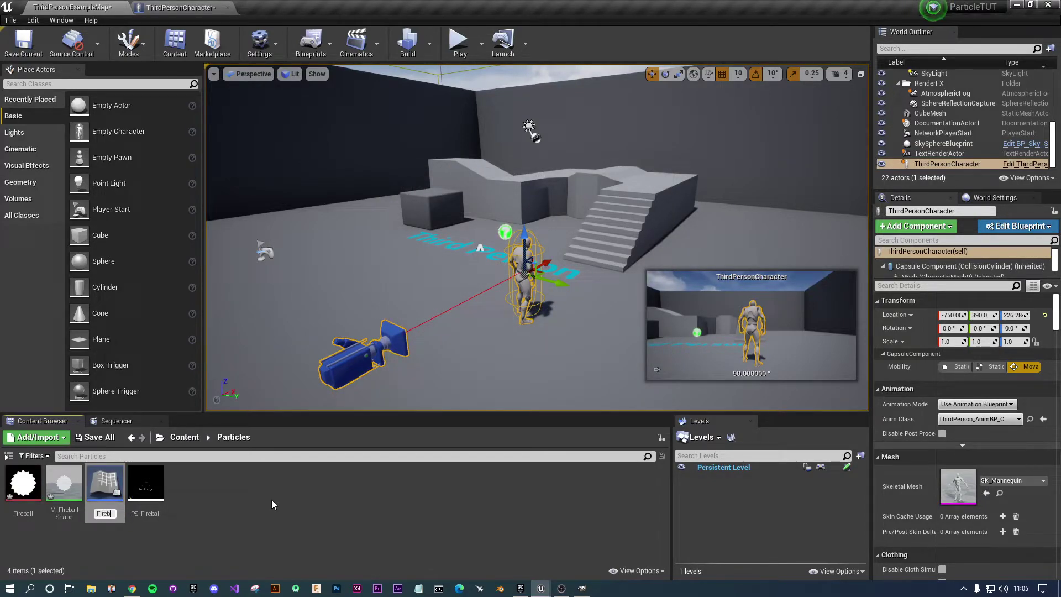
{"action": "key", "text": "BackSpace"}
{"action": "key", "text": "BackSpace"}
{"action": "key", "text": "BackSpace"}
{"action": "key", "text": "BackSpace"}
{"action": "key", "text": "BackSpace"}
{"action": "key", "text": "BackSpace"}
{"action": "key", "text": "BackSpace"}
{"action": "key", "text": "BackSpace"}
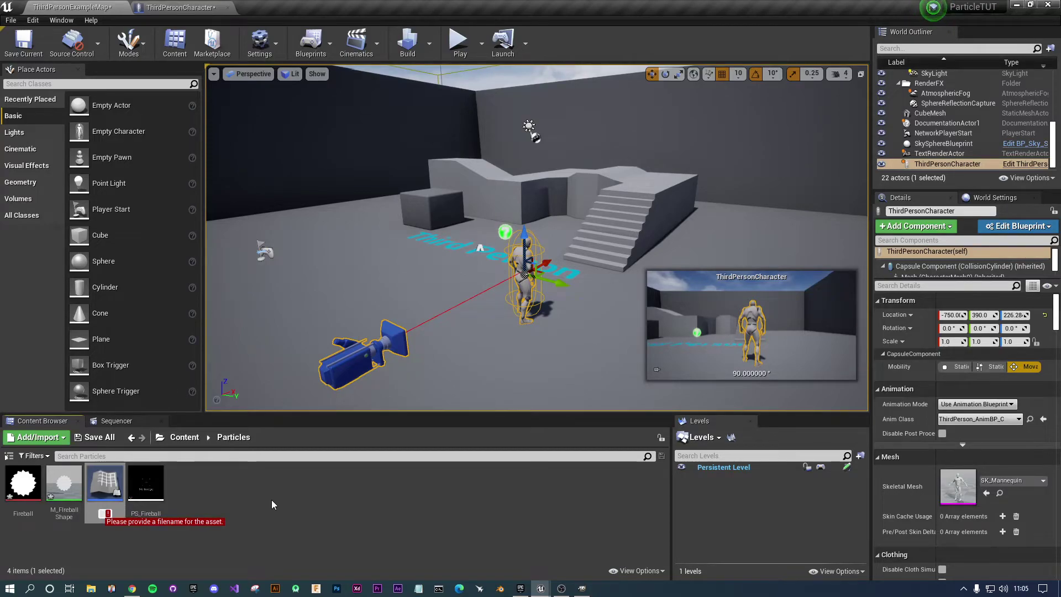
Name the new Actor blueprint BP_fireball and open it for editing.
{"action": "type", "text": "BP_f"}
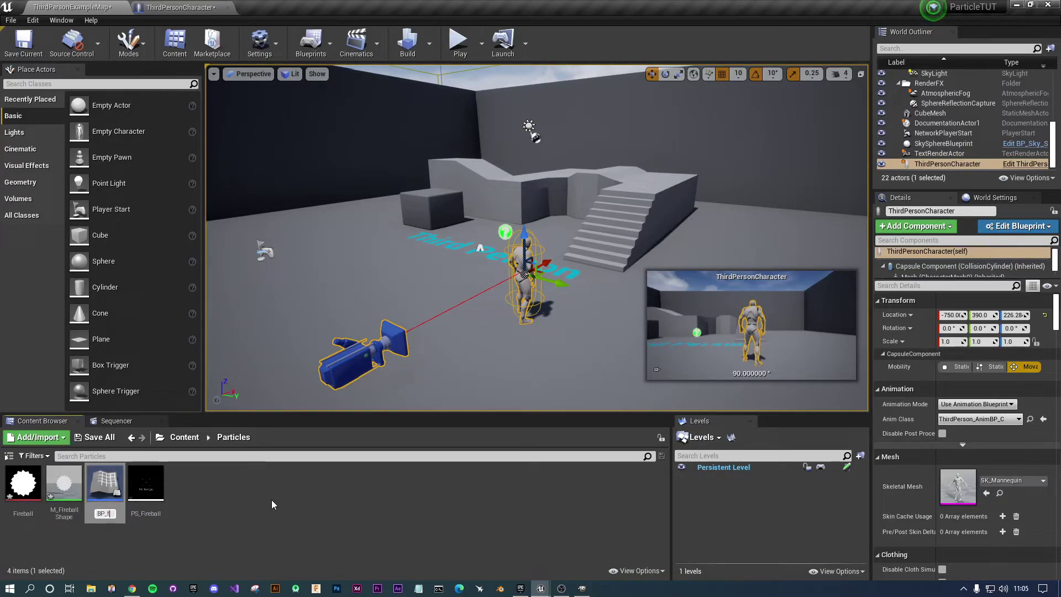
{"action": "type", "text": "ireball"}
{"action": "key", "text": "Return"}
{"action": "double_click", "coordinate": [20, 475]}
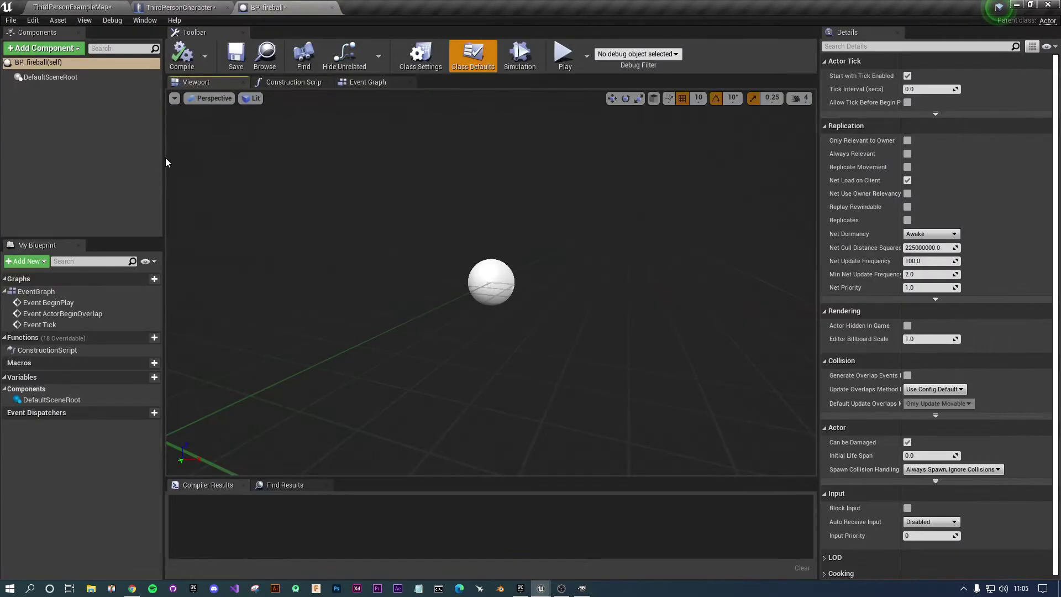
{"action": "left_click", "coordinate": [44, 77]}
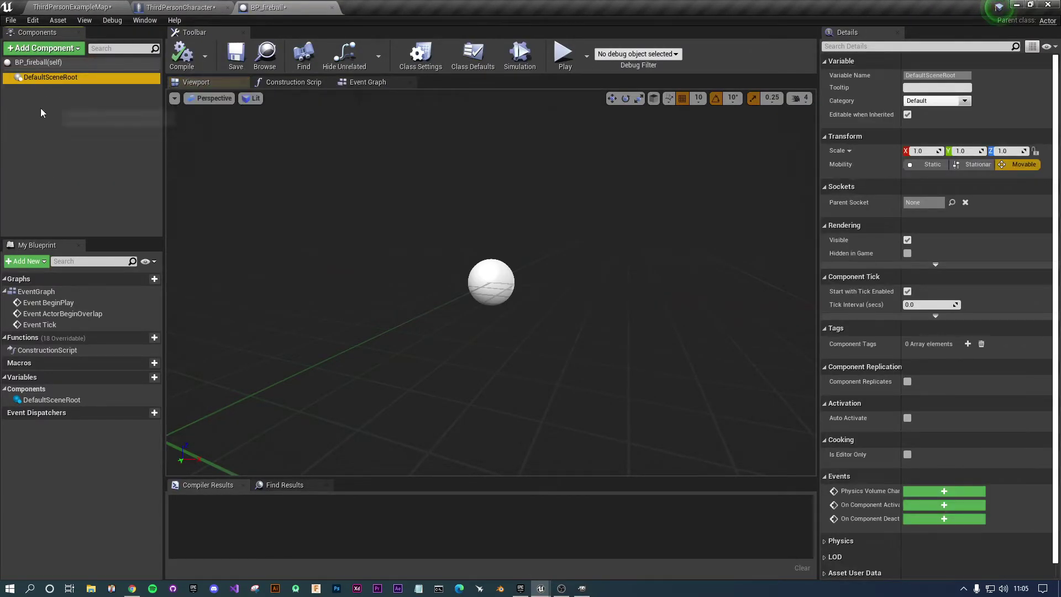
{"action": "left_click", "coordinate": [46, 49]}
{"action": "type", "text": "spe"}
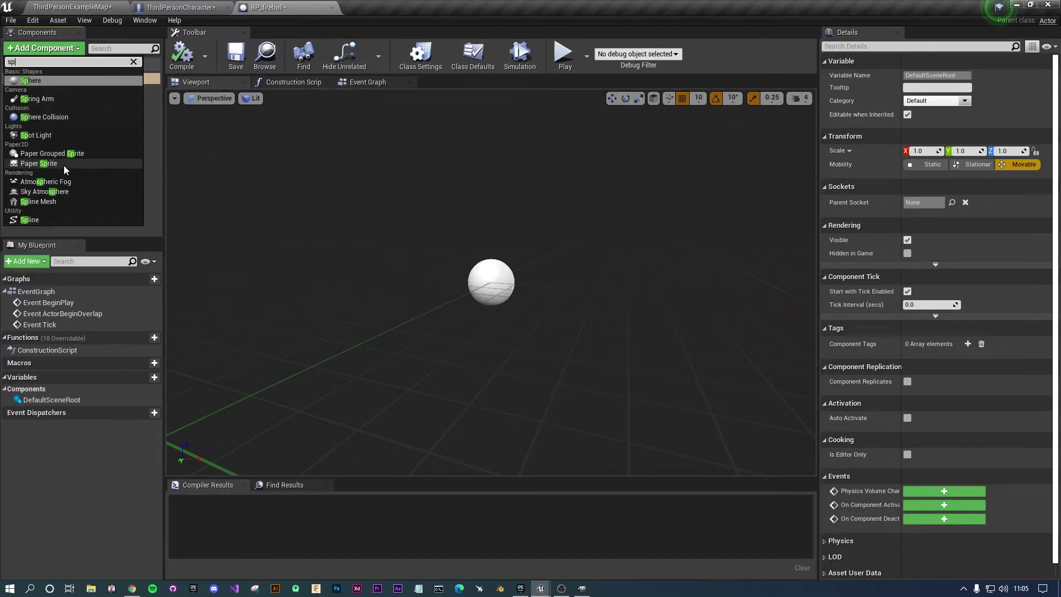
{"action": "key", "text": "BackSpace"}
{"action": "key", "text": "BackSpace"}
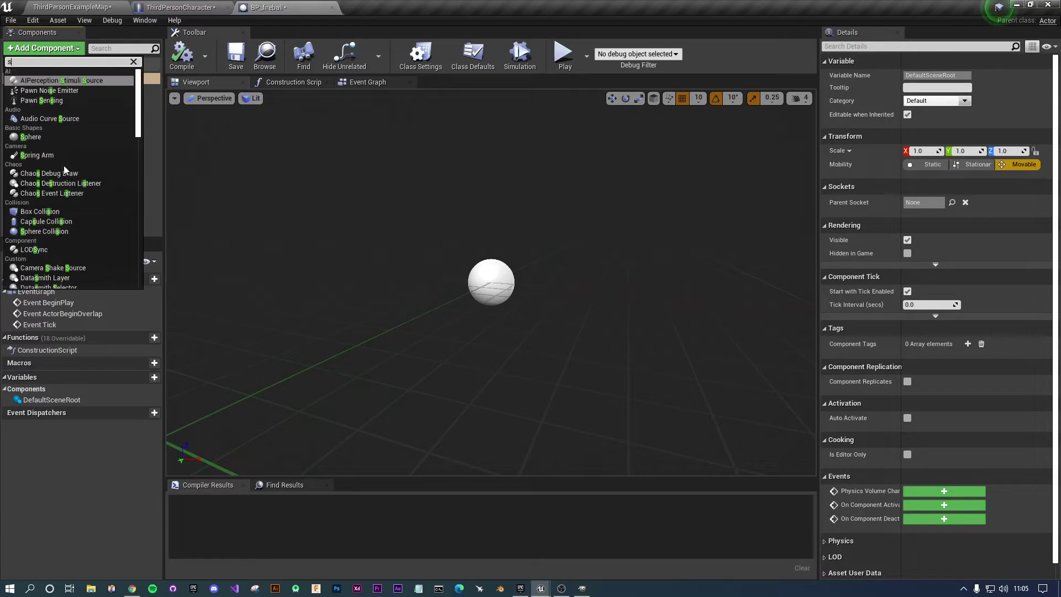
{"action": "type", "text": "phere"}
{"action": "key", "text": "Return"}
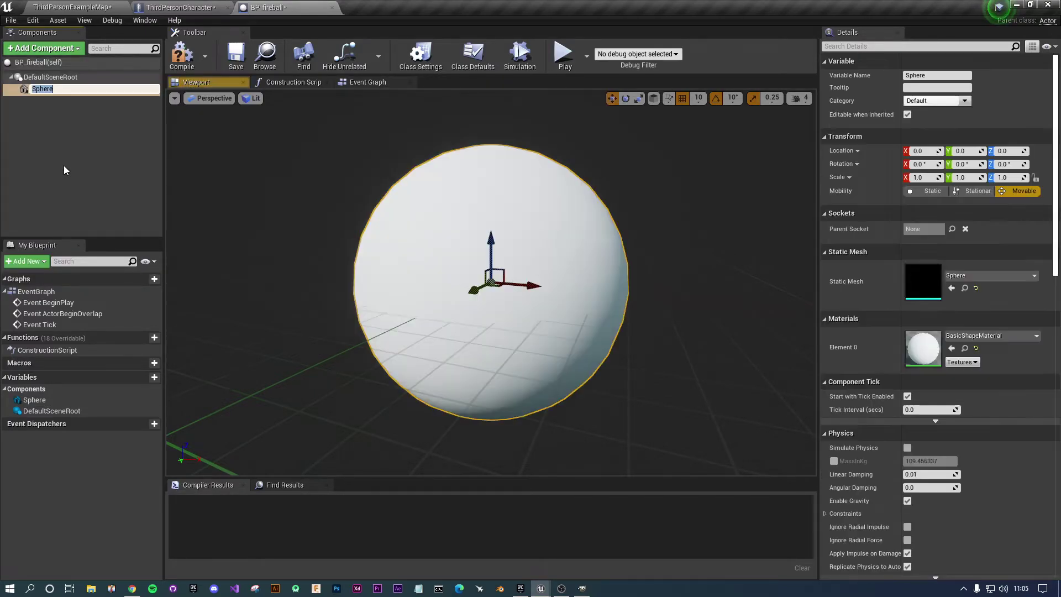
{"action": "left_click", "coordinate": [35, 88]}
{"action": "key", "text": "Delete"}
Add a Sphere Collision component to the fireball blueprint and keep its default name.
{"action": "left_click", "coordinate": [43, 49]}
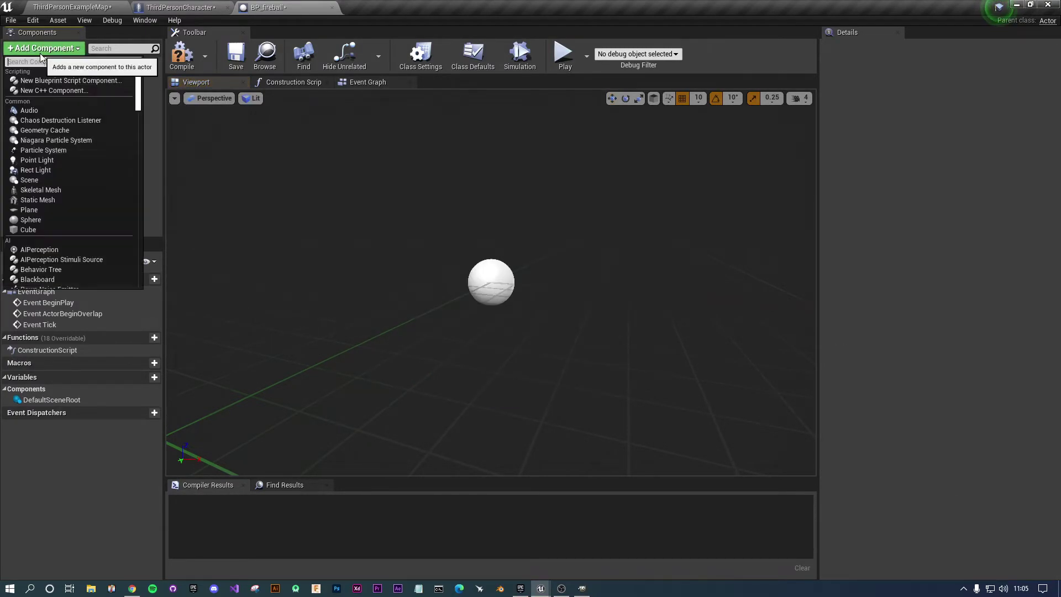
{"action": "type", "text": "spehe"}
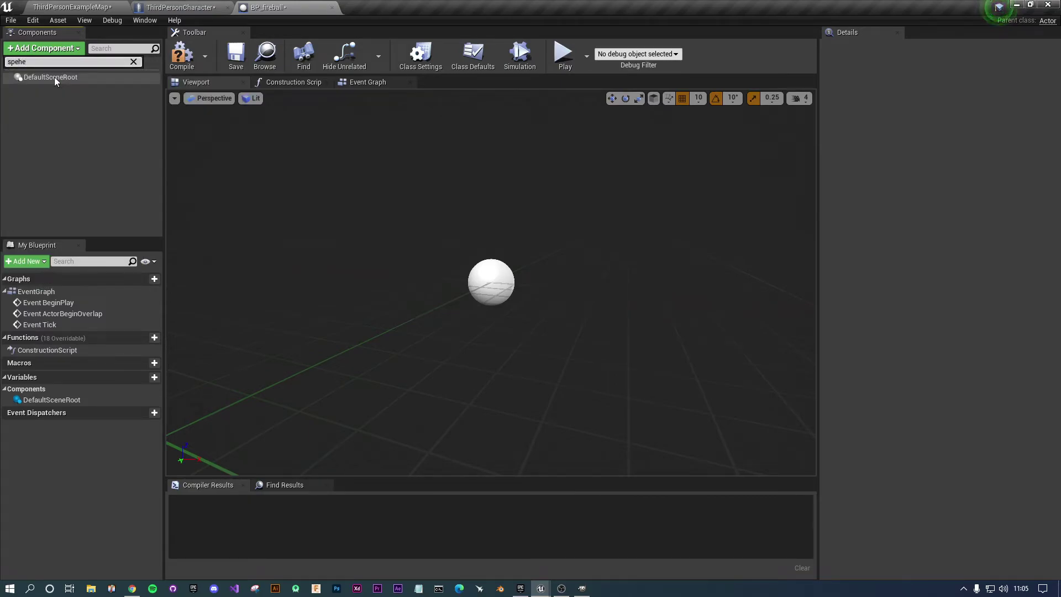
{"action": "key", "text": "BackSpace"}
{"action": "key", "text": "BackSpace"}
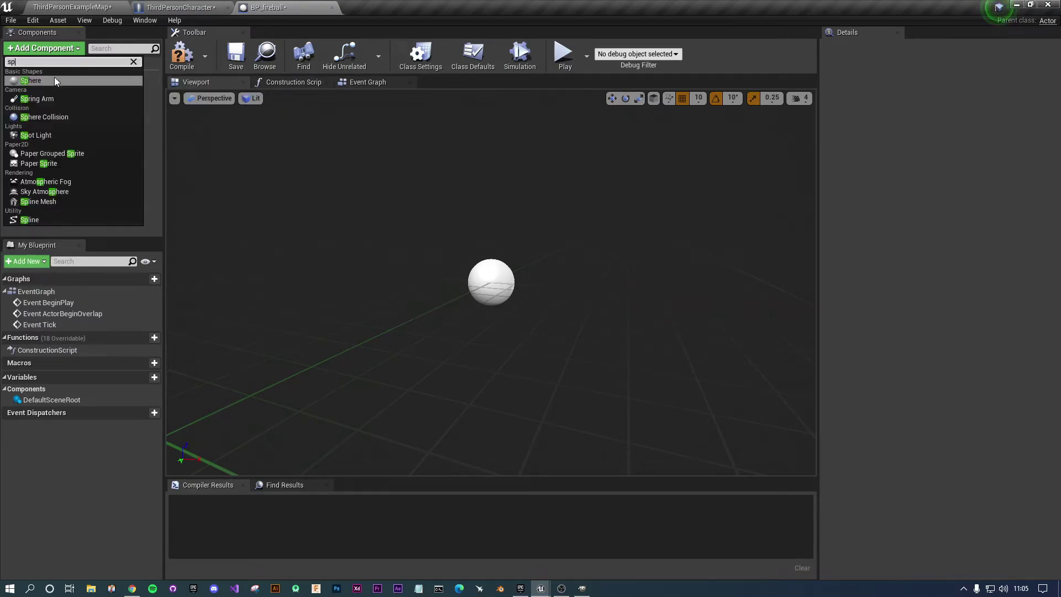
{"action": "key", "text": "Down"}
{"action": "key", "text": "Down"}
{"action": "key", "text": "Down"}
{"action": "key", "text": "Return"}
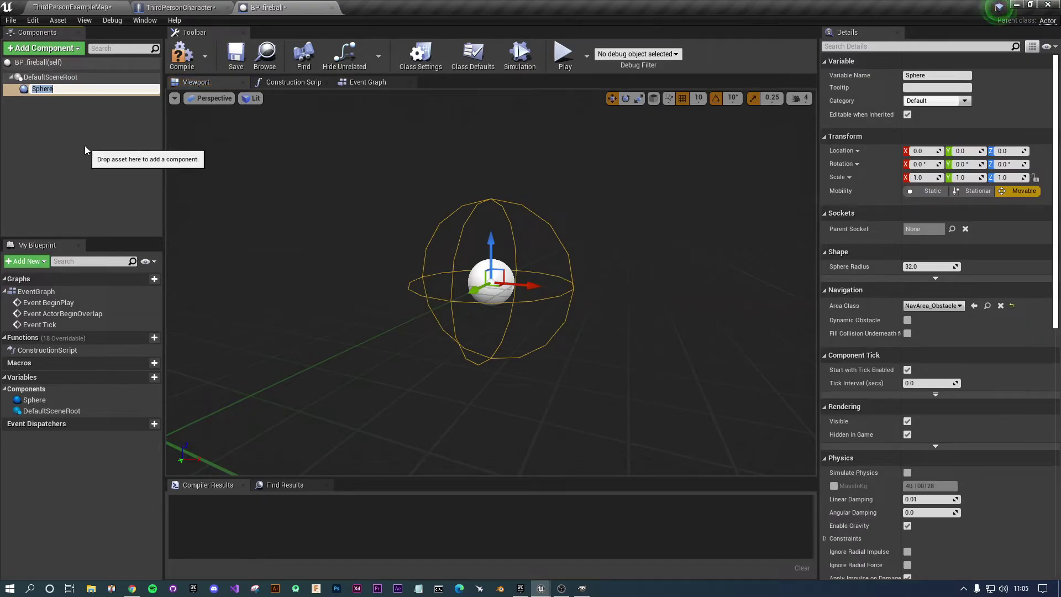
{"action": "left_click", "coordinate": [57, 165]}
Replace DefaultSceneRoot with the collision sphere as the blueprint's root component.
{"action": "left_click", "coordinate": [34, 89]}
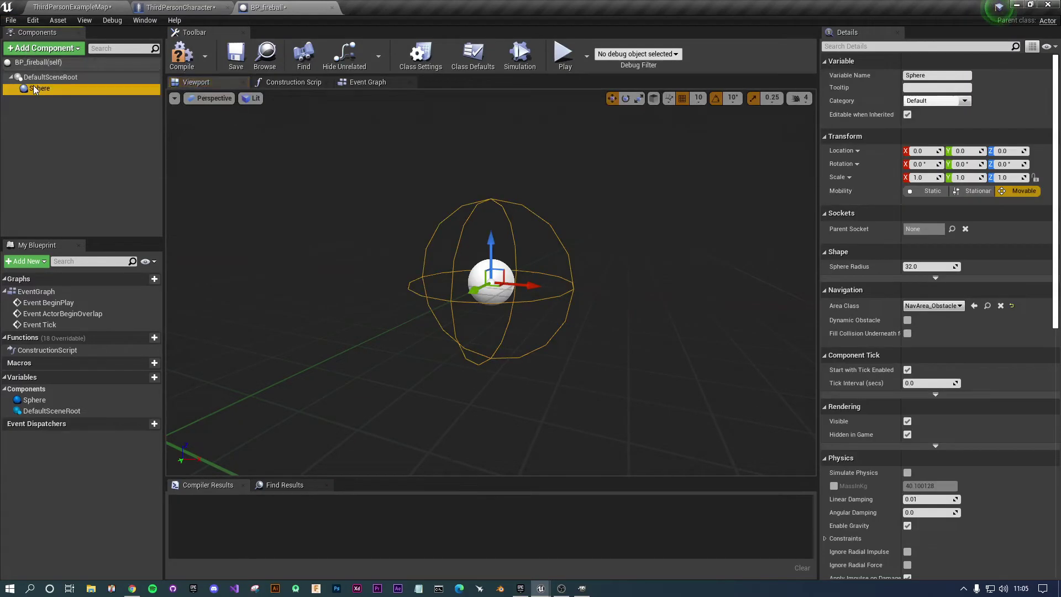
{"action": "left_click_drag", "start_coordinate": [45, 89], "coordinate": [46, 78]}
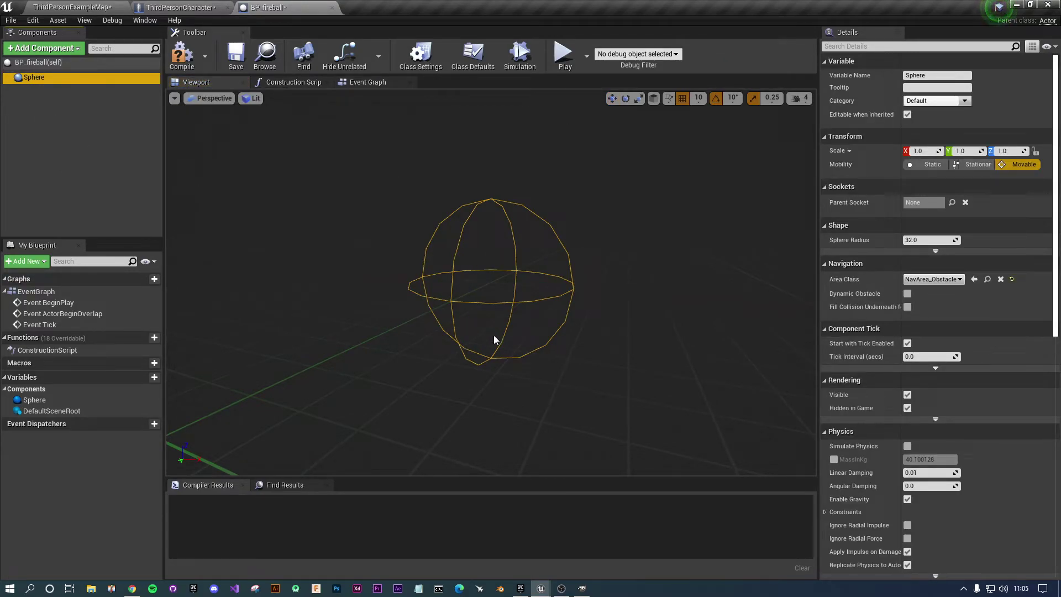
{"action": "left_click", "coordinate": [56, 125]}
Add a Particle System component under the collision sphere and set its template to PS_Fireball.
{"action": "left_click", "coordinate": [34, 78]}
{"action": "left_click", "coordinate": [45, 48]}
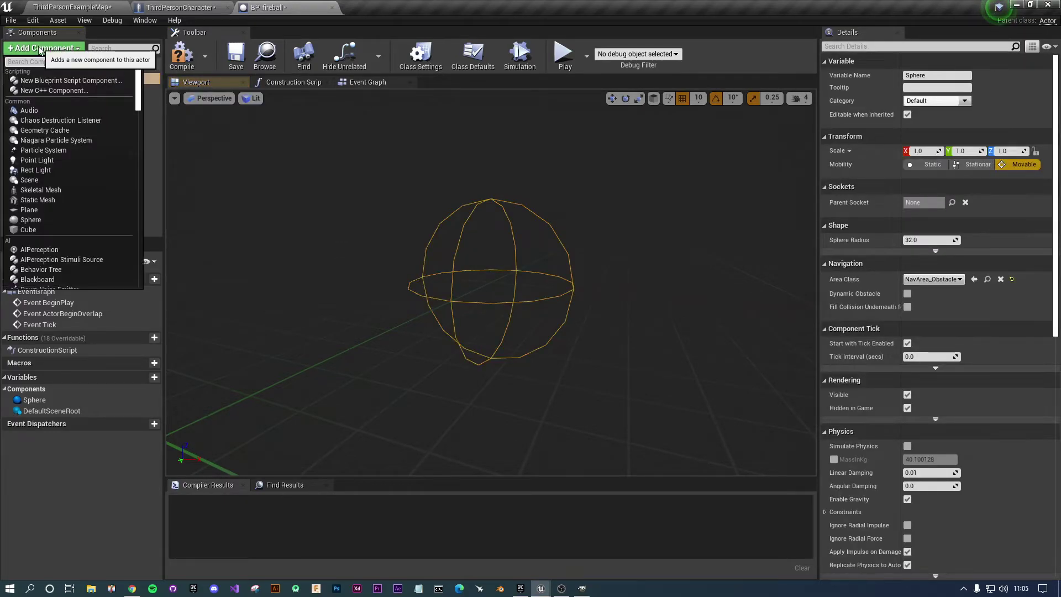
{"action": "left_click", "coordinate": [51, 151]}
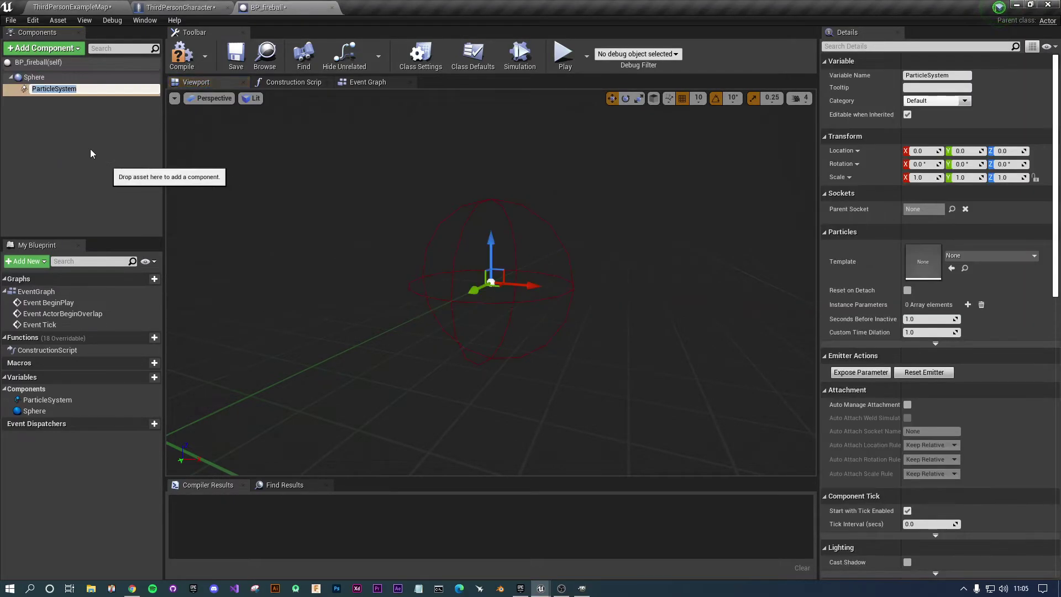
{"action": "left_click", "coordinate": [68, 123]}
{"action": "left_click", "coordinate": [51, 90]}
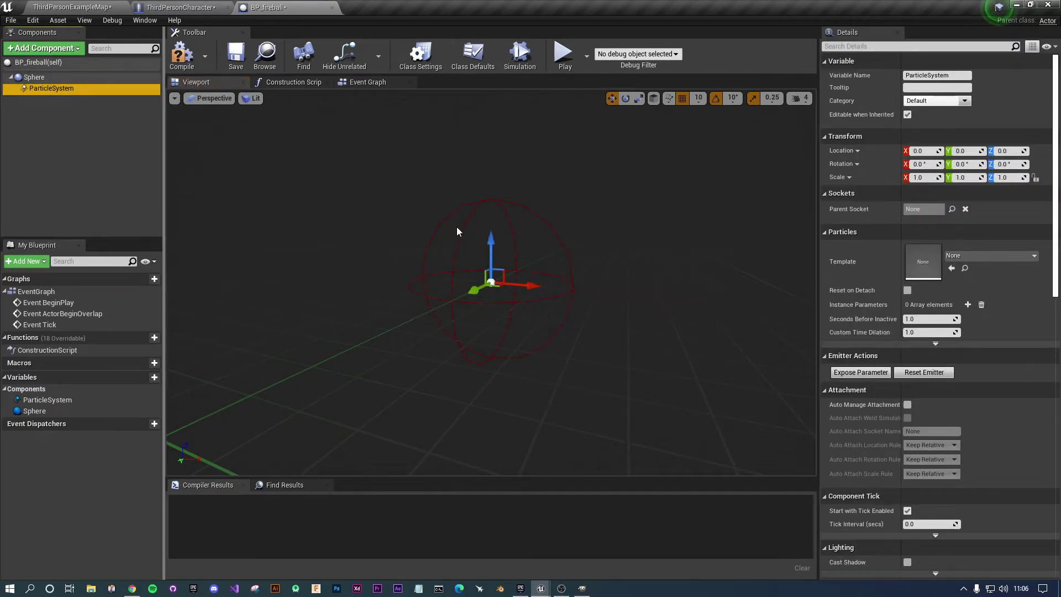
{"action": "left_click", "coordinate": [999, 258]}
{"action": "left_click", "coordinate": [940, 374]}
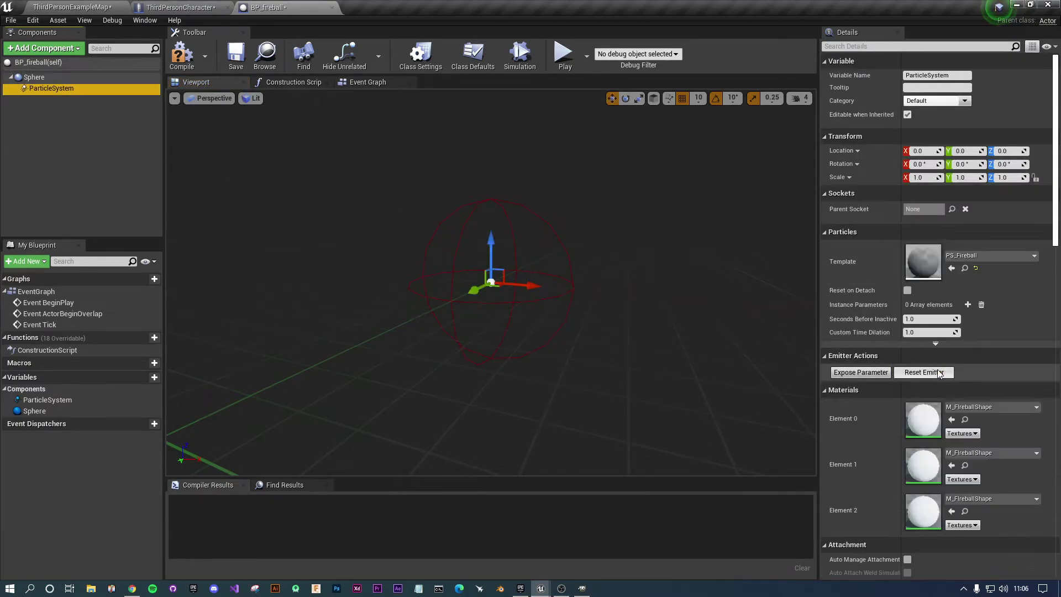
Check how the fireball particles fit inside the collision sphere, and compile the blueprint.
{"action": "right_click_drag", "start_coordinate": [414, 327], "coordinate": [518, 321]}
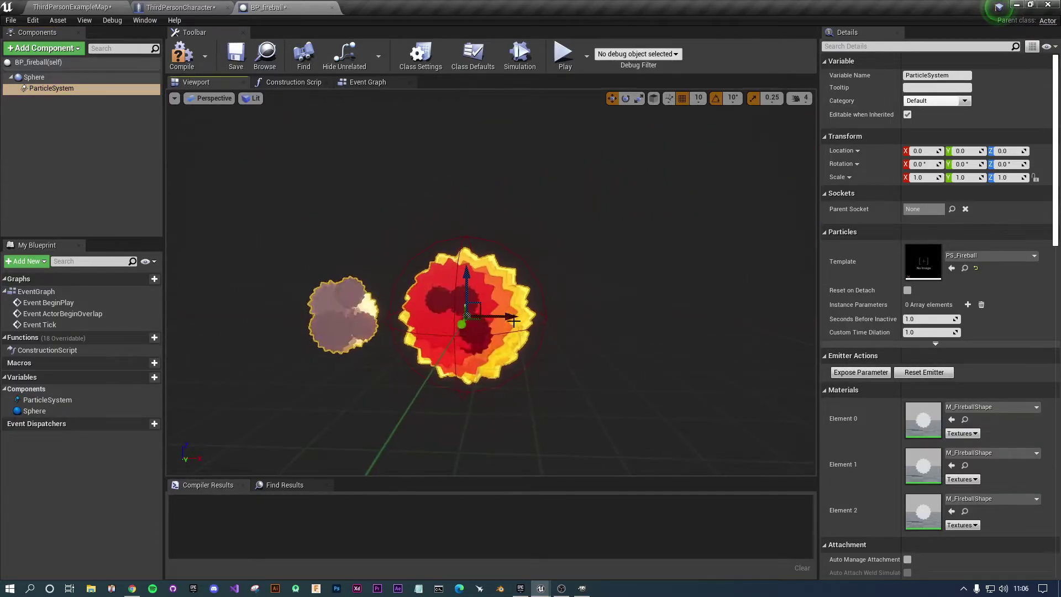
{"action": "left_click", "coordinate": [33, 77]}
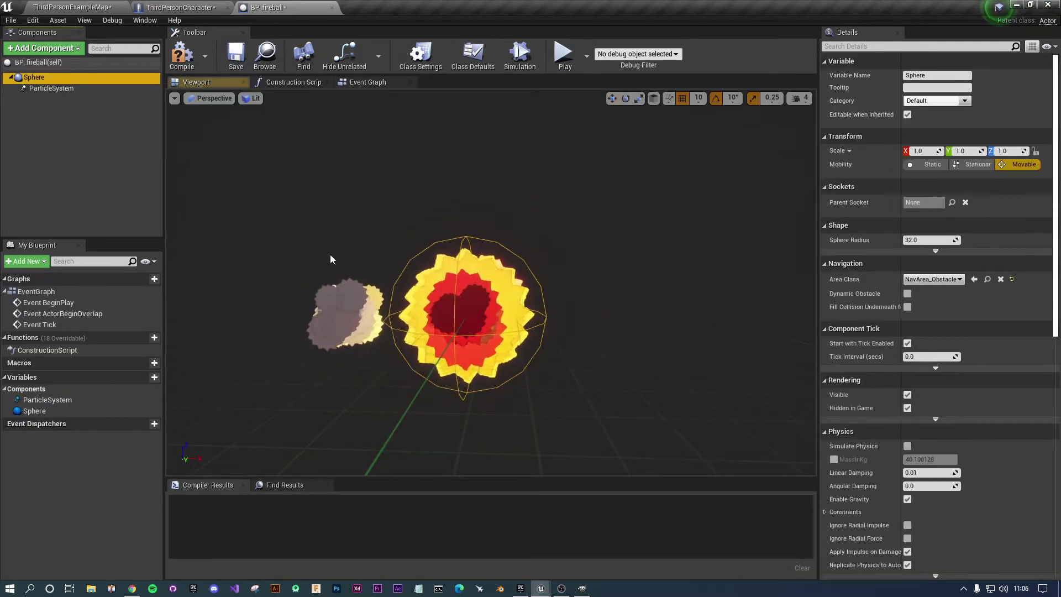
{"action": "left_click", "coordinate": [50, 88]}
{"action": "mouse_move", "coordinate": [499, 320]}
{"action": "left_mouse_down"}
{"action": "mouse_move", "coordinate": [806, 323]}
{"action": "mouse_move", "coordinate": [500, 319]}
{"action": "left_mouse_up"}
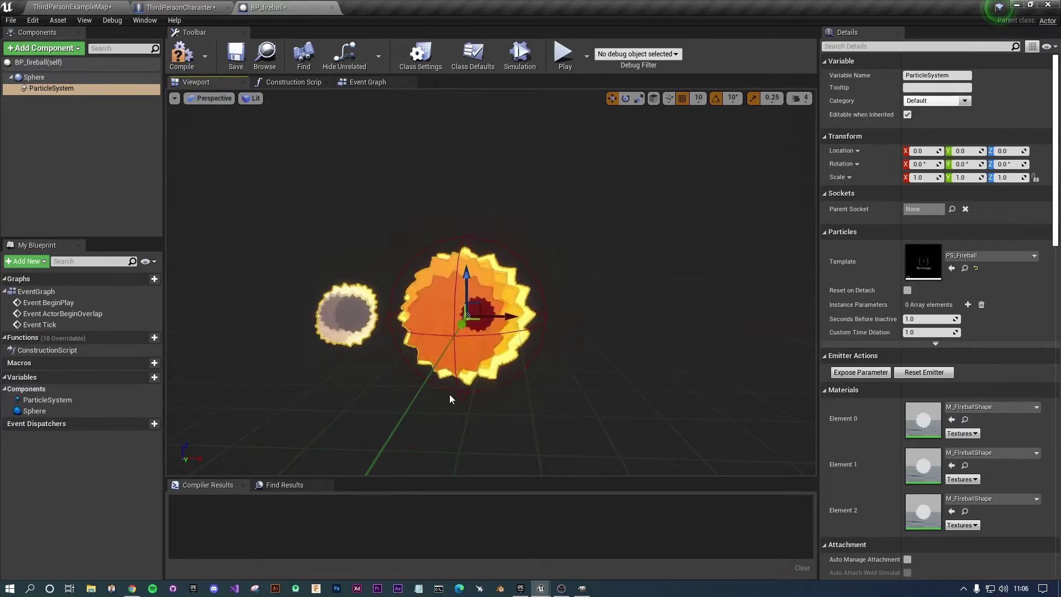
{"action": "left_click", "coordinate": [39, 62]}
{"action": "scroll", "coordinate": [425, 311], "scroll_direction": "down", "scroll_amount": 3}
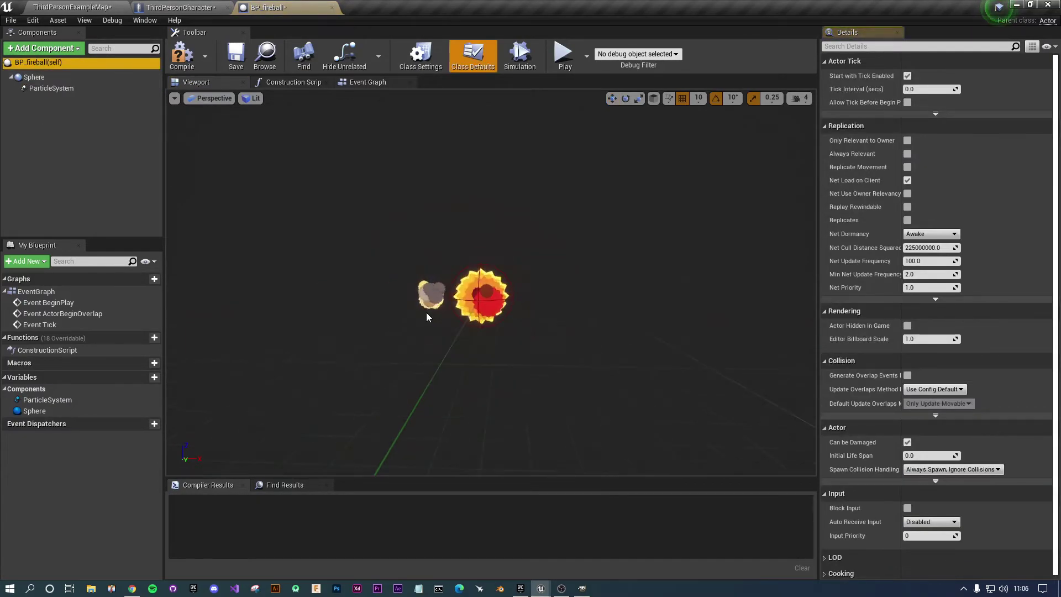
{"action": "scroll", "coordinate": [425, 311], "scroll_direction": "up", "scroll_amount": 5}
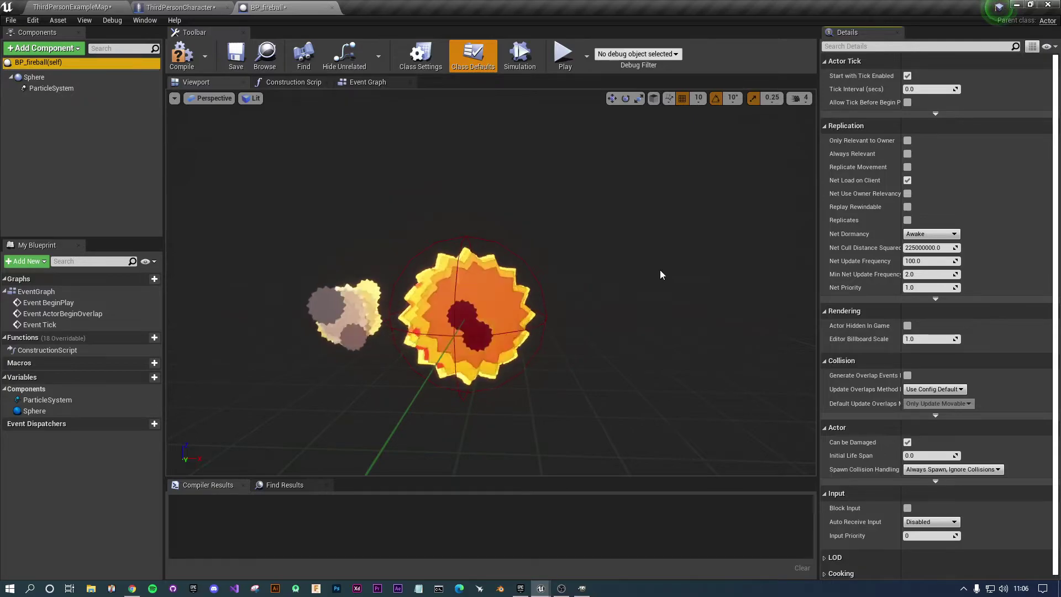
{"action": "left_click", "coordinate": [51, 88]}
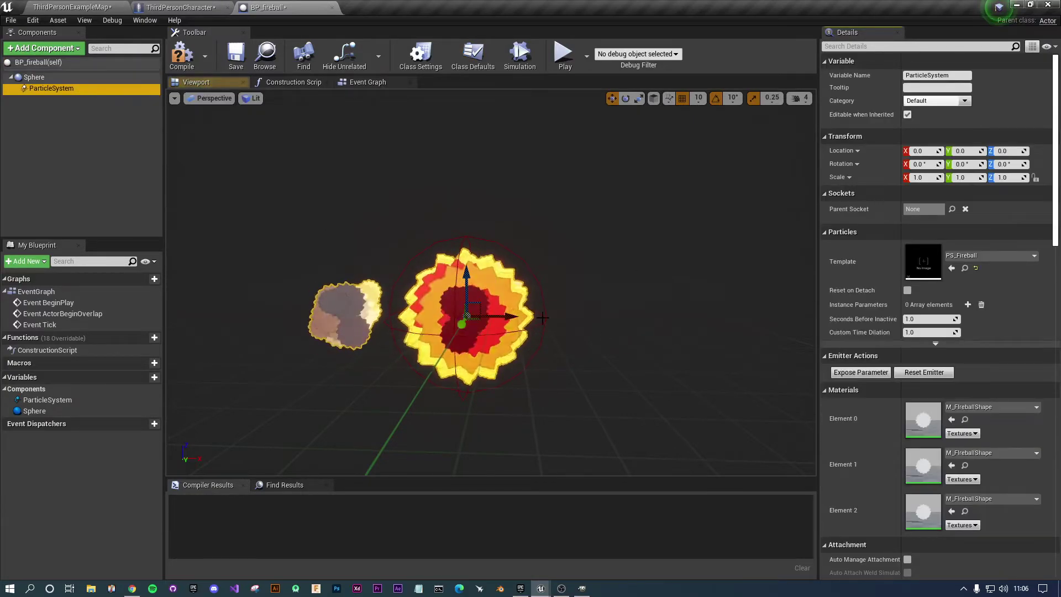
{"action": "left_click", "coordinate": [33, 78]}
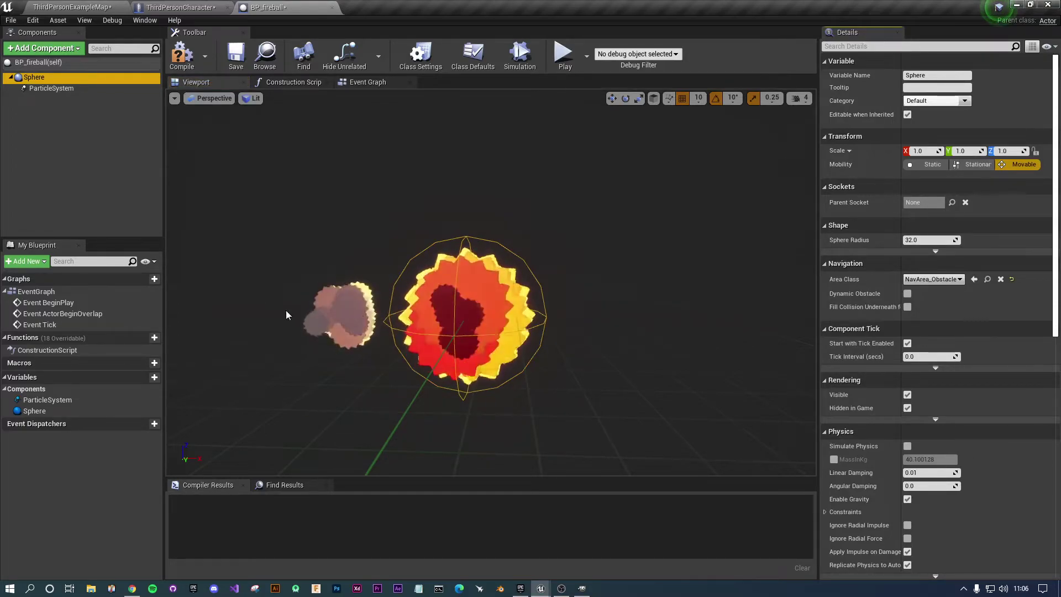
{"action": "left_click", "coordinate": [181, 55]}
Place a BP_fireball instance in the level to preview it, and delete the instance.
{"action": "left_click", "coordinate": [71, 6]}
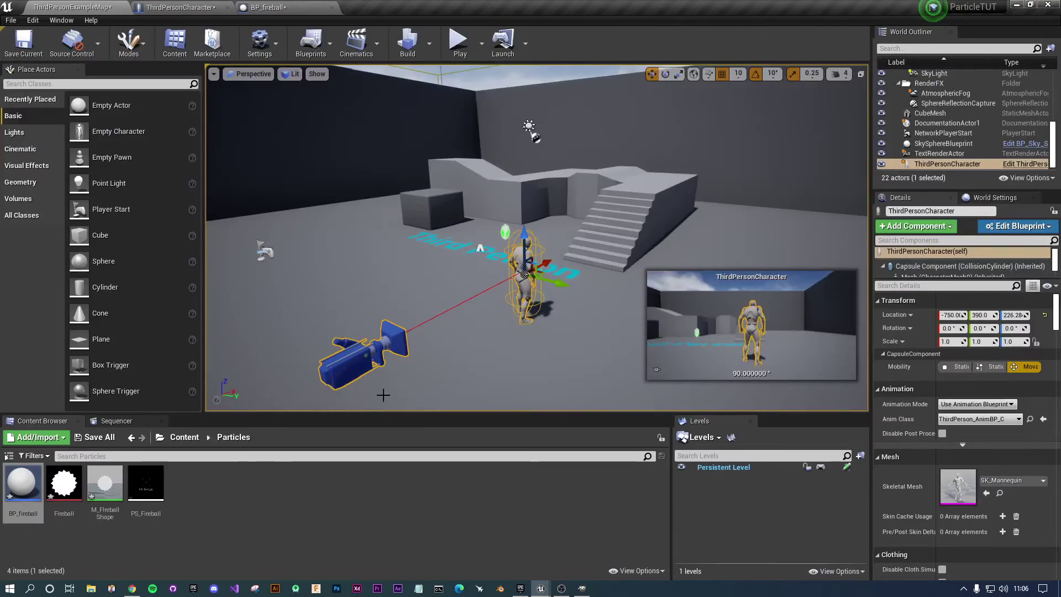
{"action": "left_click_drag", "start_coordinate": [23, 478], "coordinate": [391, 286]}
{"action": "left_click_drag", "start_coordinate": [385, 227], "coordinate": [402, 252]}
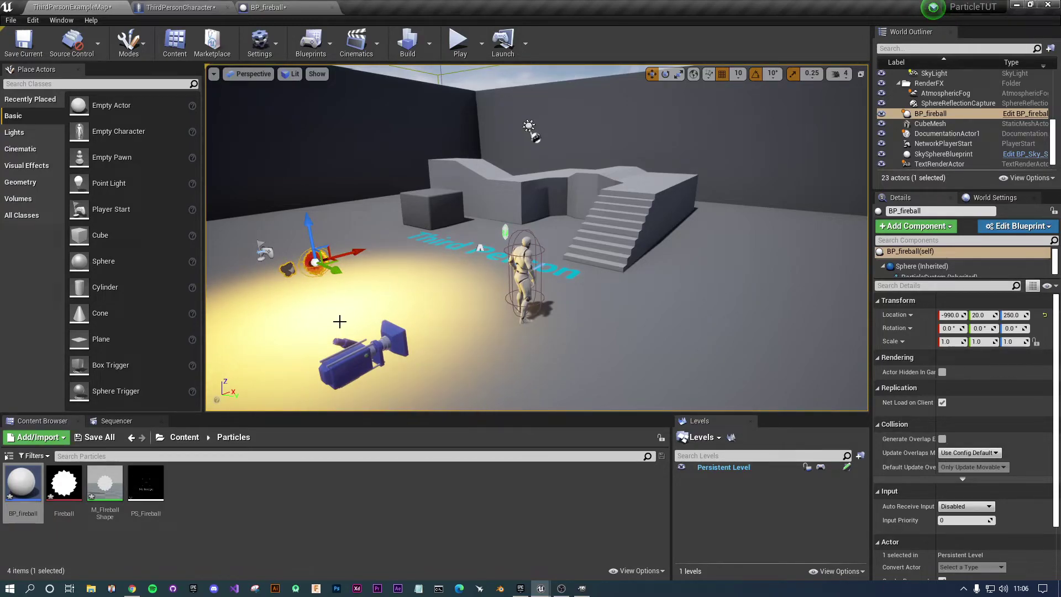
{"action": "key", "text": "Delete"}
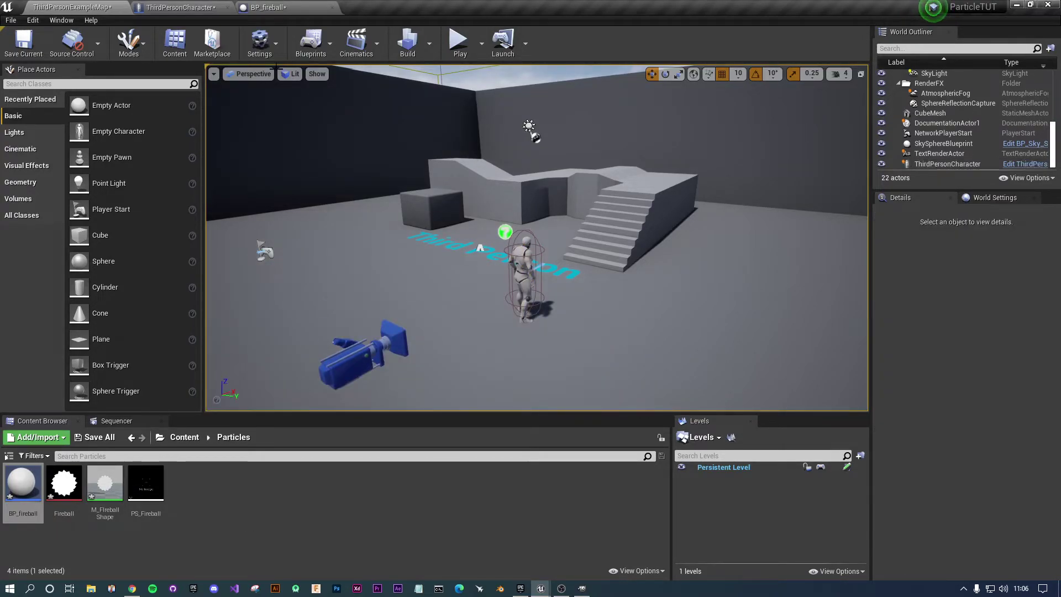
Enable Simulation Generates Hit Events on the collision sphere of BP_fireball.
{"action": "left_click", "coordinate": [268, 8]}
{"action": "left_click", "coordinate": [44, 78]}
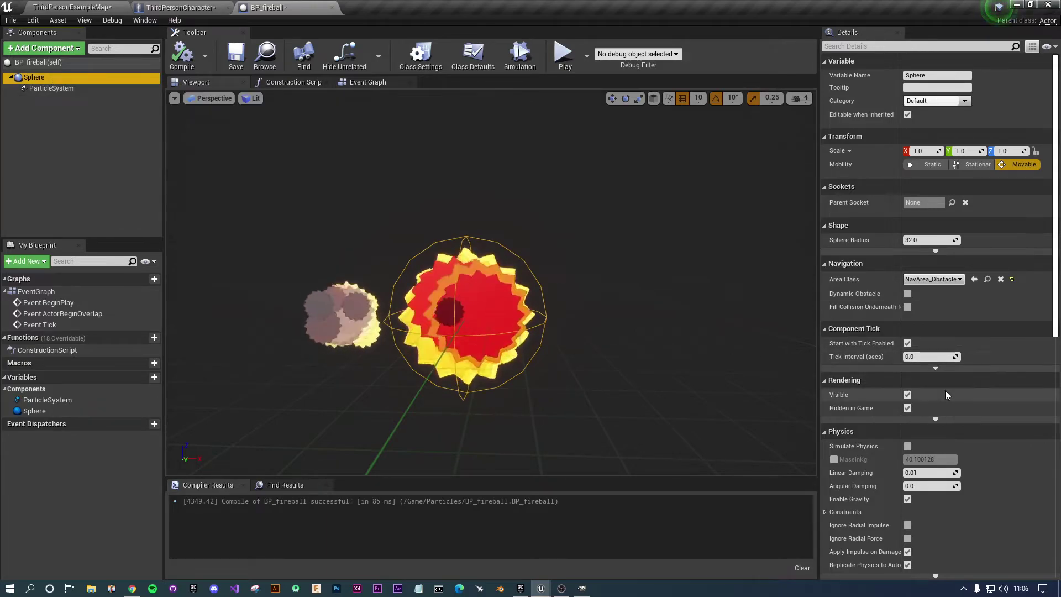
{"action": "scroll", "coordinate": [934, 378], "scroll_direction": "down", "scroll_amount": 1}
{"action": "scroll", "coordinate": [933, 378], "scroll_direction": "down", "scroll_amount": 15}
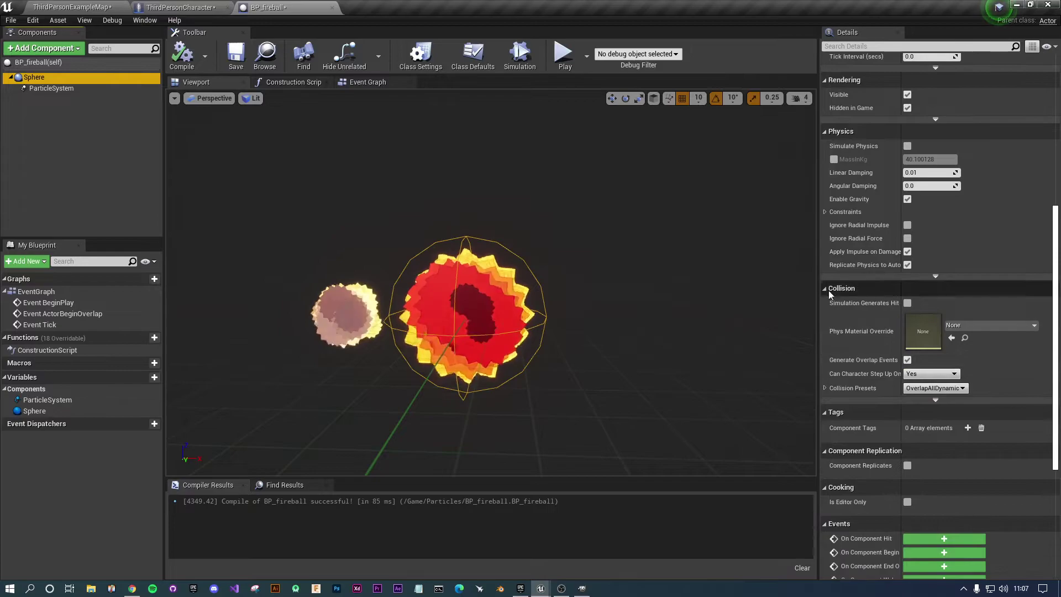
{"action": "left_click", "coordinate": [907, 303]}
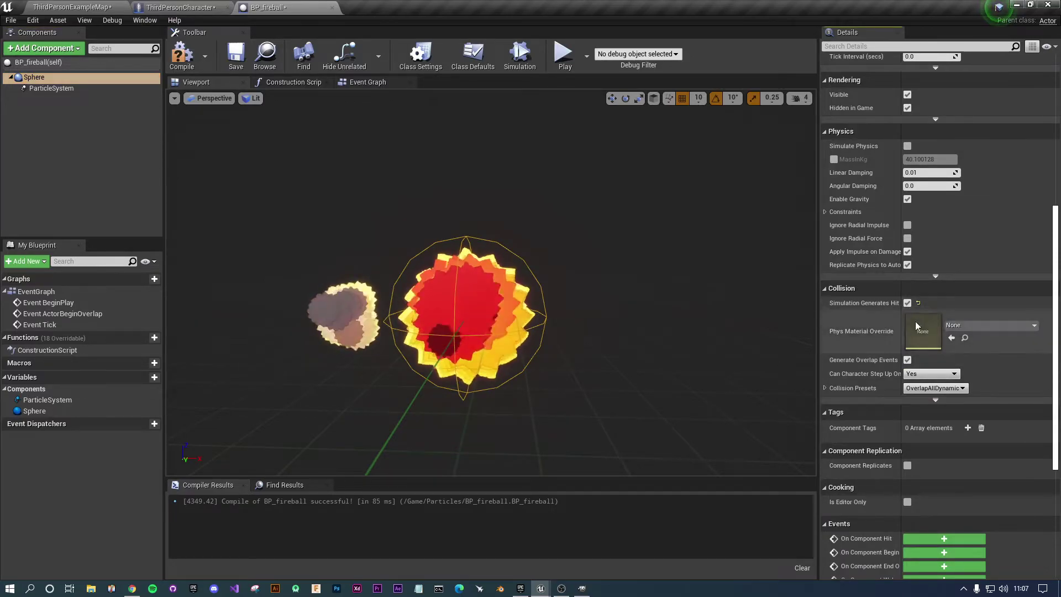
Expand the collision sphere's collision presets and set the preset to BlockAll.
{"action": "left_click", "coordinate": [825, 388]}
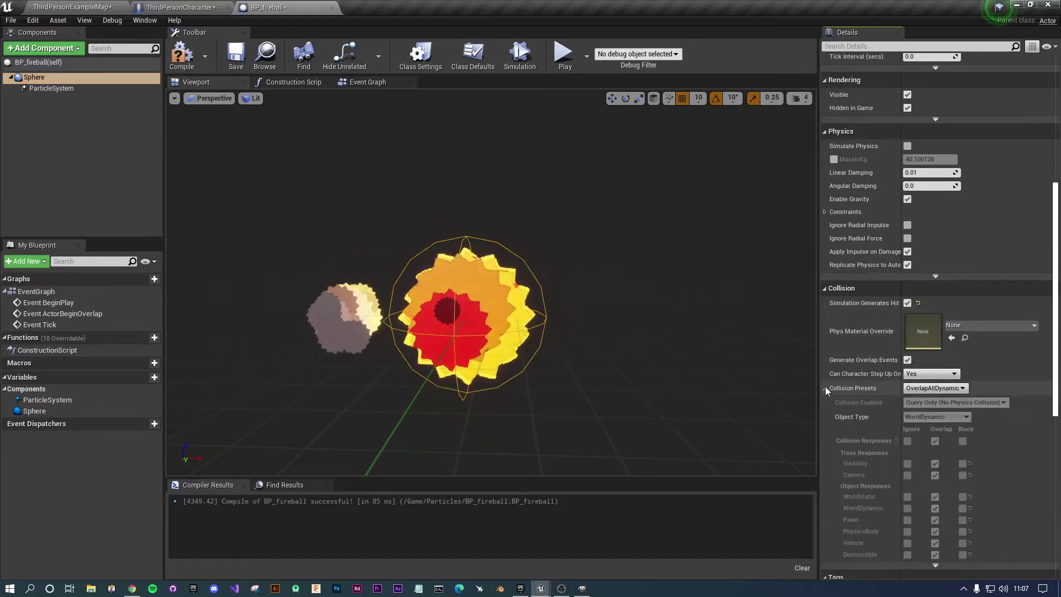
{"action": "left_click", "coordinate": [934, 389]}
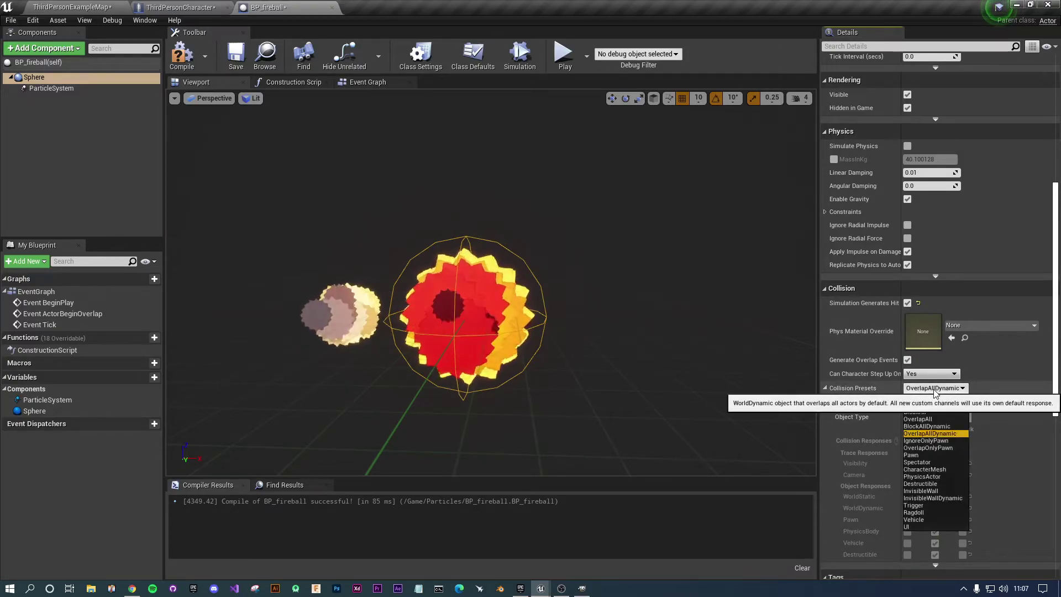
{"action": "left_click", "coordinate": [917, 419]}
{"action": "left_click", "coordinate": [934, 388]}
{"action": "left_click", "coordinate": [915, 412]}
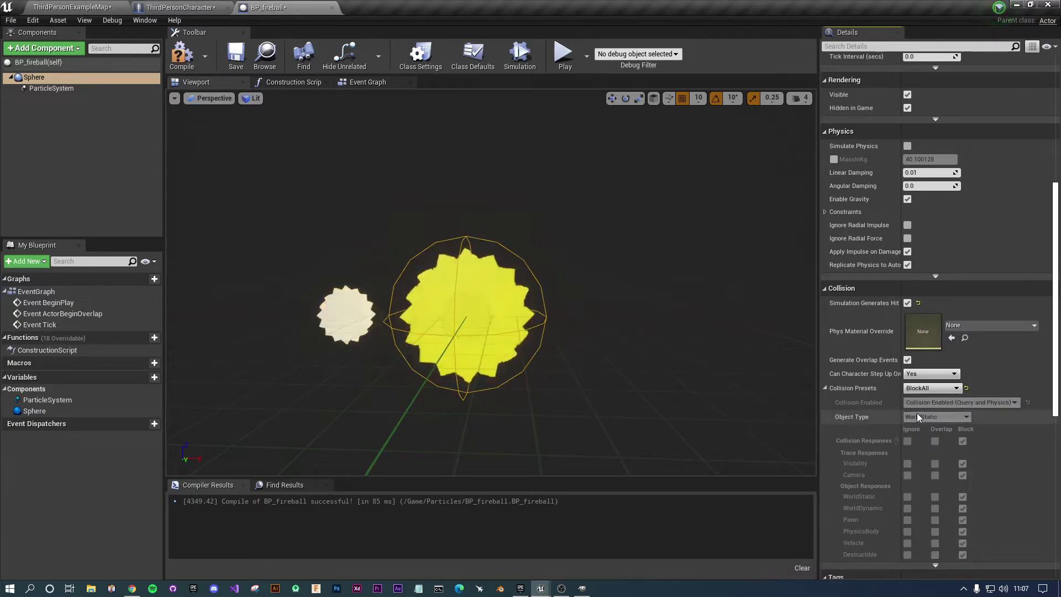
{"action": "left_click", "coordinate": [932, 389]}
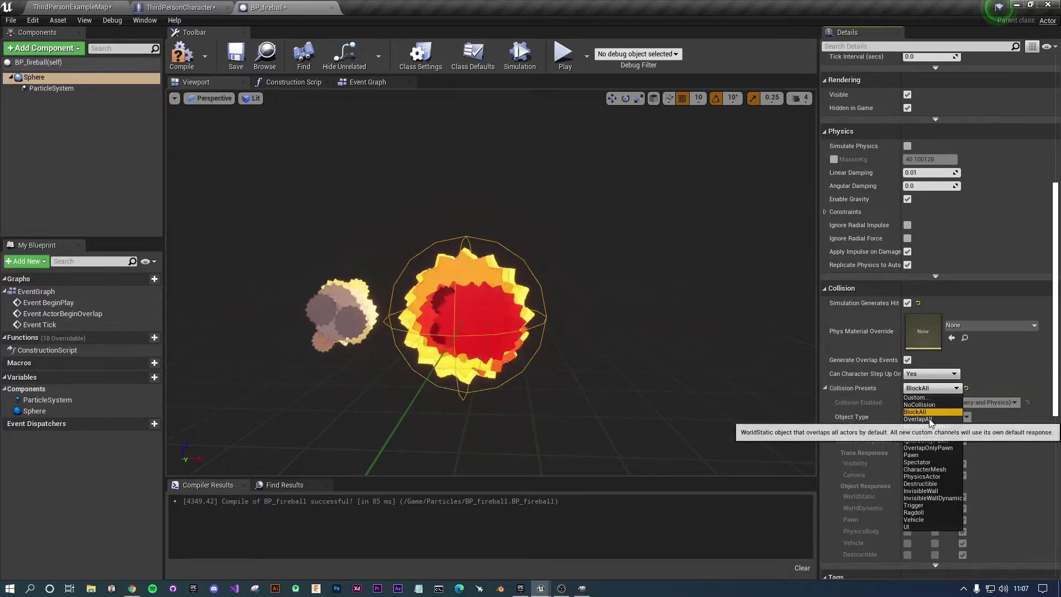
{"action": "left_click", "coordinate": [932, 390]}
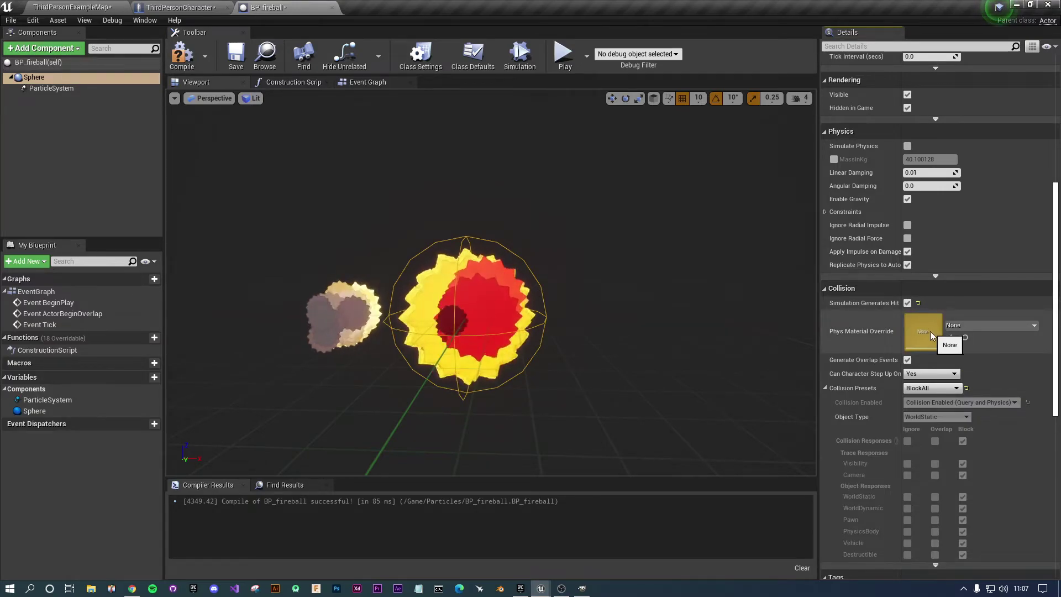
{"action": "scroll", "coordinate": [939, 359], "scroll_direction": "up", "scroll_amount": 3}
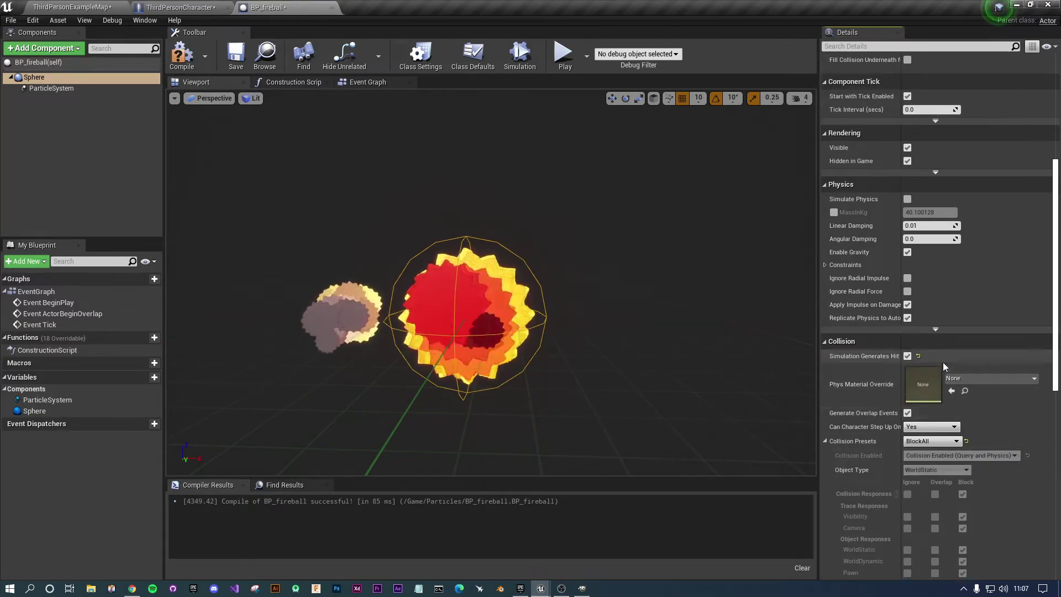
Set the Initial Life Span of BP_fireball to 2.0 in its class defaults, and compile the blueprint.
{"action": "scroll", "coordinate": [917, 100], "scroll_direction": "up", "scroll_amount": 3}
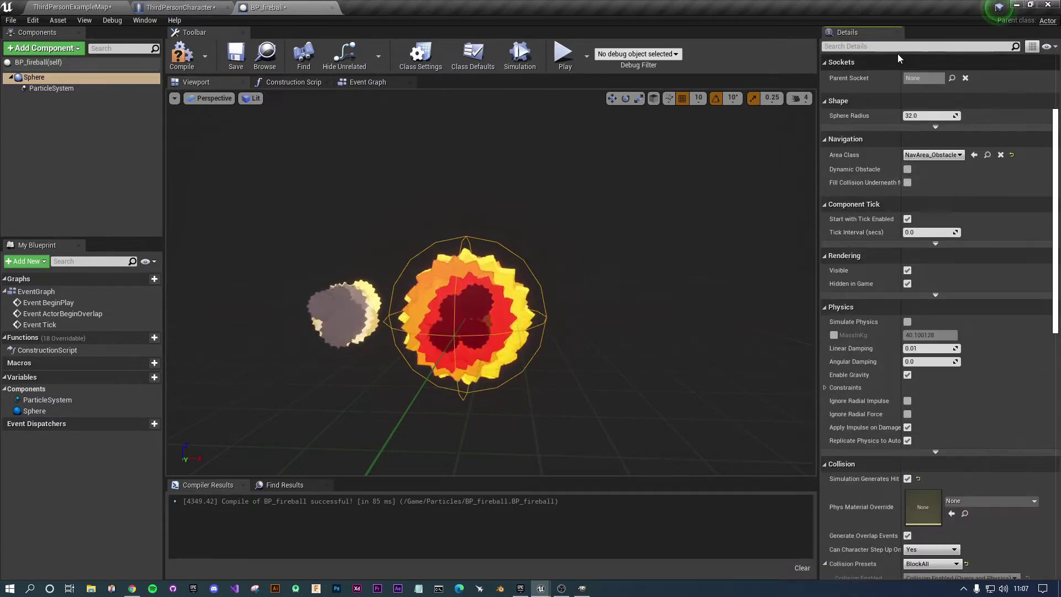
{"action": "left_click", "coordinate": [473, 56]}
{"action": "left_click", "coordinate": [878, 46]}
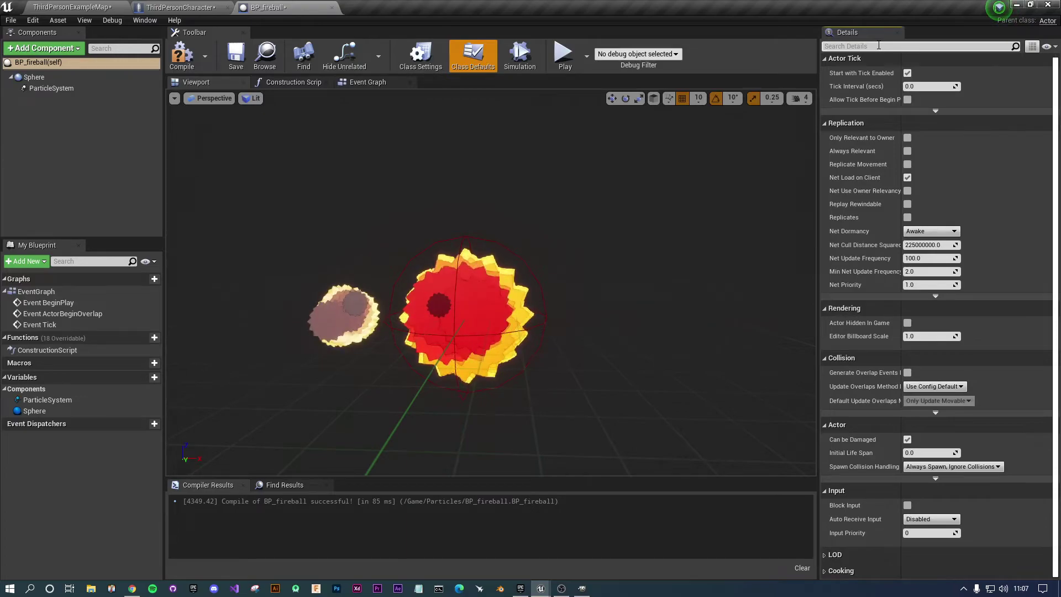
{"action": "type", "text": "life"}
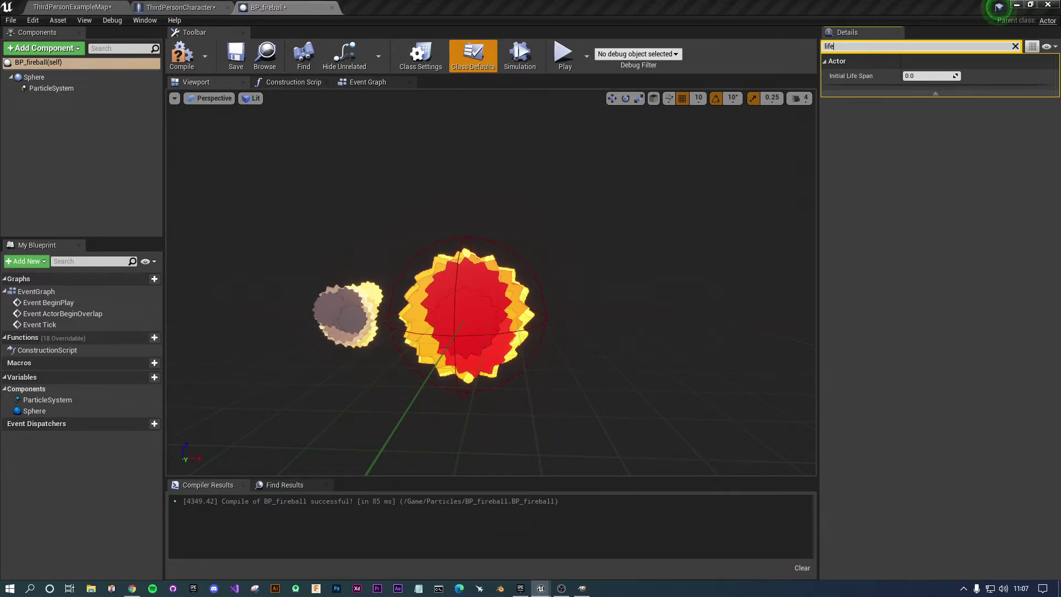
{"action": "left_click", "coordinate": [926, 76]}
{"action": "type", "text": "2"}
{"action": "key", "text": "Return"}
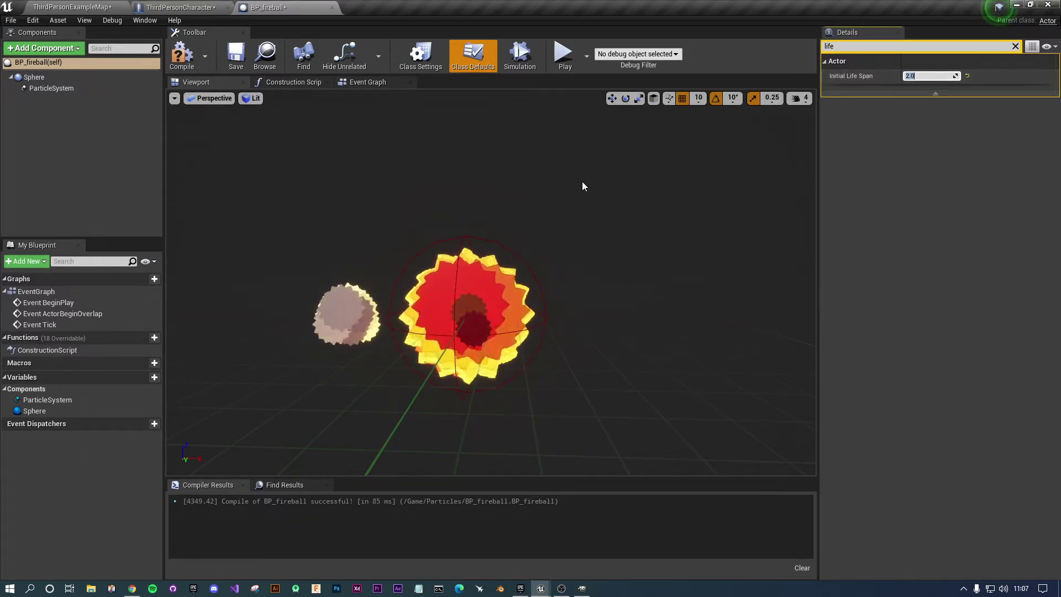
{"action": "left_click", "coordinate": [179, 66]}
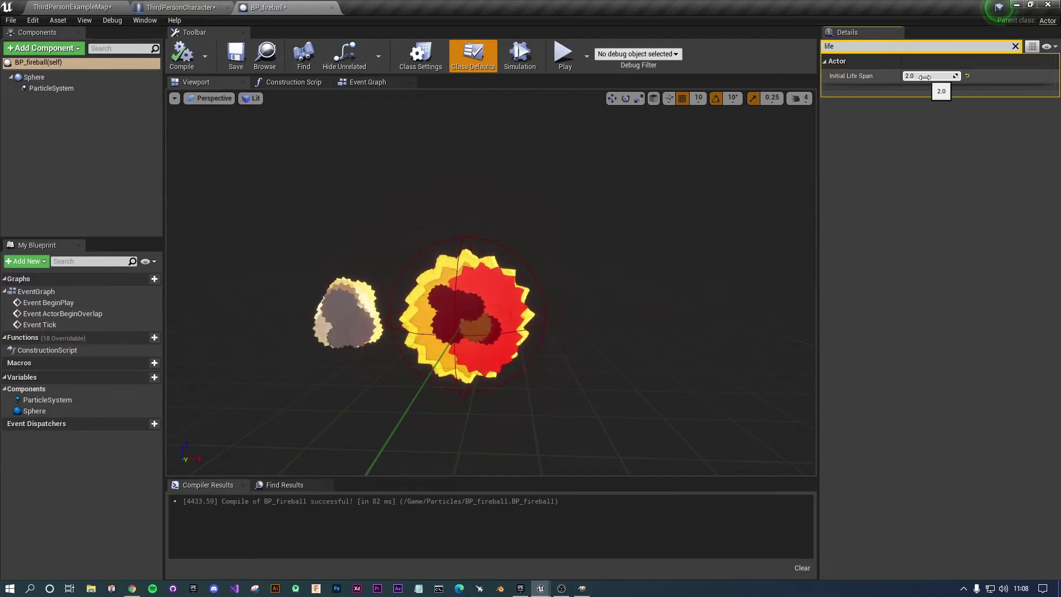
{"action": "left_click", "coordinate": [188, 60]}
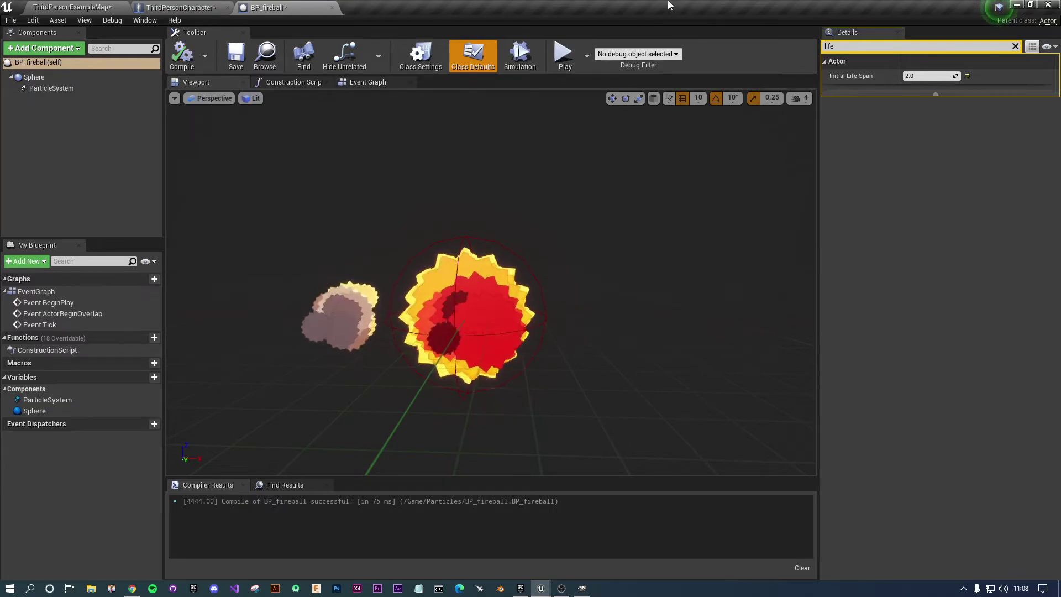
{"action": "left_click", "coordinate": [34, 64]}
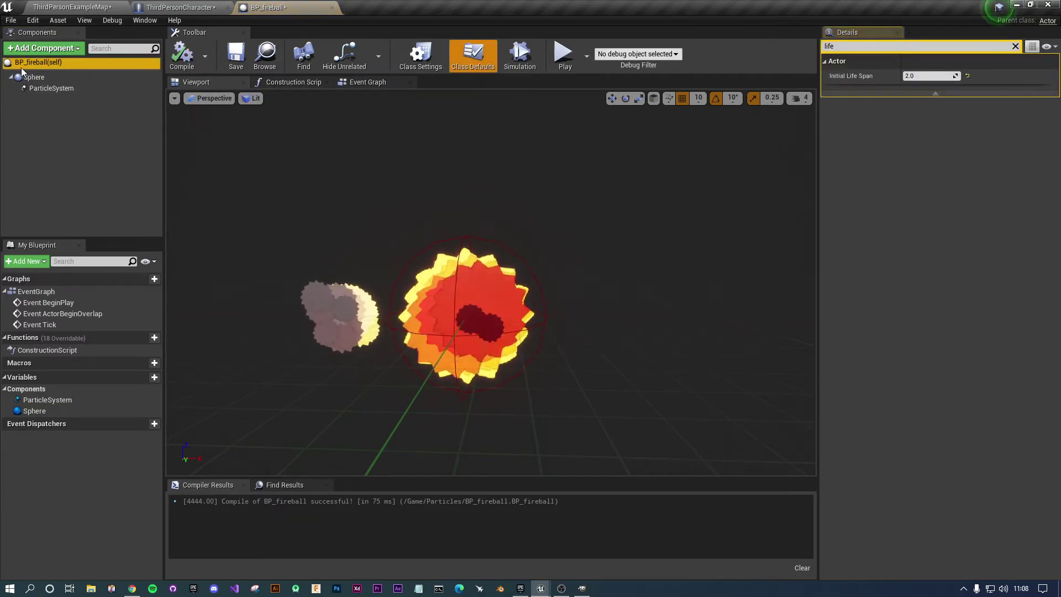
{"action": "left_click", "coordinate": [1016, 46]}
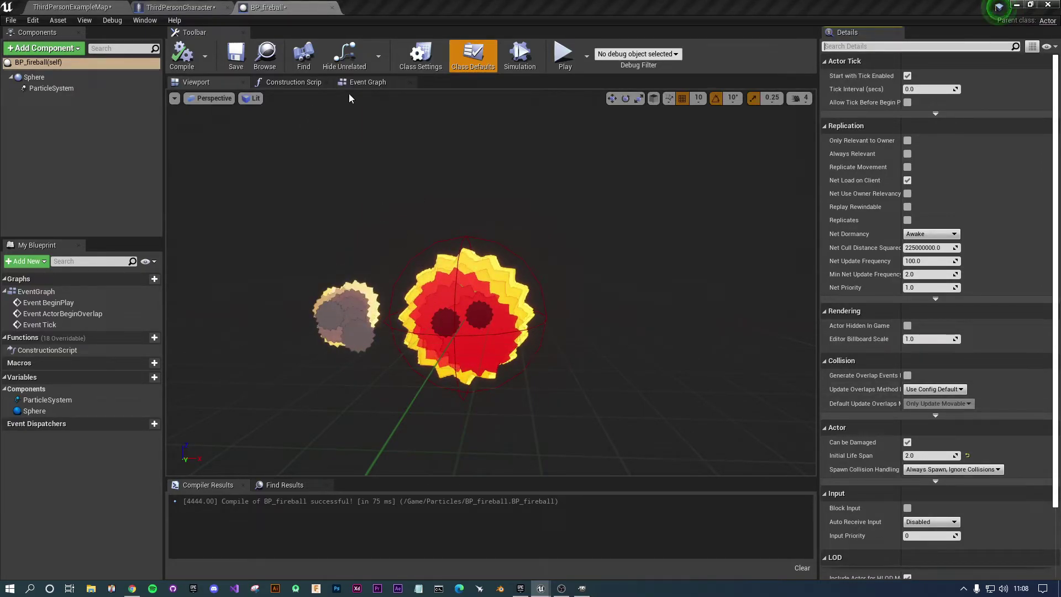
Add an On Component Begin Overlap event for the collision sphere to BP_fireball's Event Graph.
{"action": "left_click", "coordinate": [365, 82]}
{"action": "scroll", "coordinate": [439, 285], "scroll_direction": "down", "scroll_amount": 1}
{"action": "right_click_drag", "start_coordinate": [483, 267], "coordinate": [446, 267]}
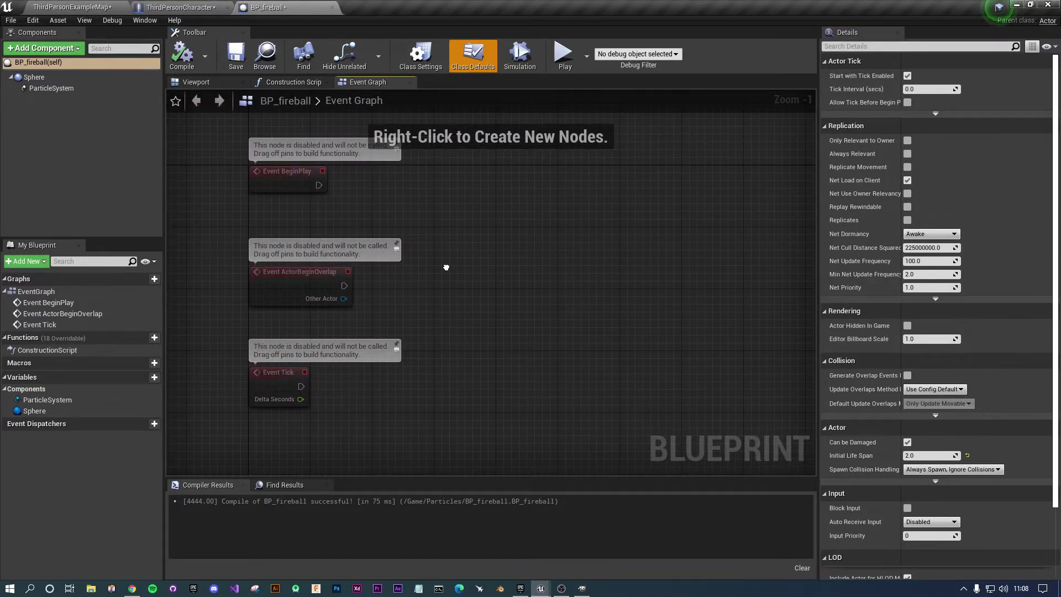
{"action": "left_click", "coordinate": [34, 77]}
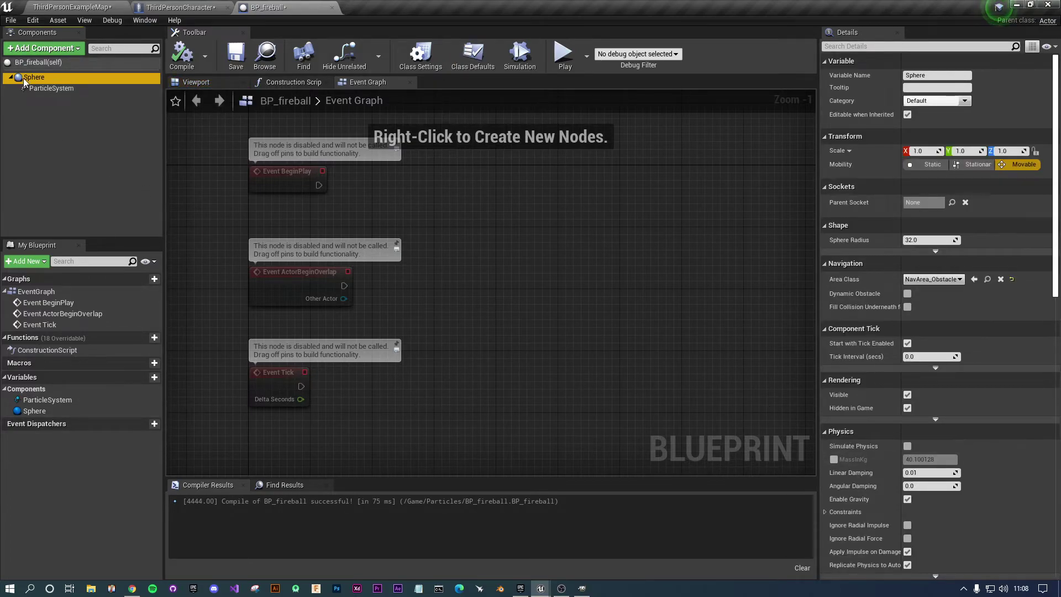
{"action": "scroll", "coordinate": [995, 392], "scroll_direction": "down", "scroll_amount": 15}
{"action": "scroll", "coordinate": [972, 410], "scroll_direction": "down", "scroll_amount": 3}
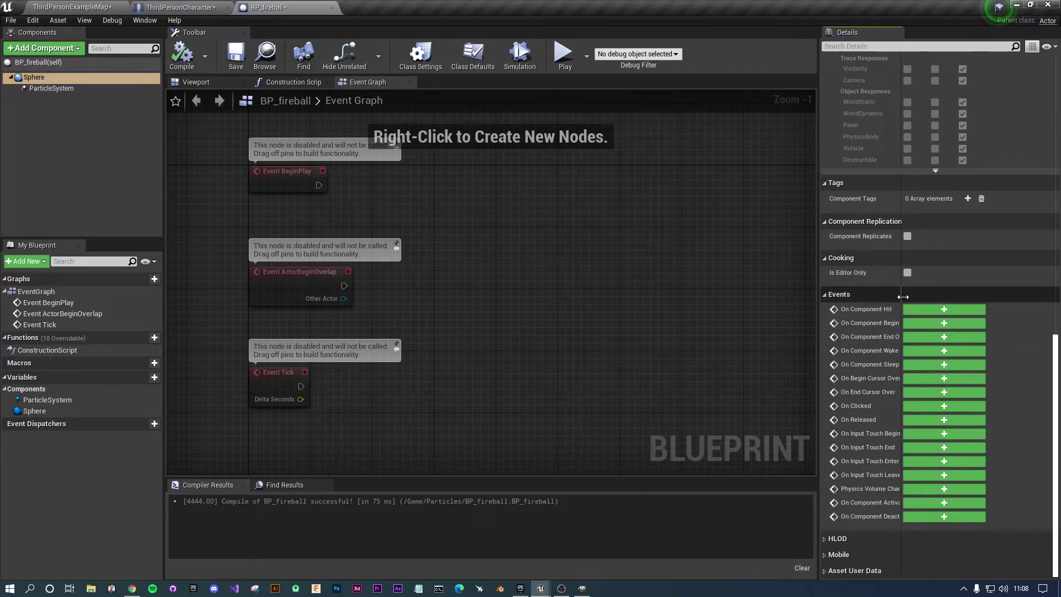
{"action": "left_click_drag", "start_coordinate": [902, 296], "coordinate": [956, 298]}
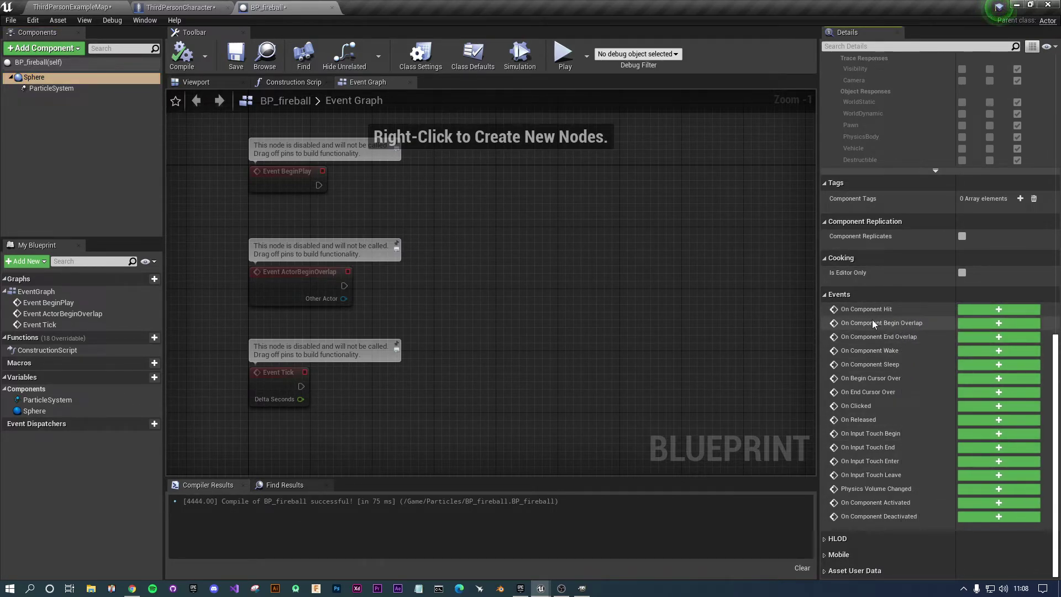
{"action": "left_click", "coordinate": [1009, 325]}
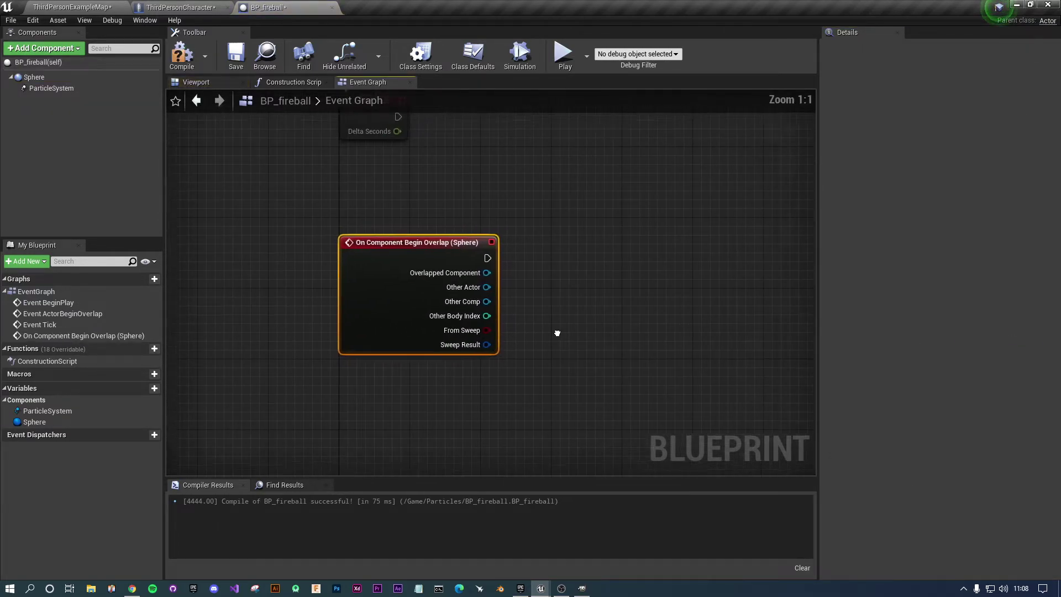
{"action": "left_click_drag", "start_coordinate": [427, 313], "coordinate": [492, 329]}
{"action": "left_click", "coordinate": [493, 329]}
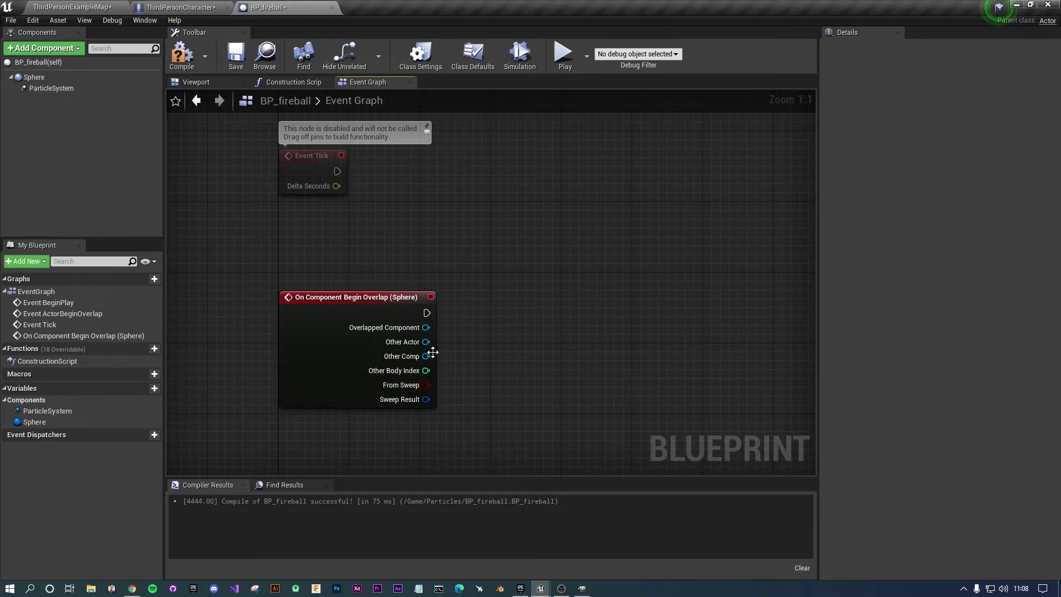
Compare the overlap event's Other Actor with Get Player Character using an == node, placing the character node below the event.
{"action": "left_click_drag", "start_coordinate": [425, 342], "coordinate": [628, 373]}
{"action": "type", "text": "=="}
{"action": "left_click", "coordinate": [691, 201]}
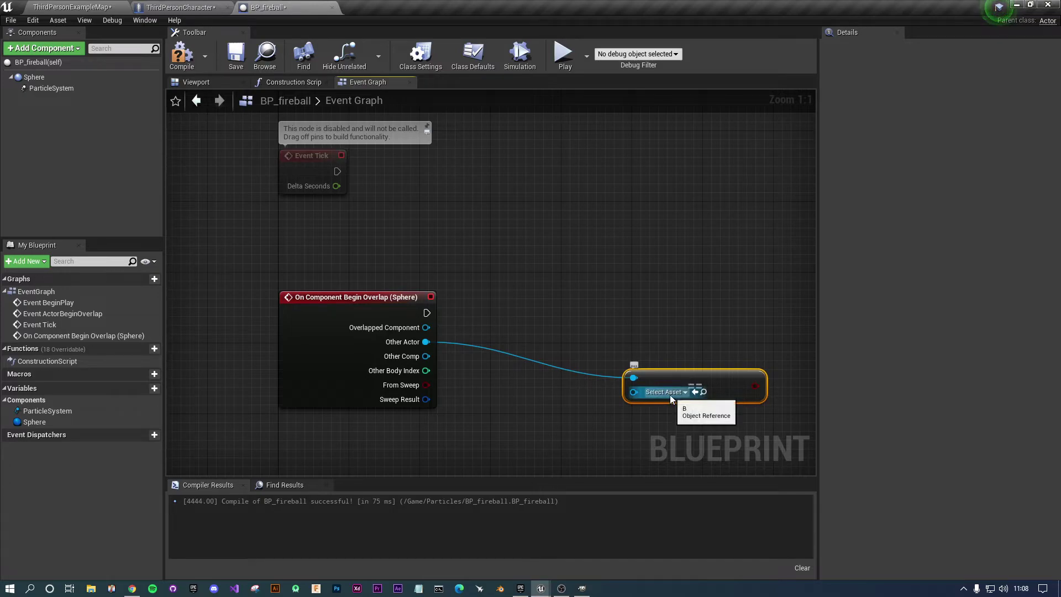
{"action": "left_click_drag", "start_coordinate": [633, 392], "coordinate": [540, 446]}
{"action": "type", "text": "get player"}
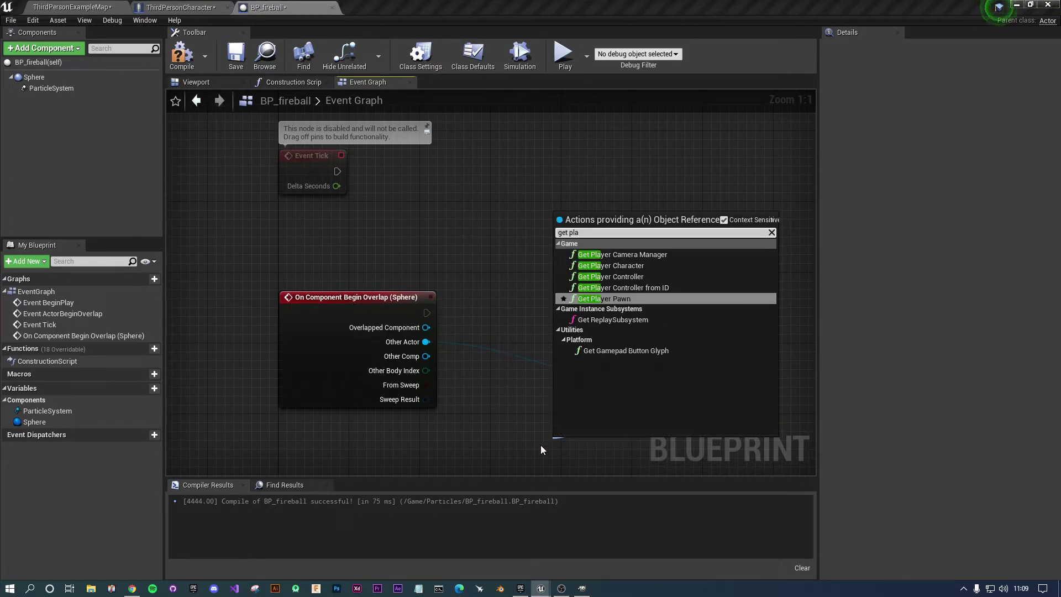
{"action": "key", "text": "Up"}
{"action": "key", "text": "Up"}
{"action": "key", "text": "Return"}
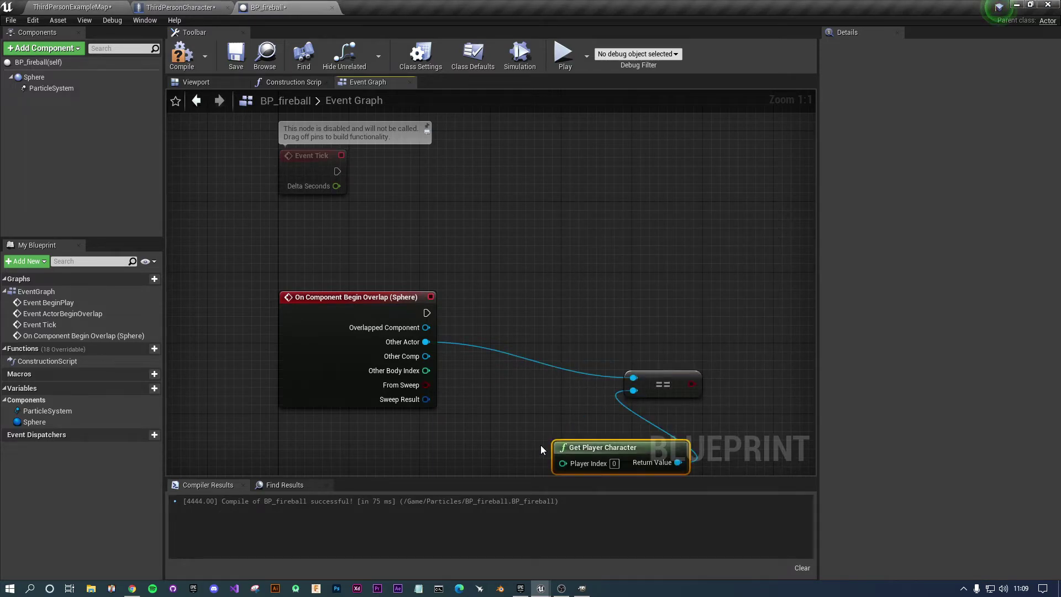
{"action": "left_click_drag", "start_coordinate": [501, 453], "coordinate": [326, 426]}
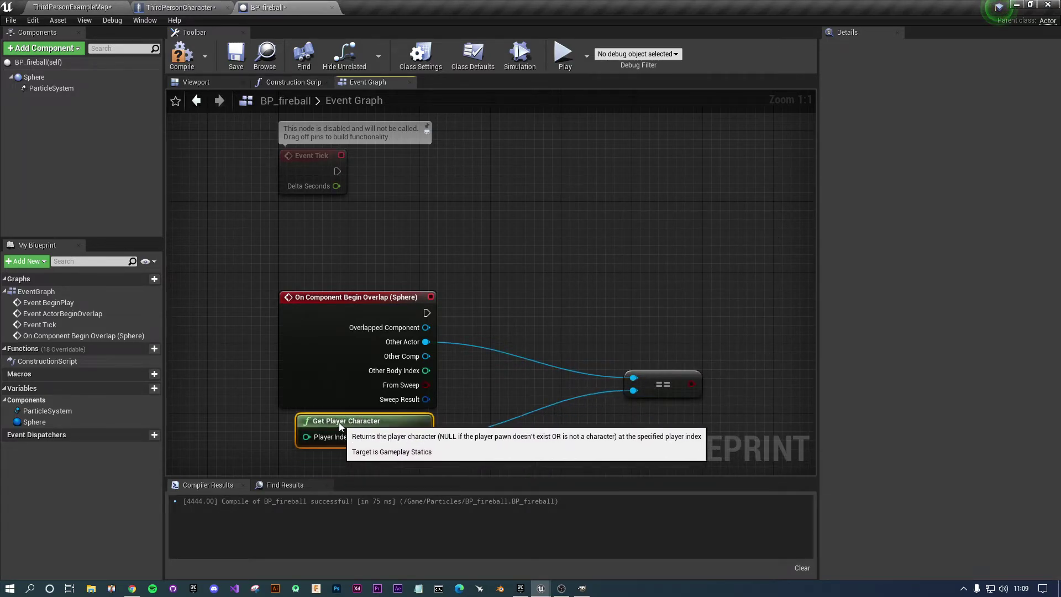
Add a Branch conditioned on the equality result, run it from the overlap event, and straighten the connection.
{"action": "left_click_drag", "start_coordinate": [653, 383], "coordinate": [694, 278]}
{"action": "type", "text": "branch"}
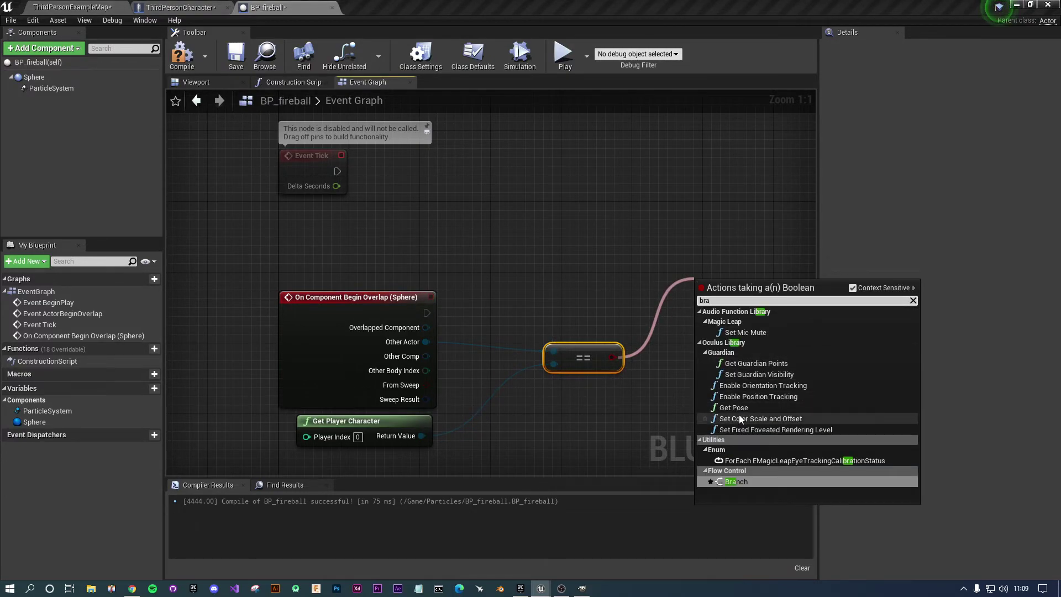
{"action": "left_click", "coordinate": [746, 476]}
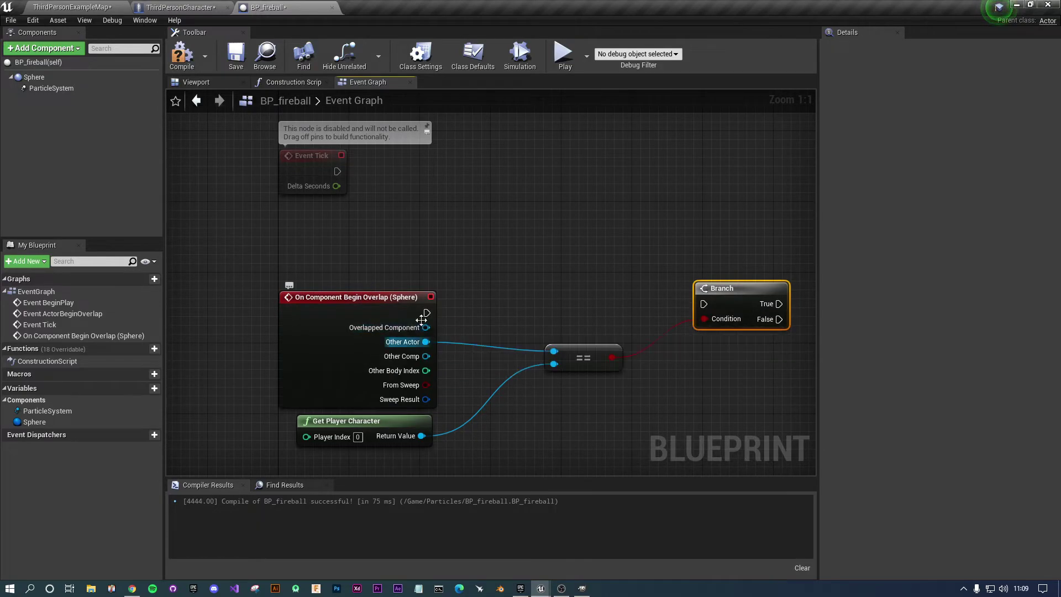
{"action": "left_click_drag", "start_coordinate": [426, 312], "coordinate": [697, 320]}
{"action": "key", "text": "q"}
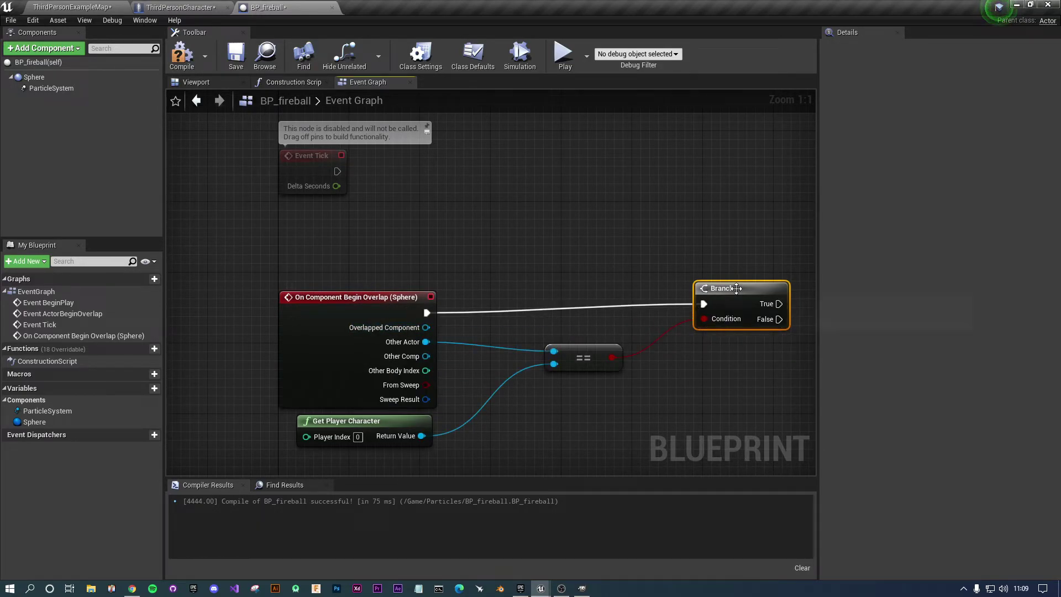
{"action": "right_click_drag", "start_coordinate": [696, 385], "coordinate": [573, 274]}
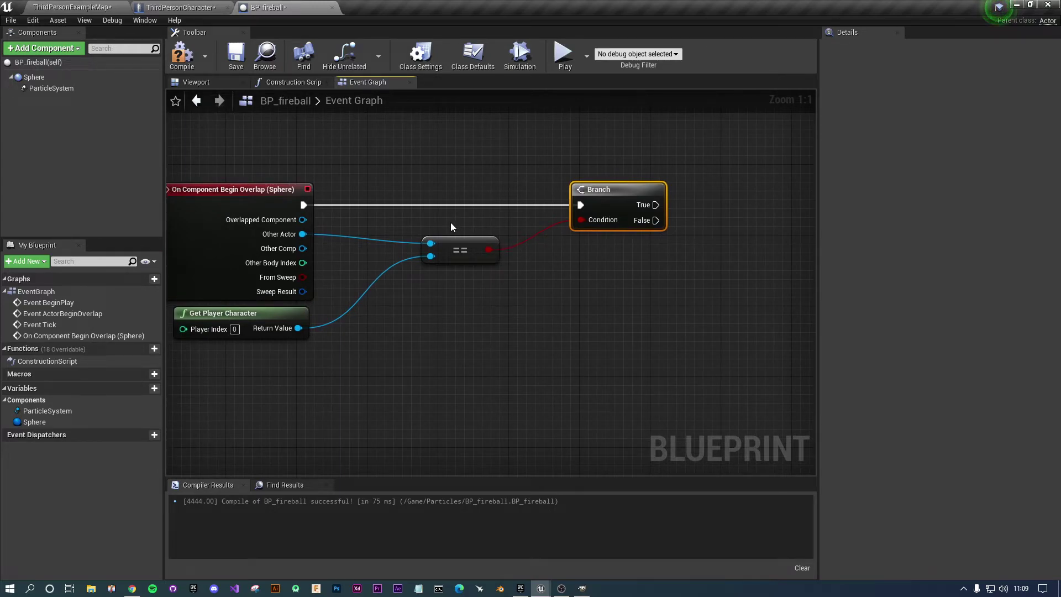
Add a DestroyActor node targeting self to the Branch's False output, and place it close beside the Branch.
{"action": "left_click_drag", "start_coordinate": [641, 223], "coordinate": [747, 176]}
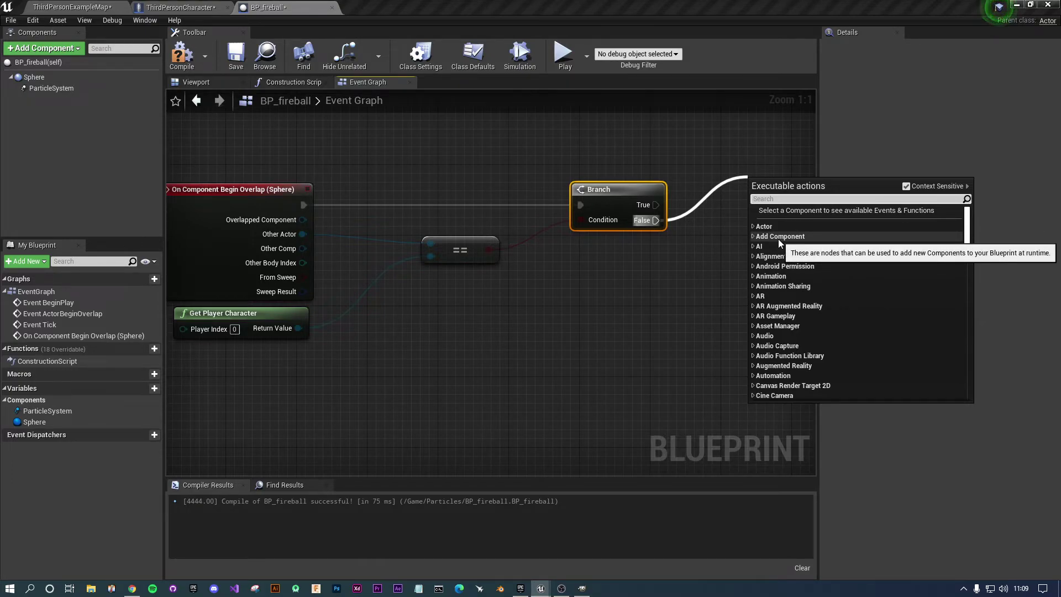
{"action": "type", "text": "des"}
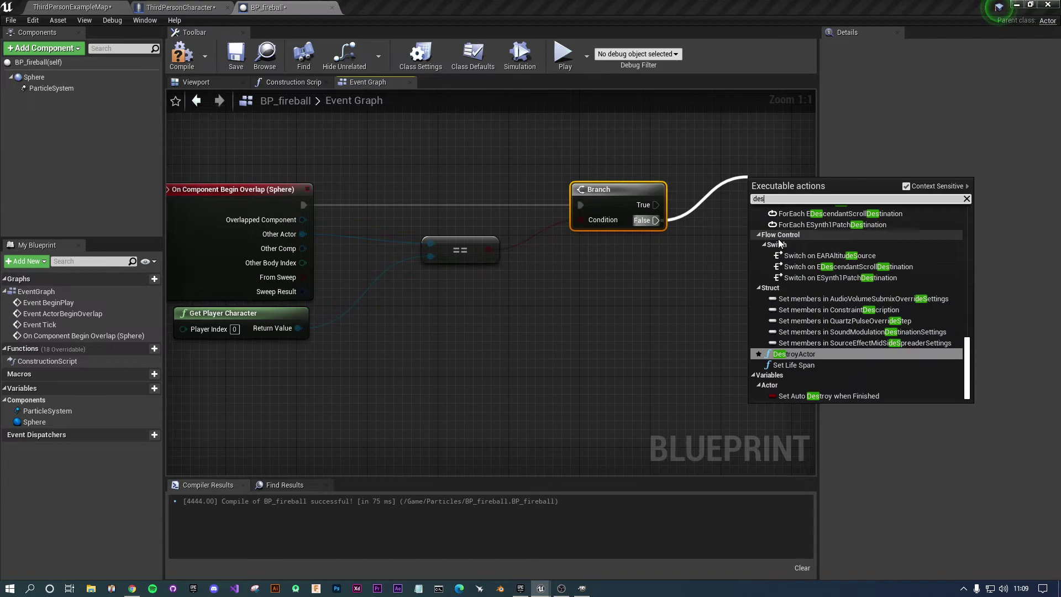
{"action": "key", "text": "Return"}
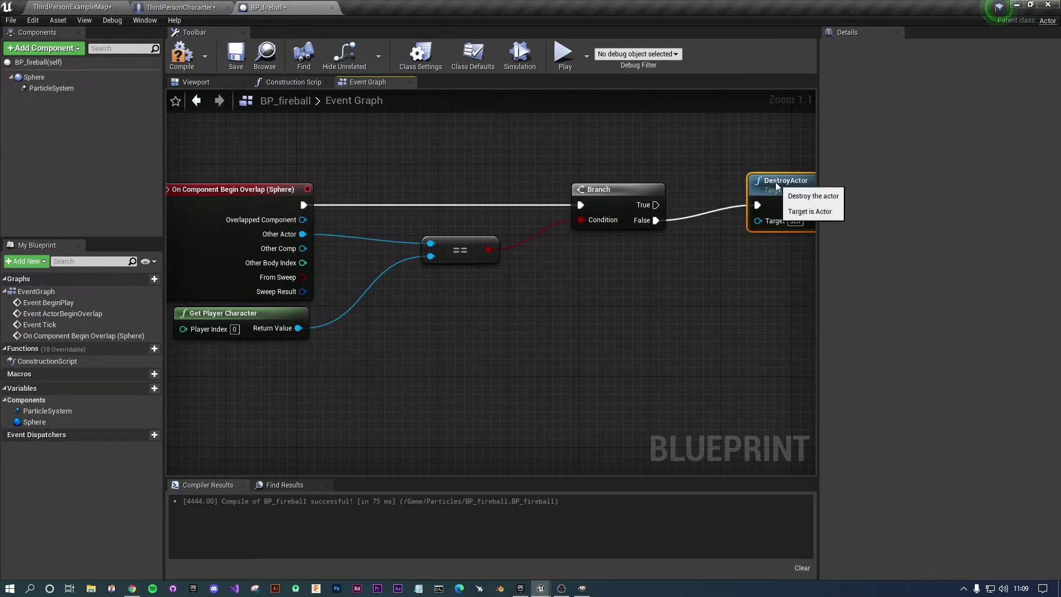
{"action": "left_click_drag", "start_coordinate": [754, 198], "coordinate": [711, 197]}
Compile and save the BP_fireball blueprint, and close it.
{"action": "left_click", "coordinate": [181, 56]}
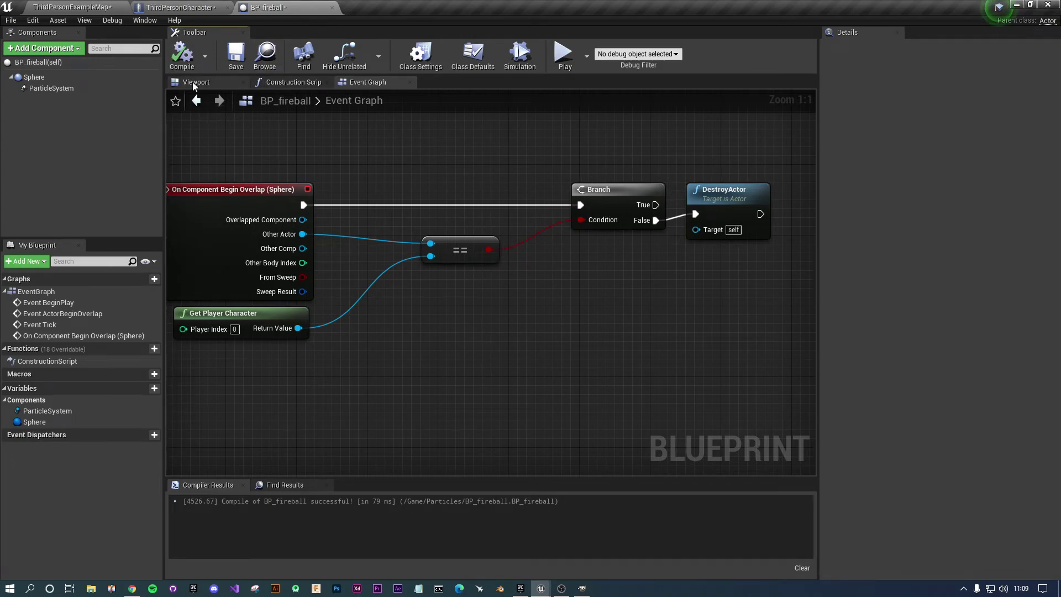
{"action": "left_click", "coordinate": [235, 55]}
{"action": "left_click", "coordinate": [331, 7]}
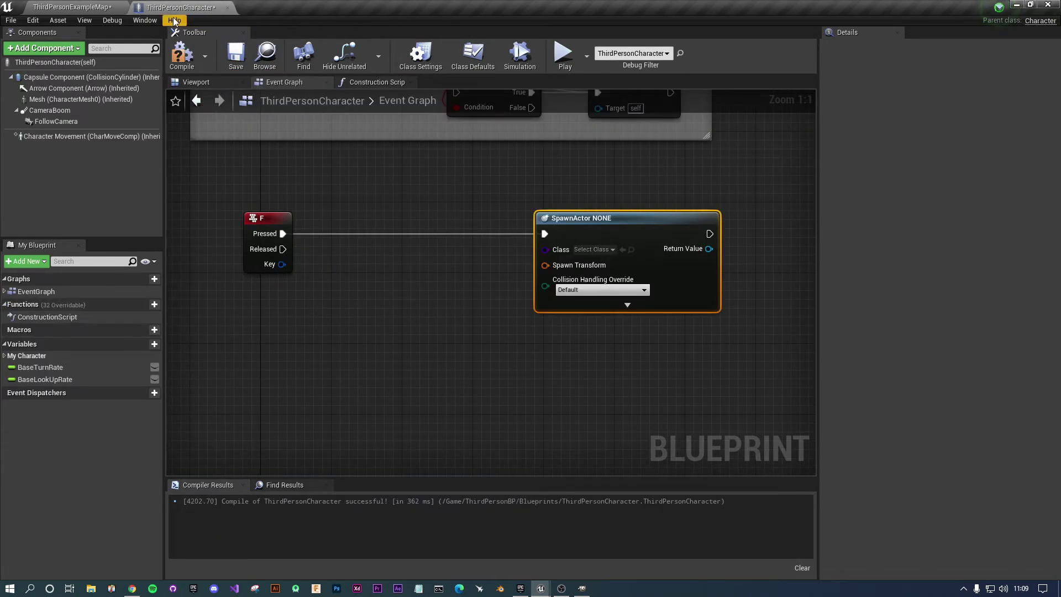
Set the class of the F-key SpawnActor node in ThirdPersonCharacter's Event Graph to BP_fireball.
{"action": "left_click", "coordinate": [102, 6]}
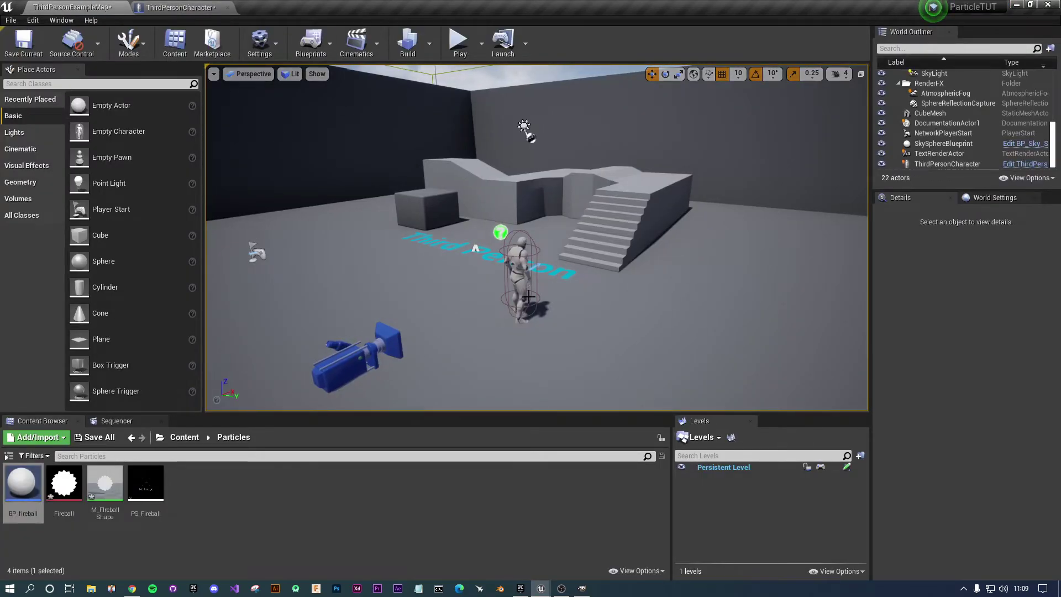
{"action": "left_click", "coordinate": [179, 7]}
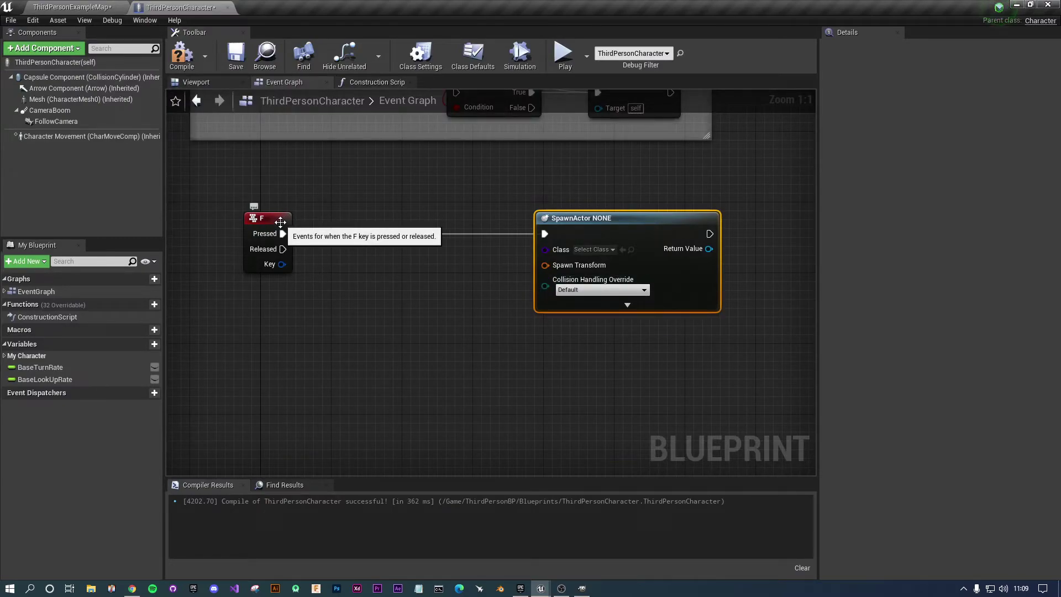
{"action": "left_click", "coordinate": [612, 249]}
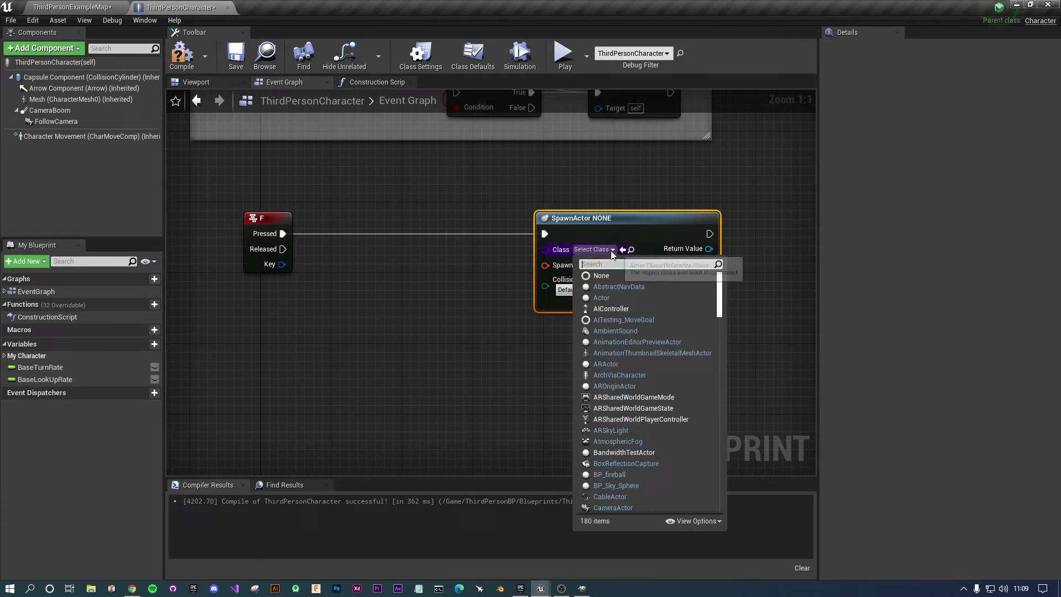
{"action": "scroll", "coordinate": [647, 466], "scroll_direction": "down", "scroll_amount": 12}
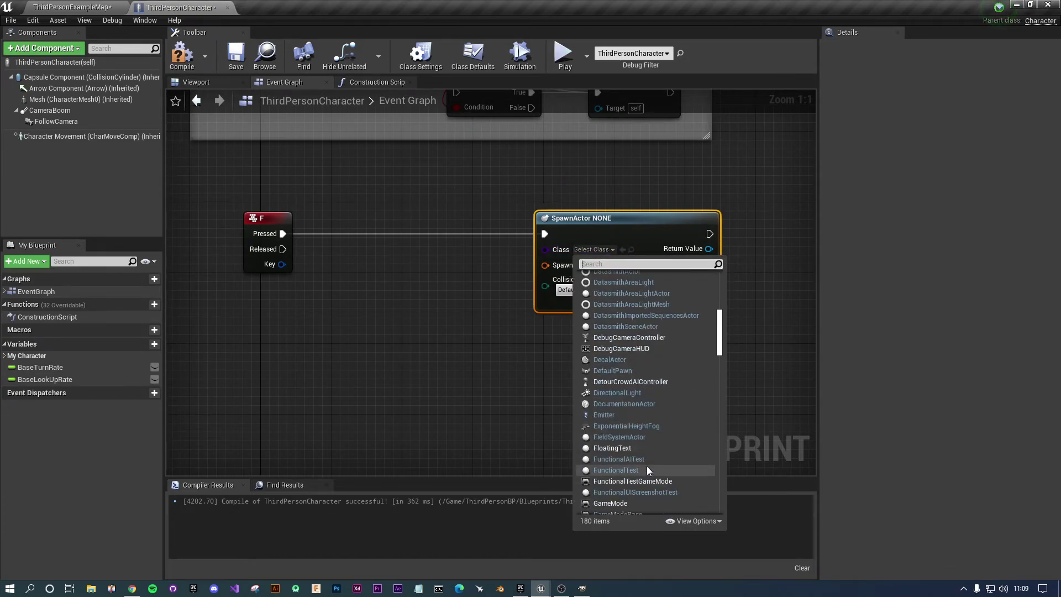
{"action": "scroll", "coordinate": [623, 479], "scroll_direction": "down", "scroll_amount": 1}
{"action": "scroll", "coordinate": [623, 478], "scroll_direction": "up", "scroll_amount": 10}
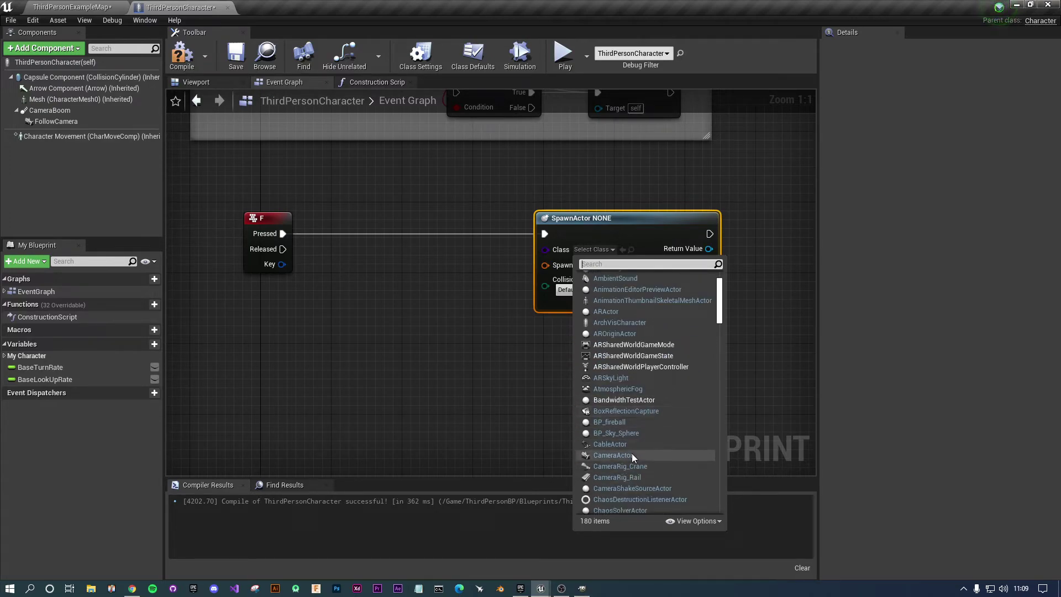
{"action": "left_click", "coordinate": [613, 423]}
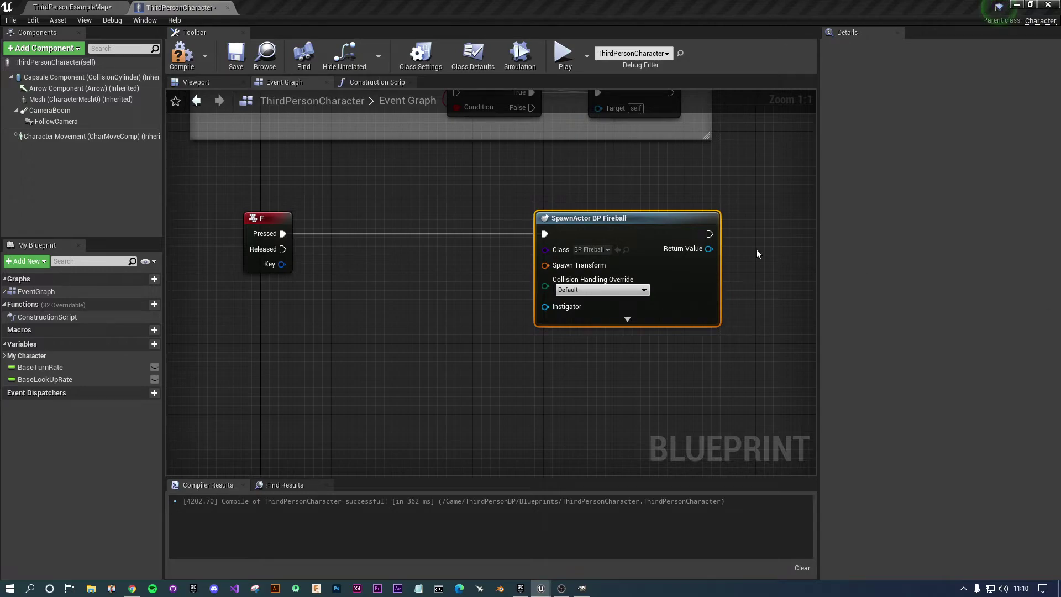
Add a Sphere Collision component under the character's Arrow Component and move it forward to about X 80.
{"action": "left_click", "coordinate": [195, 82]}
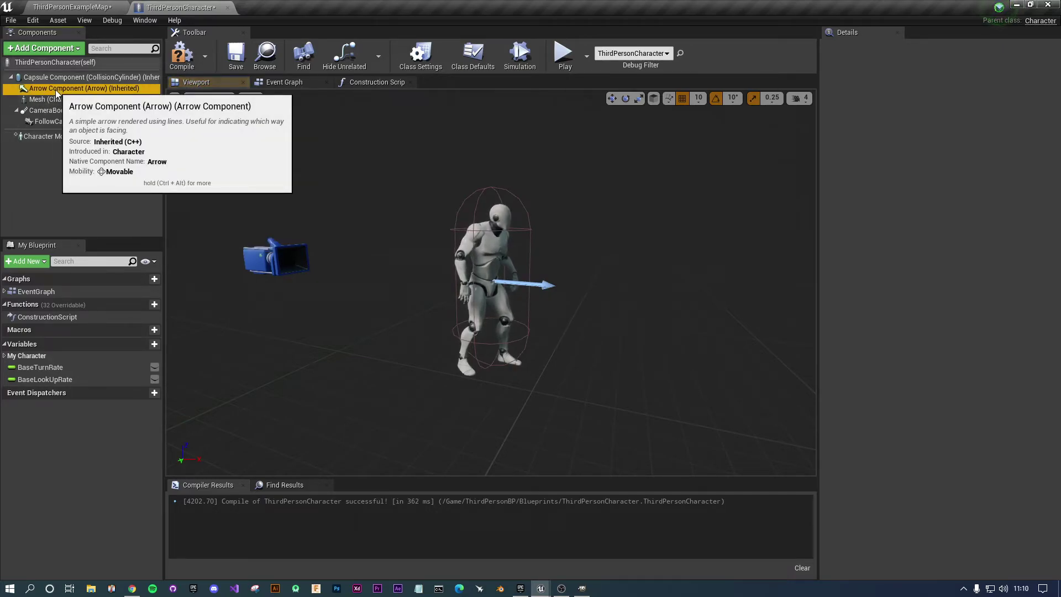
{"action": "left_click", "coordinate": [66, 48]}
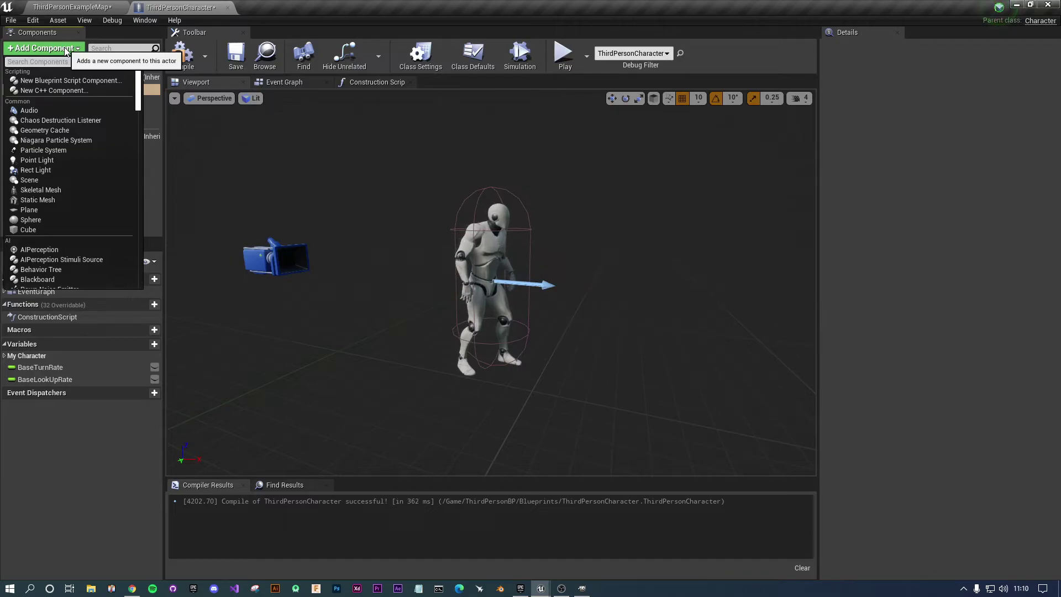
{"action": "type", "text": "sph"}
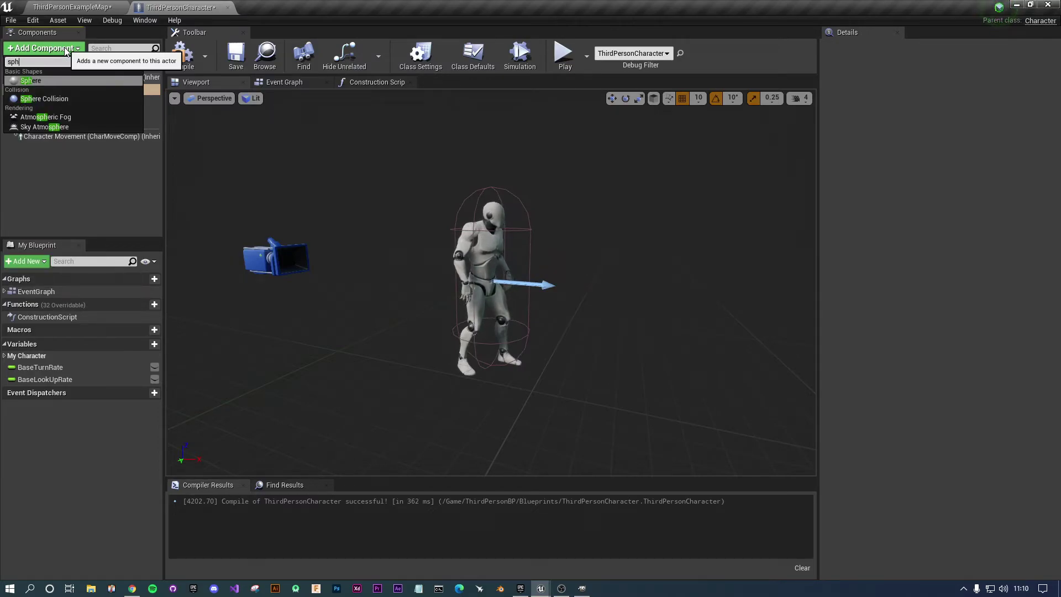
{"action": "left_click", "coordinate": [73, 99]}
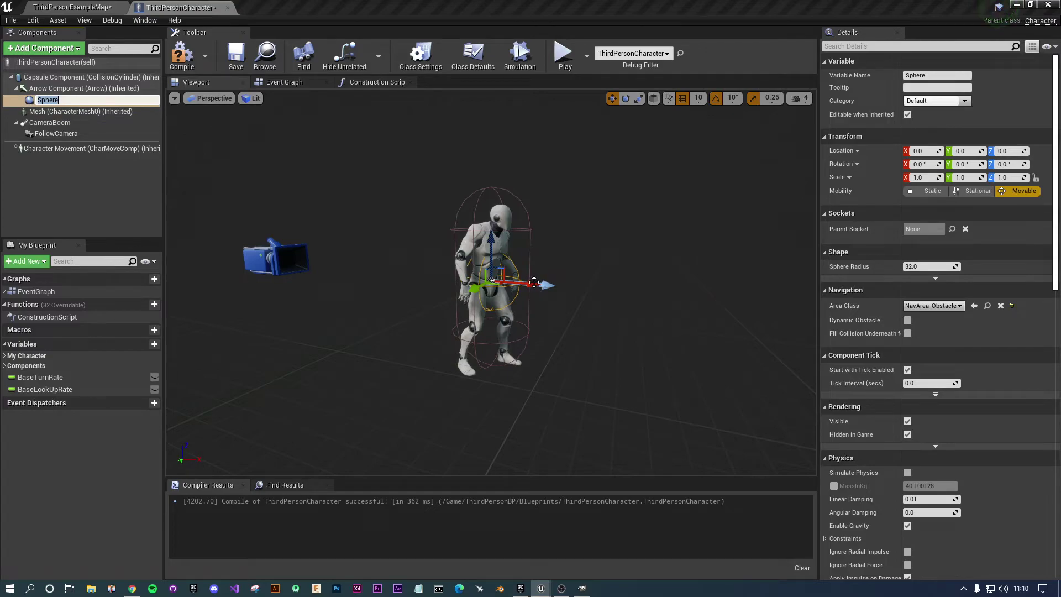
{"action": "key", "text": "Return"}
{"action": "left_click_drag", "start_coordinate": [532, 284], "coordinate": [608, 288]}
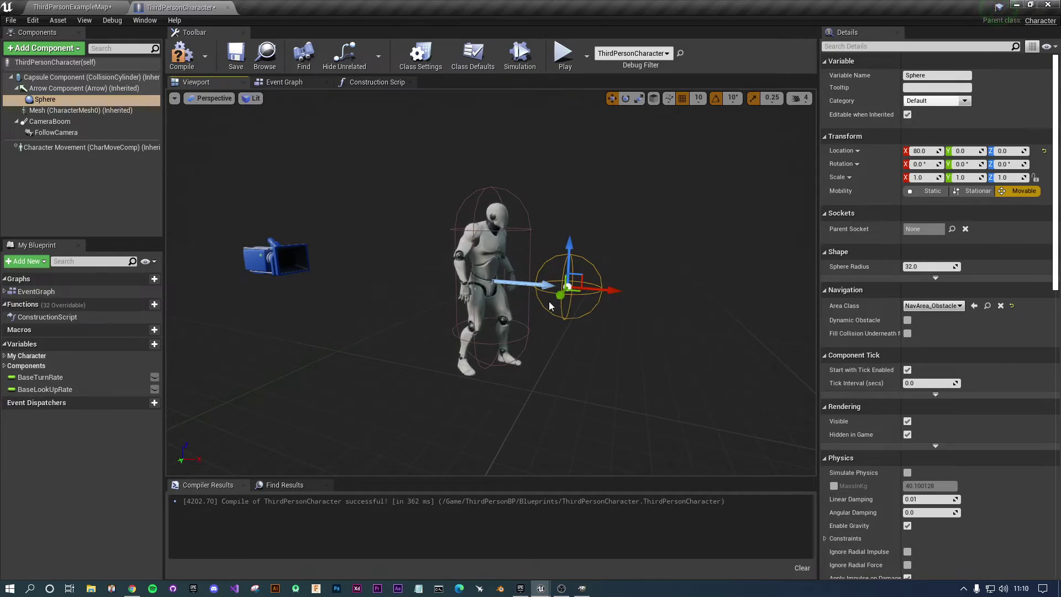
Set the Sphere Collision component's scale to 0.5 on X, Y and Z.
{"action": "left_click", "coordinate": [920, 178]}
{"action": "type", "text": "0.5"}
{"action": "key", "text": "Tab"}
{"action": "type", "text": "0"}
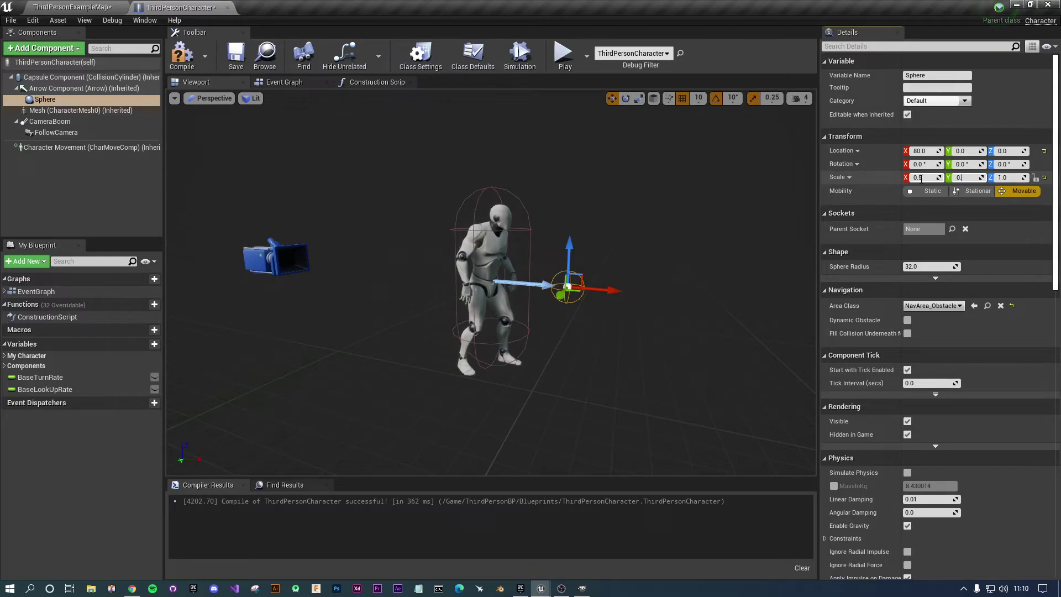
{"action": "type", "text": ".50"}
{"action": "key", "text": "Tab"}
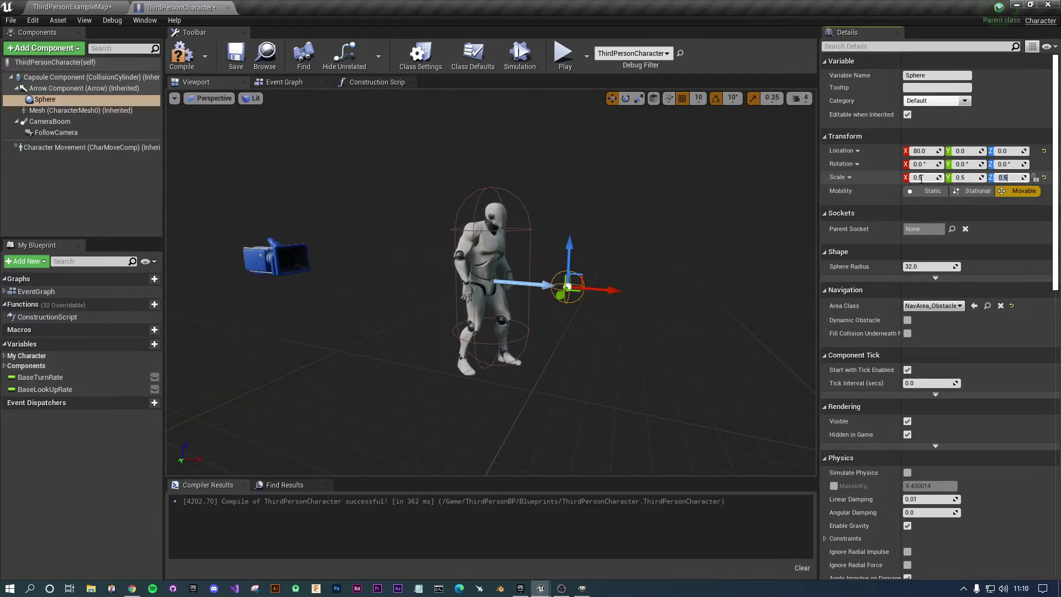
Move the sphere closer to the character and slightly higher, to location X 60 and Z 10.
{"action": "left_click_drag", "start_coordinate": [602, 288], "coordinate": [593, 289]}
{"action": "right_click_drag", "start_coordinate": [603, 203], "coordinate": [576, 218]}
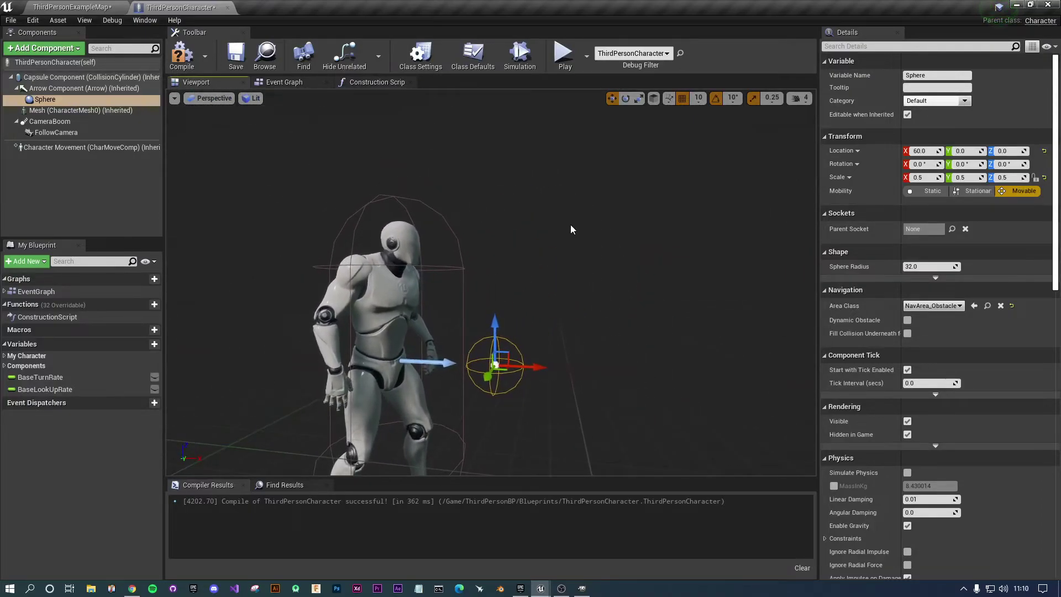
{"action": "left_click_drag", "start_coordinate": [495, 320], "coordinate": [496, 296]}
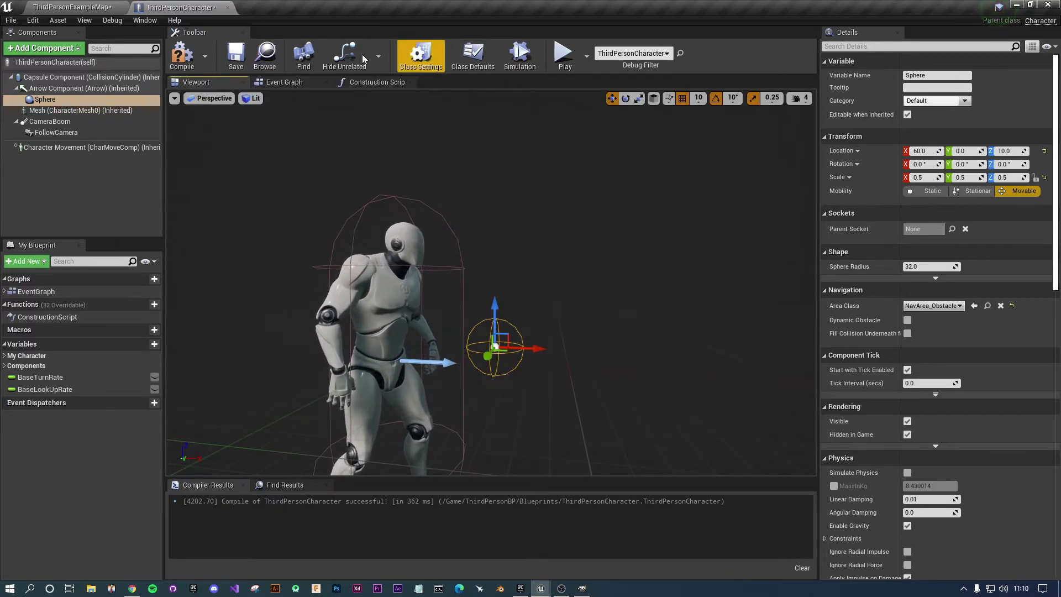
Add a reference to the Sphere in the Event Graph and feed its GetWorldTransform result into SpawnActor's Spawn Transform.
{"action": "left_click", "coordinate": [276, 83]}
{"action": "left_click_drag", "start_coordinate": [45, 99], "coordinate": [403, 358]}
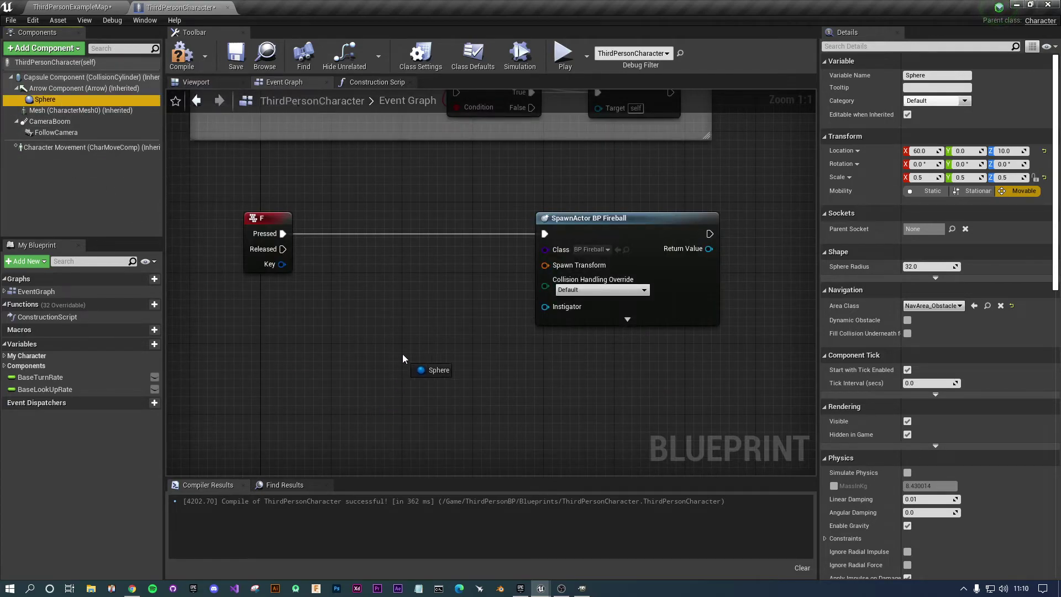
{"action": "left_click_drag", "start_coordinate": [350, 410], "coordinate": [463, 368]}
{"action": "type", "text": "get"}
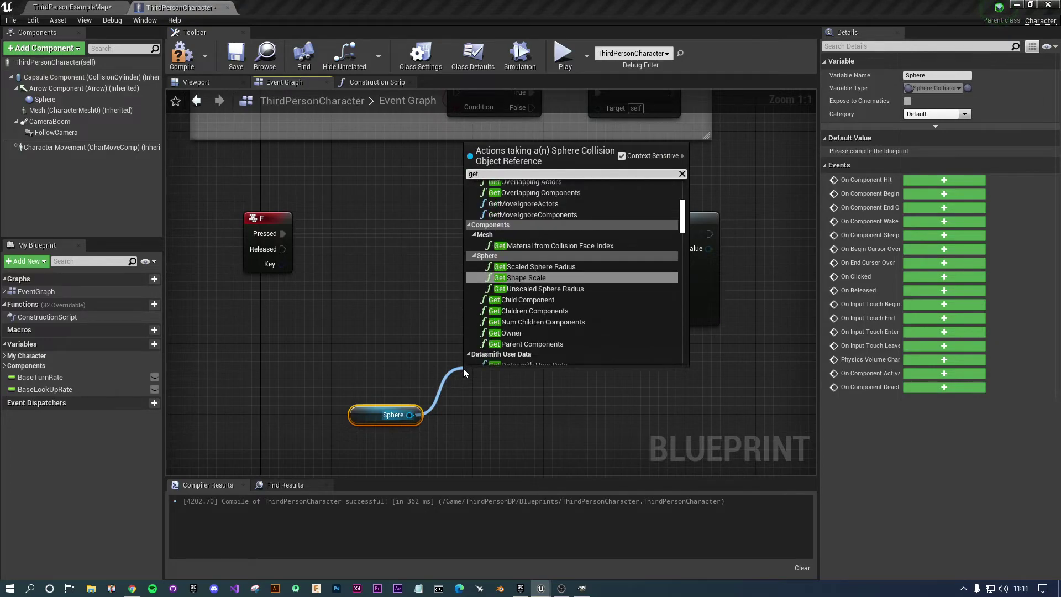
{"action": "type", "text": " transform"}
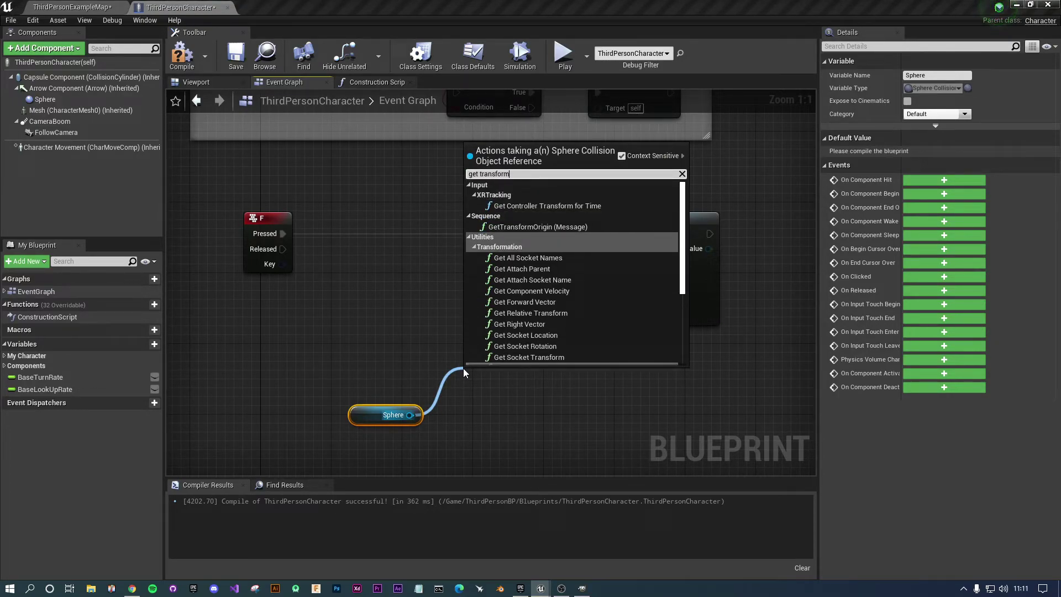
{"action": "scroll", "coordinate": [556, 273], "scroll_direction": "down", "scroll_amount": 2}
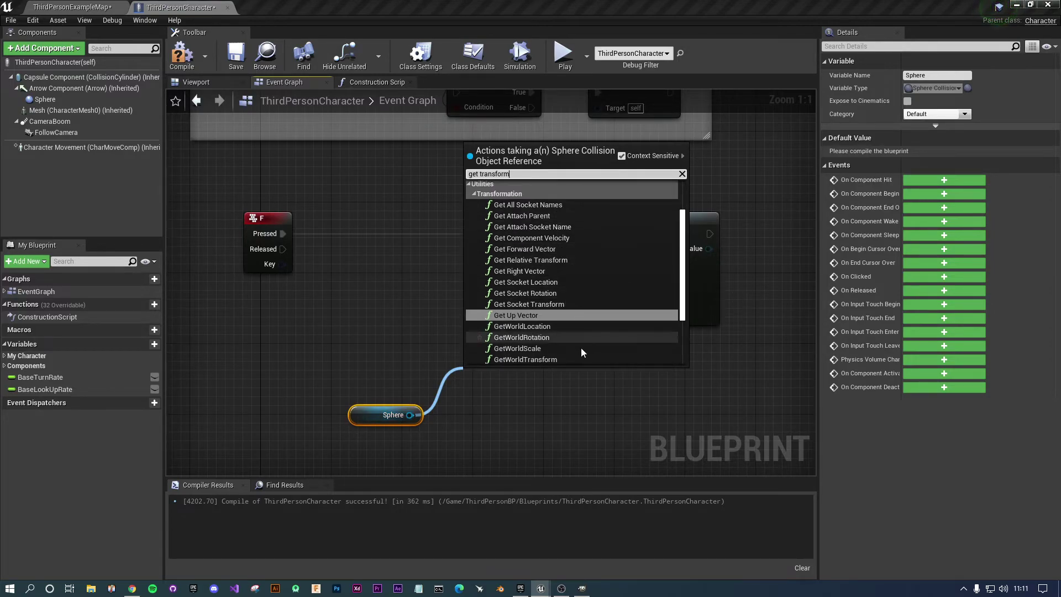
{"action": "scroll", "coordinate": [553, 326], "scroll_direction": "down", "scroll_amount": 1}
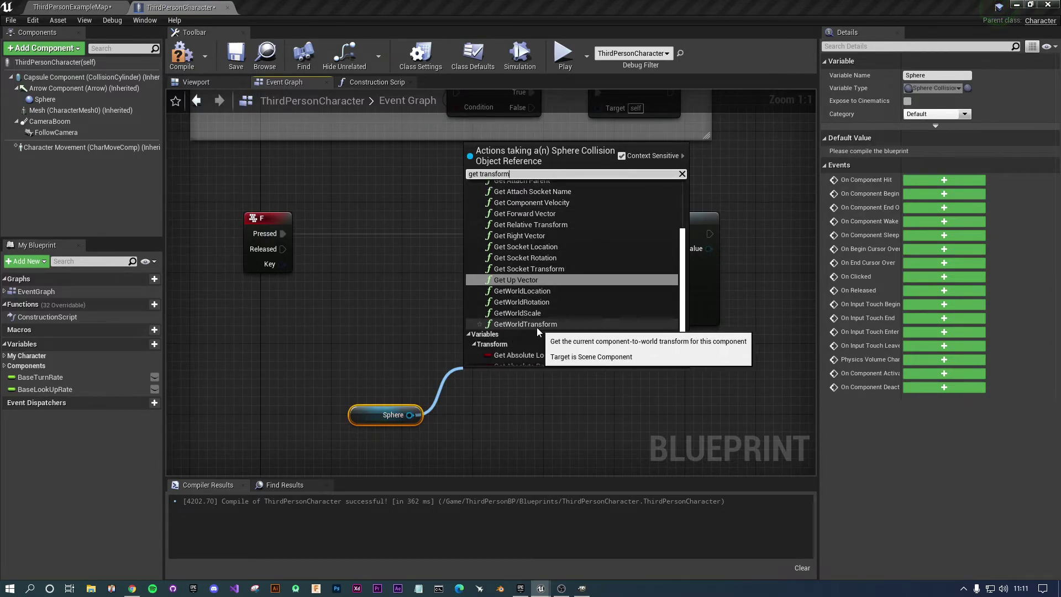
{"action": "left_click", "coordinate": [508, 323]}
{"action": "left_click_drag", "start_coordinate": [525, 387], "coordinate": [545, 265]}
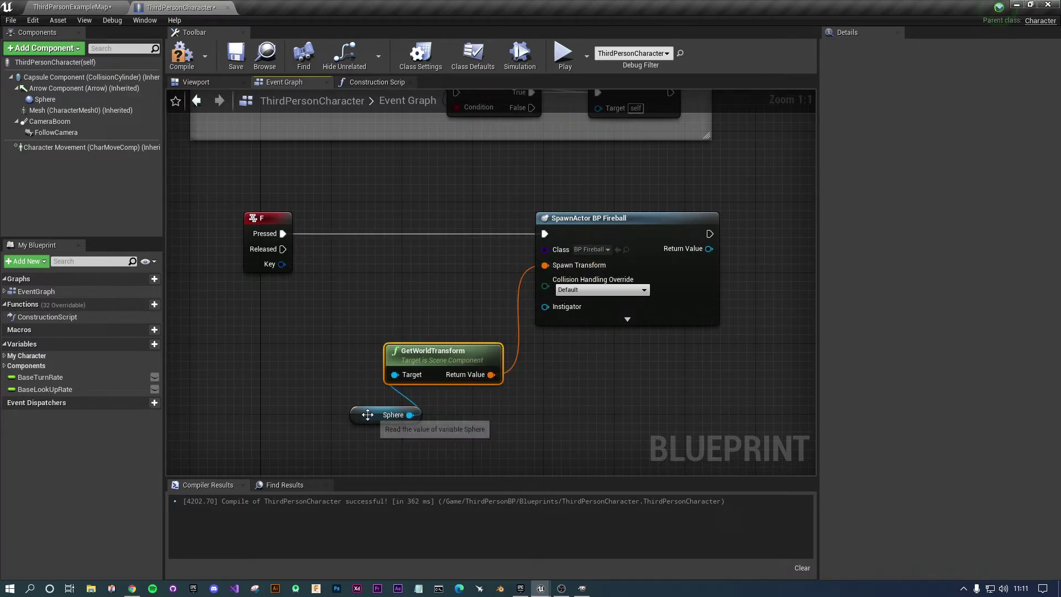
Arrange the Sphere reference and GetWorldTransform nodes neatly below the F-key and SpawnActor nodes.
{"action": "left_click_drag", "start_coordinate": [387, 414], "coordinate": [333, 450]}
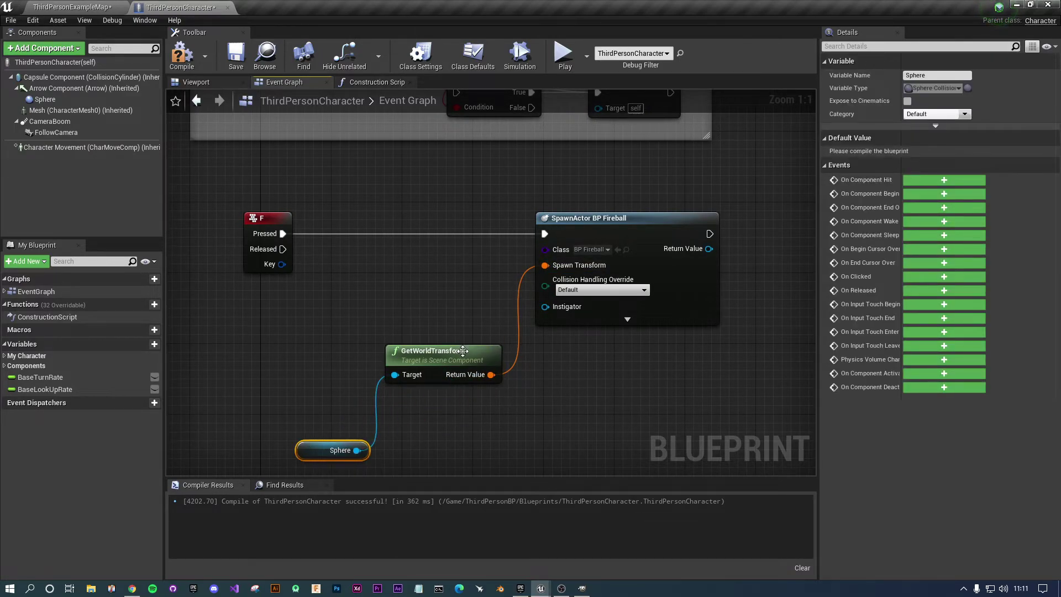
{"action": "left_click_drag", "start_coordinate": [464, 349], "coordinate": [462, 376]}
{"action": "left_click", "coordinate": [427, 305]}
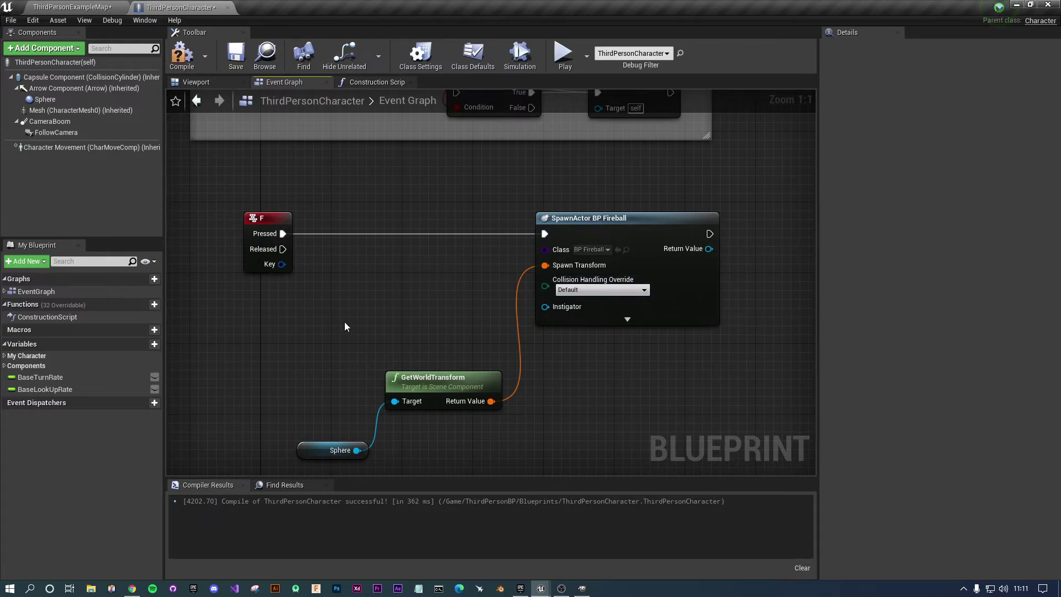
Insert a Branch between F Pressed and SpawnActor, with its True output running the spawn, and align it.
{"action": "left_click", "coordinate": [390, 257]}
{"action": "left_click_drag", "start_coordinate": [397, 260], "coordinate": [359, 216]}
{"action": "left_click_drag", "start_coordinate": [282, 234], "coordinate": [359, 233]}
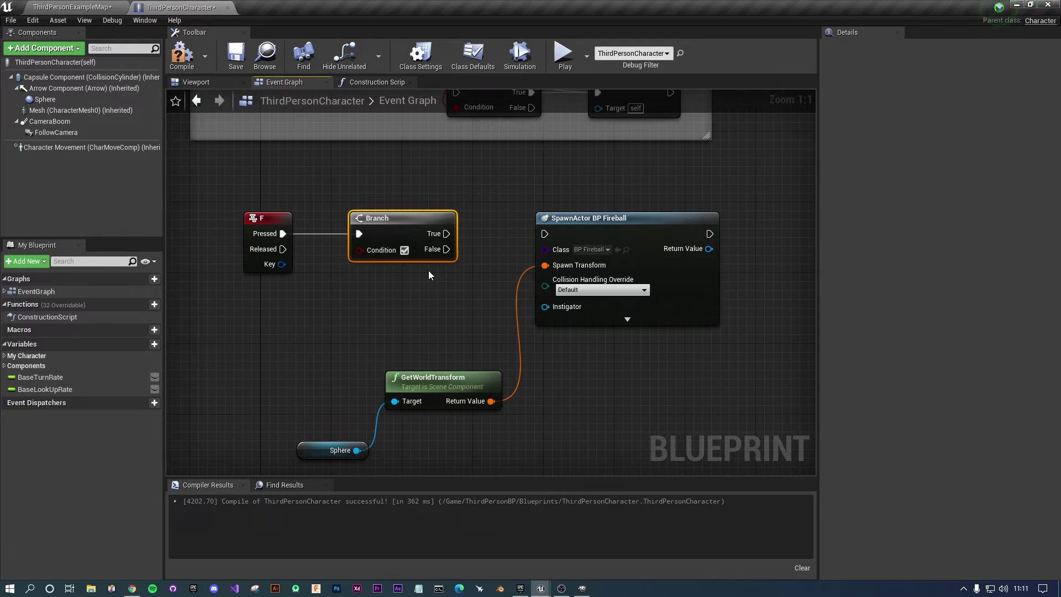
{"action": "left_click_drag", "start_coordinate": [446, 234], "coordinate": [545, 234]}
{"action": "mouse_move", "coordinate": [423, 223]}
{"action": "left_mouse_down"}
{"action": "mouse_move", "coordinate": [441, 222]}
{"action": "mouse_move", "coordinate": [413, 231]}
{"action": "left_mouse_up"}
Add a Get Velocity node targeting self in the empty area left of the F-key event.
{"action": "right_click_drag", "start_coordinate": [221, 364], "coordinate": [502, 285]}
{"action": "right_click", "coordinate": [367, 297]}
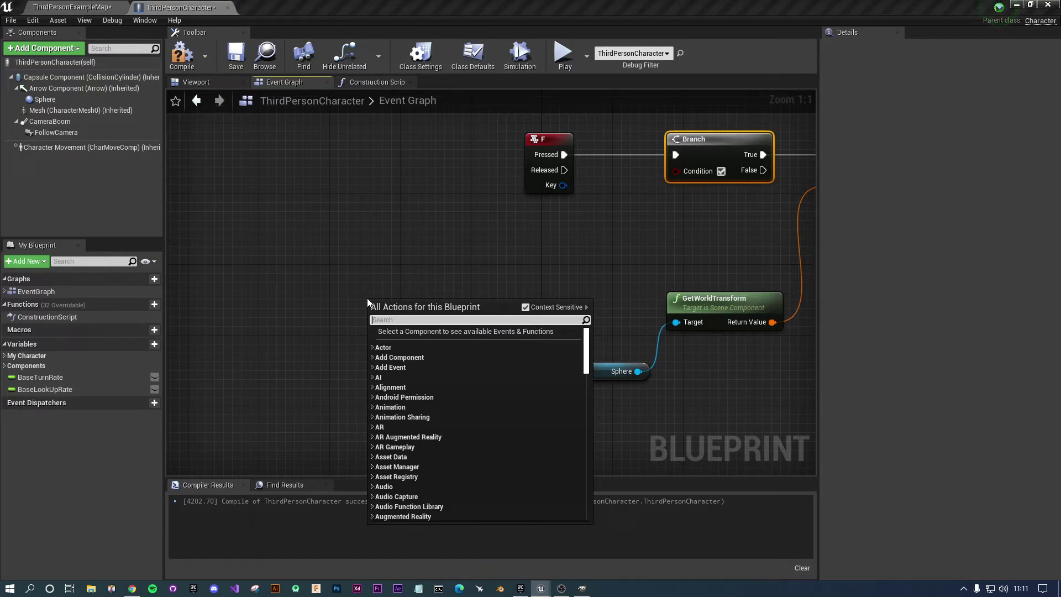
{"action": "type", "text": "get velc"}
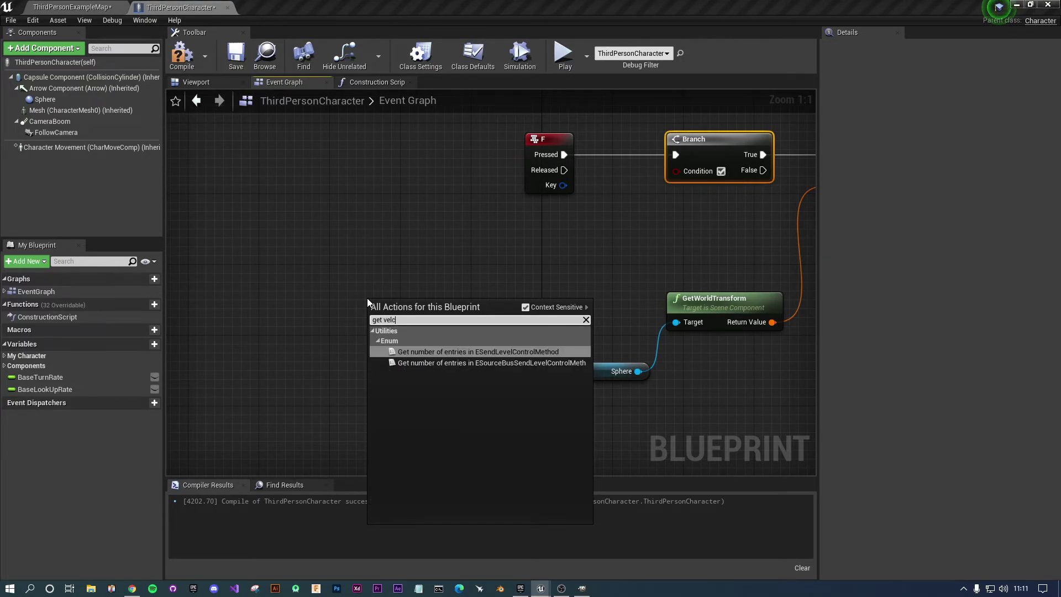
{"action": "key", "text": "BackSpace"}
{"action": "type", "text": "oc"}
{"action": "key", "text": "Return"}
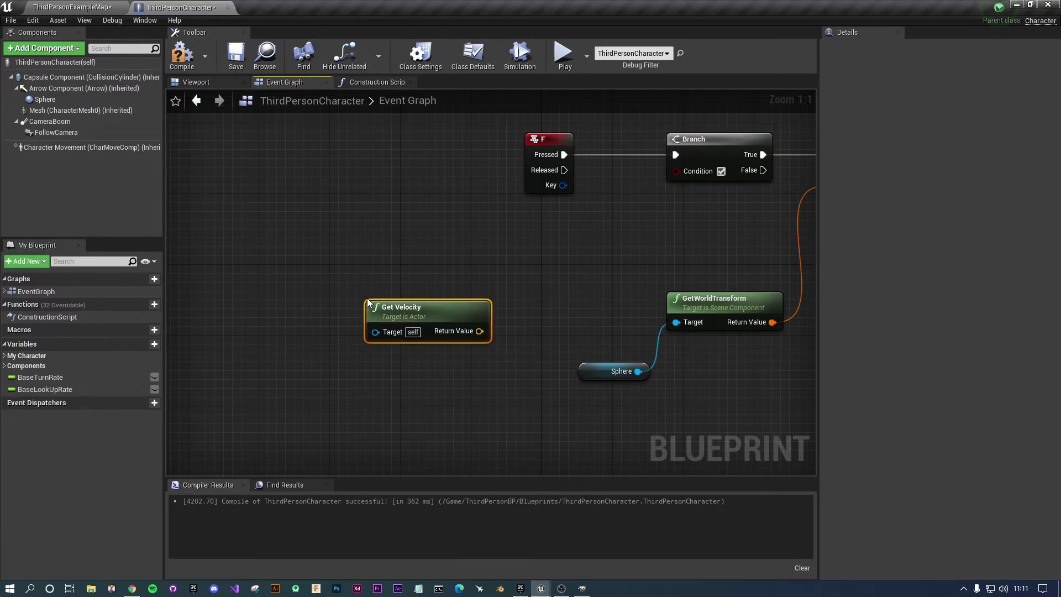
Compare the velocity with the zero vector using an Equal (Vector) node and connect the result to the Branch's Condition.
{"action": "left_click_drag", "start_coordinate": [426, 320], "coordinate": [545, 270]}
{"action": "type", "text": "normalize"}
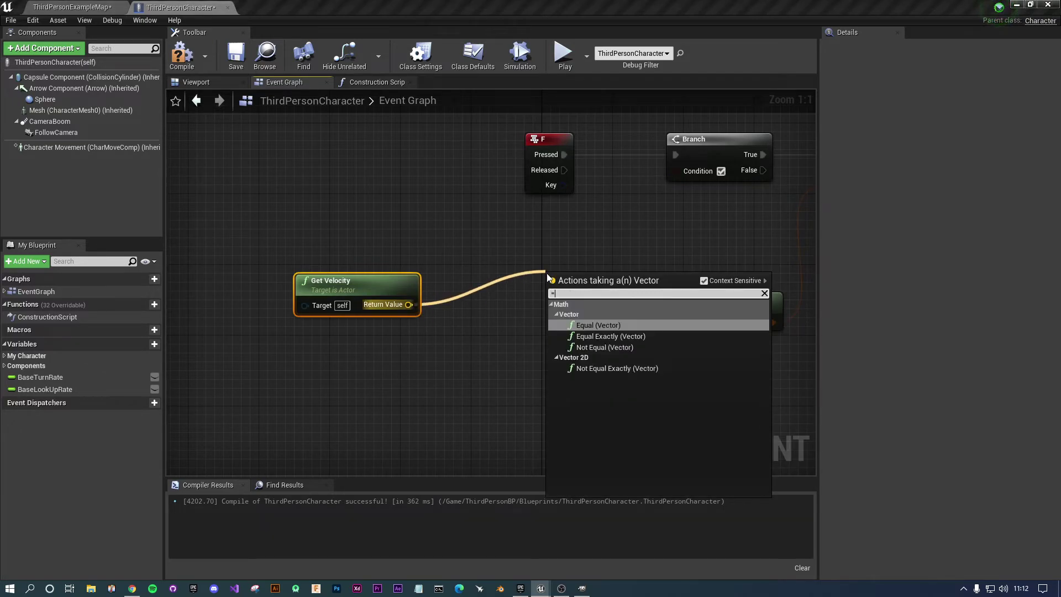
{"action": "left_click", "coordinate": [611, 326]}
{"action": "left_click_drag", "start_coordinate": [608, 284], "coordinate": [509, 282]}
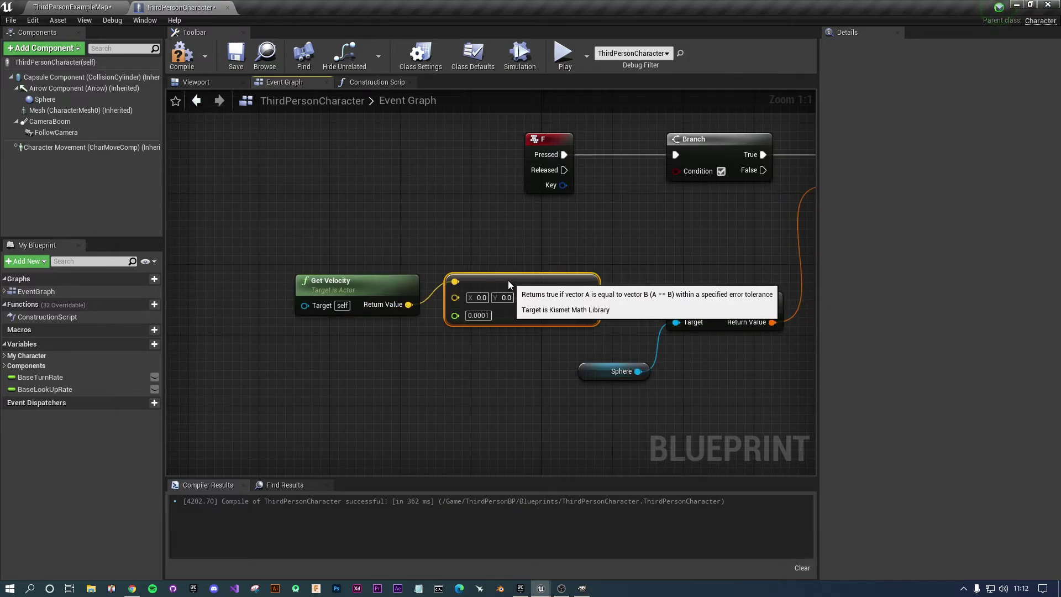
{"action": "left_click_drag", "start_coordinate": [588, 299], "coordinate": [675, 170]}
{"action": "right_click_drag", "start_coordinate": [566, 257], "coordinate": [485, 306]}
{"action": "right_click_drag", "start_coordinate": [668, 304], "coordinate": [548, 306]}
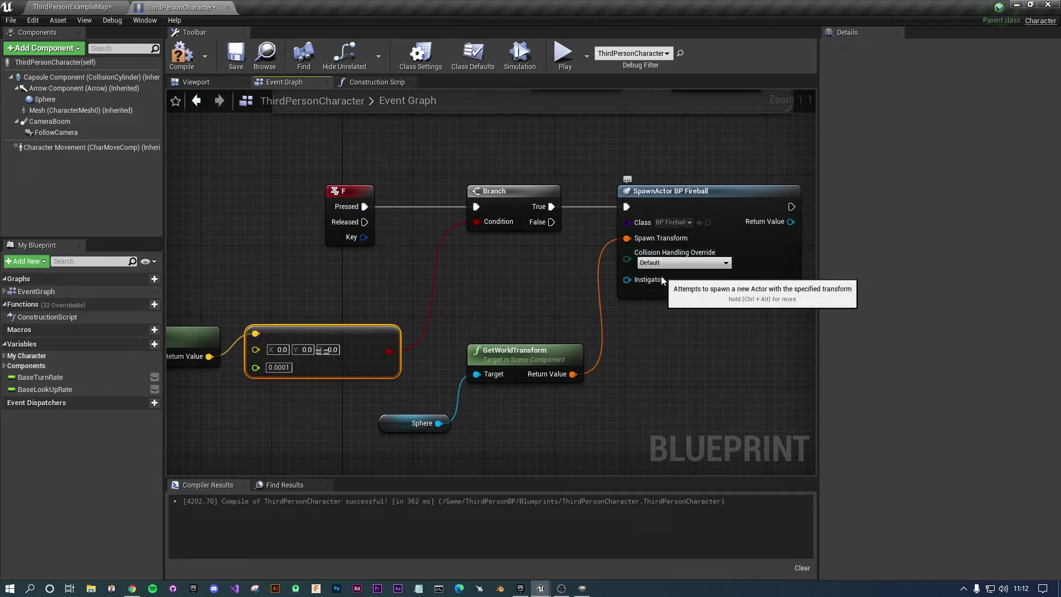
Compile and save the ThirdPersonCharacter blueprint.
{"action": "left_click", "coordinate": [704, 192]}
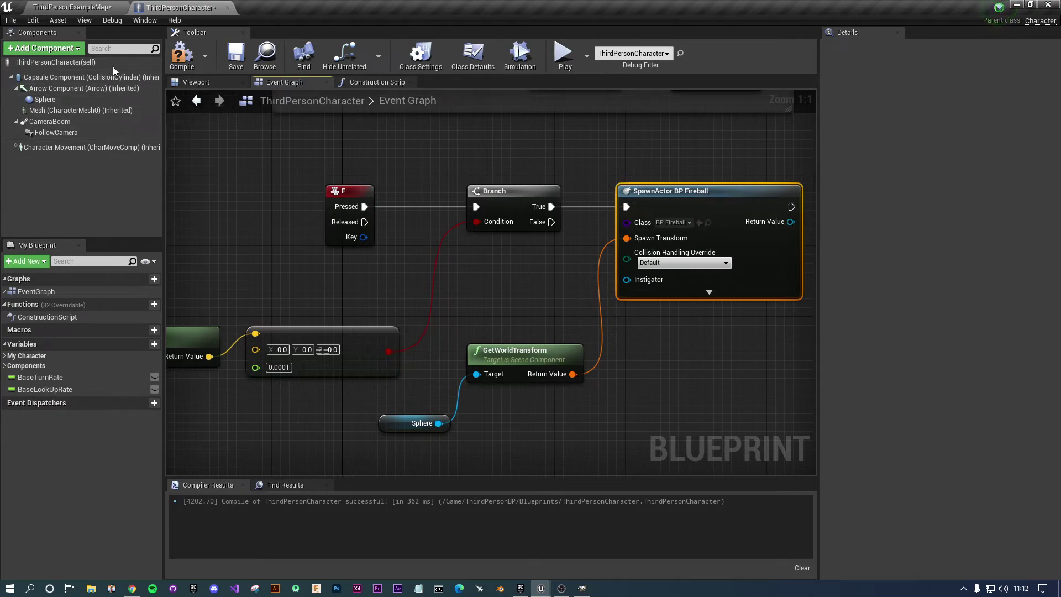
{"action": "left_click", "coordinate": [178, 68]}
{"action": "left_click", "coordinate": [235, 58]}
Play the level to test spawning the fireball in front of the character, and stop the preview.
{"action": "left_click", "coordinate": [565, 59]}
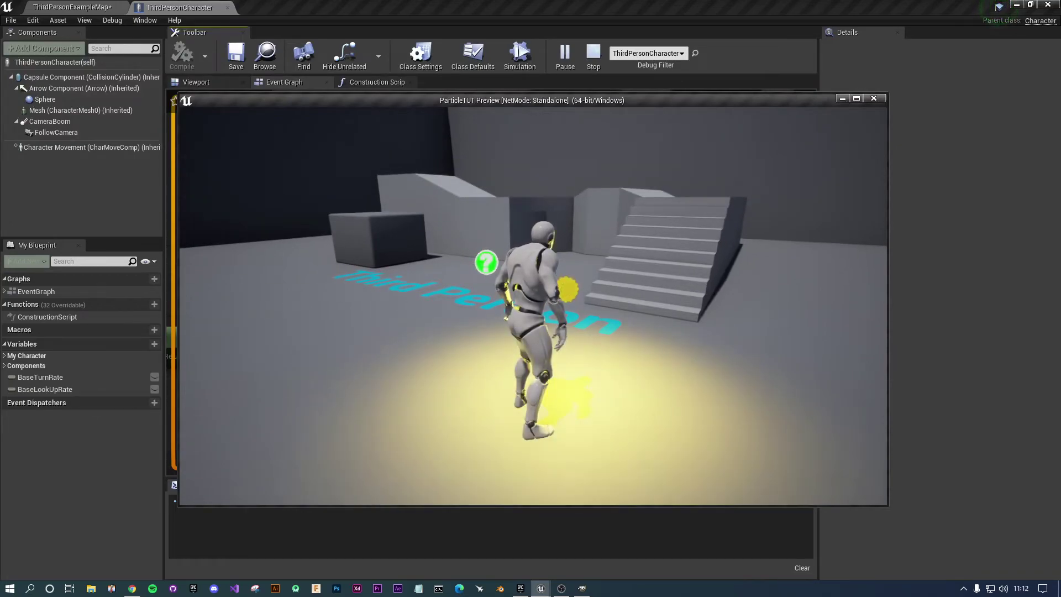
{"action": "key", "text": "w"}
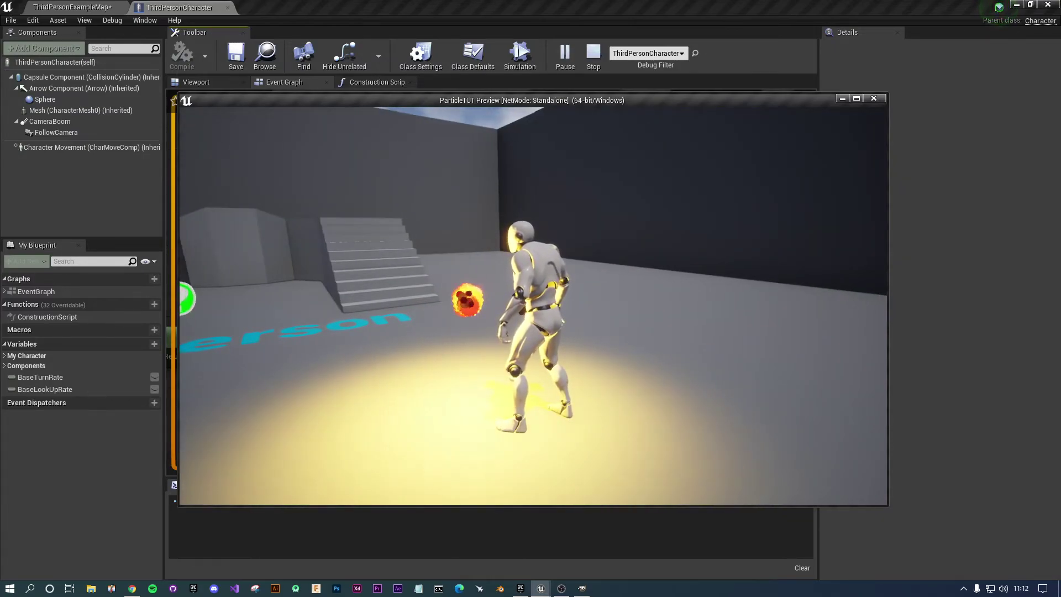
{"action": "key", "text": "Escape"}
{"action": "right_click_drag", "start_coordinate": [603, 271], "coordinate": [434, 247]}
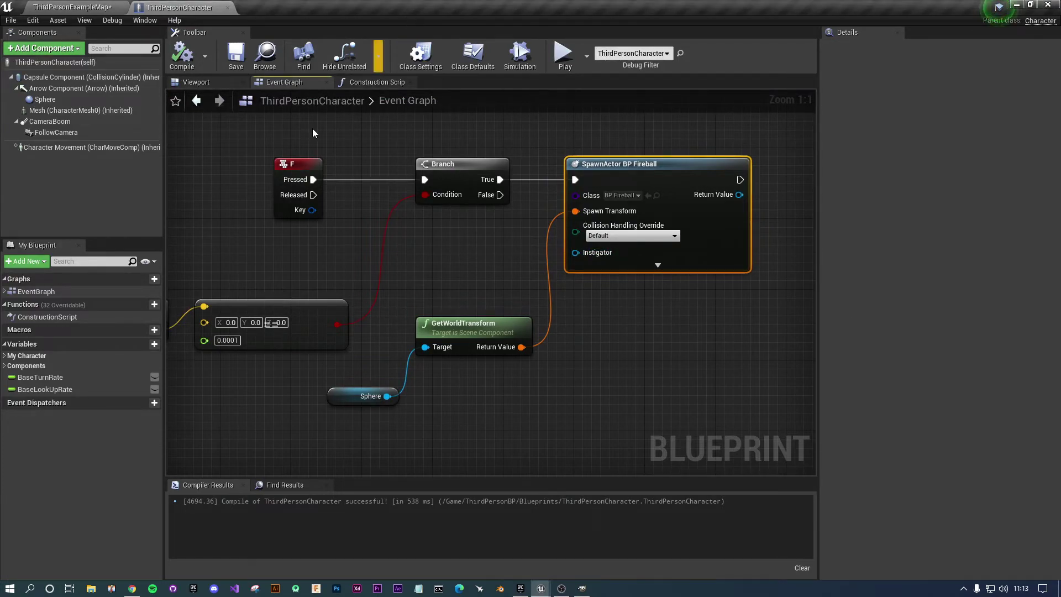
Reopen the BP_fireball blueprint from the Particles folder and show its Viewport.
{"action": "left_click", "coordinate": [71, 7]}
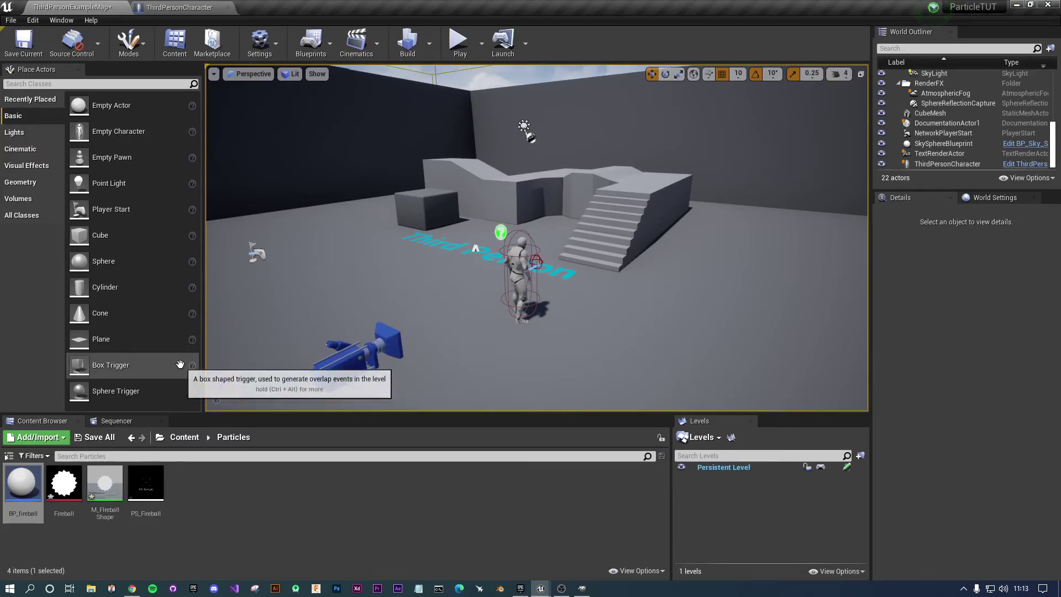
{"action": "double_click", "coordinate": [24, 497]}
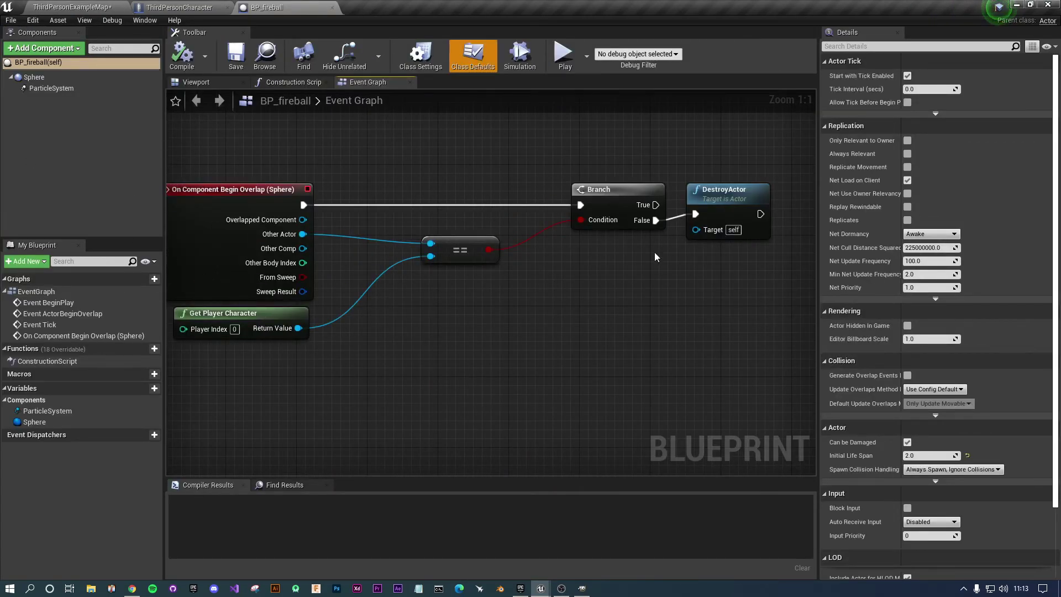
{"action": "left_click", "coordinate": [218, 84]}
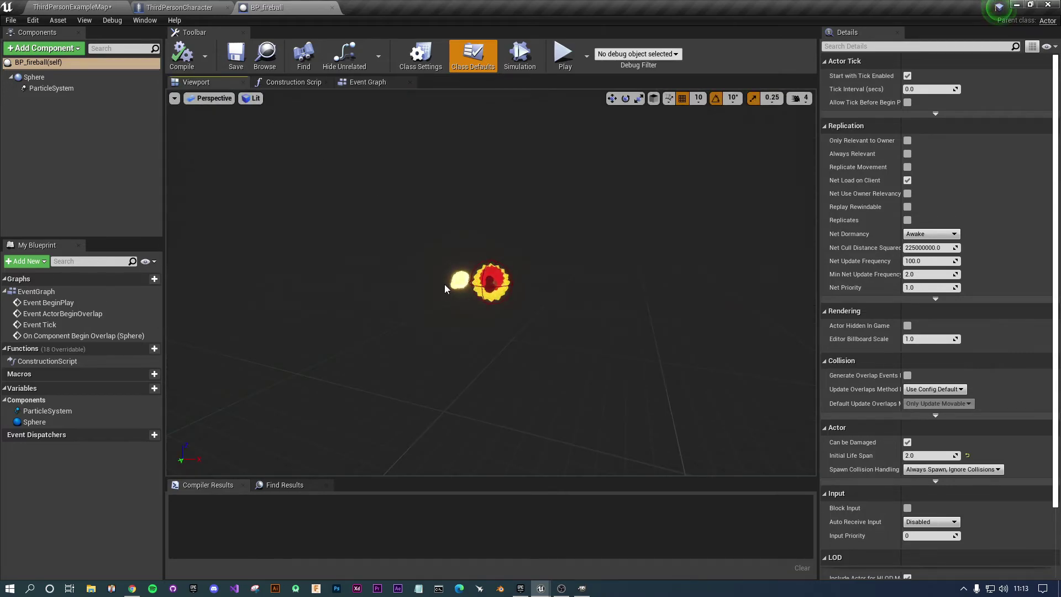
Add a Projectile Movement component to the BP_fireball blueprint, keeping its default name.
{"action": "left_click", "coordinate": [53, 49]}
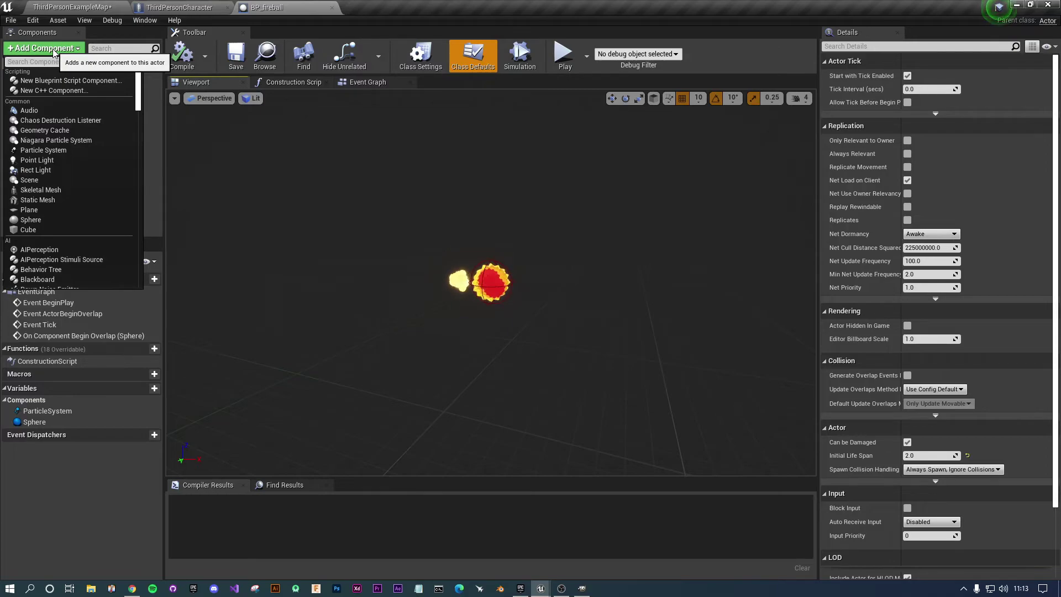
{"action": "scroll", "coordinate": [113, 208], "scroll_direction": "down", "scroll_amount": 15}
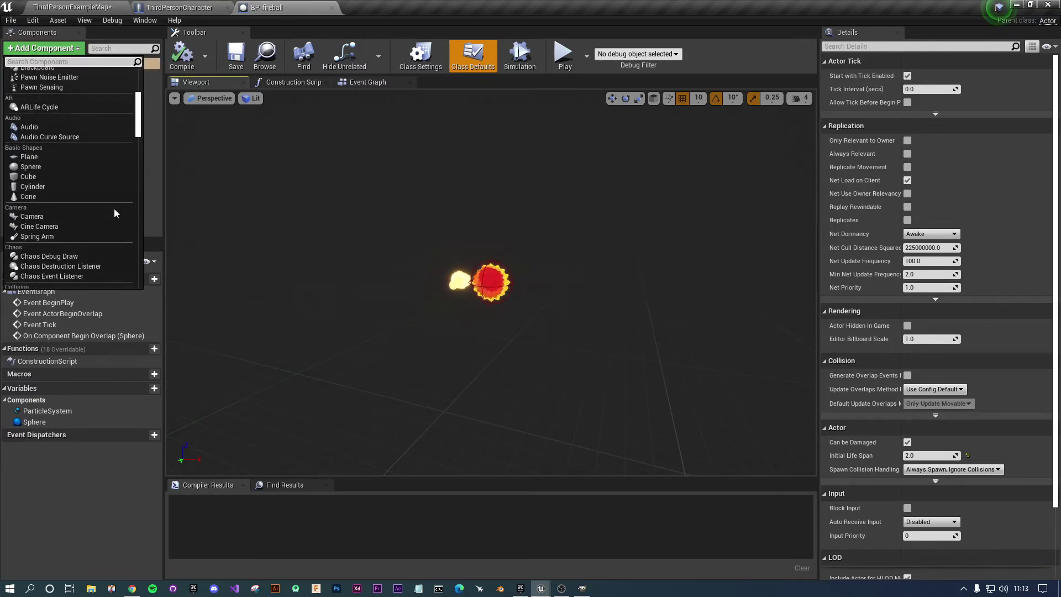
{"action": "scroll", "coordinate": [114, 207], "scroll_direction": "down", "scroll_amount": 15}
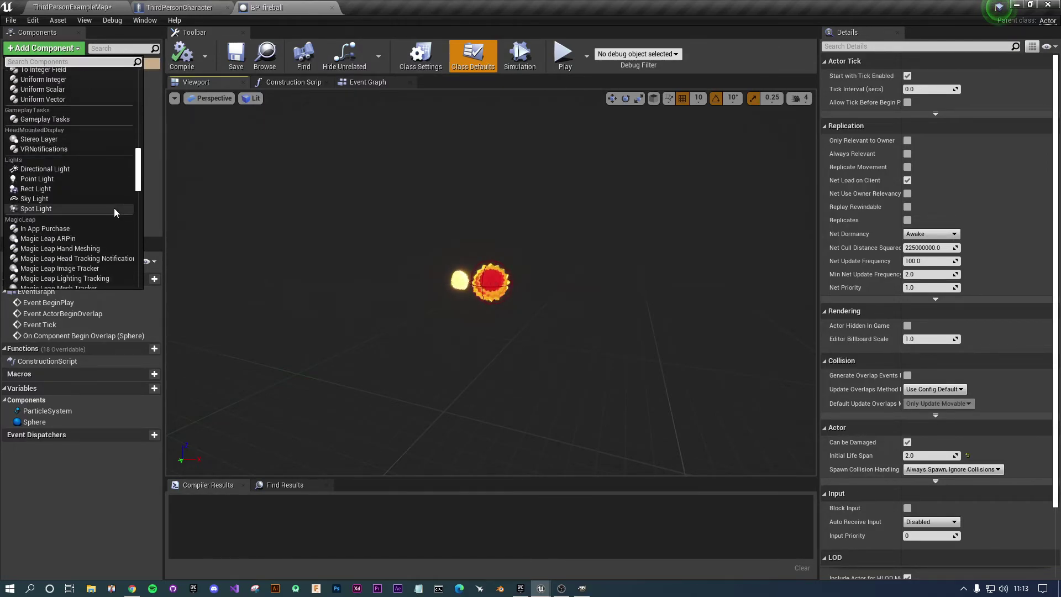
{"action": "scroll", "coordinate": [62, 201], "scroll_direction": "down", "scroll_amount": 5}
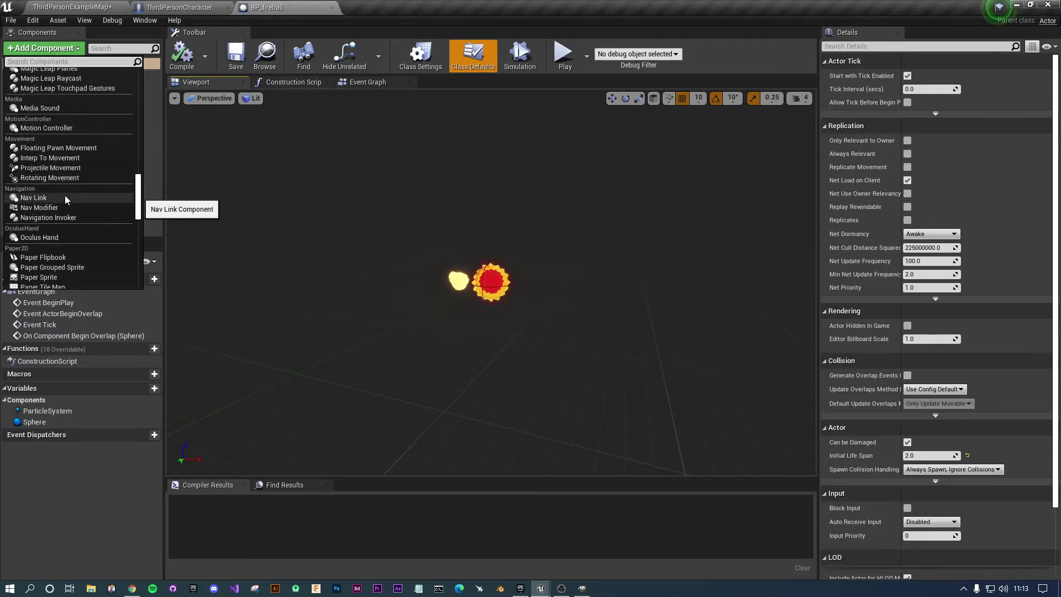
{"action": "scroll", "coordinate": [66, 196], "scroll_direction": "up", "scroll_amount": 2}
{"action": "scroll", "coordinate": [65, 196], "scroll_direction": "down", "scroll_amount": 6}
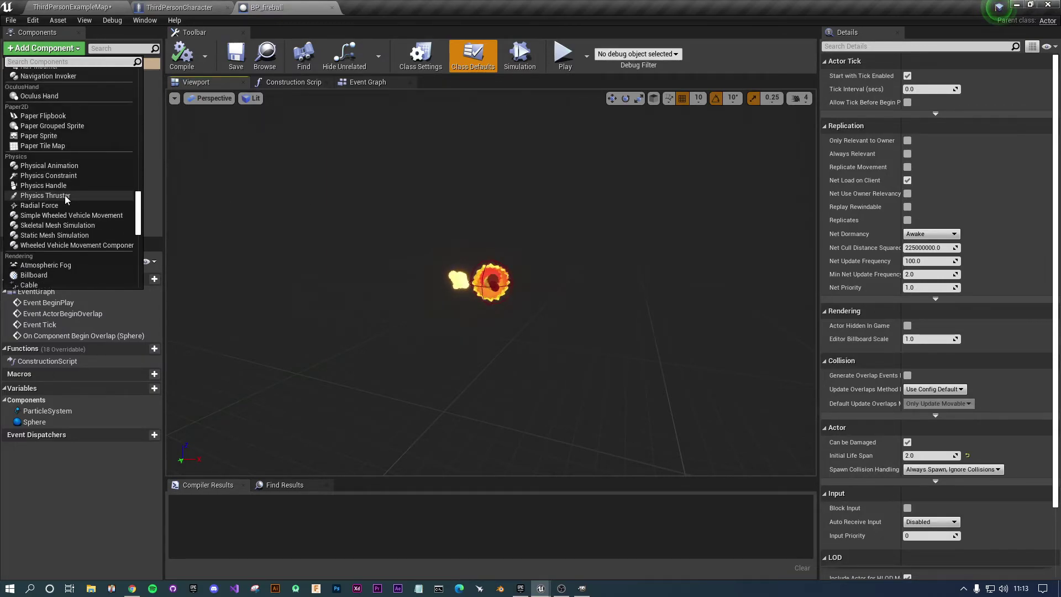
{"action": "scroll", "coordinate": [65, 195], "scroll_direction": "down", "scroll_amount": 5}
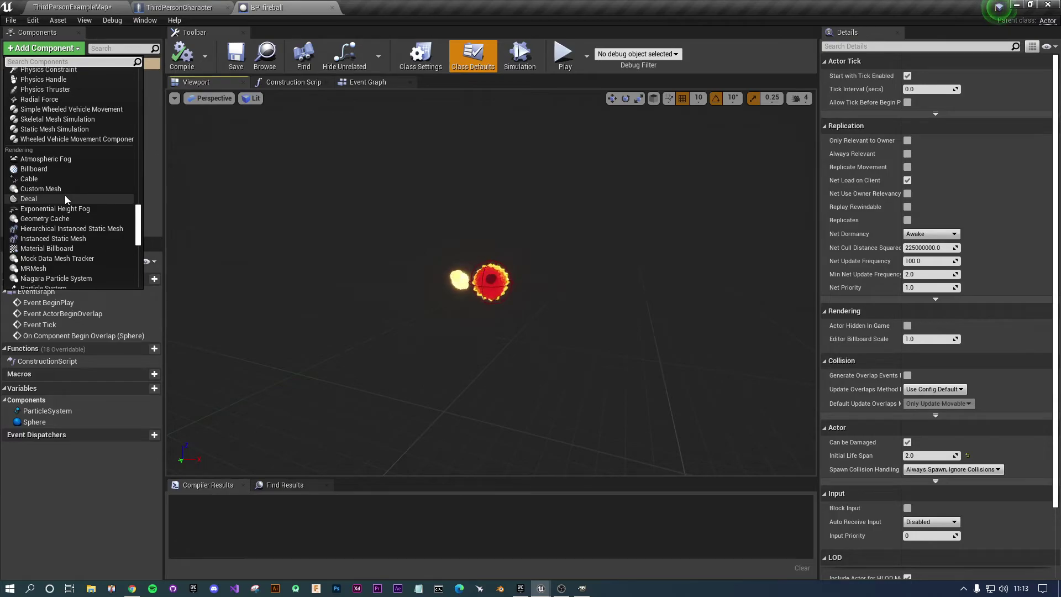
{"action": "scroll", "coordinate": [65, 194], "scroll_direction": "down", "scroll_amount": 5}
{"action": "scroll", "coordinate": [64, 194], "scroll_direction": "down", "scroll_amount": 10}
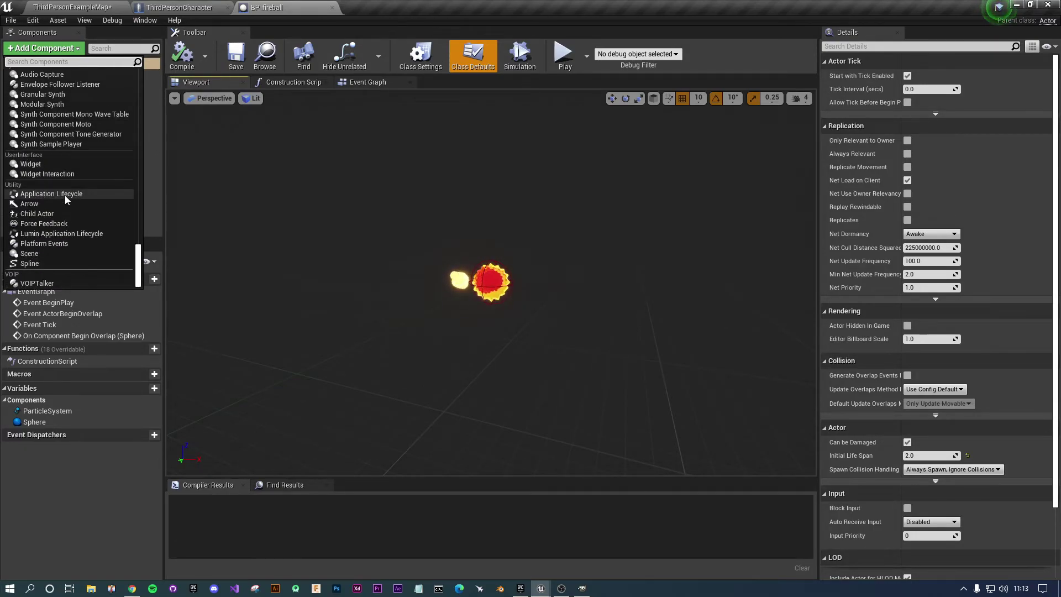
{"action": "type", "text": "proj"}
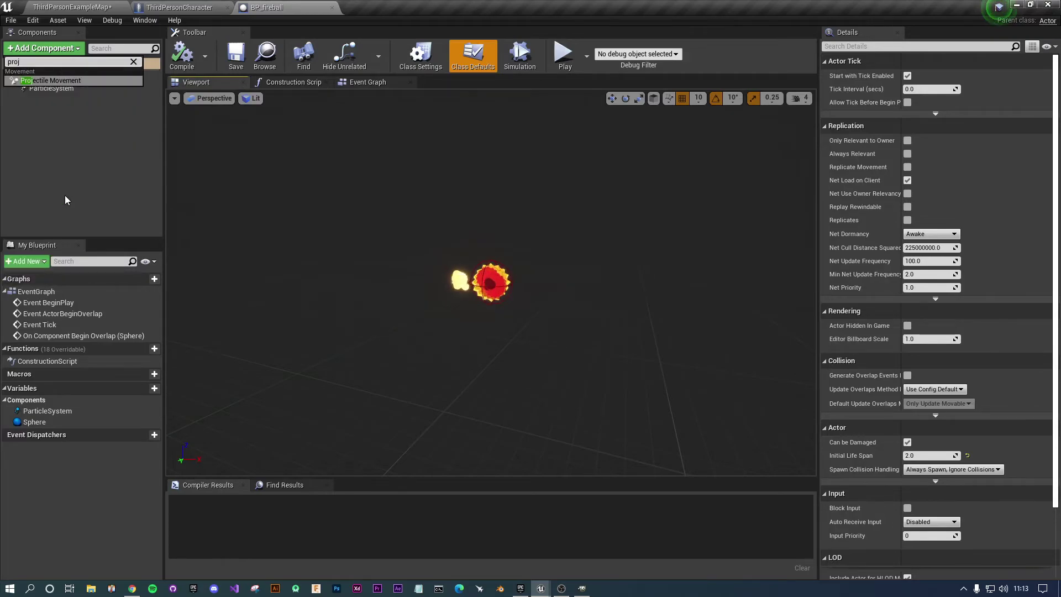
{"action": "left_click", "coordinate": [40, 83]}
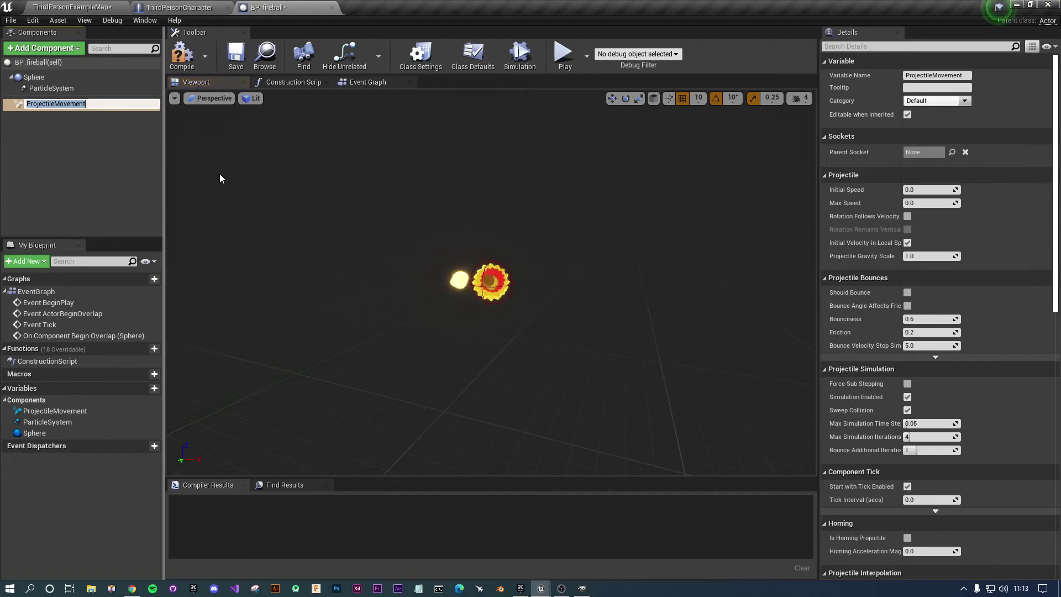
{"action": "left_click", "coordinate": [78, 143]}
Set the Projectile Movement's Initial Speed and Max Speed to 800 and its Projectile Gravity Scale to 0, and compile the blueprint.
{"action": "left_click", "coordinate": [88, 103]}
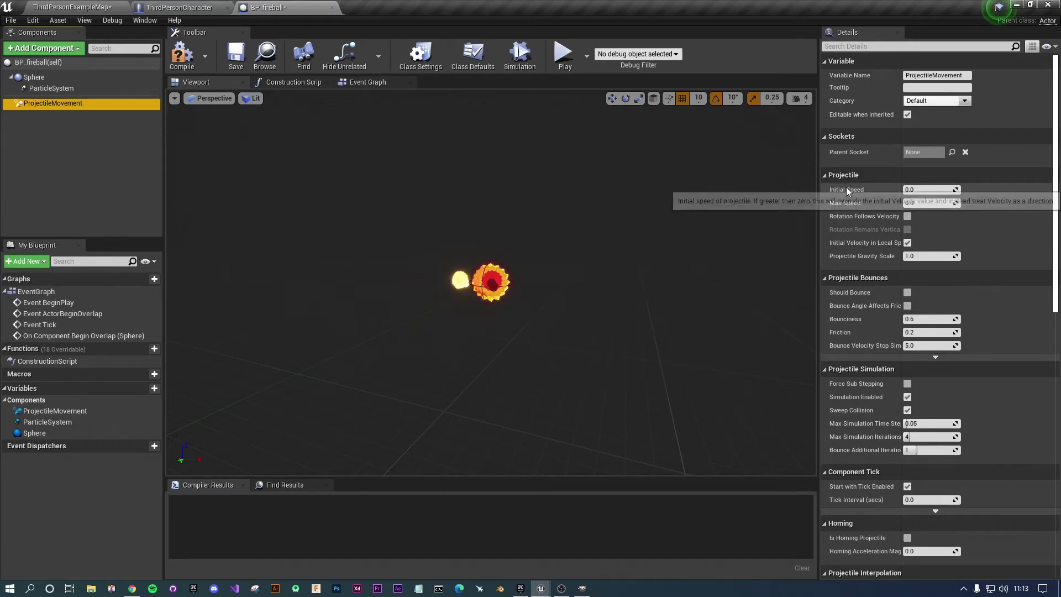
{"action": "left_click", "coordinate": [926, 190]}
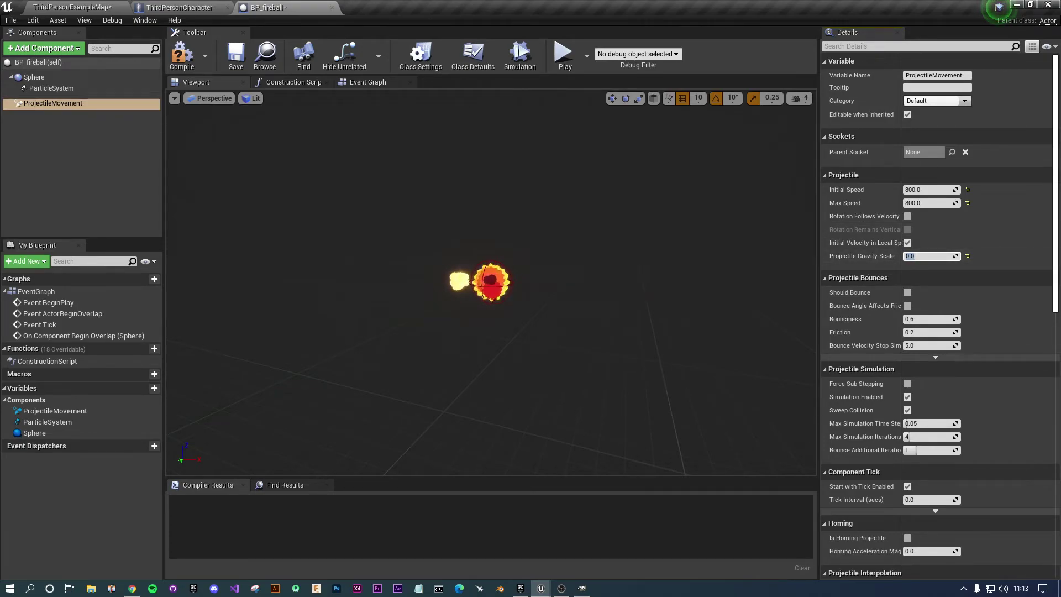
{"action": "scroll", "coordinate": [938, 292], "scroll_direction": "down", "scroll_amount": 10}
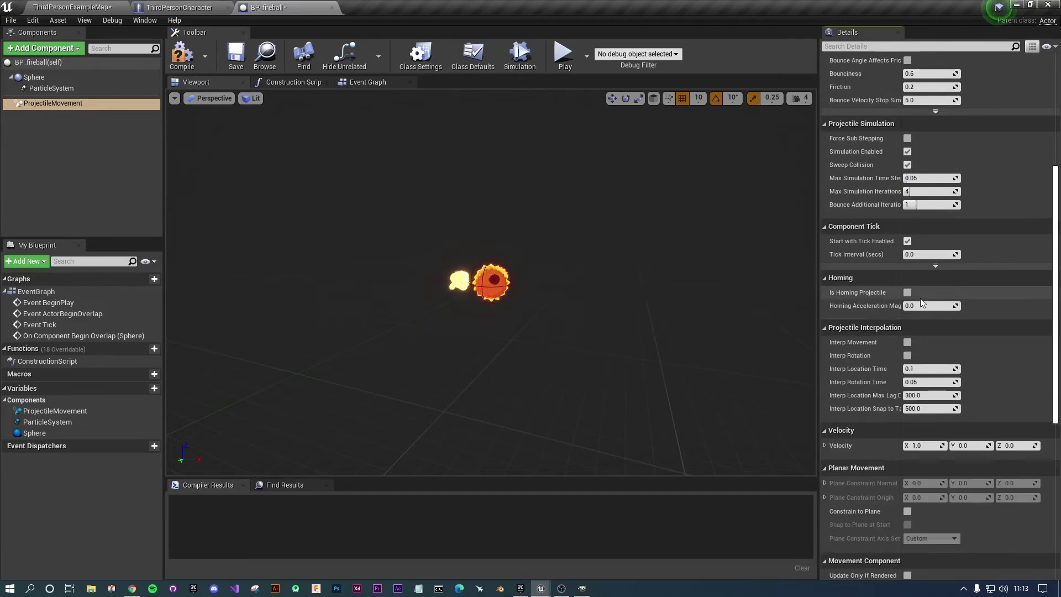
{"action": "scroll", "coordinate": [938, 292], "scroll_direction": "down", "scroll_amount": 2}
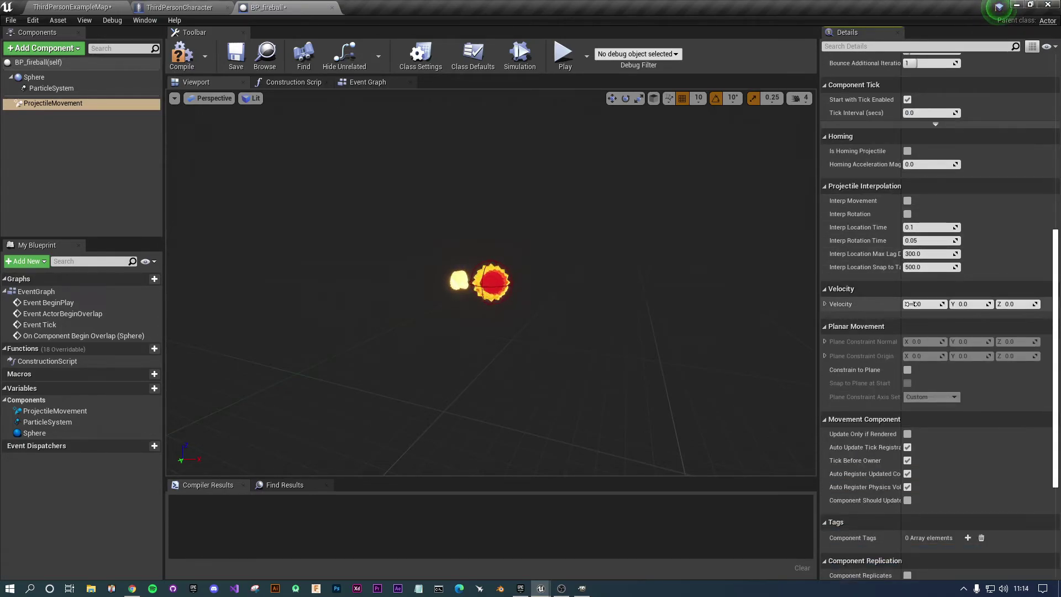
{"action": "left_click", "coordinate": [182, 53]}
Play the level, shoot fireballs while facing several directions to test the projectile movement, and stop the preview.
{"action": "left_click", "coordinate": [564, 56]}
{"action": "key", "text": "w"}
{"action": "key", "text": "f"}
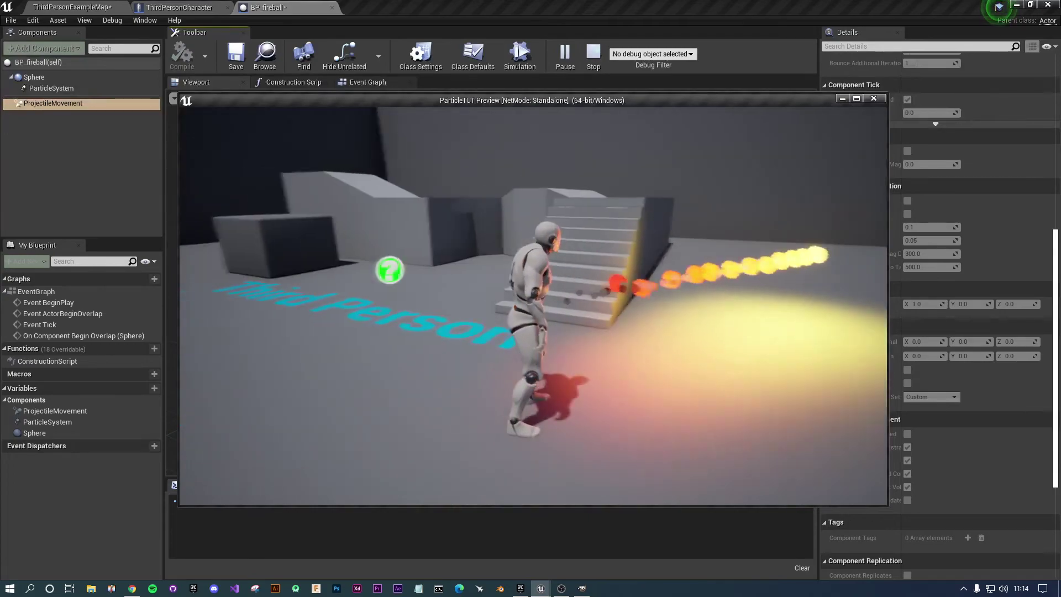
{"action": "key", "text": "f"}
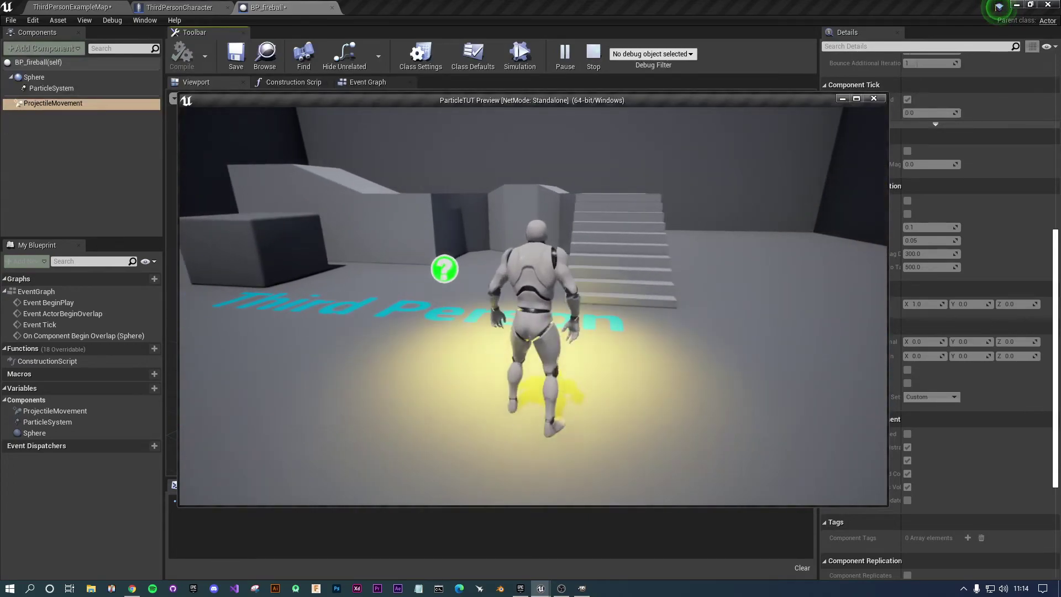
{"action": "key", "text": "f"}
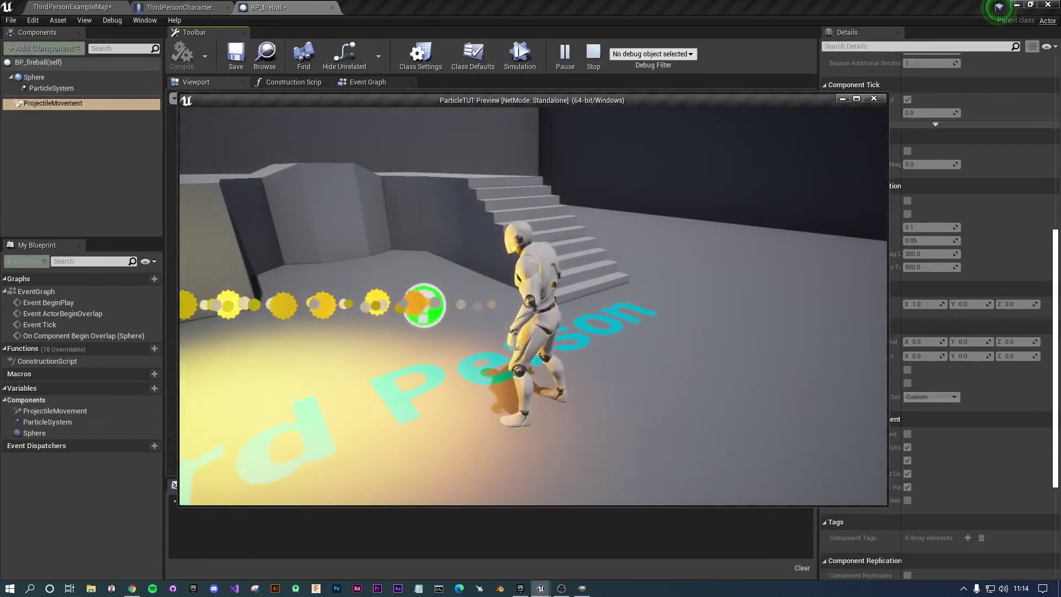
{"action": "key", "text": "f"}
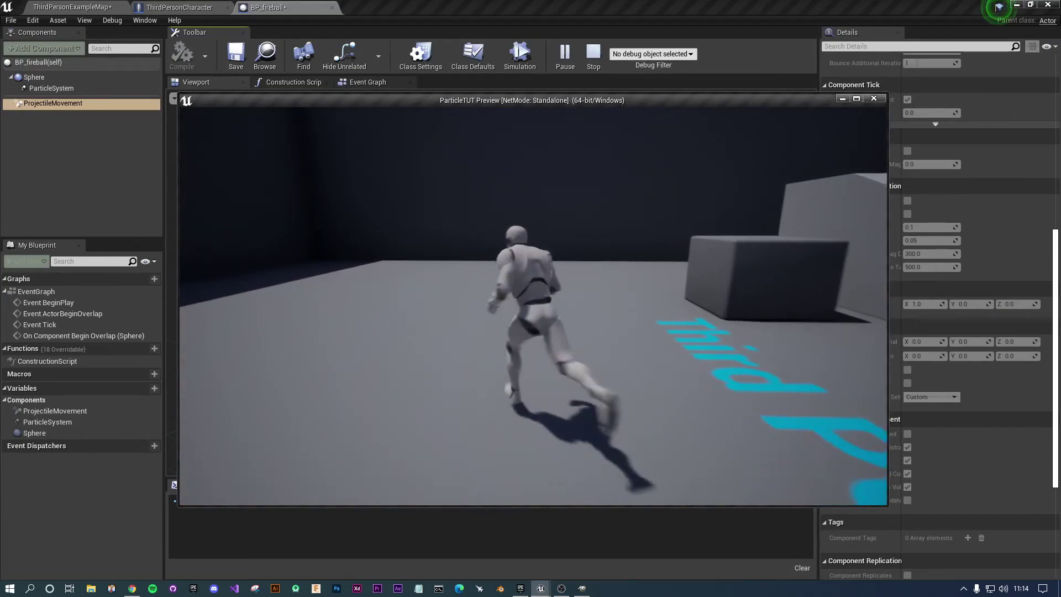
{"action": "key", "text": "f"}
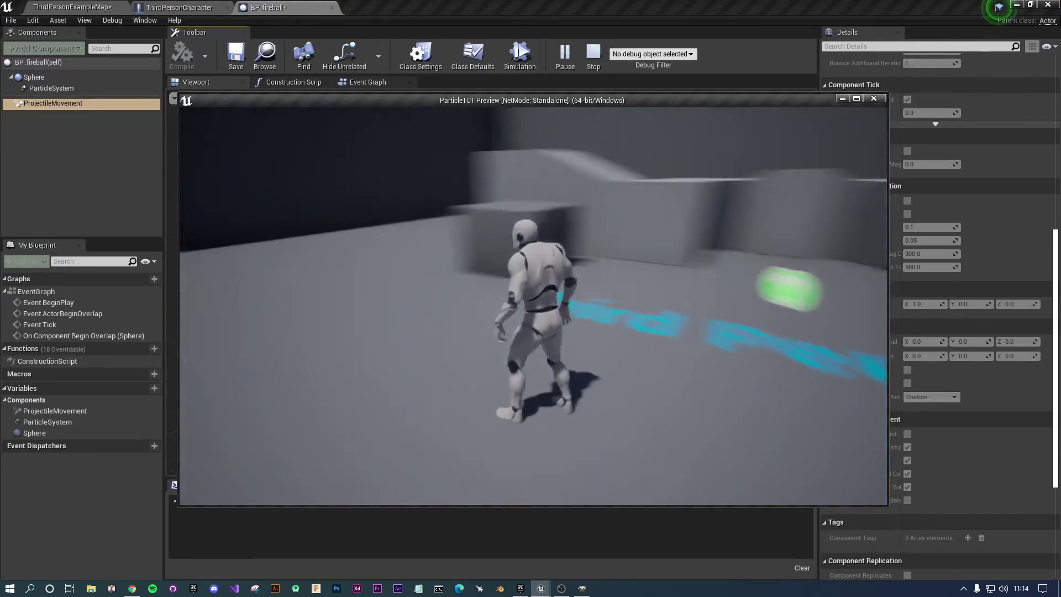
{"action": "key", "text": "Escape"}
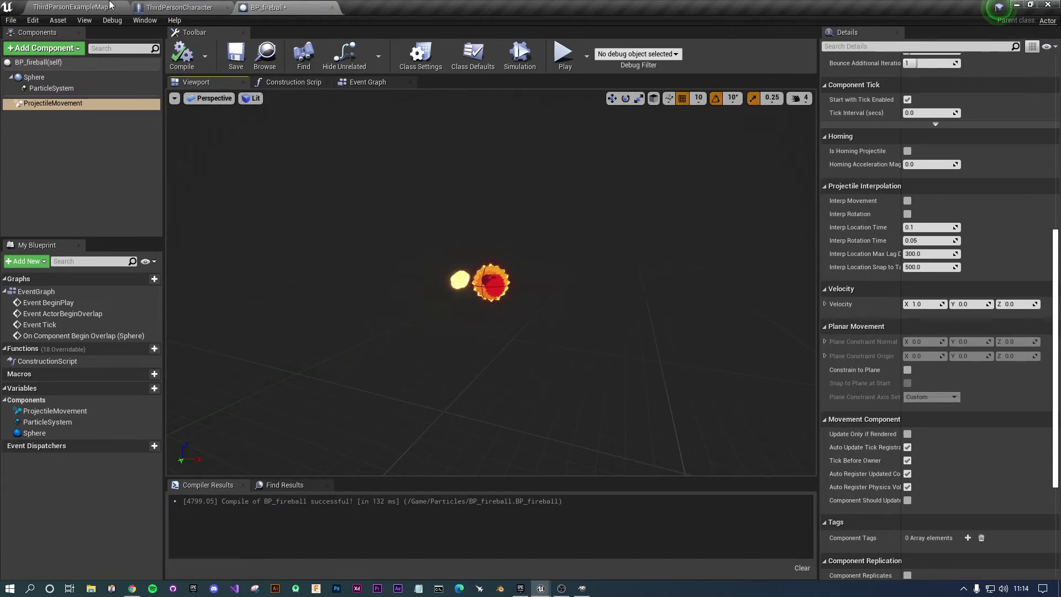
Import the Star.png image from the Desktop into the Particles folder of the project.
{"action": "left_click", "coordinate": [39, 5]}
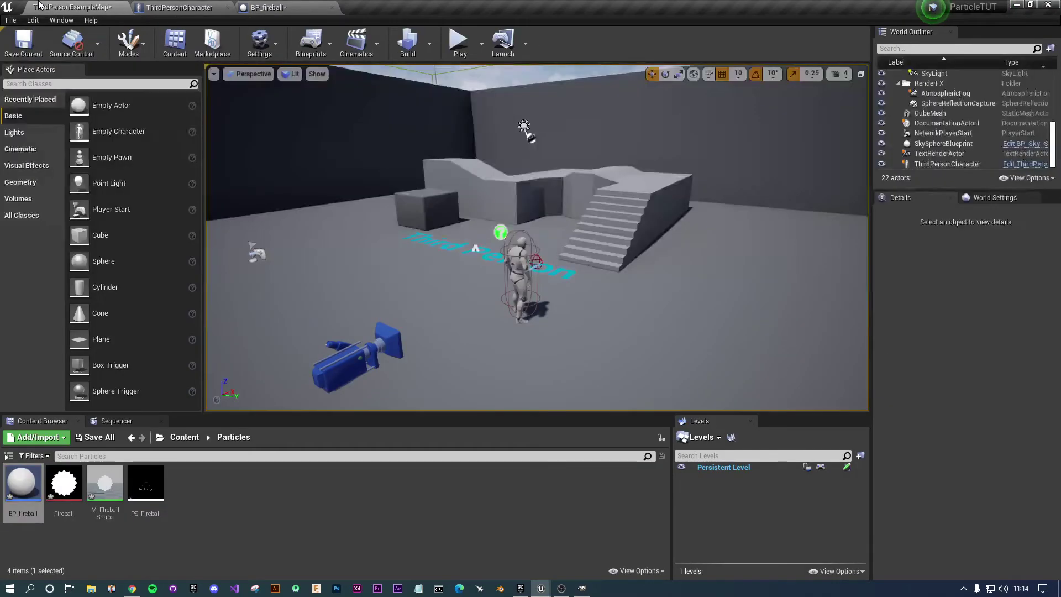
{"action": "left_click", "coordinate": [63, 488]}
{"action": "left_click", "coordinate": [259, 502]}
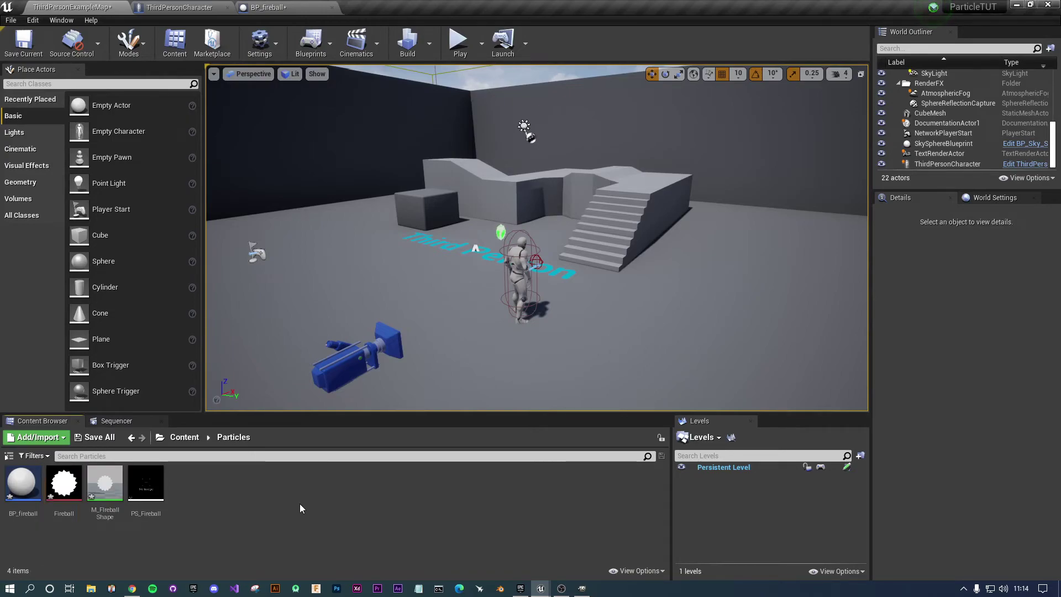
{"action": "right_click", "coordinate": [259, 496]}
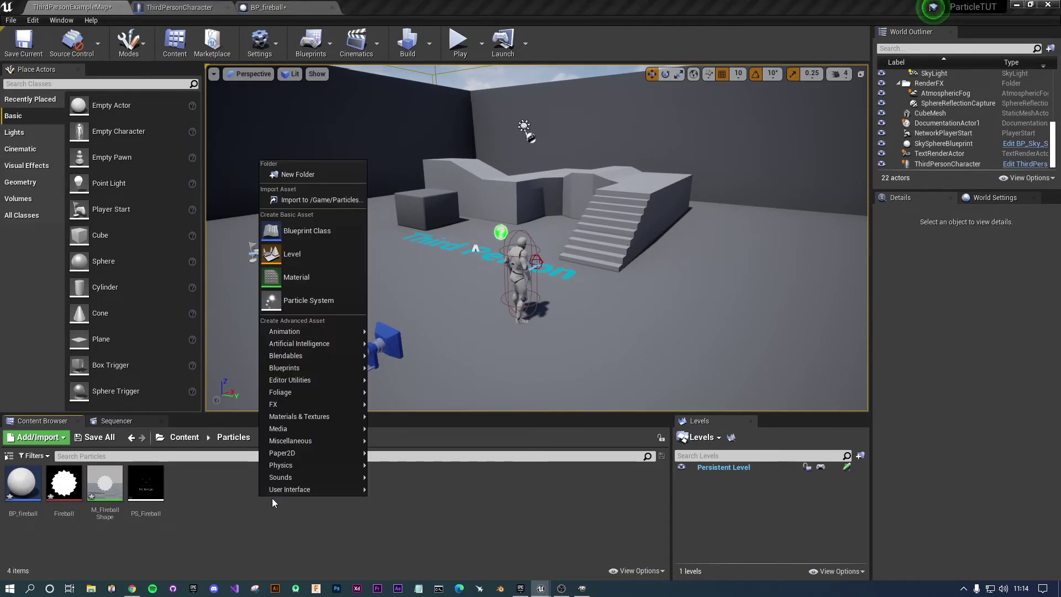
{"action": "left_click", "coordinate": [284, 202]}
{"action": "scroll", "coordinate": [386, 254], "scroll_direction": "down", "scroll_amount": 2}
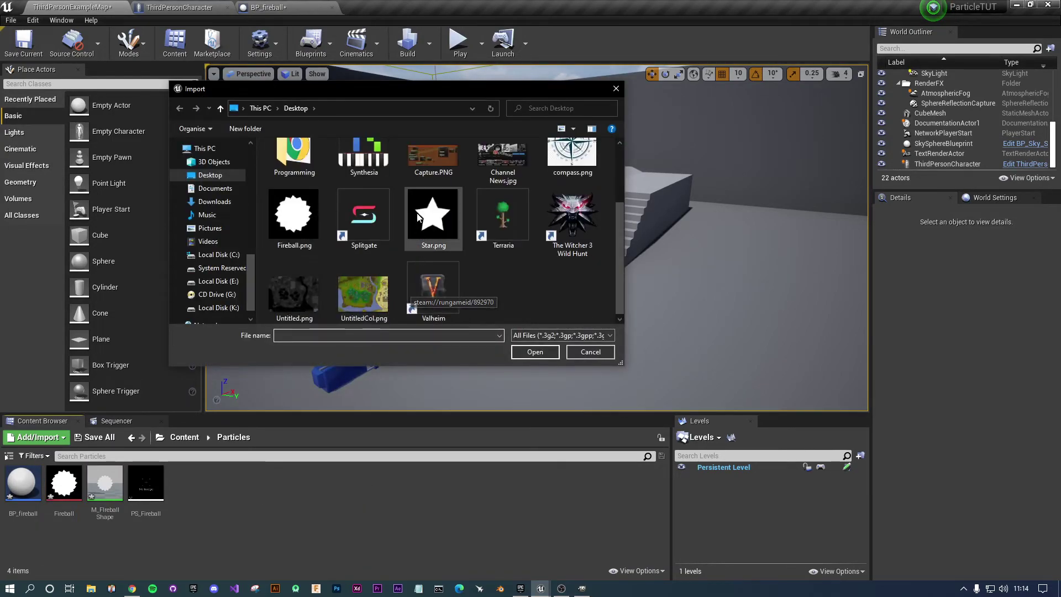
{"action": "double_click", "coordinate": [434, 217]}
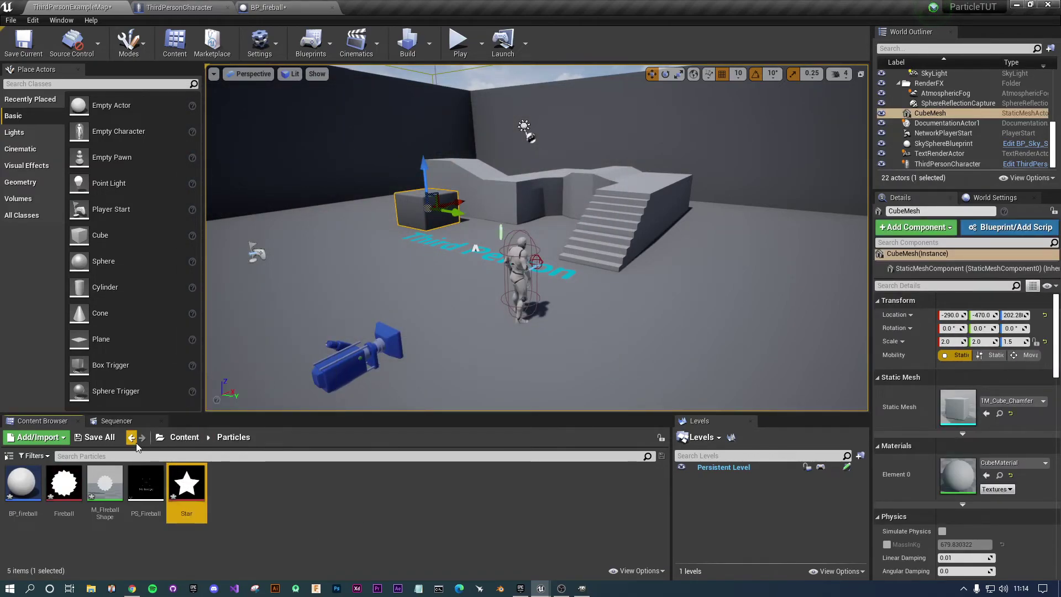
Replace the Texture Sample's texture in the M_FIreballShape material with the Star texture, and save the material.
{"action": "left_click", "coordinate": [104, 495]}
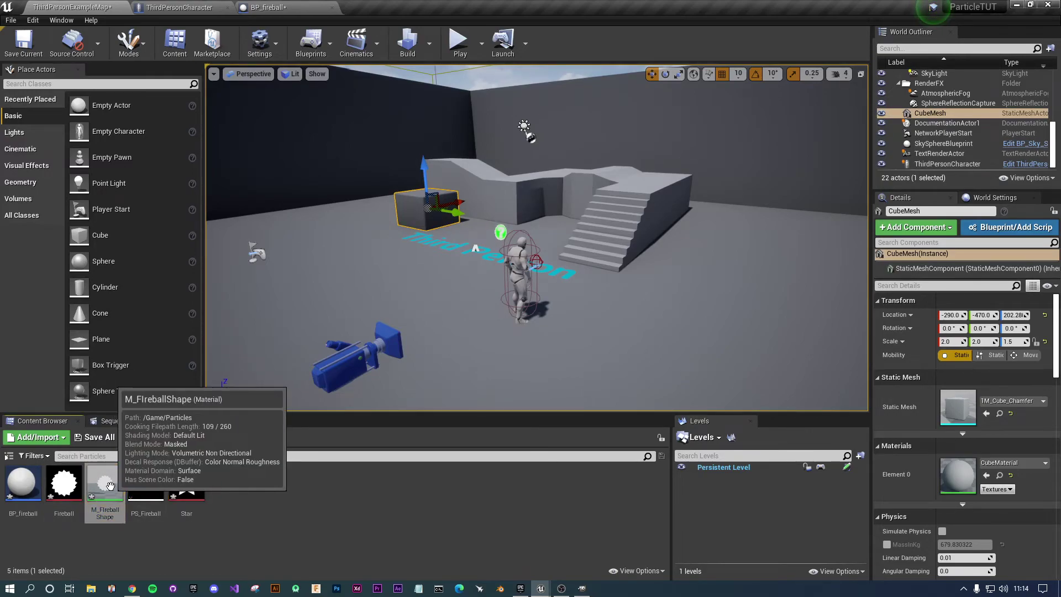
{"action": "right_click", "coordinate": [110, 486]}
{"action": "left_click", "coordinate": [110, 485]}
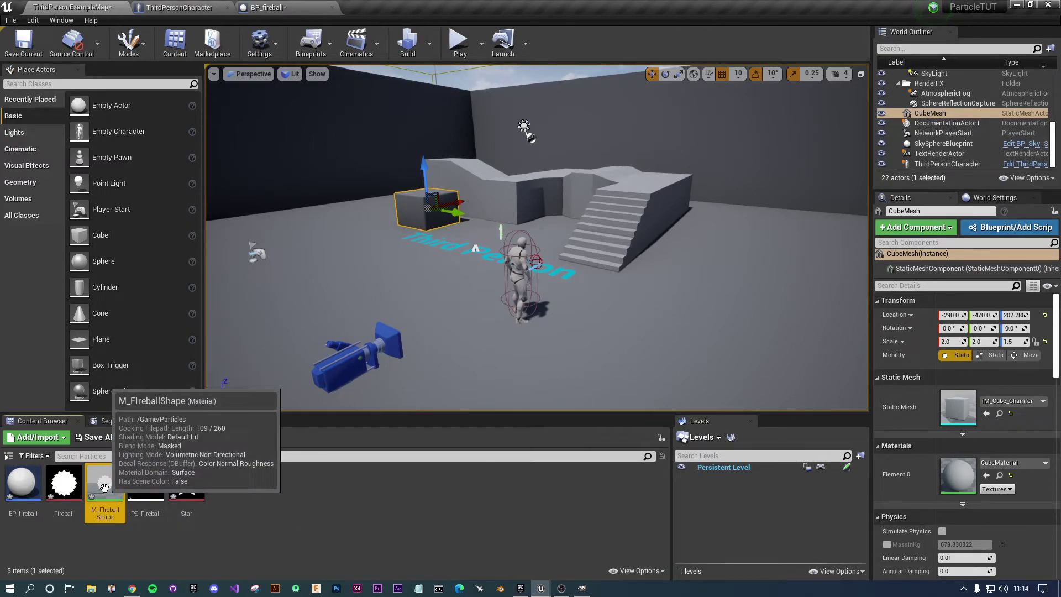
{"action": "double_click", "coordinate": [110, 486]}
{"action": "right_click_drag", "start_coordinate": [350, 283], "coordinate": [526, 230]}
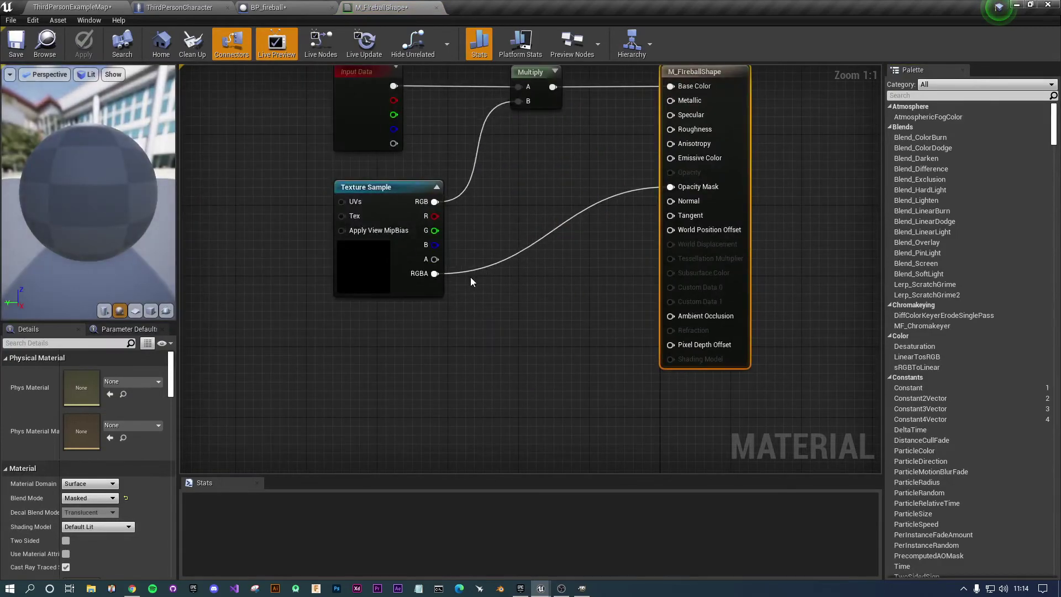
{"action": "left_click", "coordinate": [384, 263]}
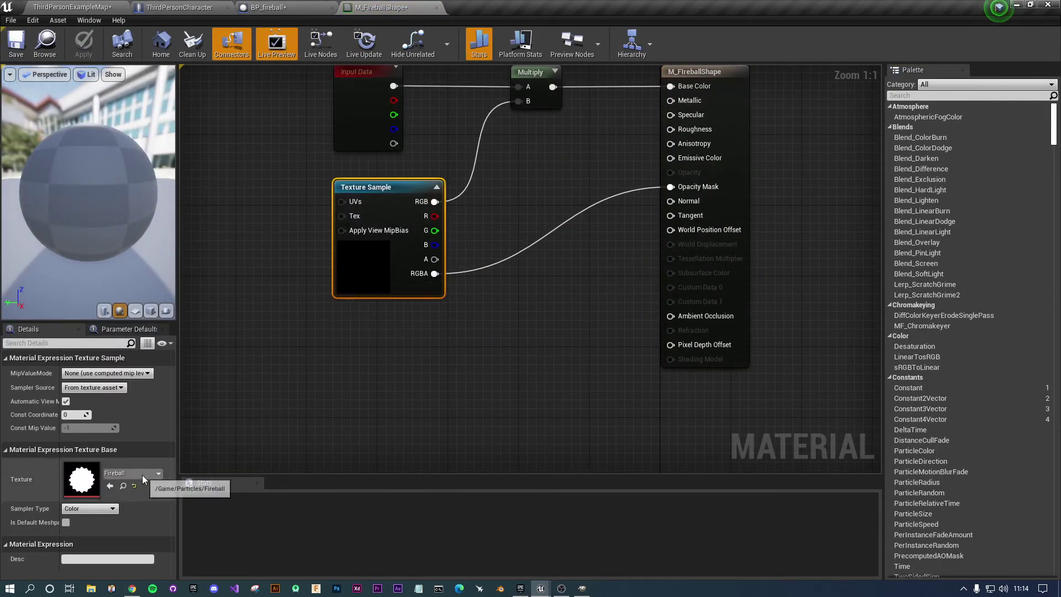
{"action": "left_click", "coordinate": [110, 485]}
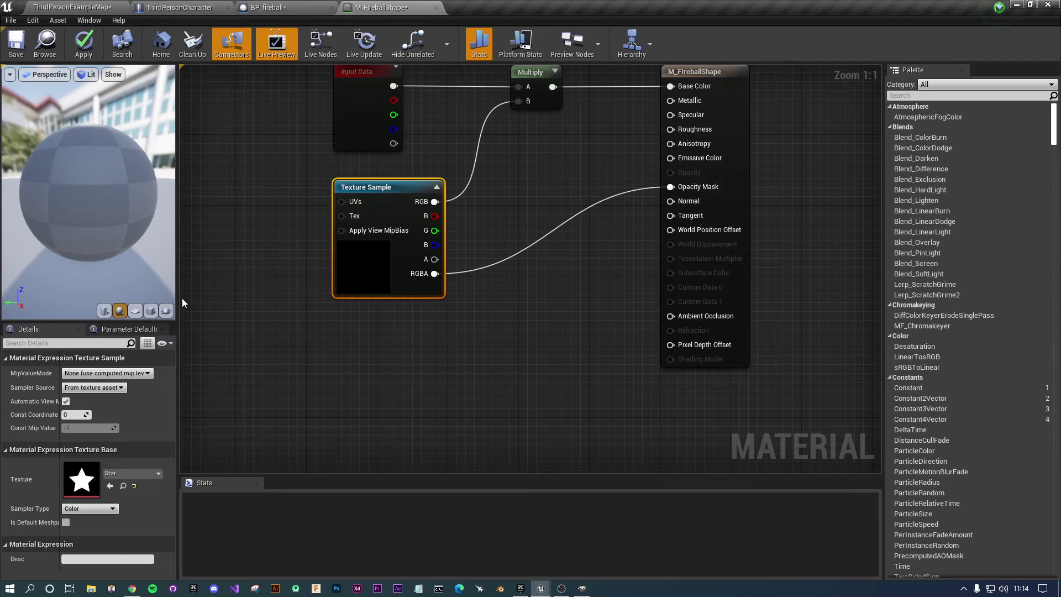
{"action": "key", "text": "ctrl+s"}
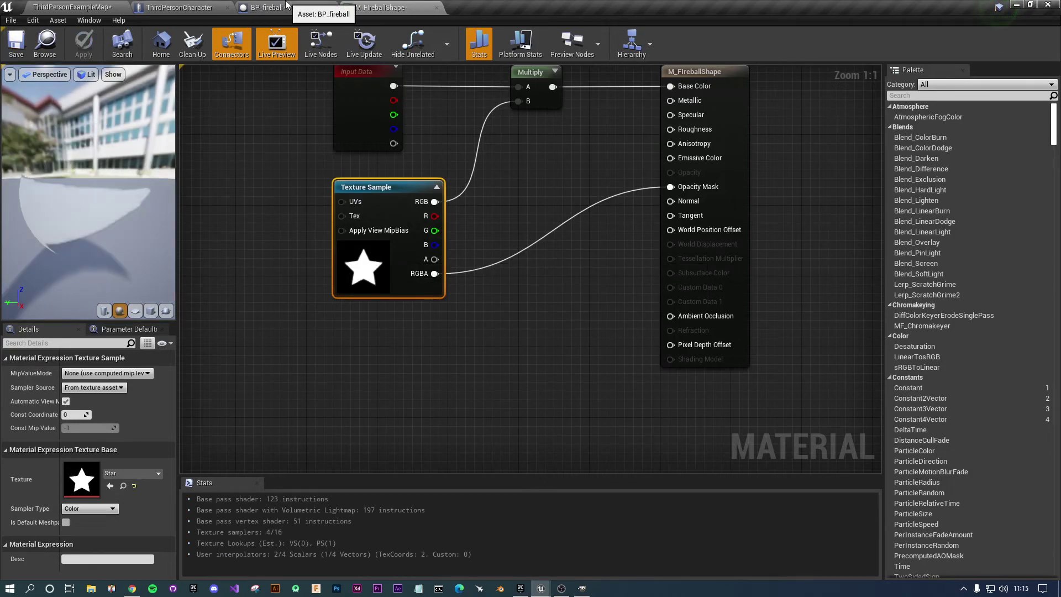
Check the star-shaped particles in the BP_fireball viewport, play the level to test shooting them, and stop the preview.
{"action": "left_click", "coordinate": [164, 7]}
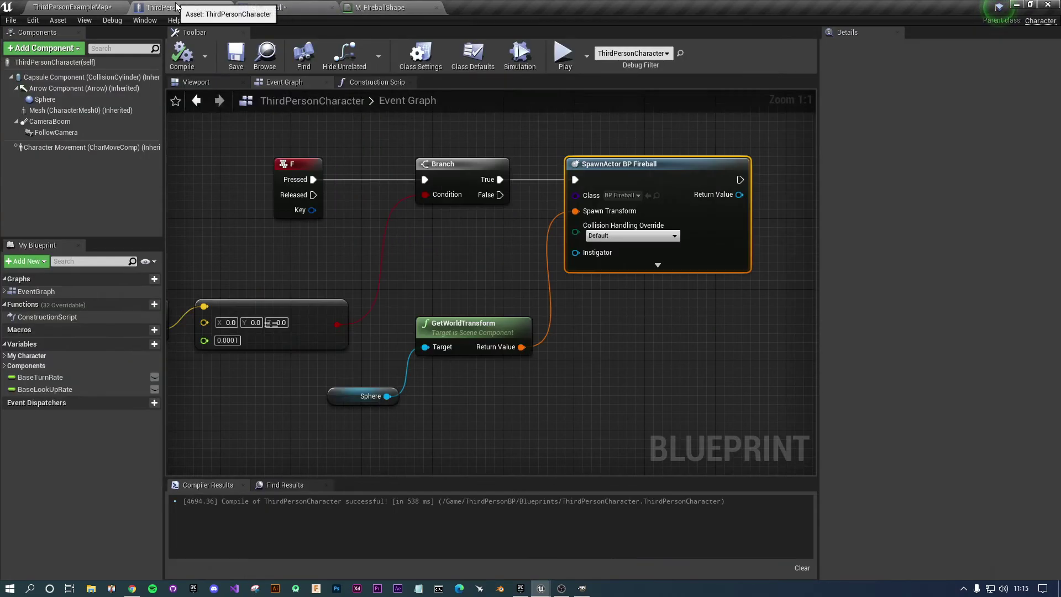
{"action": "left_click", "coordinate": [307, 5]}
{"action": "scroll", "coordinate": [495, 314], "scroll_direction": "up", "scroll_amount": 5}
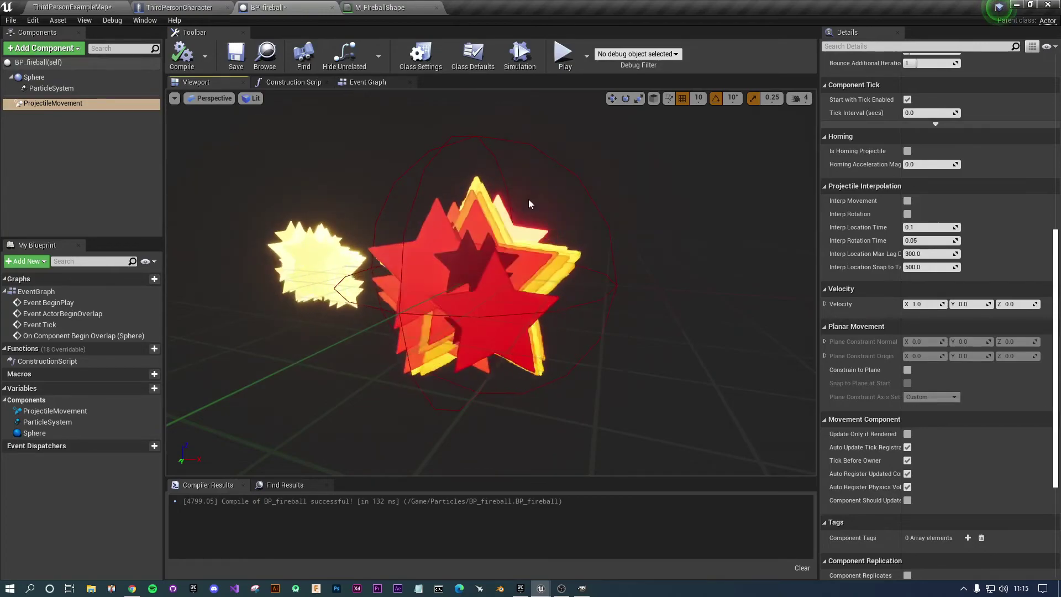
{"action": "left_click", "coordinate": [563, 54]}
{"action": "left_click", "coordinate": [463, 275]}
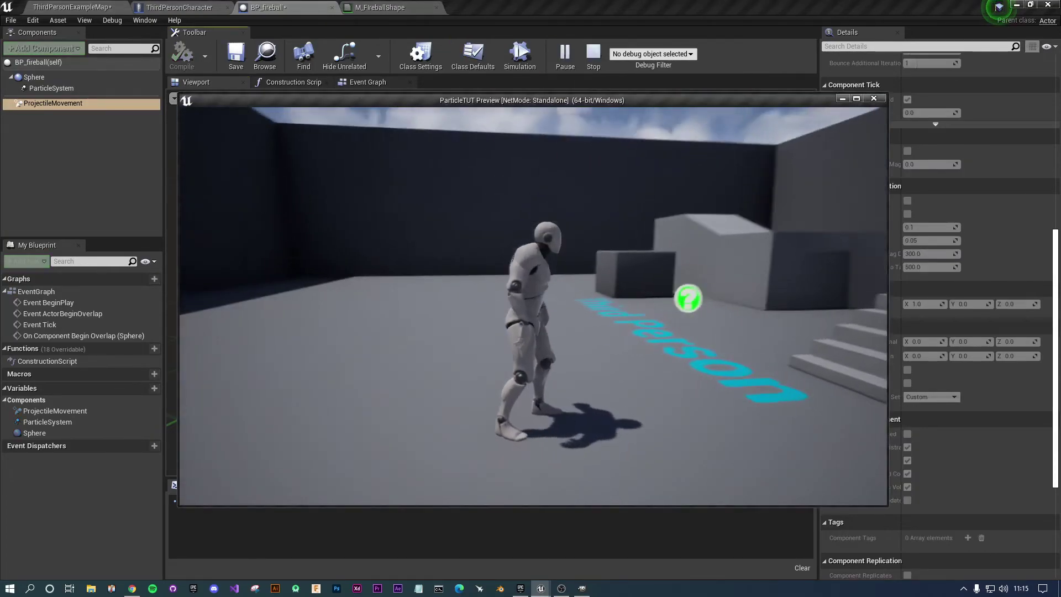
{"action": "key", "text": "w"}
{"action": "key", "text": "w"}
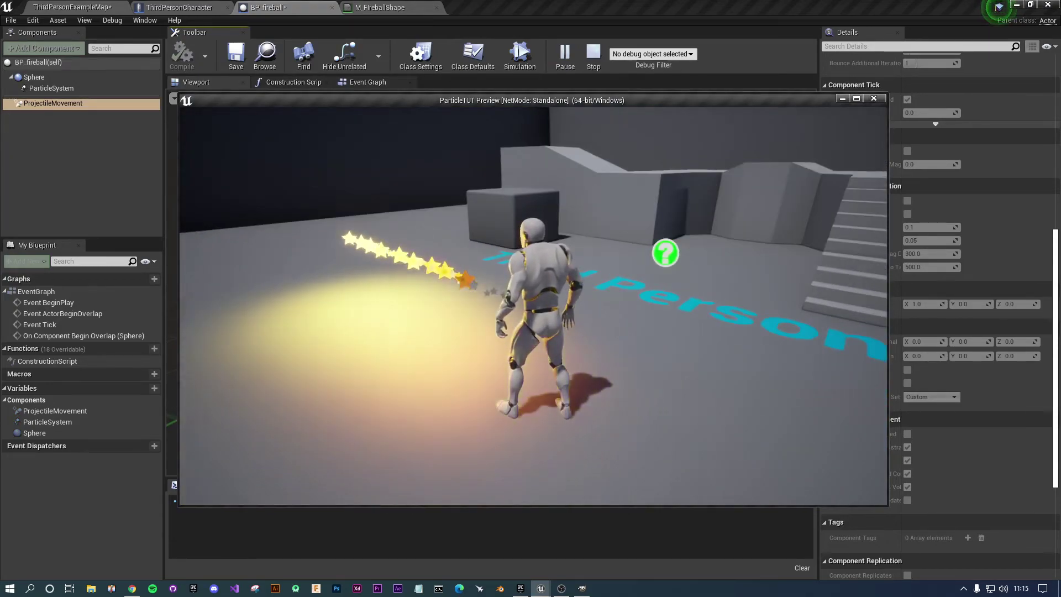
{"action": "key", "text": "Escape"}
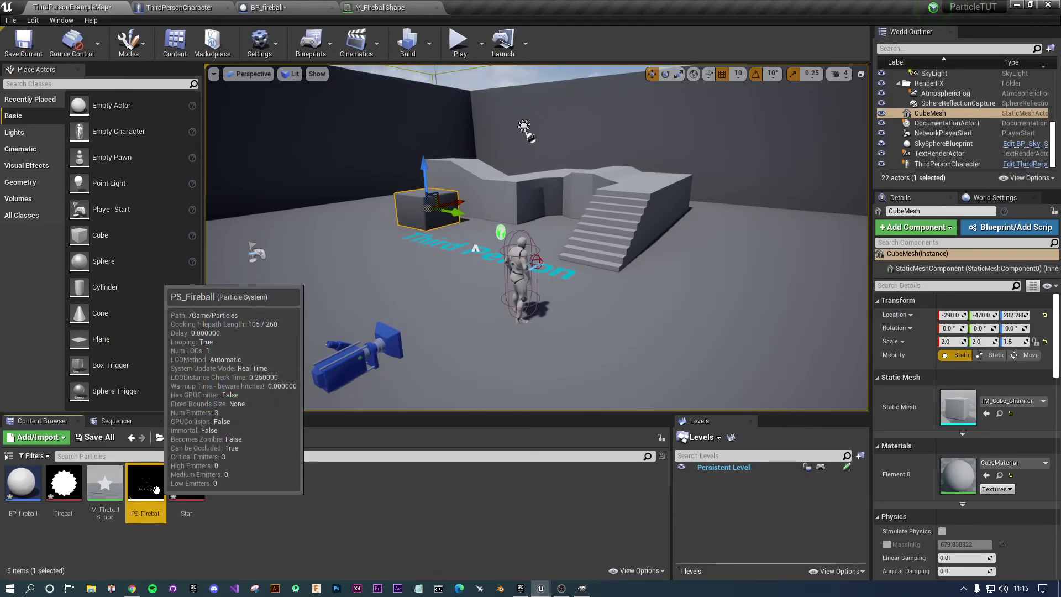
Open PS_Fireball and set the first emitter's Color Over Life point 0 output to bright cyan (sRGB 46FFF8FF).
{"action": "left_click", "coordinate": [97, 490]}
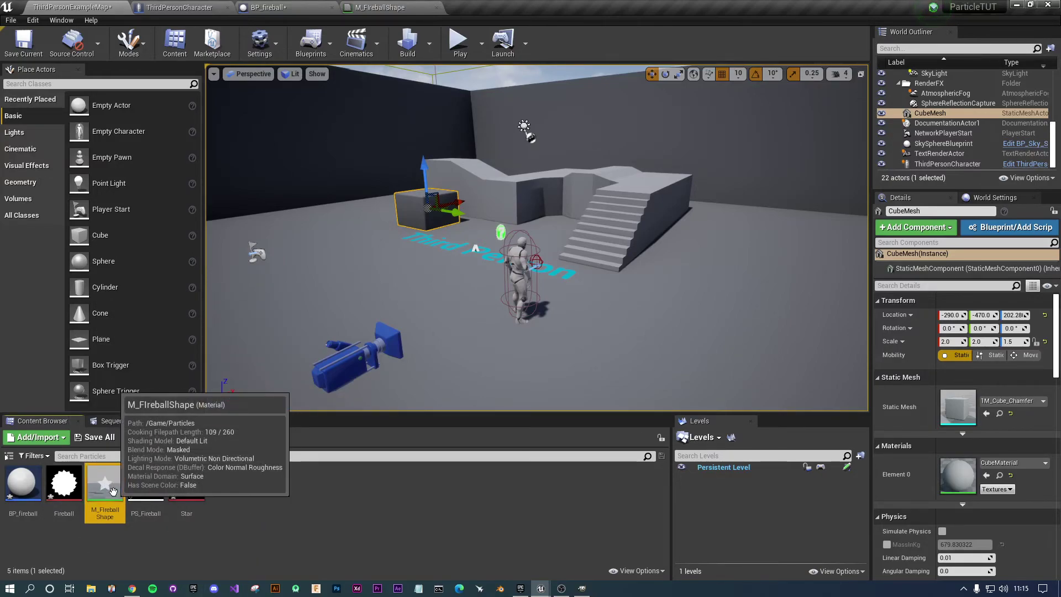
{"action": "double_click", "coordinate": [146, 481]}
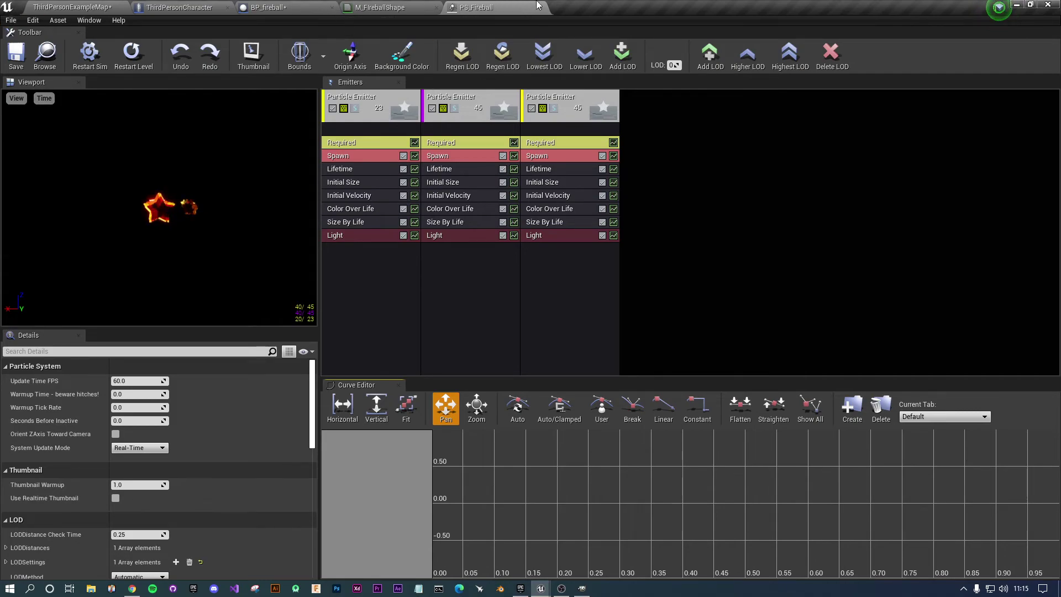
{"action": "left_click", "coordinate": [342, 208]}
{"action": "left_click", "coordinate": [204, 465]}
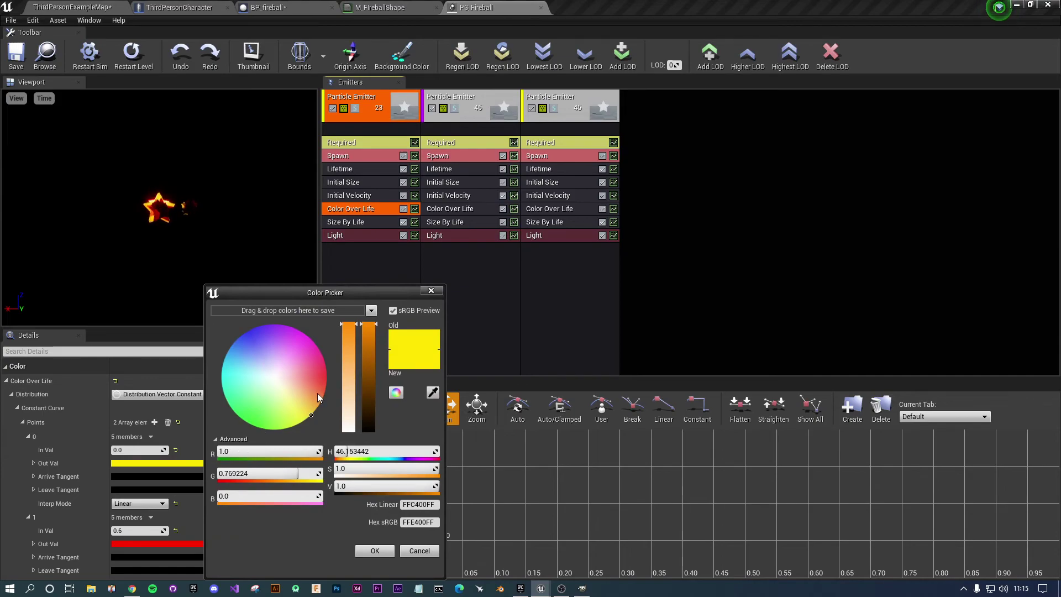
{"action": "left_click_drag", "start_coordinate": [292, 405], "coordinate": [265, 379]}
{"action": "mouse_move", "coordinate": [343, 469]}
{"action": "left_mouse_down"}
{"action": "mouse_move", "coordinate": [404, 471]}
{"action": "mouse_move", "coordinate": [342, 479]}
{"action": "left_mouse_up"}
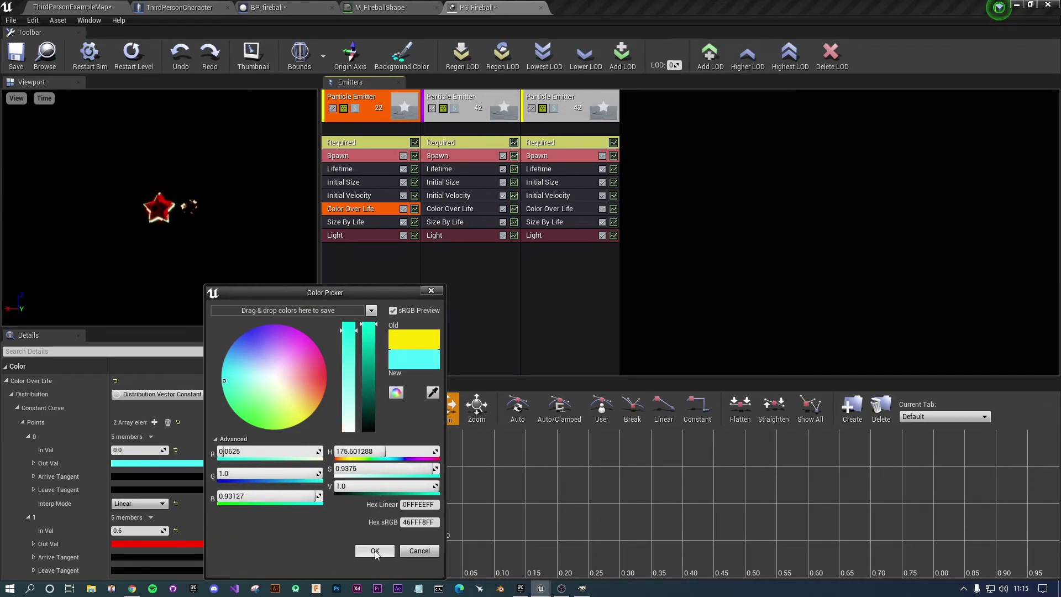
{"action": "left_click", "coordinate": [375, 551]}
Set the first emitter's Color Over Life point 1 output to a saturated blue (sRGB 0053FFFF).
{"action": "left_click", "coordinate": [141, 543]}
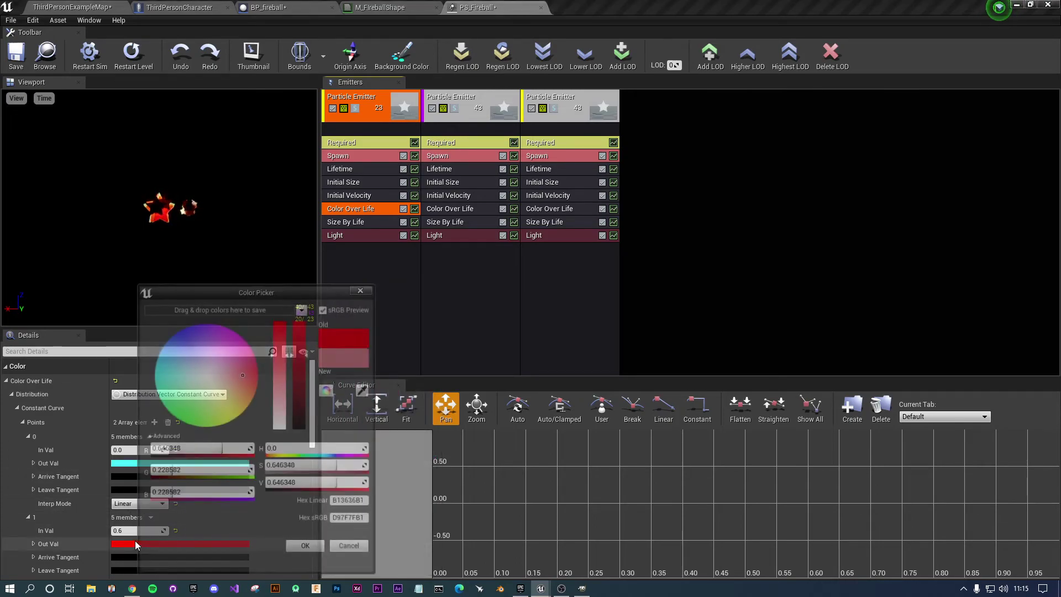
{"action": "mouse_move", "coordinate": [207, 377]}
{"action": "left_mouse_down"}
{"action": "mouse_move", "coordinate": [174, 332]}
{"action": "mouse_move", "coordinate": [199, 380]}
{"action": "left_mouse_up"}
{"action": "left_click", "coordinate": [176, 335]}
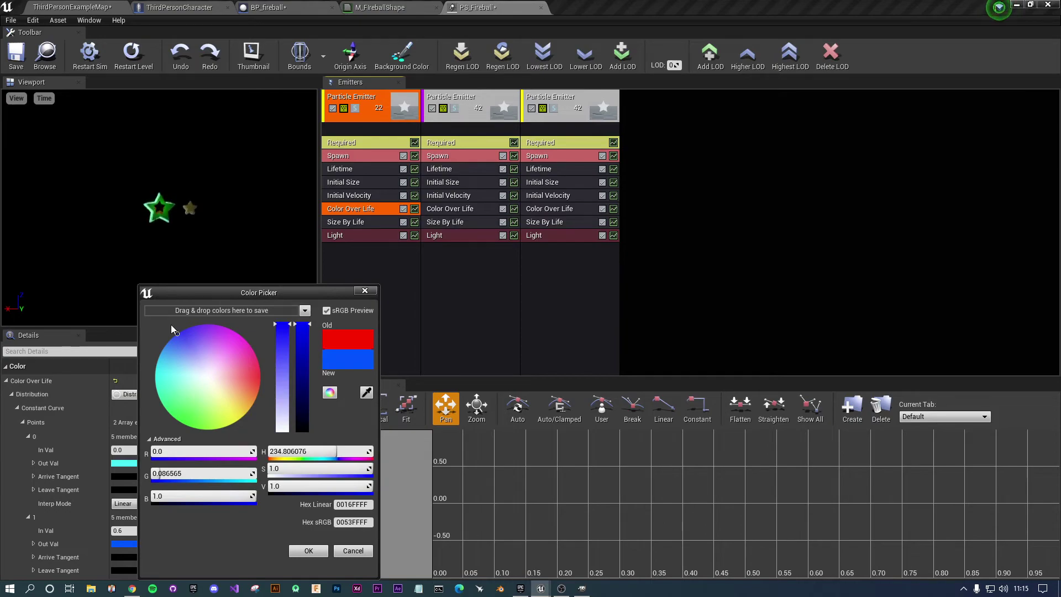
{"action": "left_click", "coordinate": [309, 551]}
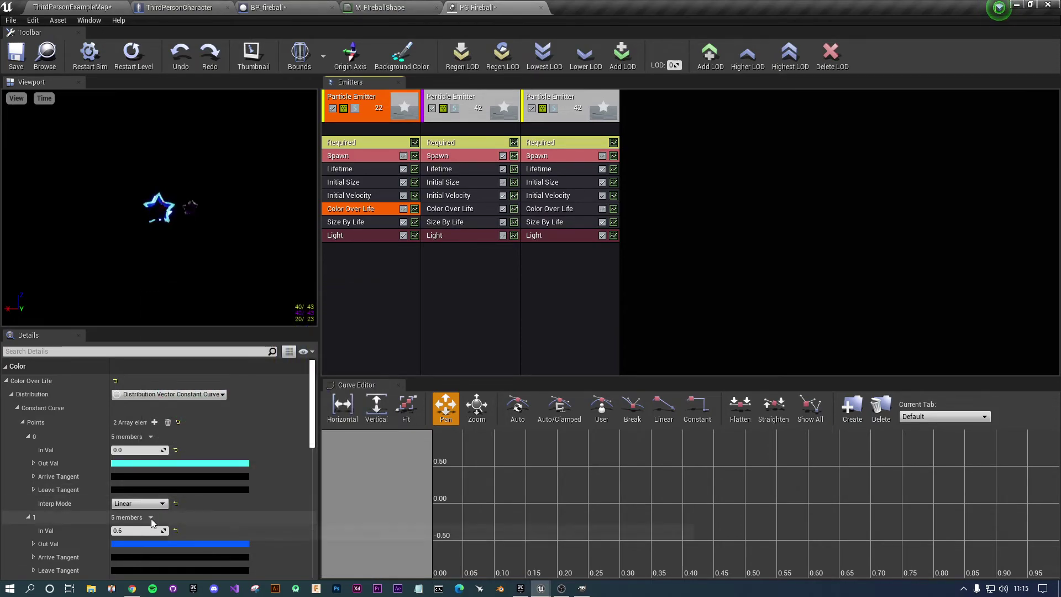
Change the second emitter's Color Over Life outputs to a very pale blue for point 0 and dark blue for point 1.
{"action": "left_click", "coordinate": [460, 212]}
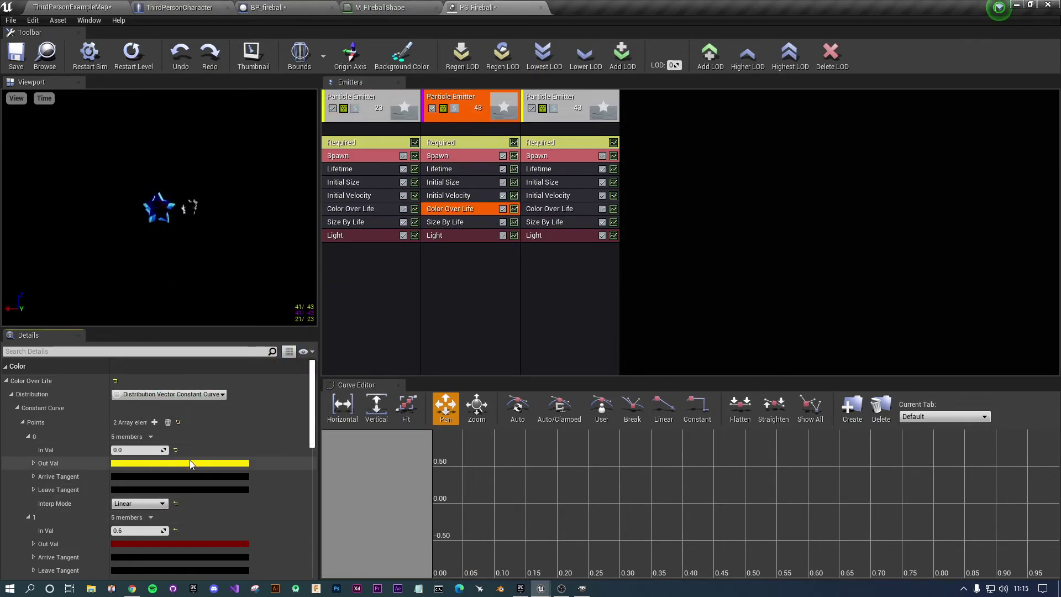
{"action": "left_click", "coordinate": [184, 463]}
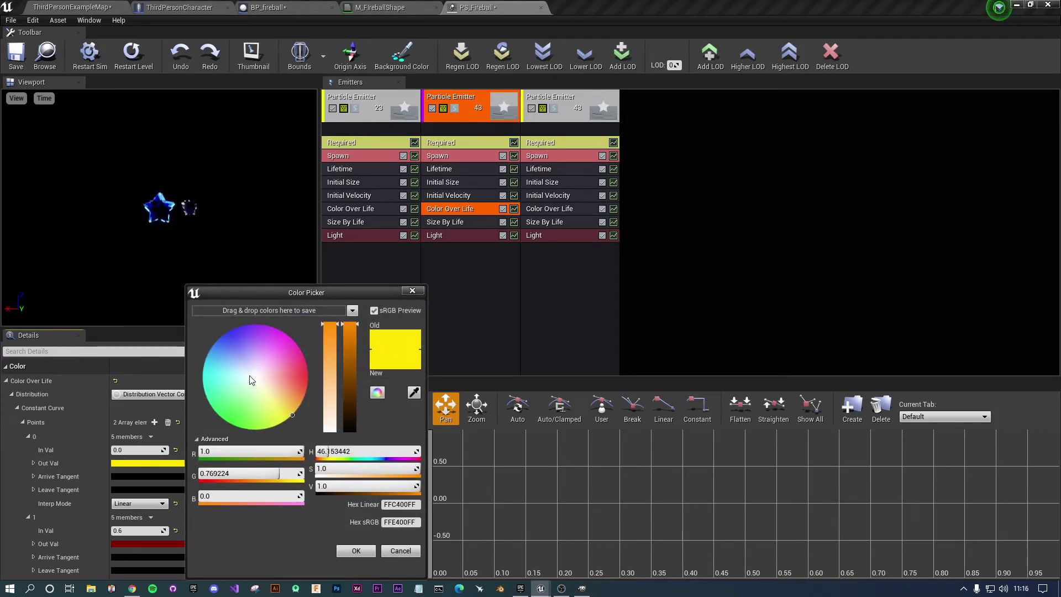
{"action": "left_click", "coordinate": [242, 373]}
{"action": "left_click", "coordinate": [364, 550]}
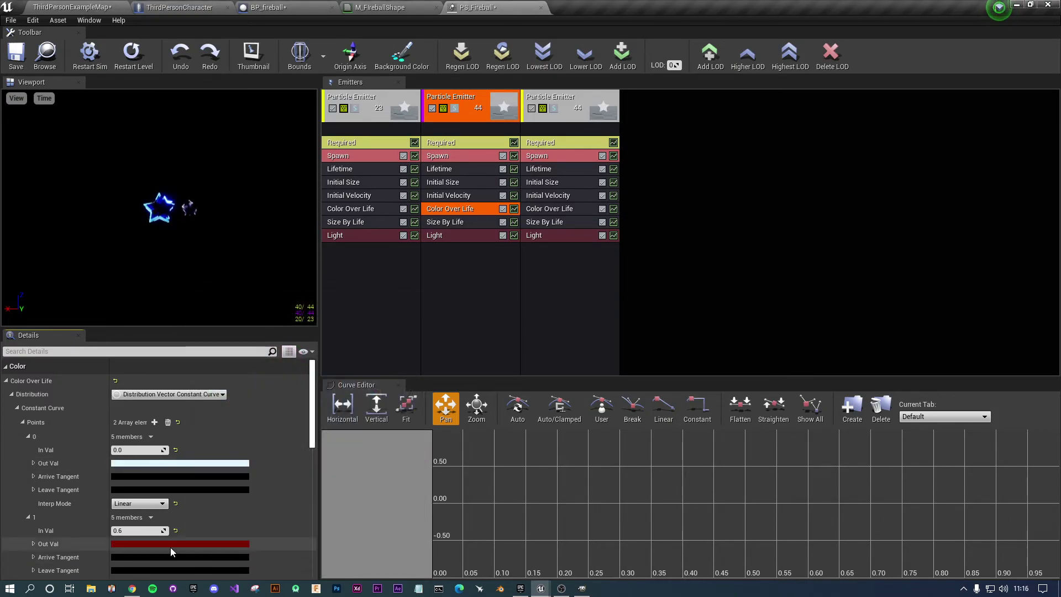
{"action": "left_click", "coordinate": [175, 544]}
{"action": "left_click_drag", "start_coordinate": [273, 334], "coordinate": [203, 320]}
{"action": "left_click", "coordinate": [349, 551]}
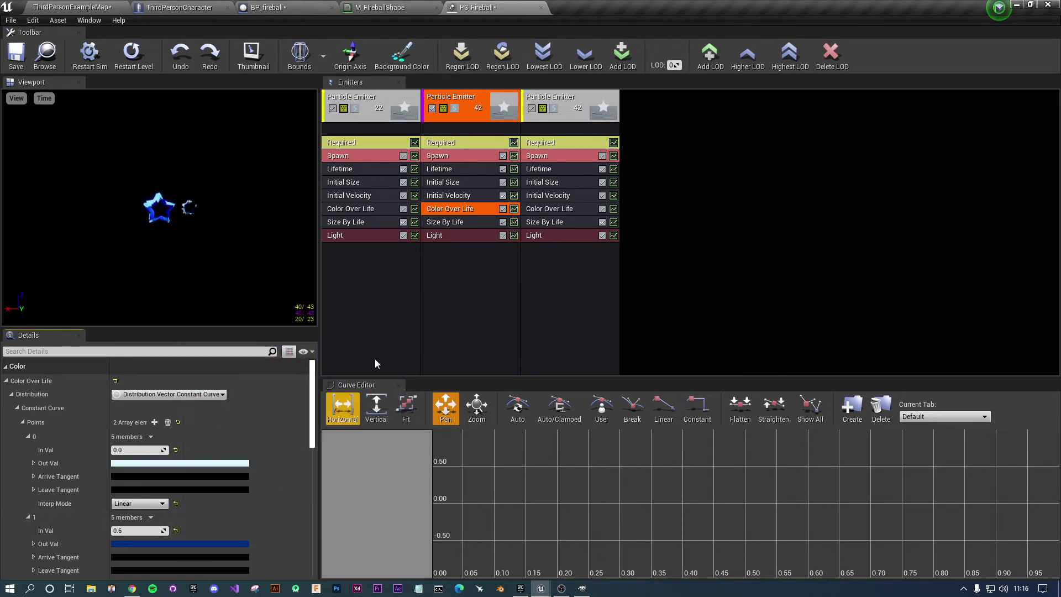
Set the third emitter's Color Over Life point 0 output to neutral light grey (sRGB CCCCCCFF).
{"action": "left_click", "coordinate": [544, 210]}
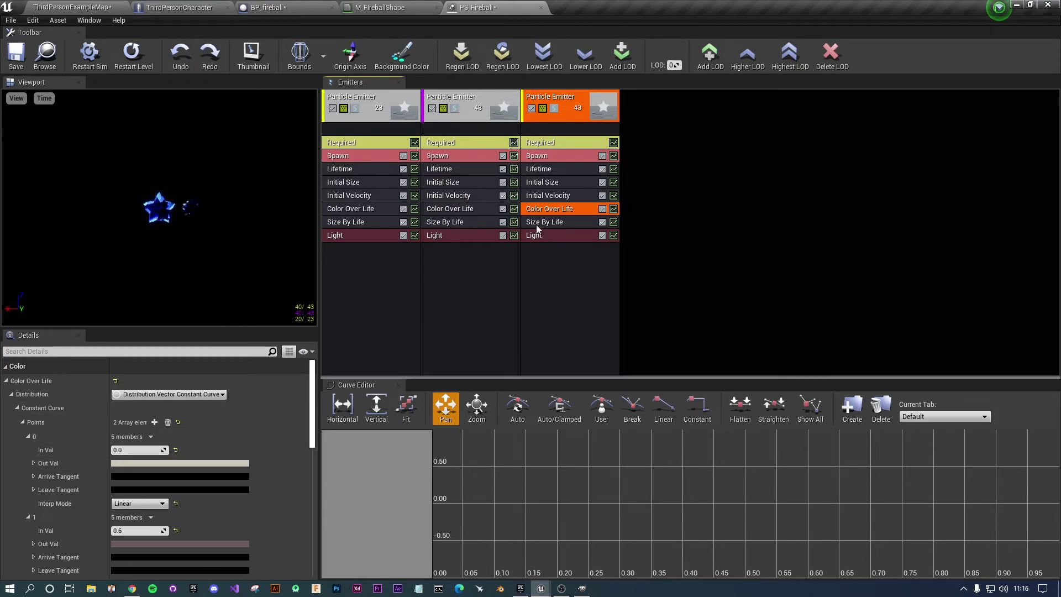
{"action": "left_click", "coordinate": [180, 462]}
{"action": "left_click_drag", "start_coordinate": [242, 371], "coordinate": [237, 370]}
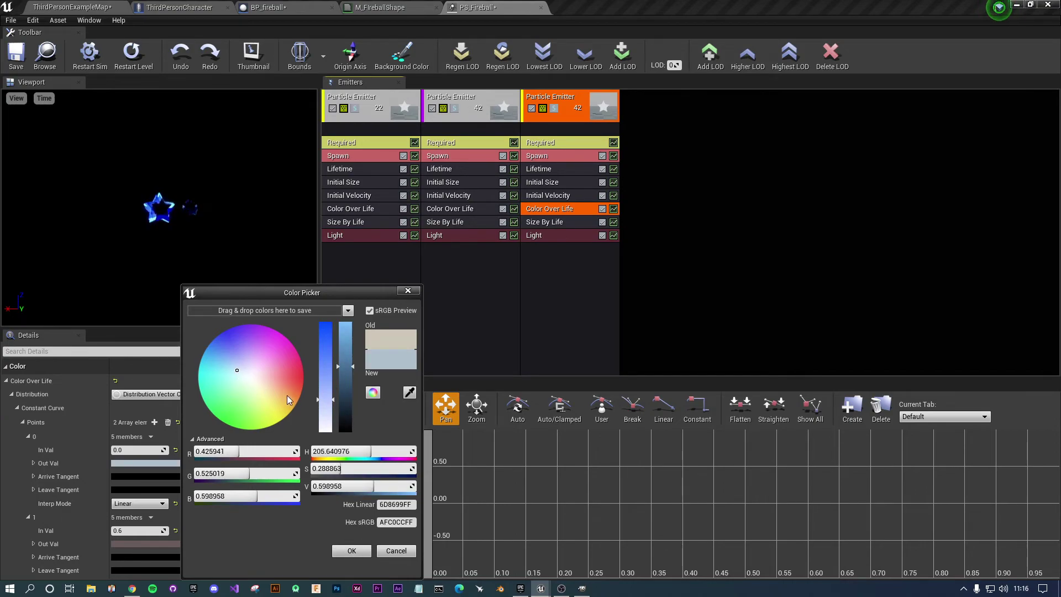
{"action": "left_click_drag", "start_coordinate": [325, 394], "coordinate": [326, 430]}
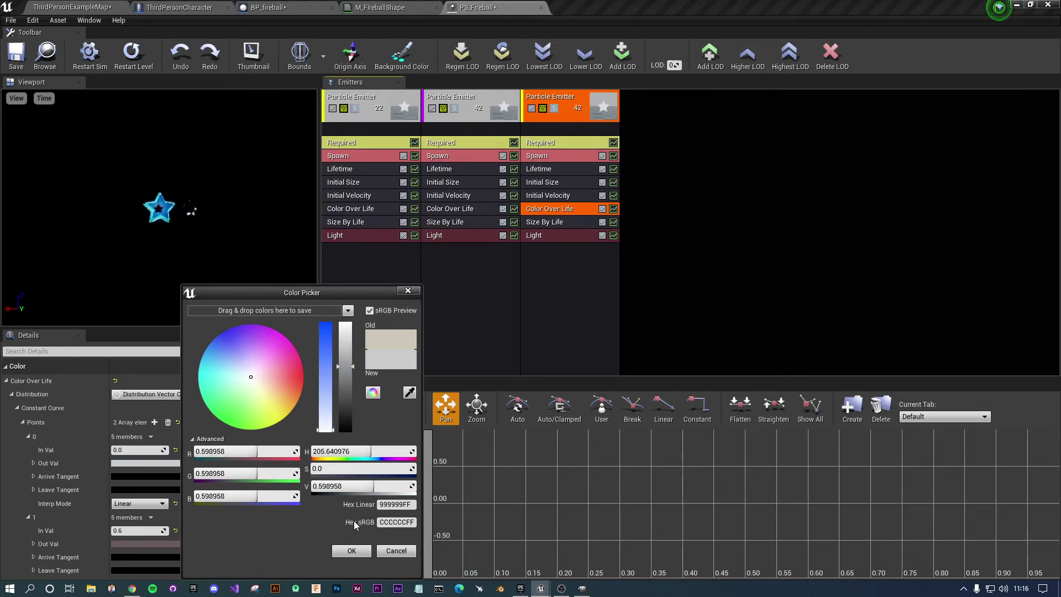
{"action": "left_click", "coordinate": [352, 550]}
Set the third emitter's Color Over Life point 1 output to a dark greyish blue and save the particle system.
{"action": "left_click", "coordinate": [125, 543]}
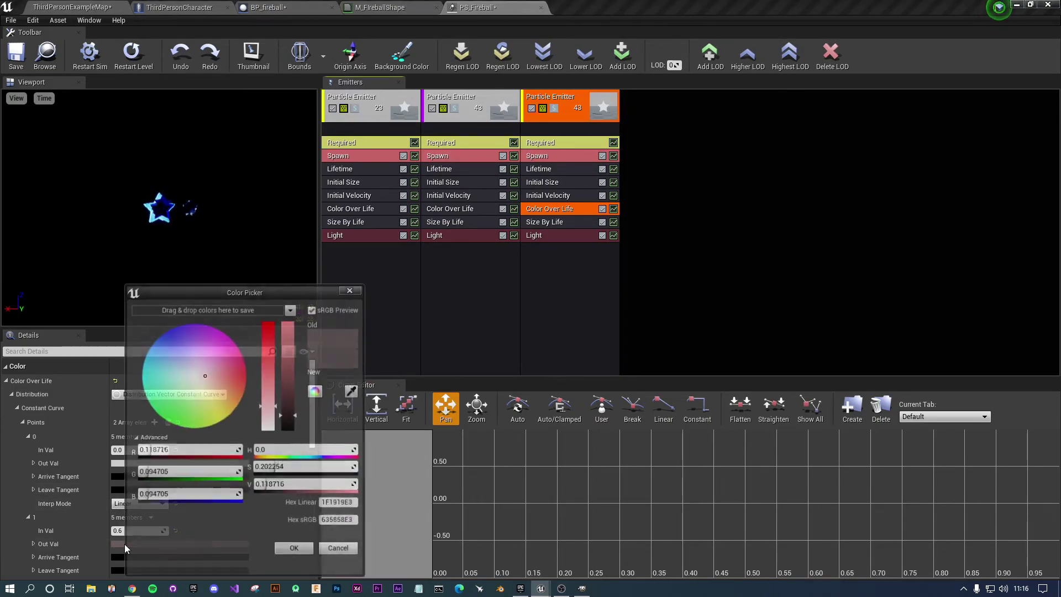
{"action": "left_click_drag", "start_coordinate": [208, 357], "coordinate": [161, 336]}
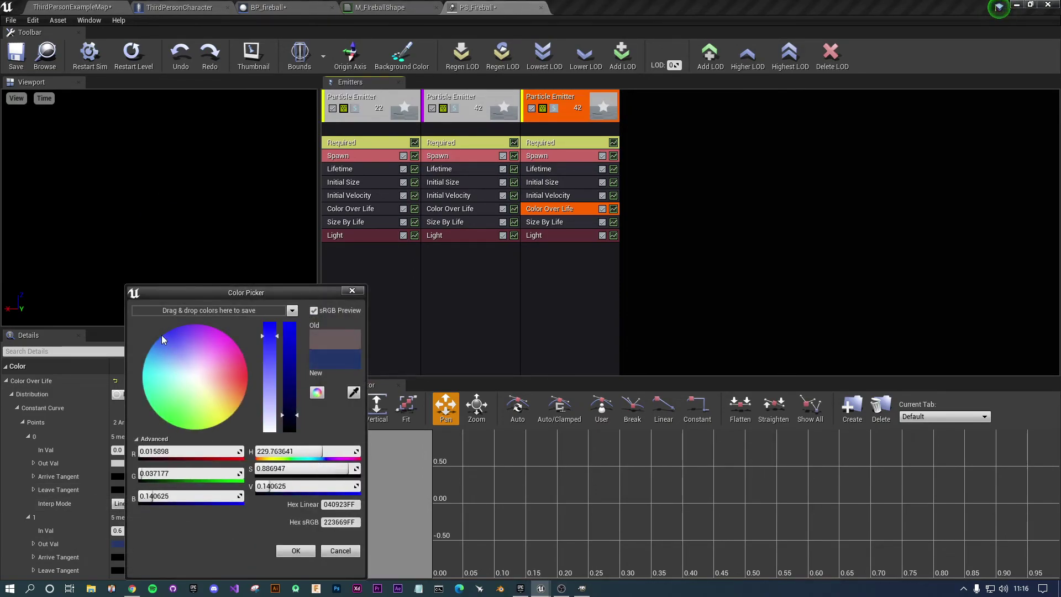
{"action": "left_click_drag", "start_coordinate": [278, 395], "coordinate": [273, 408]}
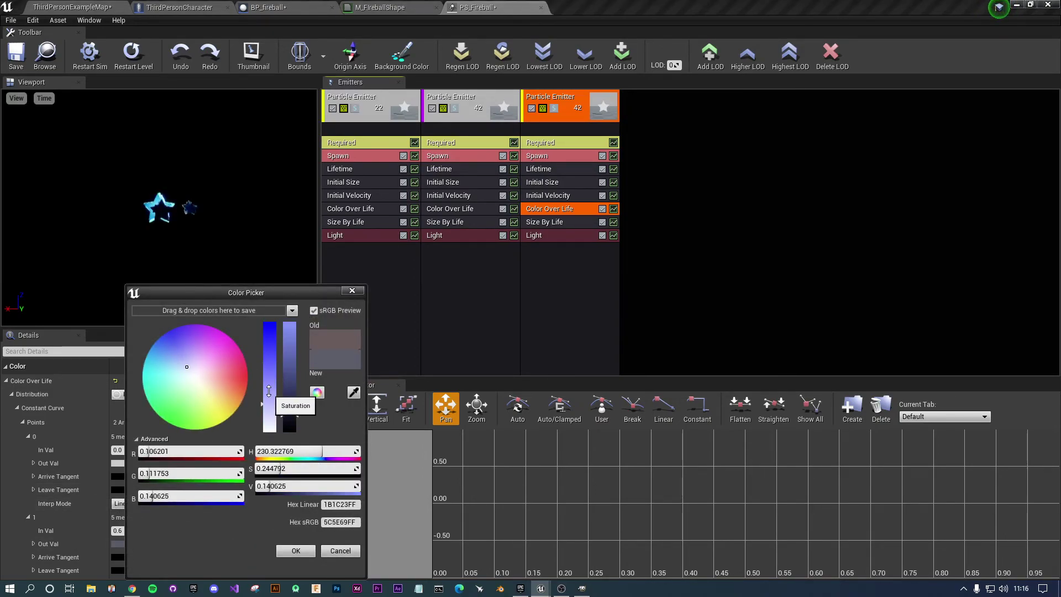
{"action": "left_click", "coordinate": [296, 551]}
{"action": "left_click", "coordinate": [21, 57]}
Play the level from the map editor, shoot the recoloured fireballs repeatedly in different directions, and stop the preview.
{"action": "left_click", "coordinate": [71, 7]}
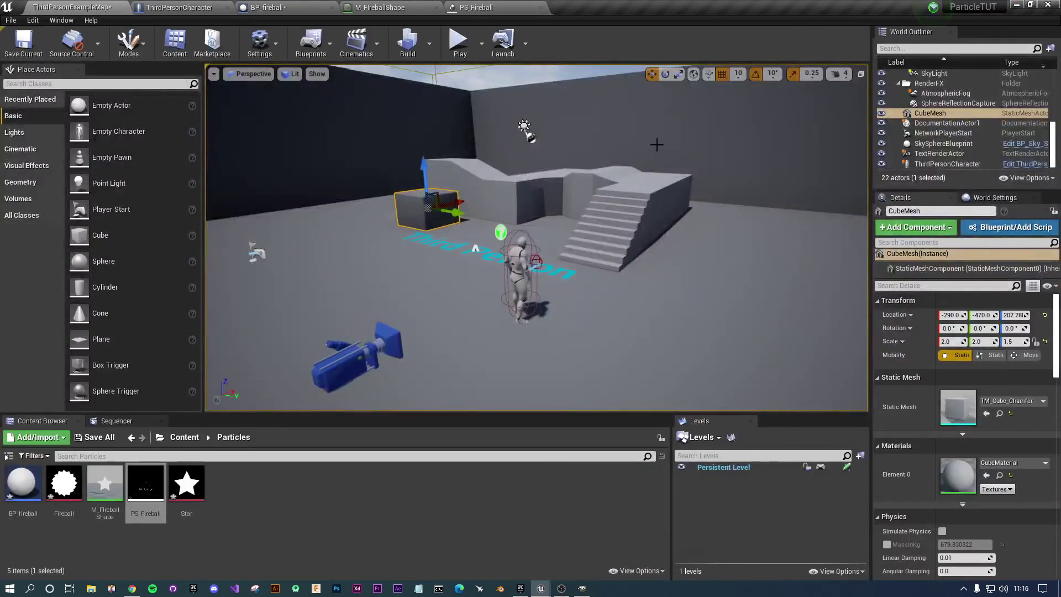
{"action": "key", "text": "alt+p"}
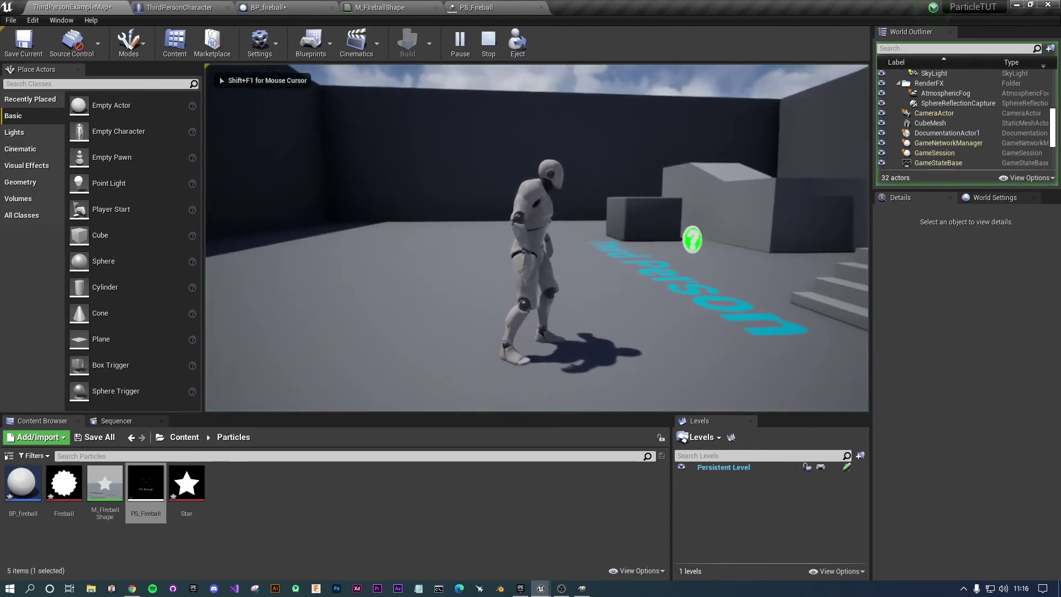
{"action": "key", "text": "f"}
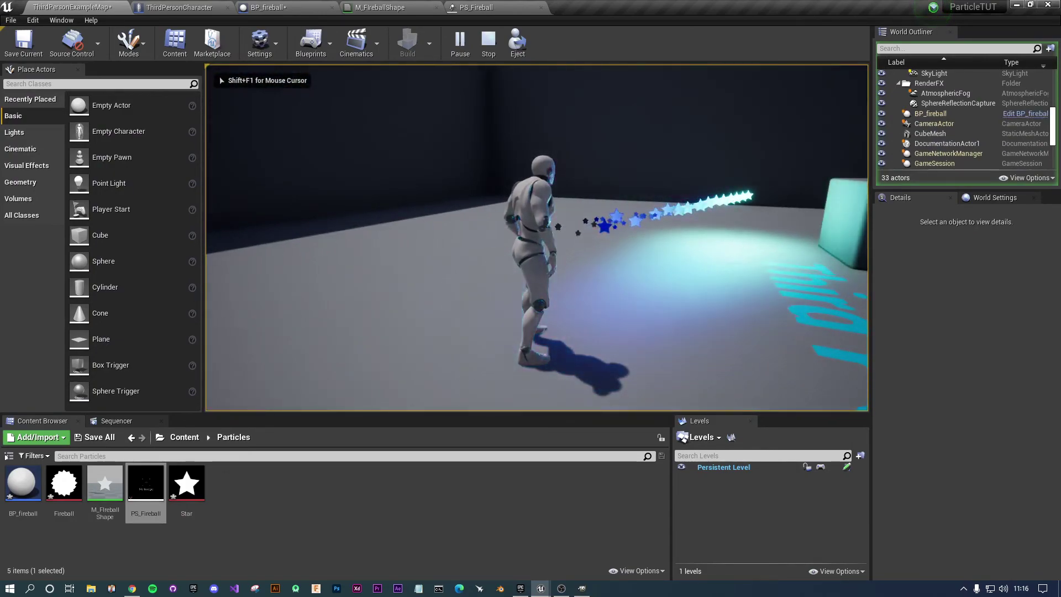
{"action": "key", "text": "f"}
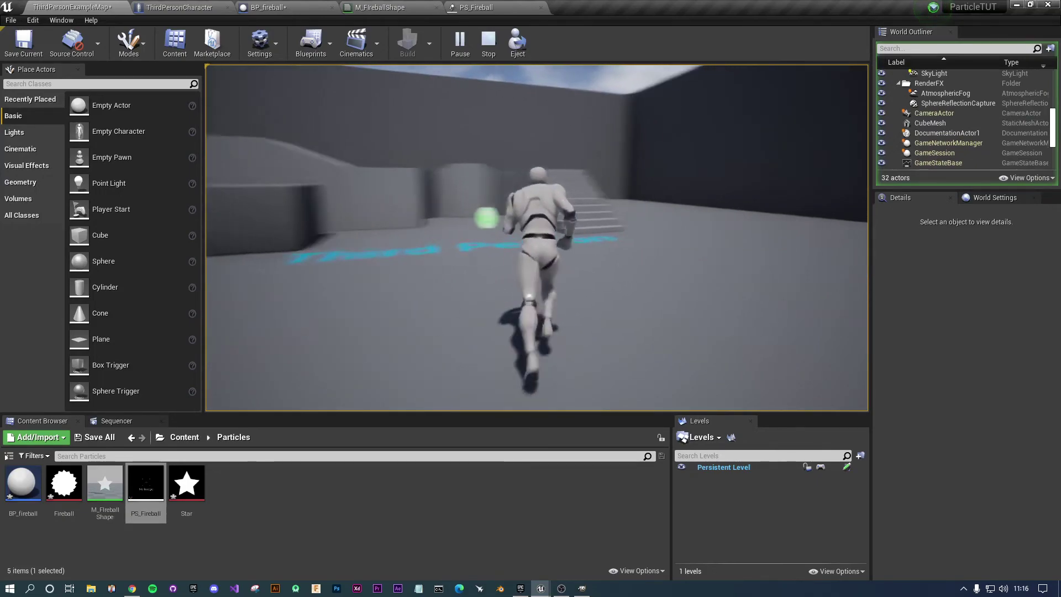
{"action": "key", "text": "f"}
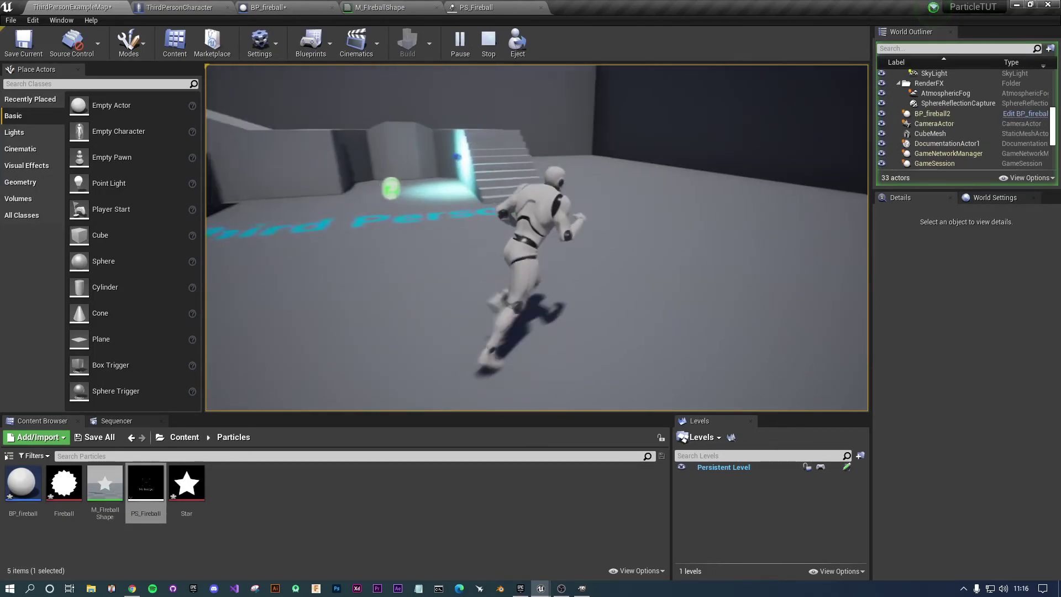
{"action": "key", "text": "f"}
{"action": "key", "text": "f"}
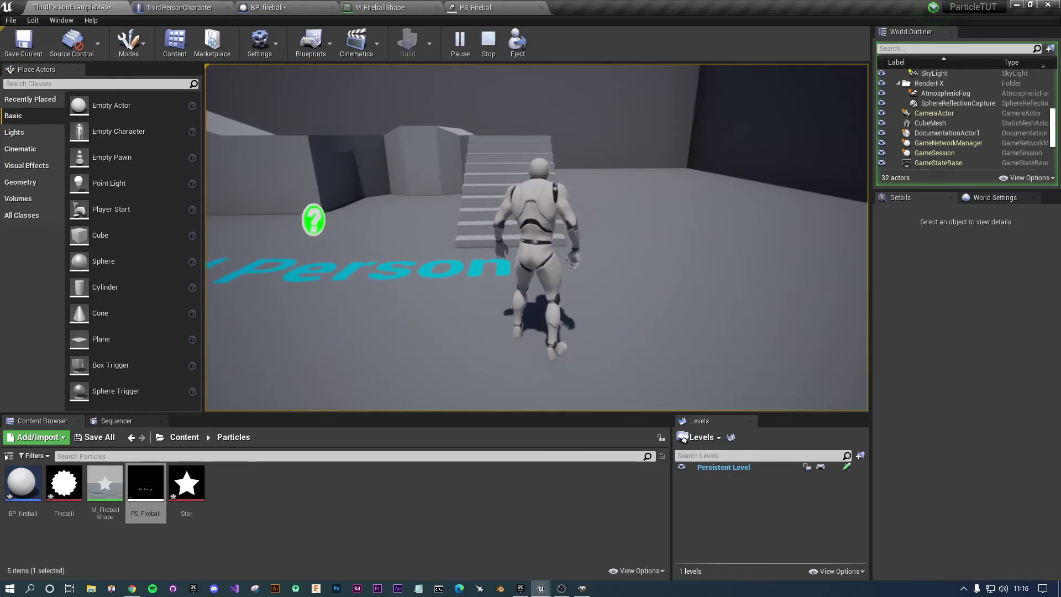
{"action": "key", "text": "f"}
{"action": "key", "text": "f"}
{"action": "key", "text": "f"}
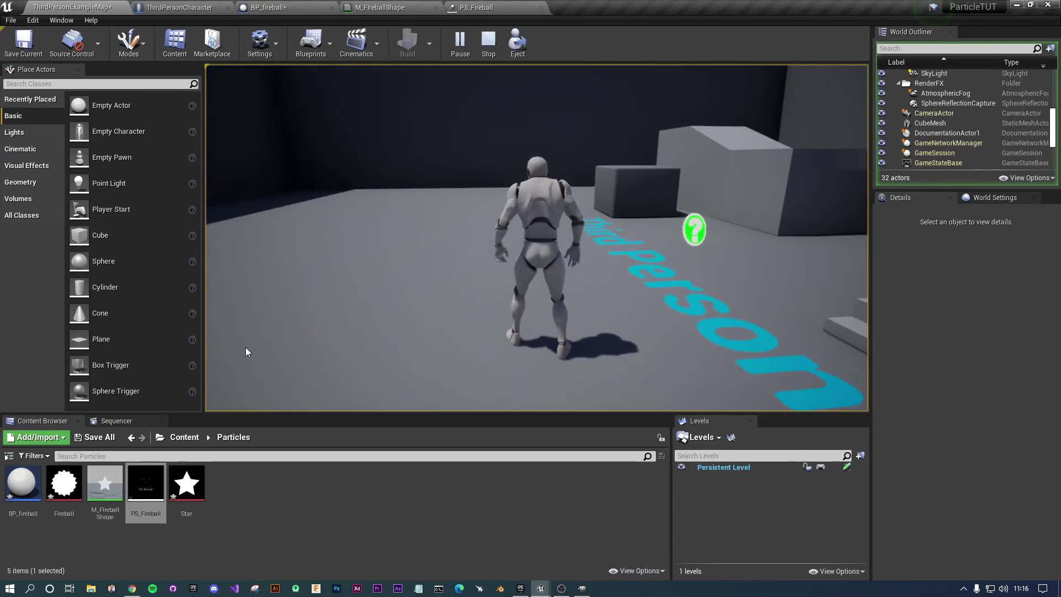
{"action": "key", "text": "Escape"}
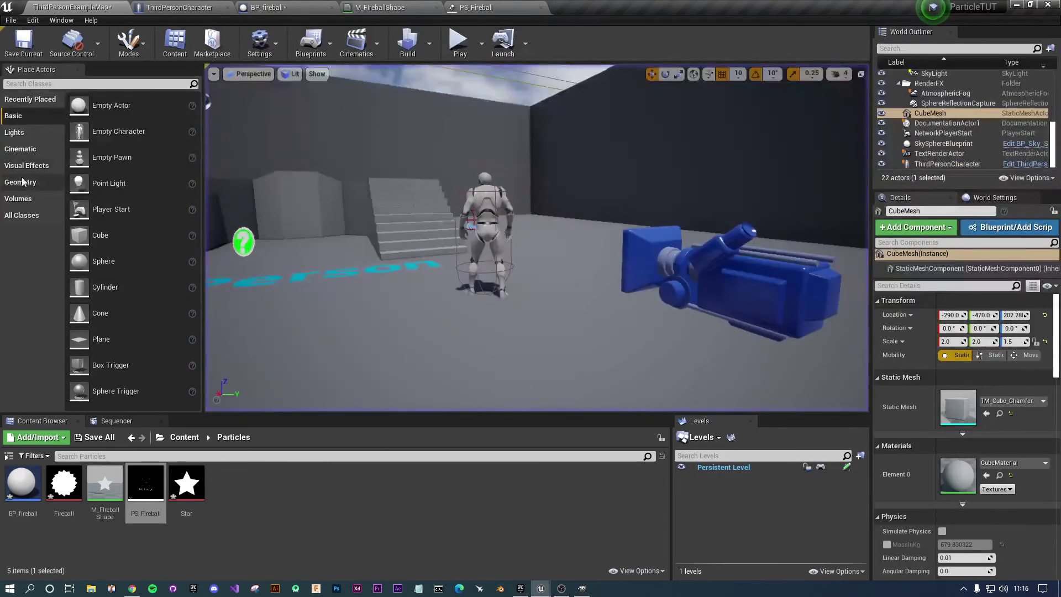
Add a Static Mesh component with the default name to the BP_fireball blueprint.
{"action": "left_click", "coordinate": [279, 8]}
{"action": "scroll", "coordinate": [512, 284], "scroll_direction": "down", "scroll_amount": 5}
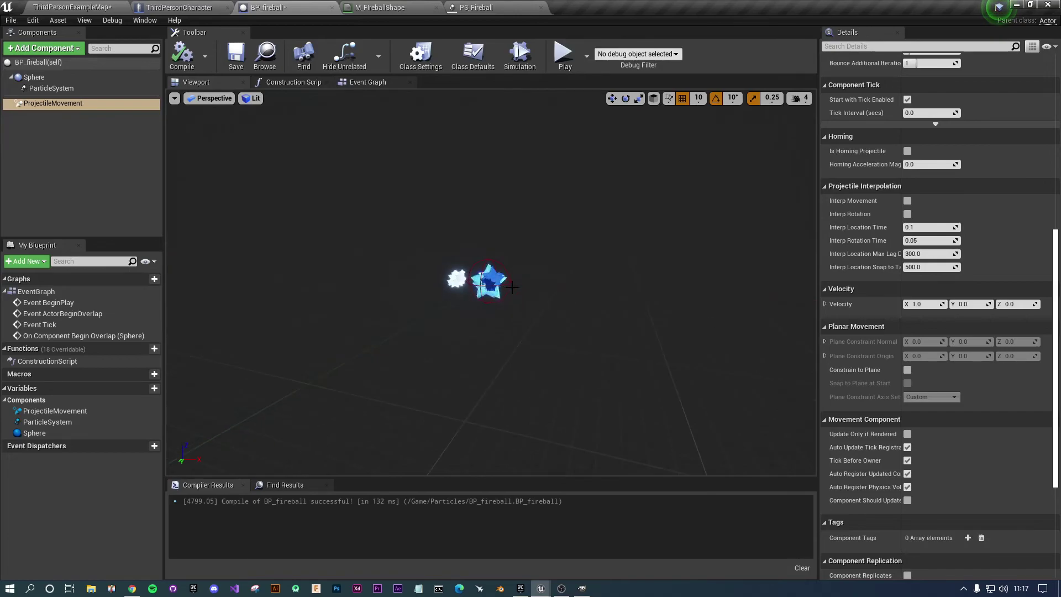
{"action": "scroll", "coordinate": [513, 284], "scroll_direction": "up", "scroll_amount": 5}
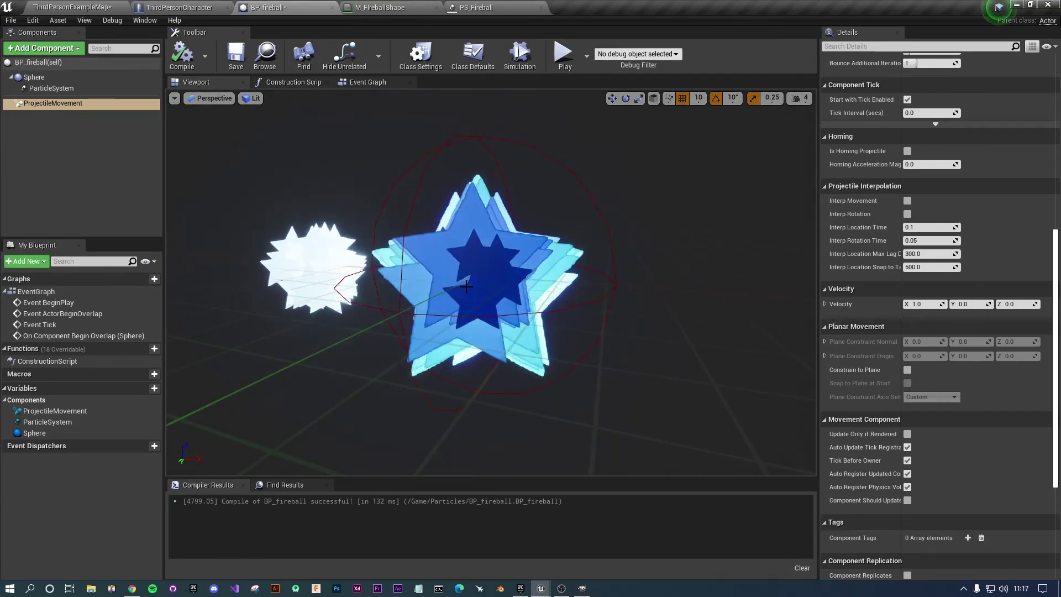
{"action": "scroll", "coordinate": [485, 305], "scroll_direction": "down", "scroll_amount": 3}
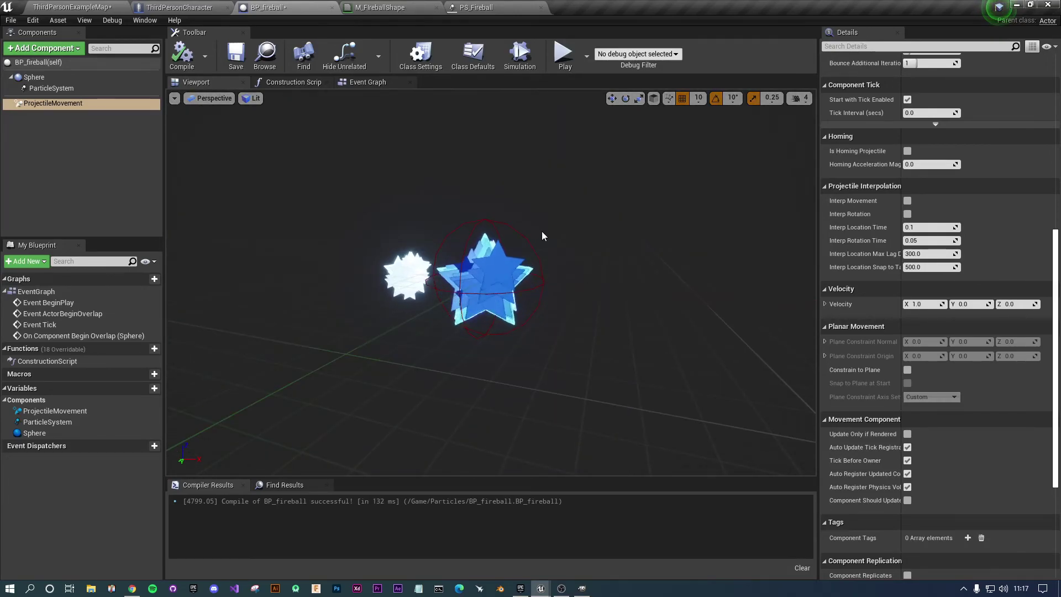
{"action": "left_click", "coordinate": [27, 52]}
{"action": "left_click", "coordinate": [42, 199]}
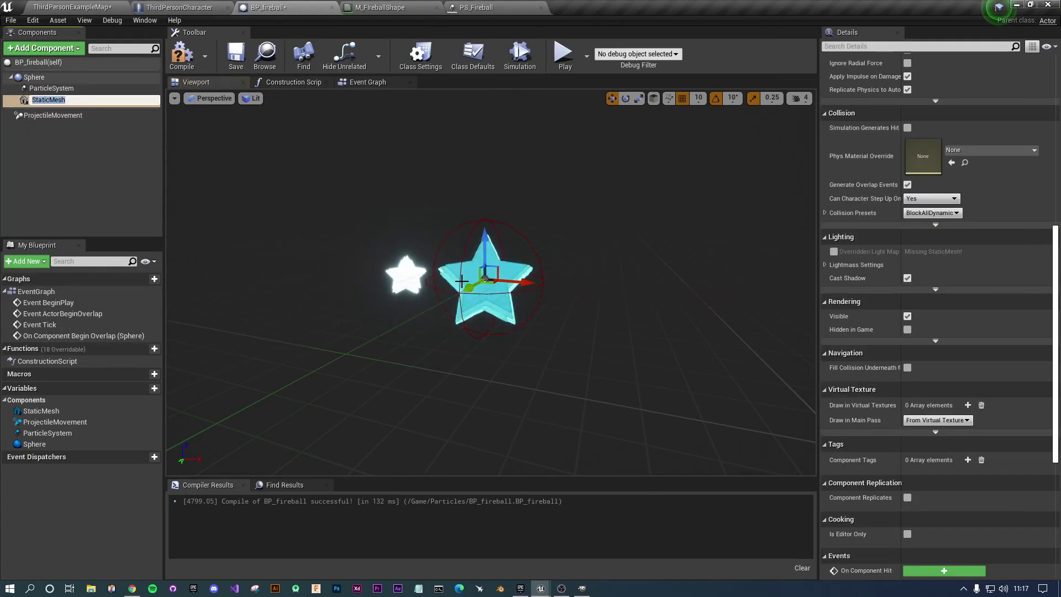
{"action": "left_click", "coordinate": [45, 100]}
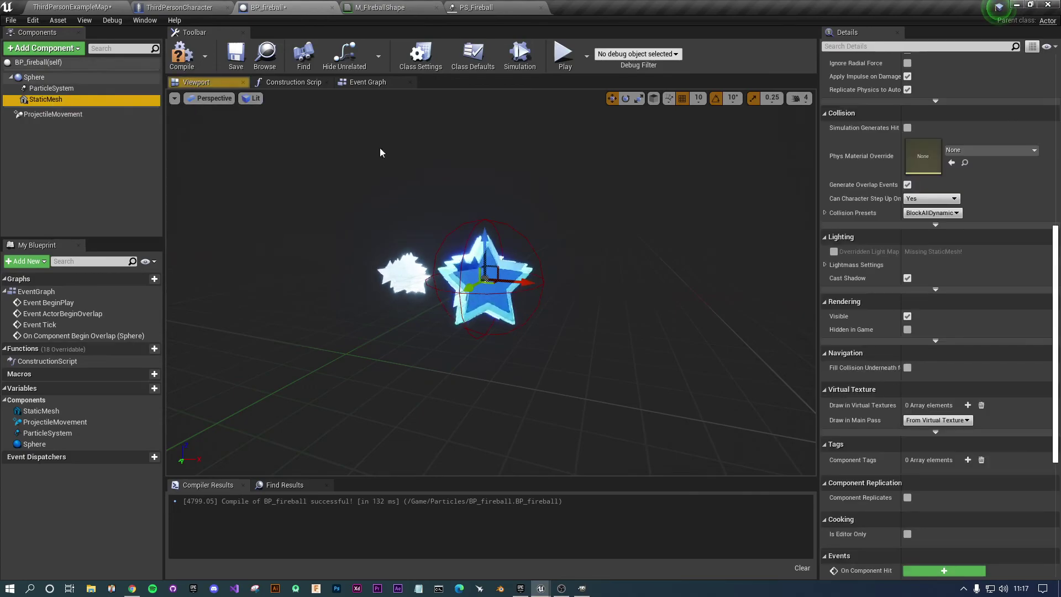
Assign the 1M_Cube mesh to BP_fireball's StaticMesh component.
{"action": "scroll", "coordinate": [964, 296], "scroll_direction": "up", "scroll_amount": 10}
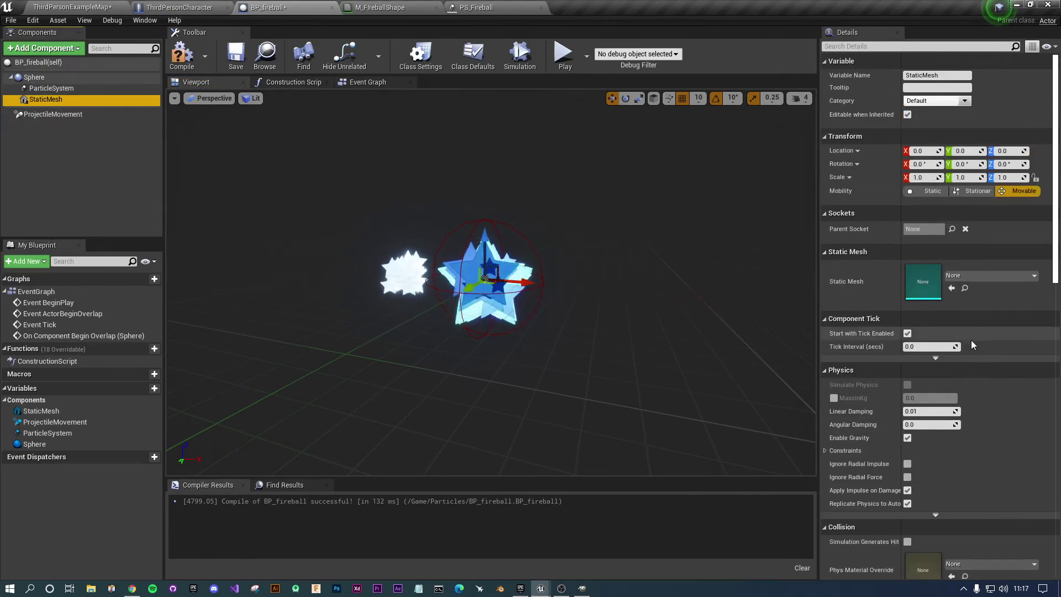
{"action": "left_click", "coordinate": [997, 275]}
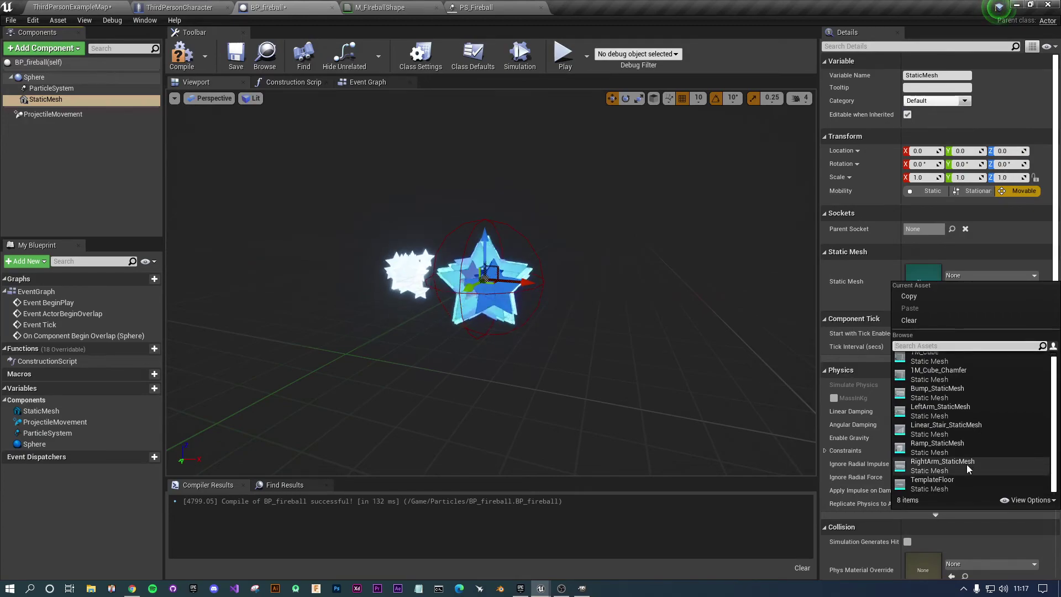
{"action": "left_click", "coordinate": [946, 361]}
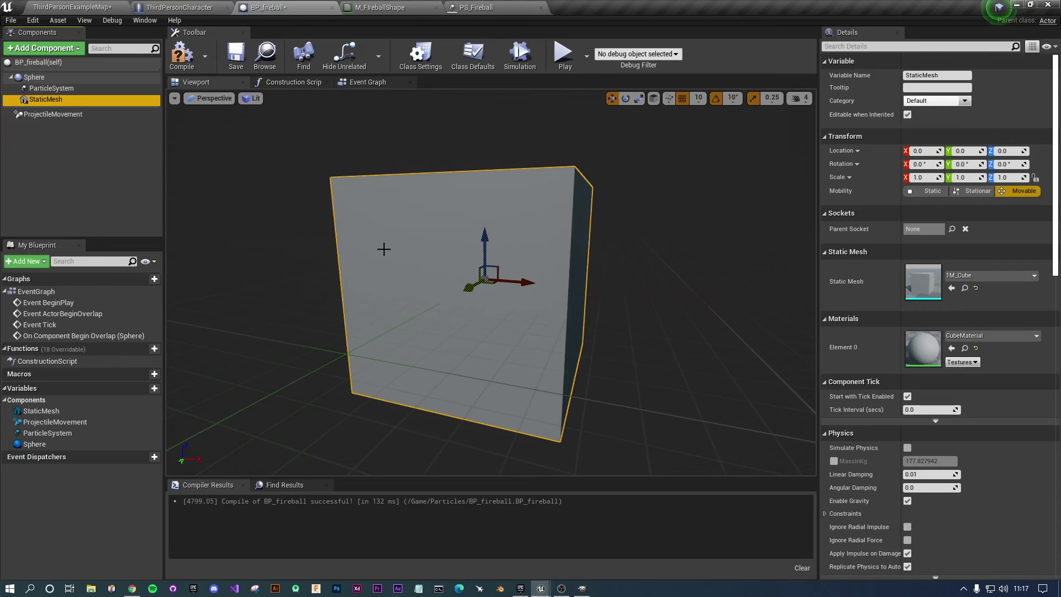
Set the StaticMesh component's scale to 0.5 on the X, Y and Z axes.
{"action": "left_click", "coordinate": [917, 177]}
{"action": "type", "text": "0.5"}
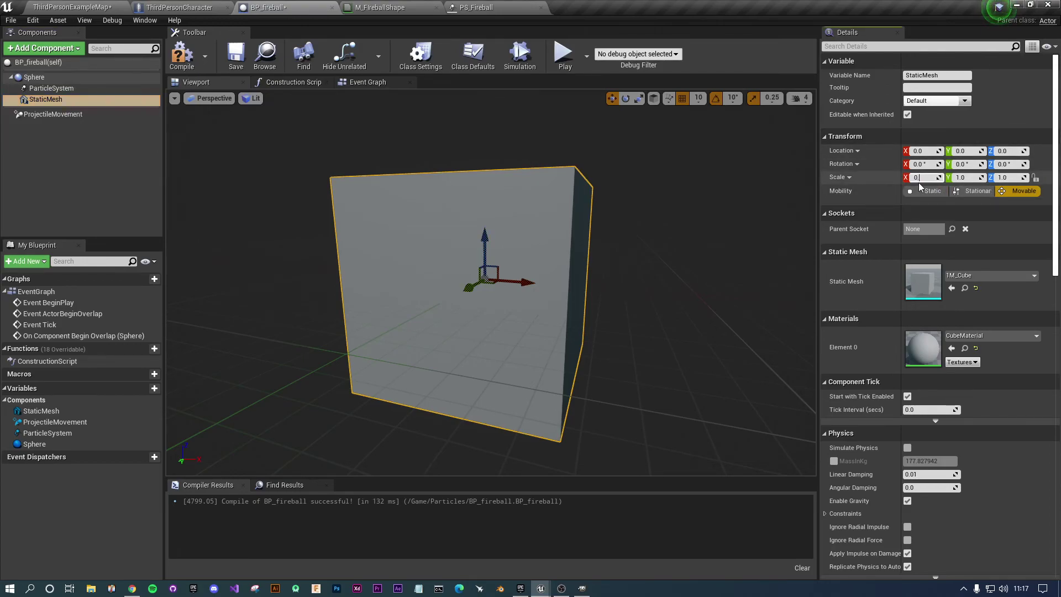
{"action": "key", "text": "Tab"}
{"action": "type", "text": "0.5"}
{"action": "key", "text": "Tab"}
{"action": "type", "text": "0.5"}
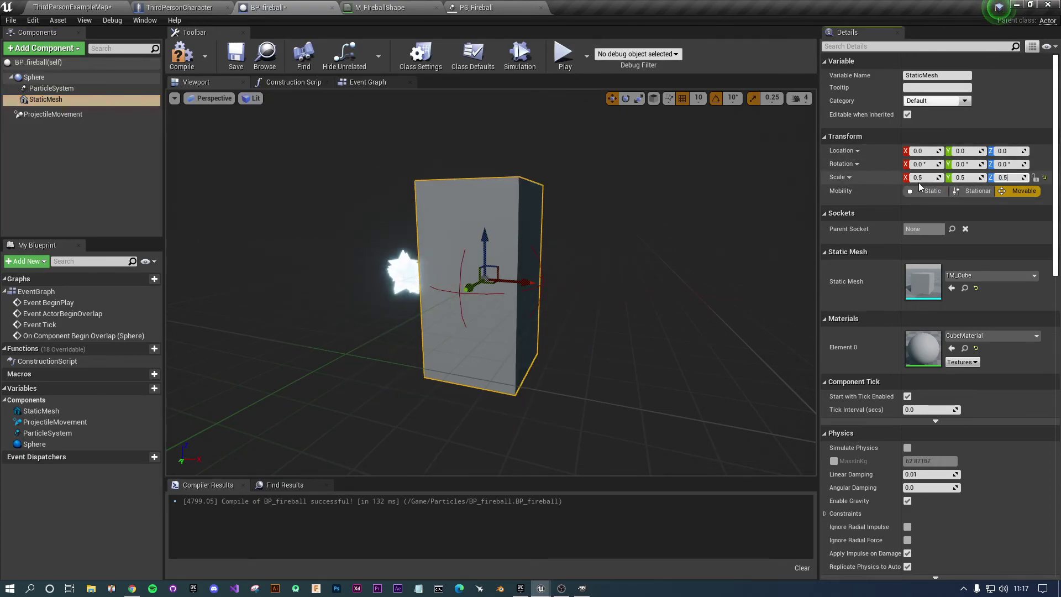
{"action": "key", "text": "Return"}
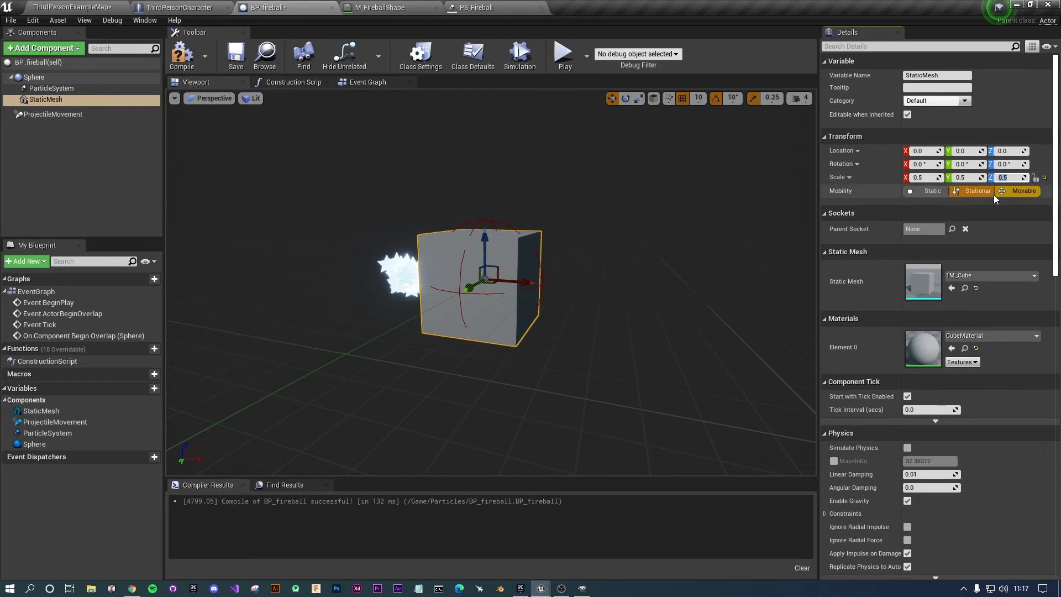
Reshape the cube mesh into an elongated block with a scale of 0.75 in X, 0.25 in Y and 0.25 in Z.
{"action": "left_click", "coordinate": [638, 99]}
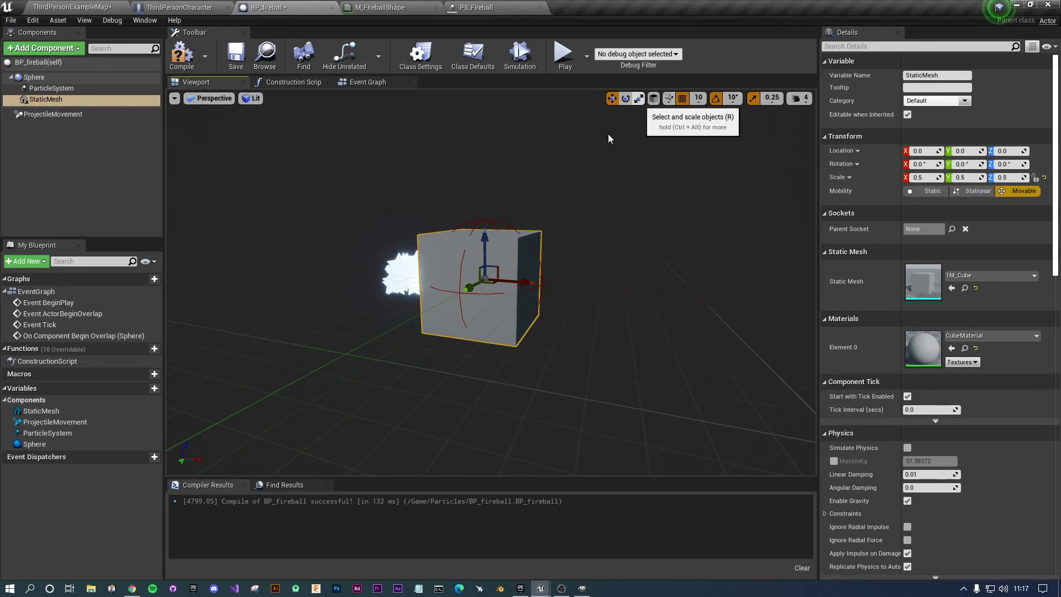
{"action": "left_click_drag", "start_coordinate": [486, 238], "coordinate": [544, 283]}
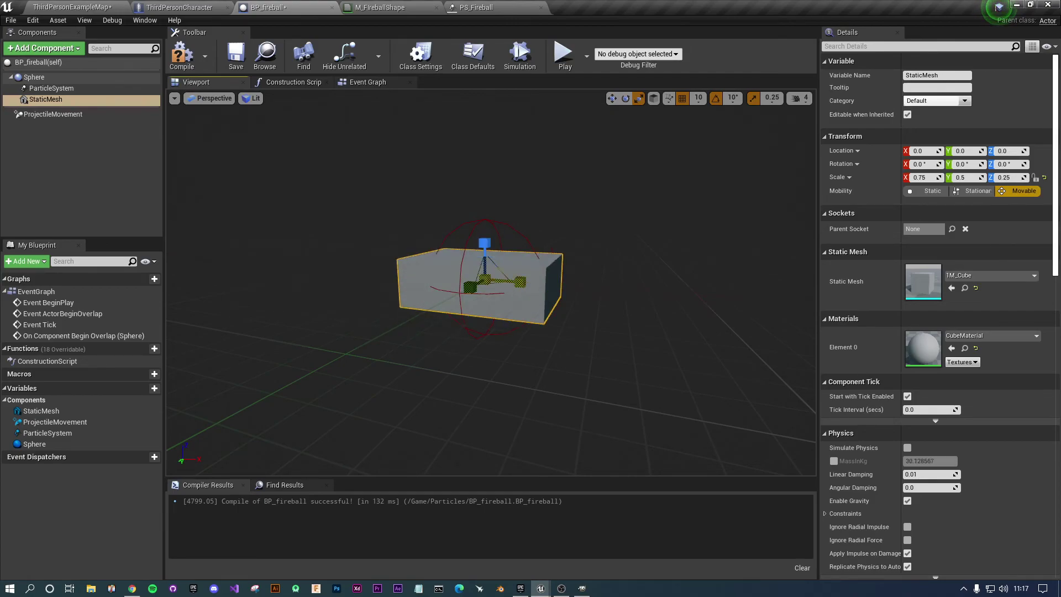
{"action": "left_click_drag", "start_coordinate": [469, 287], "coordinate": [480, 284]}
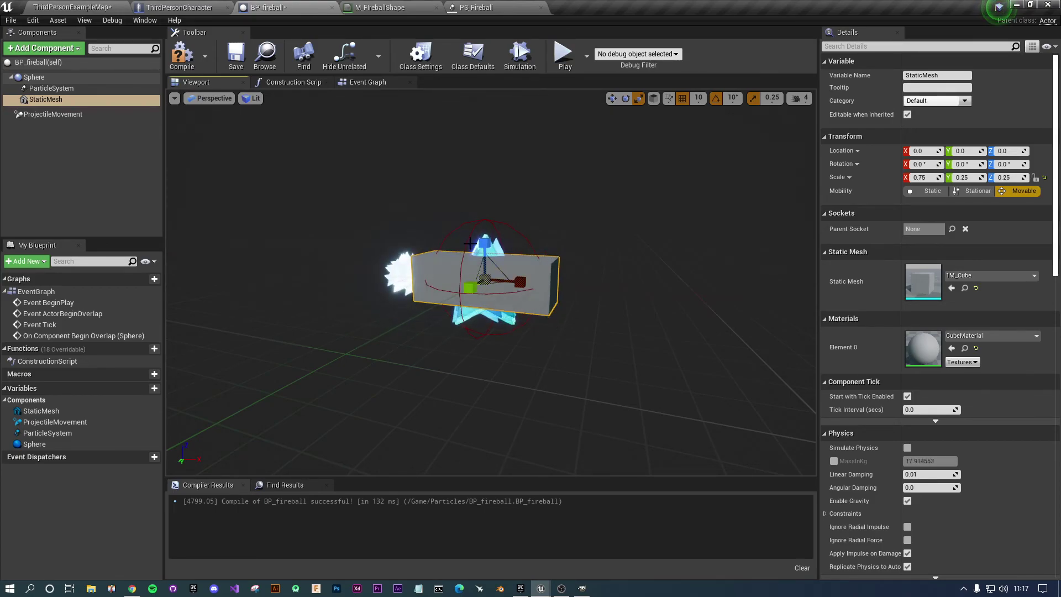
Move the cube mesh along the X axis to location 40 and compile the BP_fireball blueprint.
{"action": "key", "text": "w"}
{"action": "left_click_drag", "start_coordinate": [531, 282], "coordinate": [602, 291]}
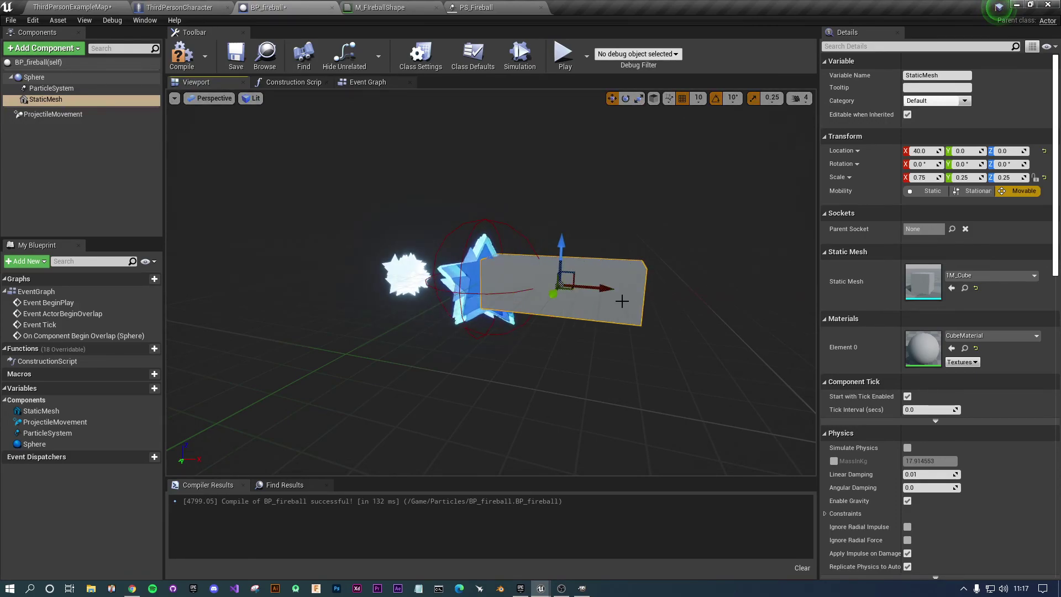
{"action": "left_click", "coordinate": [181, 56]}
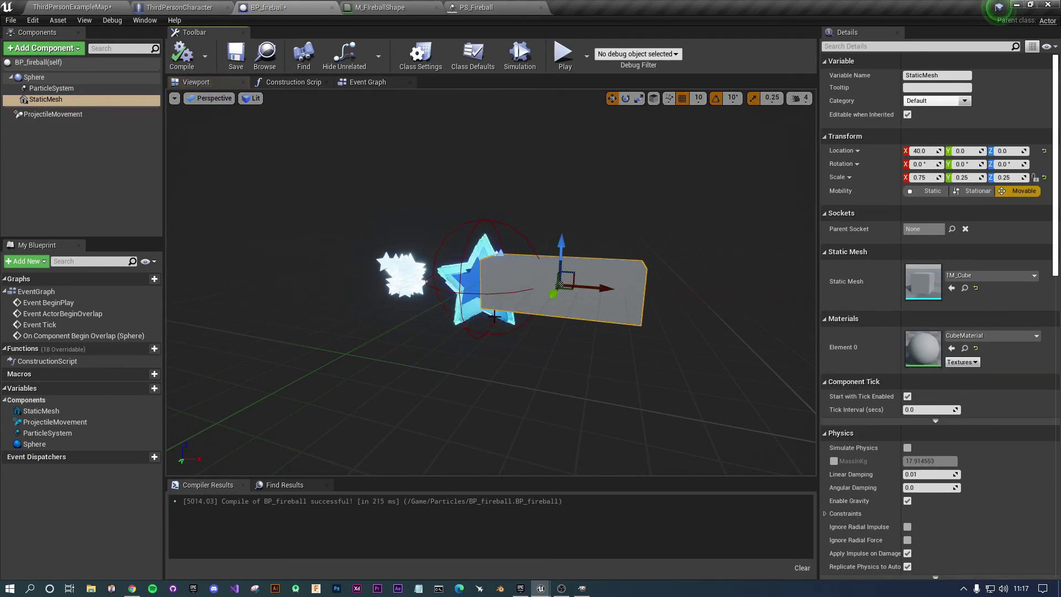
Play the level from the blueprint editor, shoot fireballs with the attached cube mesh in several directions, and stop the preview.
{"action": "left_click", "coordinate": [89, 77]}
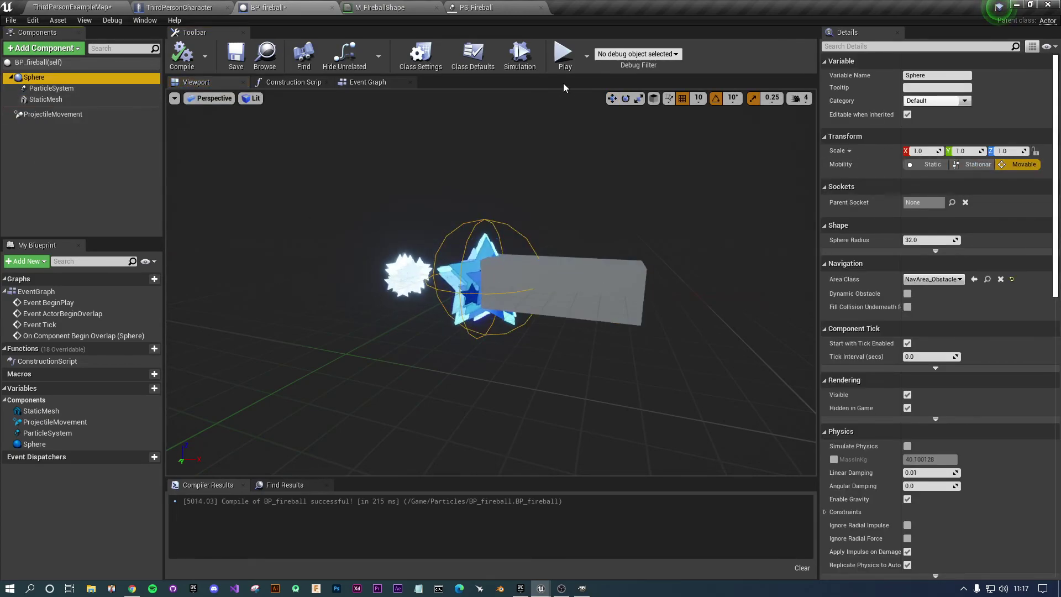
{"action": "left_click", "coordinate": [562, 55]}
{"action": "key", "text": "w"}
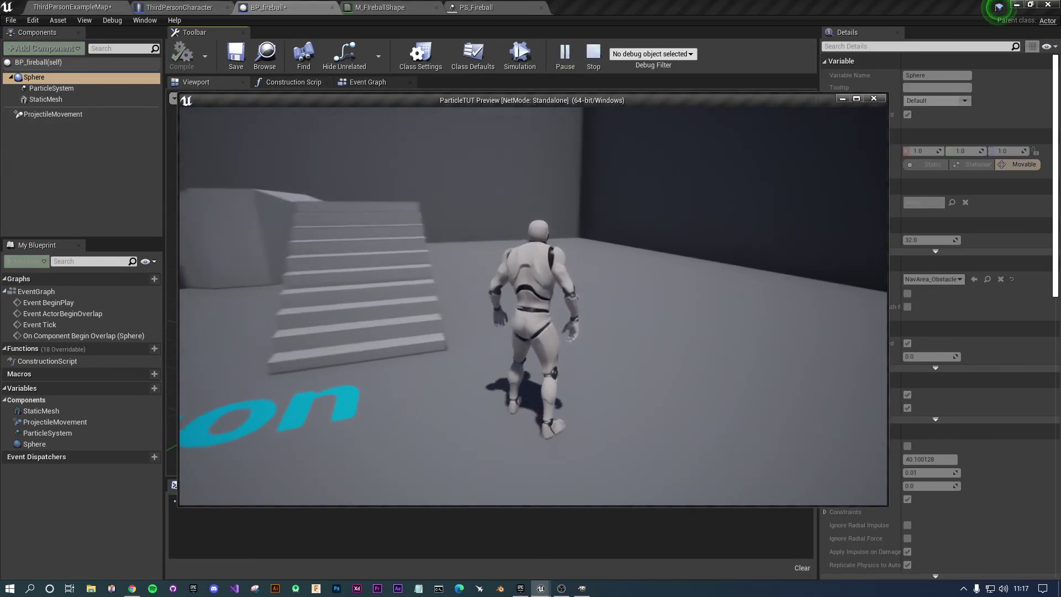
{"action": "key", "text": "f"}
{"action": "key", "text": "w"}
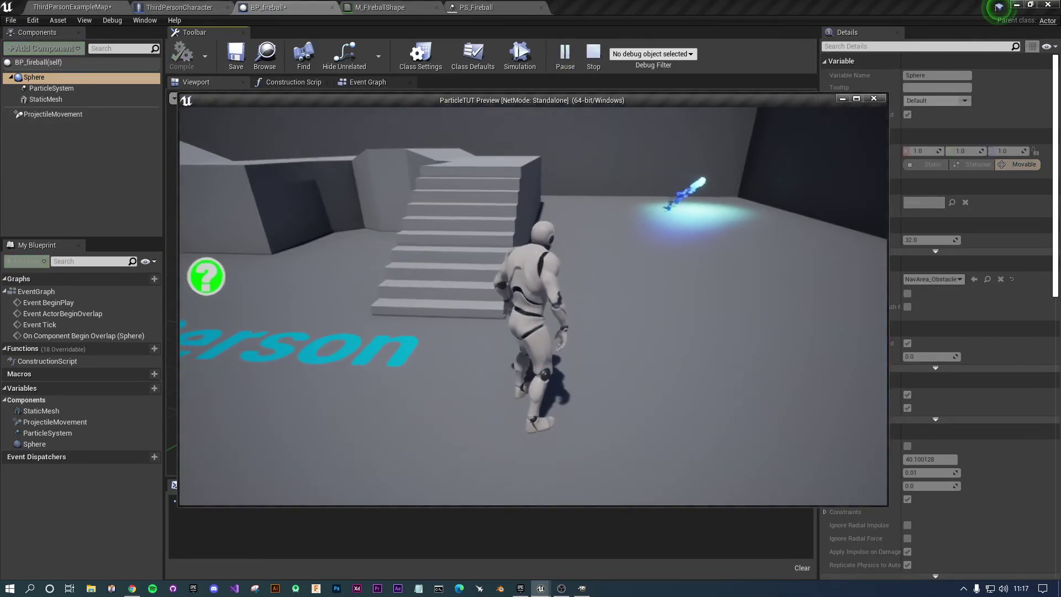
{"action": "key", "text": "f"}
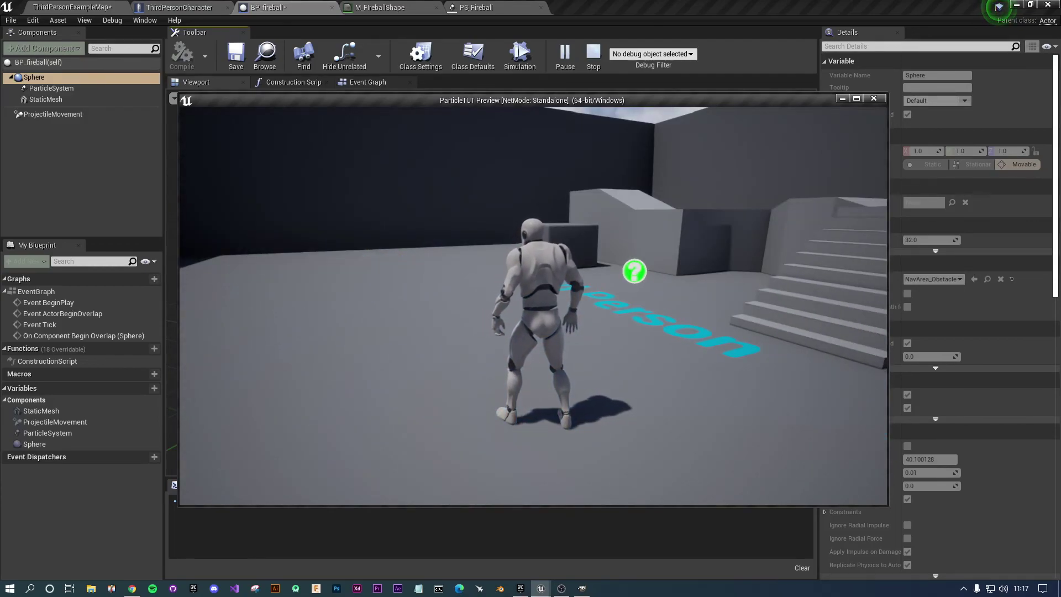
{"action": "key", "text": "f"}
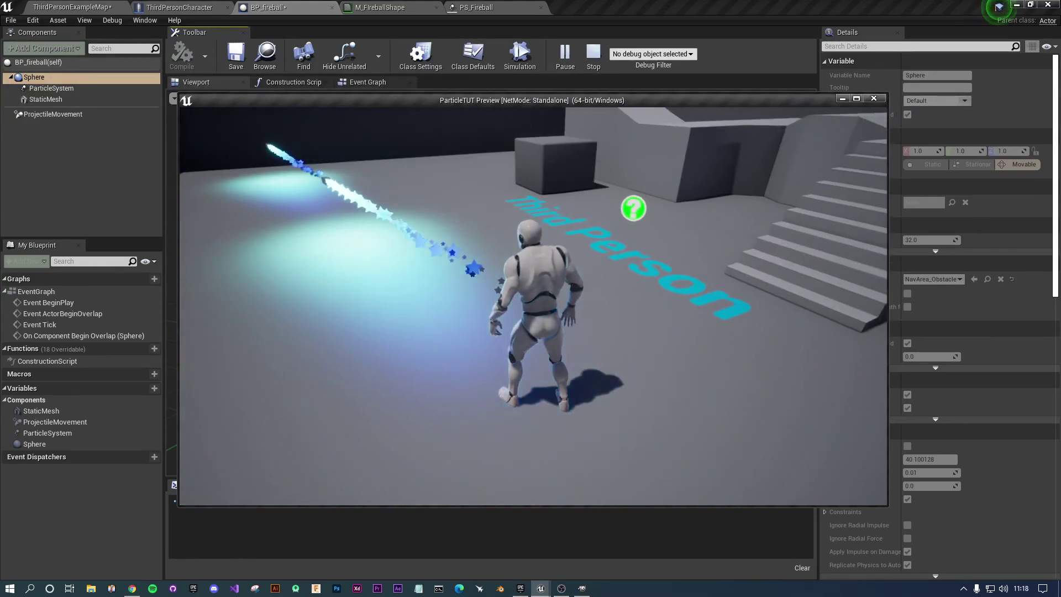
{"action": "key", "text": "Escape"}
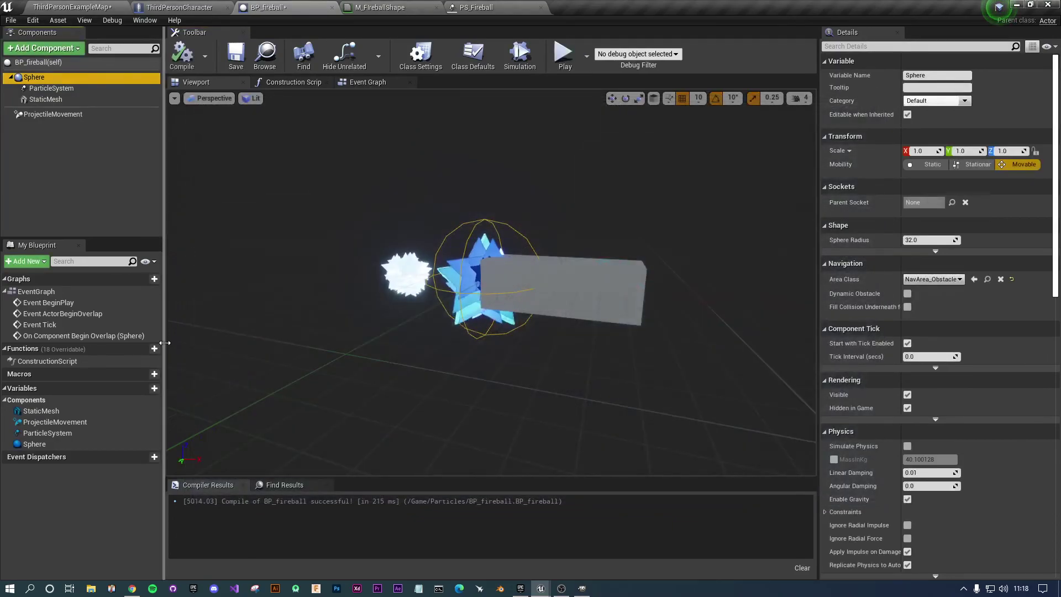